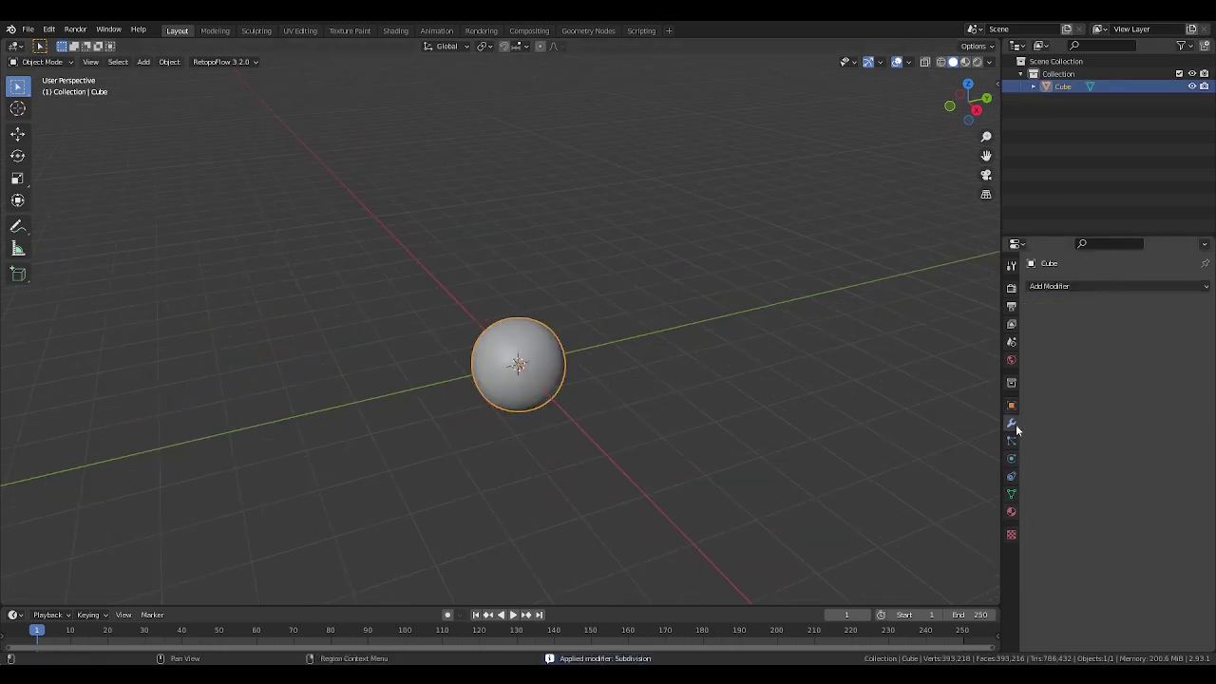
Add a Displace modifier to the sphere with a new Voronoi texture and enlarge the texture's size.
click(1116, 286)
click(1154, 327)
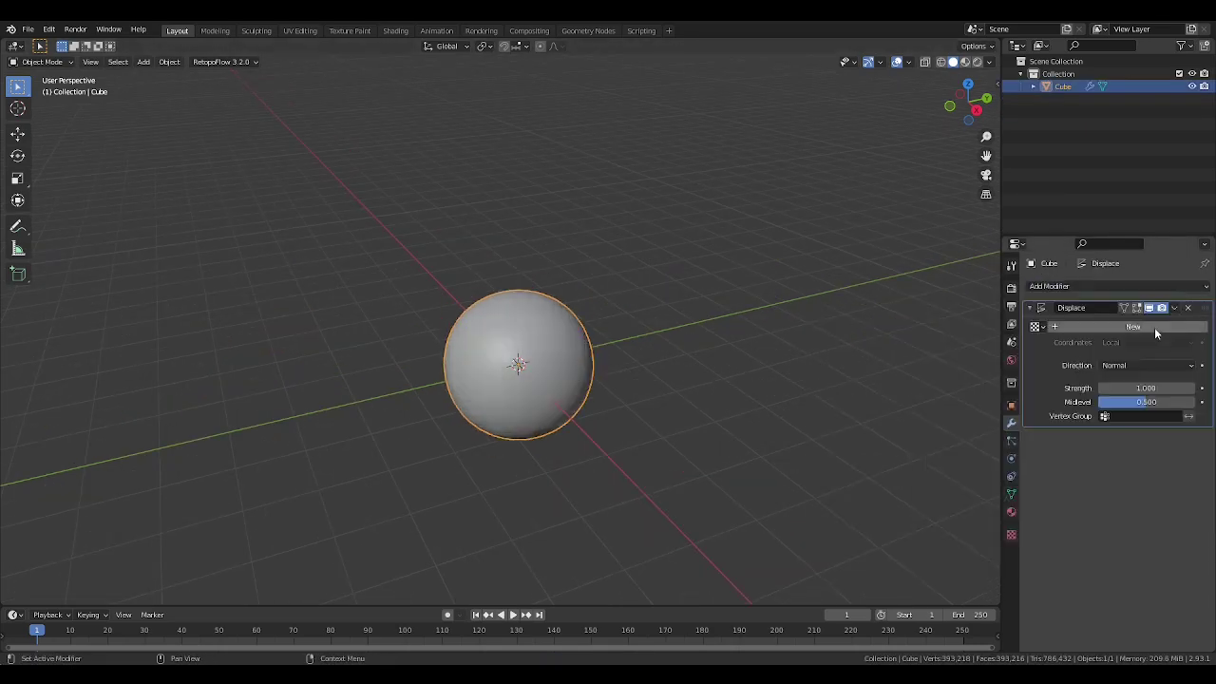
click(1154, 327)
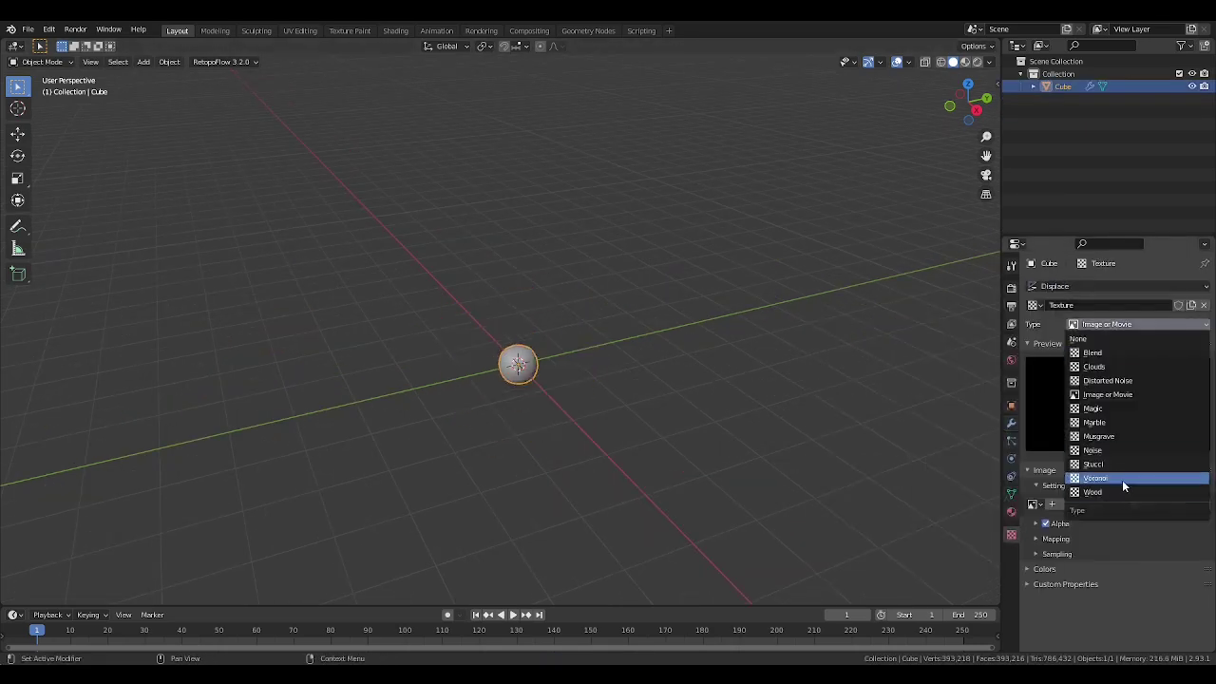
click(1122, 479)
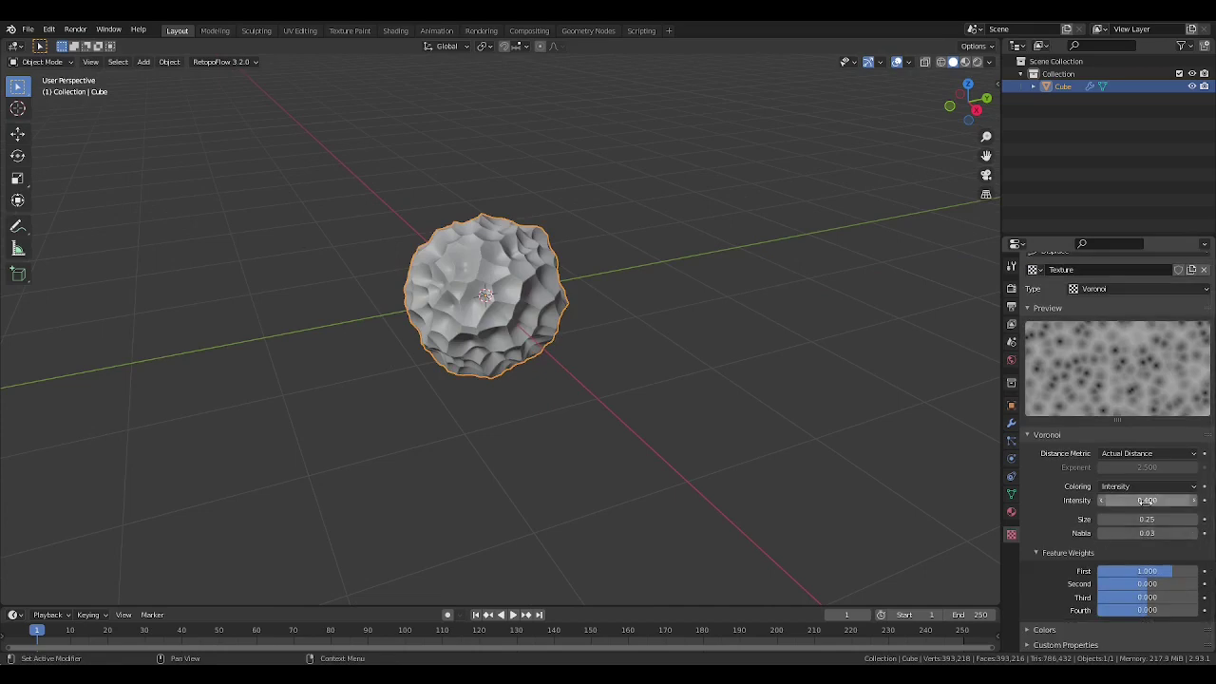
drag(1146, 520, 1183, 519)
key(KP_3)
scroll(539, 339, up, 3)
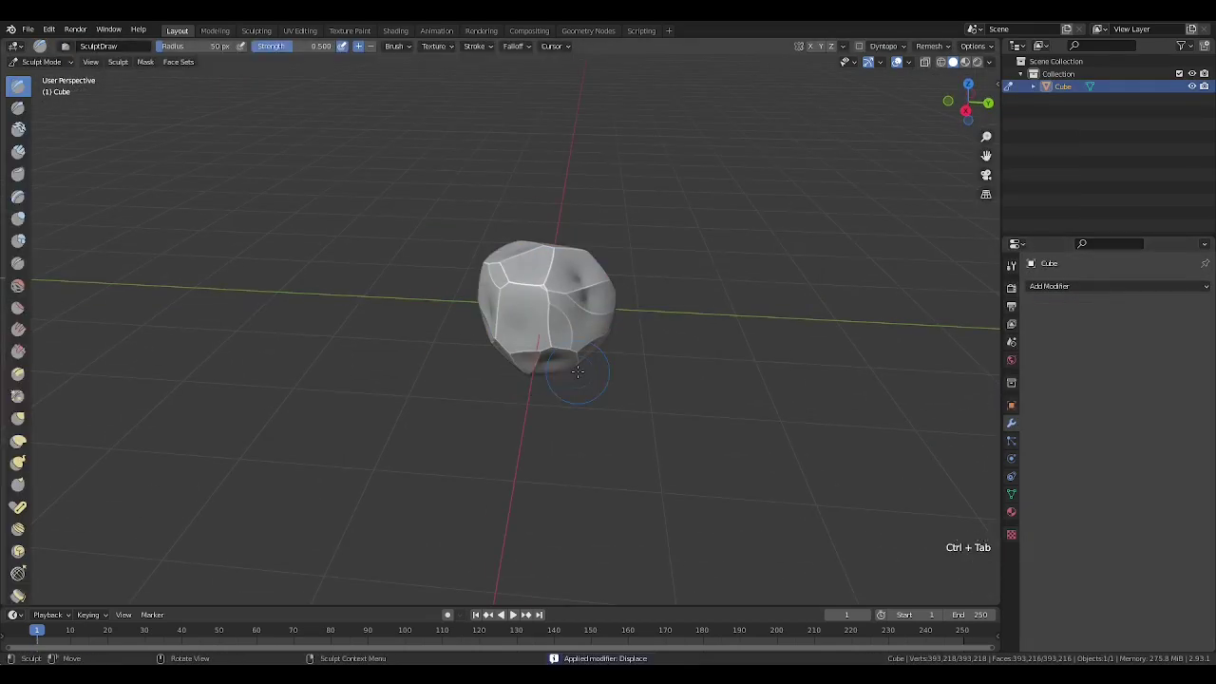
Show the sculpt tools in two columns and flatten the rock's faces with the Scrape brush, adjusting its radius.
mouse_move(33, 321)
mouse_down()
mouse_move(66, 321)
mouse_move(52, 321)
mouse_up()
click(18, 220)
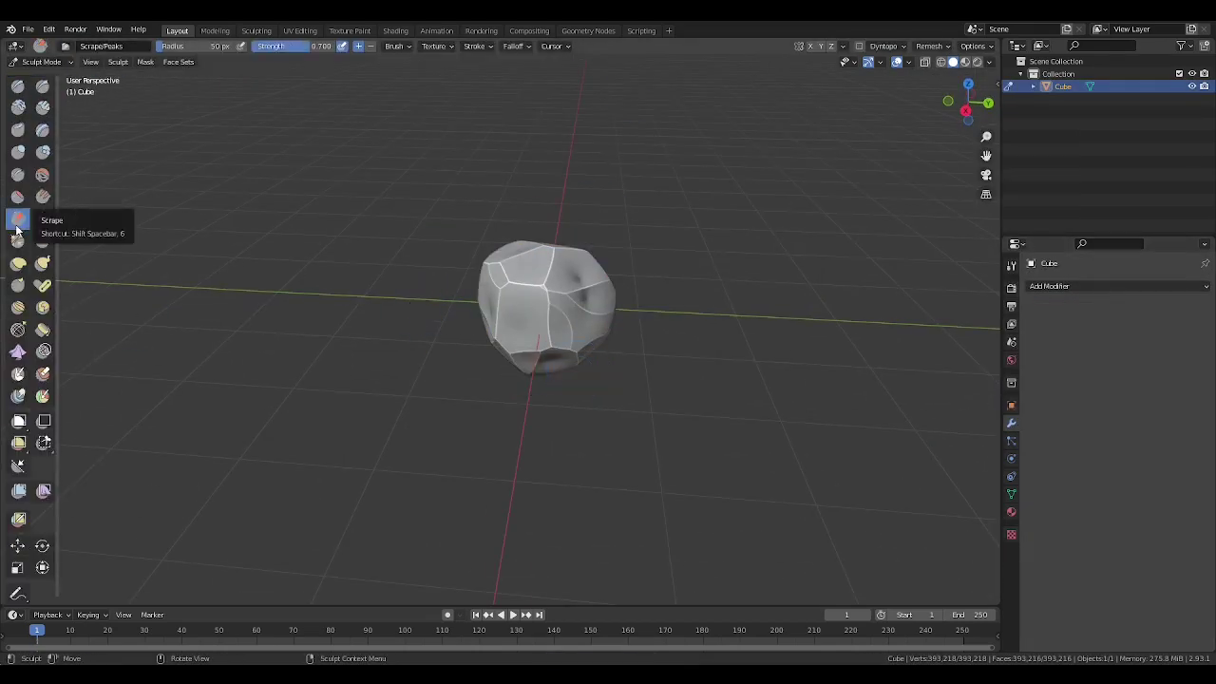
key(f)
mouse_move(532, 314)
middle_down()
mouse_move(619, 352)
mouse_move(570, 361)
mouse_move(503, 452)
mouse_move(532, 408)
mouse_move(491, 443)
mouse_move(513, 456)
mouse_move(348, 304)
mouse_move(378, 476)
mouse_move(421, 443)
mouse_move(389, 367)
mouse_move(453, 371)
mouse_move(405, 425)
mouse_move(491, 439)
mouse_move(562, 407)
mouse_move(401, 440)
mouse_move(359, 522)
mouse_move(318, 443)
mouse_move(535, 330)
mouse_move(489, 377)
mouse_move(399, 369)
mouse_move(466, 367)
middle_up()
key(f)
key(f)
key(f)
key(f)
key(ctrl+z)
key(f)
key(f)
Pull the rock's outline into shape with a resized Grab brush.
key(g)
key(f)
drag(466, 366, 481, 371)
key(f)
Sculpt broad flat planes and sharper edges around the rock's other sides, varying the brush radius.
mouse_move(478, 315)
middle_down()
mouse_move(404, 393)
mouse_move(418, 488)
mouse_move(383, 453)
mouse_move(462, 437)
mouse_move(418, 447)
mouse_move(211, 424)
mouse_move(486, 387)
mouse_move(461, 375)
mouse_move(497, 285)
mouse_move(292, 258)
mouse_move(570, 342)
mouse_move(560, 399)
mouse_move(574, 463)
mouse_move(550, 431)
middle_up()
key(f)
key(f)
key(f)
key(f)
key(f)
key(f)
key(f)
key(f)
key(f)
key(f)
Duplicate the sculpted rock beside the original, making the copy taller and scaling it along Y.
key(ctrl+Tab)
key(shift+d)
click(823, 409)
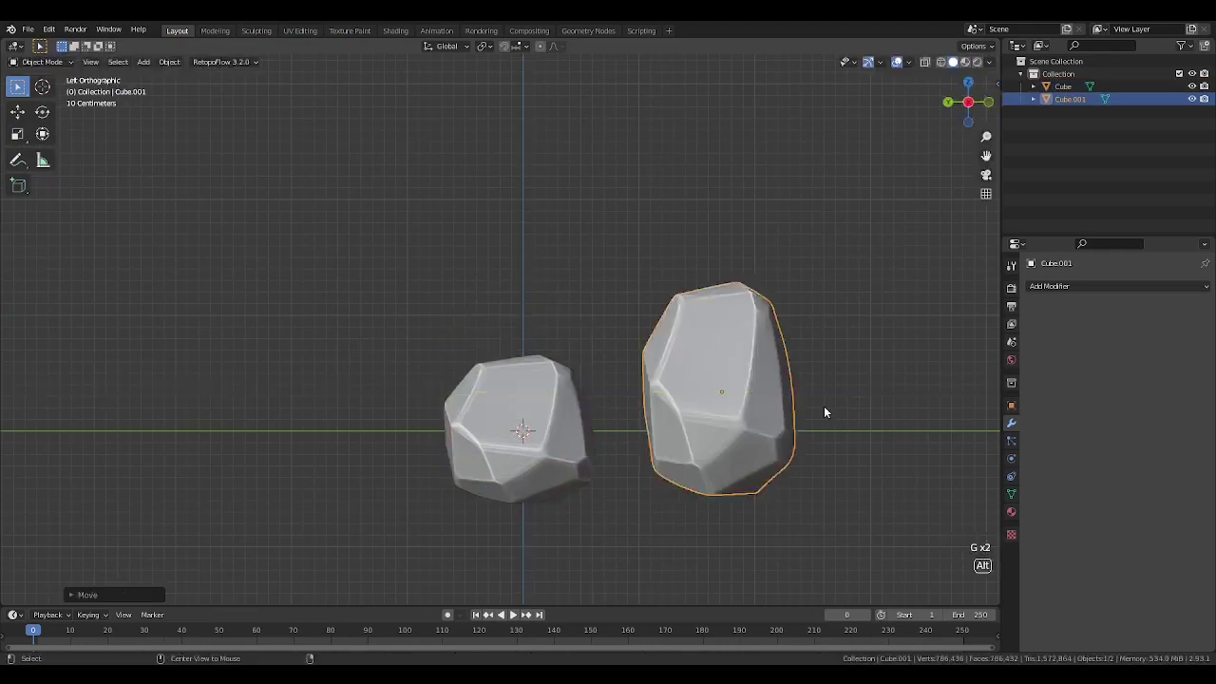
key(s)
key(y)
Duplicate the tall rock, rotate the copy and shift it vertically against the tall one.
key(shift+d)
key(r)
click(785, 376)
key(g)
key(z)
click(662, 285)
Duplicate another rock piece, scale it down horizontally, and rotate and place it at the cluster's front.
key(shift+d)
key(s)
key(x)
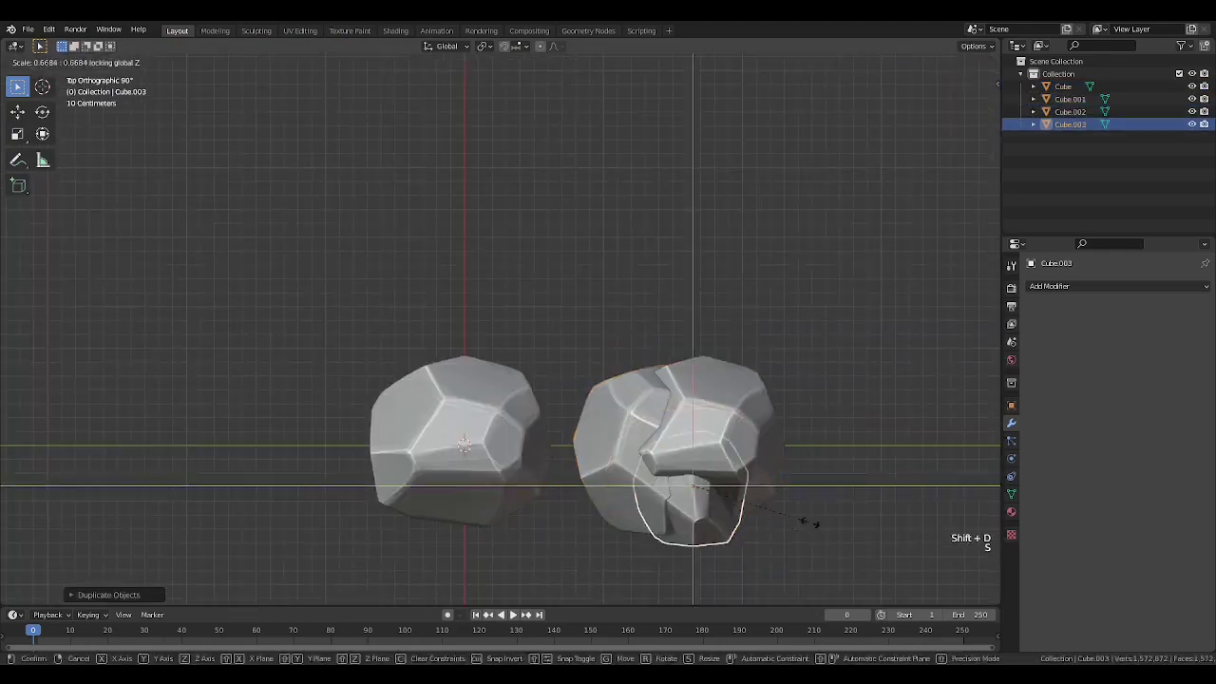
click(808, 521)
key(g)
key(r)
key(r)
click(785, 477)
Rotate and reposition the smaller rock copies so they overlap the base of the tall rock.
click(618, 408)
alt+middle_drag(784, 481, 518, 353)
click(627, 432)
key(r)
key(g)
click(765, 491)
key(g)
click(719, 446)
Adjust the position of the tall rock relative to the two smaller pieces.
middle_drag(719, 445, 722, 418)
shift+click(630, 369)
click(618, 276)
key(g)
click(606, 190)
Hide the original rock and move the joined rock cluster to the world origin.
click(361, 437)
key(h)
click(608, 408)
key(g)
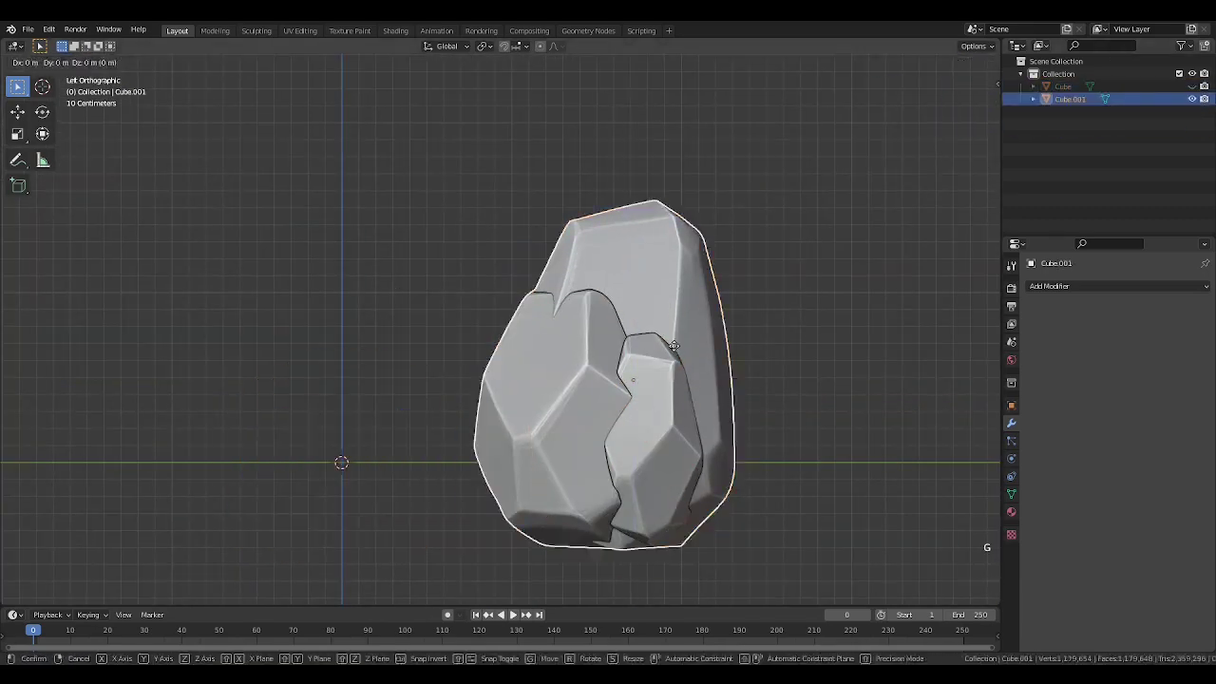
shift+middle_drag(418, 418, 600, 406)
key(g)
Apply the cluster's transforms and sample the voxel remesh size from its surface in Sculpt Mode.
key(ctrl+Tab)
key(ctrl+a)
key(ctrl+Tab)
click(933, 45)
click(1000, 71)
click(589, 260)
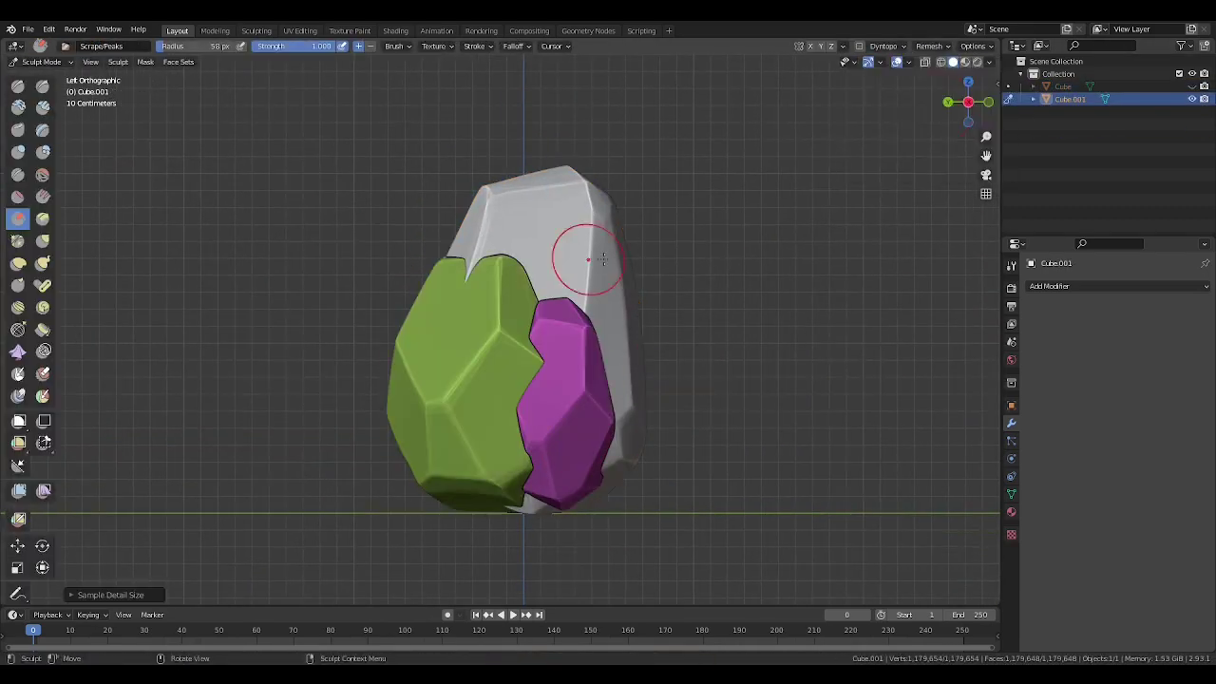
Set the voxel size to 0.005 m and remesh the cluster into one surface.
click(933, 45)
double_click(958, 71)
drag(939, 71, 985, 88)
click(933, 45)
click(931, 169)
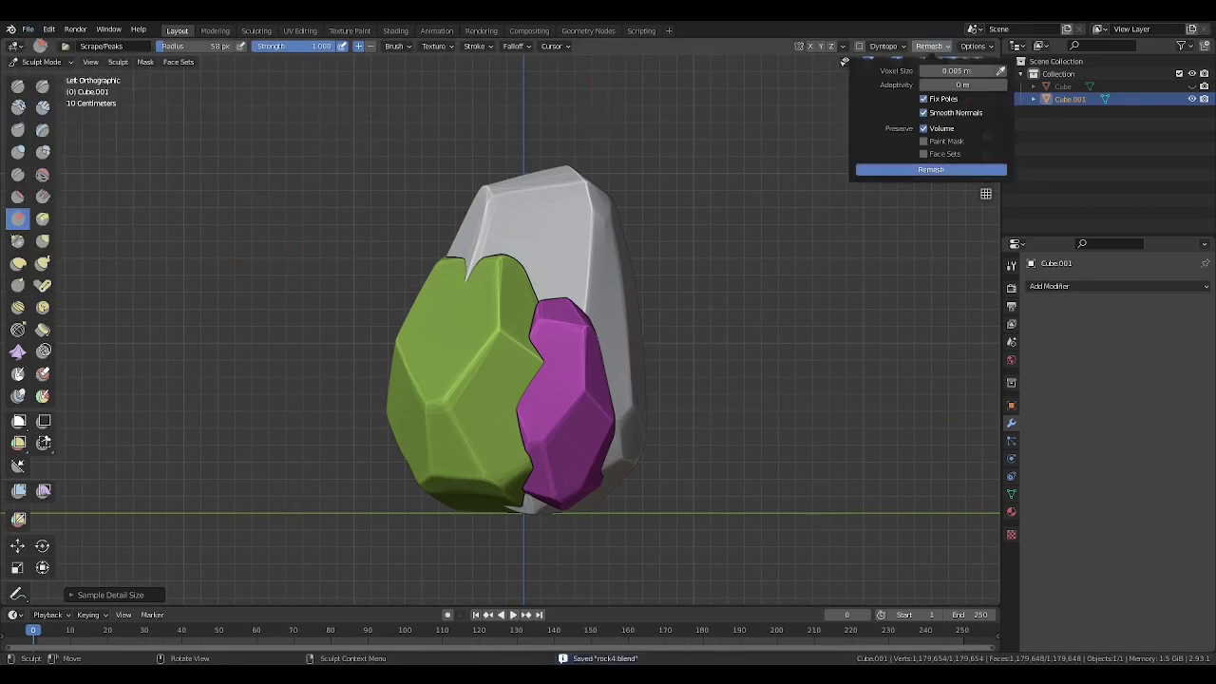
Sculpt the edges and seams where the smaller rocks meet the tall one, adjusting the brush radius.
scroll(532, 355, up, 4)
mouse_move(574, 364)
middle_down()
mouse_move(532, 355)
mouse_move(493, 325)
mouse_move(518, 348)
mouse_move(554, 315)
mouse_move(491, 369)
mouse_move(456, 352)
mouse_move(499, 480)
mouse_move(522, 337)
mouse_move(578, 247)
mouse_move(556, 268)
mouse_move(583, 353)
mouse_move(608, 361)
mouse_move(526, 345)
mouse_move(479, 439)
mouse_move(513, 396)
mouse_move(481, 434)
mouse_move(351, 304)
mouse_move(477, 395)
mouse_move(466, 413)
mouse_move(611, 446)
mouse_move(697, 437)
mouse_move(742, 452)
mouse_move(637, 377)
mouse_move(657, 396)
mouse_move(479, 347)
mouse_move(575, 332)
mouse_move(643, 393)
mouse_move(421, 333)
mouse_move(536, 386)
mouse_move(568, 307)
mouse_move(535, 367)
mouse_move(576, 370)
mouse_move(554, 323)
middle_up()
key(f)
click(513, 356)
key(f)
click(554, 352)
key(f)
key(f)
key(f)
key(ctrl+z)
key(f)
key(f)
key(f)
key(f)
Refine close-up edge details on the rock cluster with varied brush sizes, undoing unwanted strokes.
scroll(579, 247, up, 4)
key(f)
key(f)
key(f)
key(f)
key(f)
key(ctrl+z)
key(f)
key(ctrl+z)
key(f)
key(ctrl+z)
key(f)
Try reshaping the cluster with the Grab brush and scraping its edges with the Scrape brush.
key(g)
click(18, 219)
key(f)
key(f)
key(f)
key(ctrl+z)
key(f)
click(445, 324)
scroll(444, 328, down, 4)
mouse_move(444, 328)
middle_down()
mouse_move(427, 348)
mouse_move(621, 177)
mouse_move(627, 505)
mouse_move(663, 462)
mouse_move(638, 394)
mouse_move(519, 396)
mouse_move(624, 380)
middle_up()
Undo the last eight sculpting changes and stay in Sculpt Mode.
key(ctrl+z)
key(ctrl+z)
key(ctrl+z)
key(ctrl+z)
key(ctrl+z)
key(ctrl+z)
key(ctrl+z)
key(ctrl+z)
key(ctrl+Tab)
key(ctrl+Tab)
Sculpt the cluster's creases and edges again from a new angle with a resized brush.
click(622, 453)
key(f)
key(q)
mouse_move(622, 453)
middle_down()
mouse_move(588, 369)
mouse_move(481, 313)
mouse_move(421, 488)
mouse_move(491, 370)
mouse_move(456, 319)
mouse_move(439, 355)
mouse_move(407, 320)
mouse_move(401, 472)
mouse_move(312, 399)
mouse_move(212, 459)
mouse_move(337, 388)
mouse_move(305, 386)
mouse_move(342, 410)
mouse_move(410, 355)
mouse_move(462, 367)
mouse_move(369, 357)
mouse_move(555, 342)
middle_up()
click(560, 357)
key(q)
click(456, 320)
Finish the last sculpted edge details with resized brushes and return the cluster to Object Mode.
key(f)
click(401, 472)
key(f)
click(212, 459)
scroll(594, 380, up, 5)
scroll(598, 380, down, 4)
mouse_move(597, 489)
shift+middle_down()
mouse_move(597, 367)
mouse_move(541, 304)
mouse_move(456, 372)
shift+middle_up()
key(ctrl+Tab)
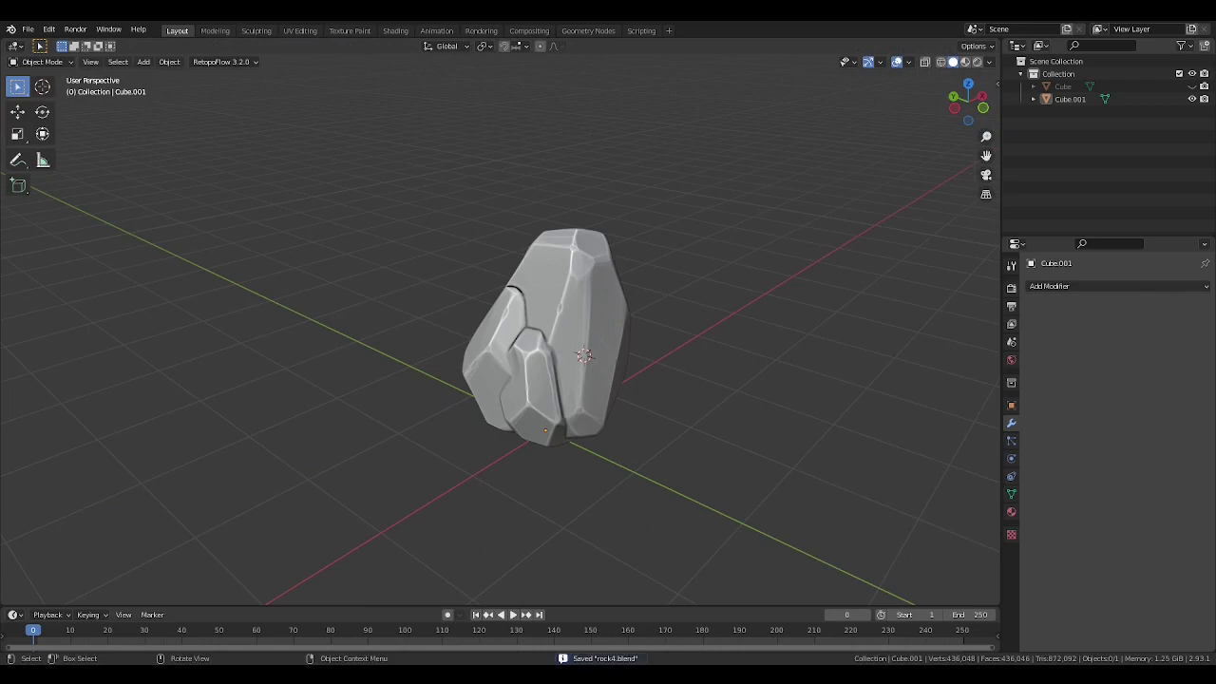
Add a Decimate modifier to the rock cluster with a collapse ratio of 0.1 and inspect the surface detail.
click(1165, 286)
click(1165, 286)
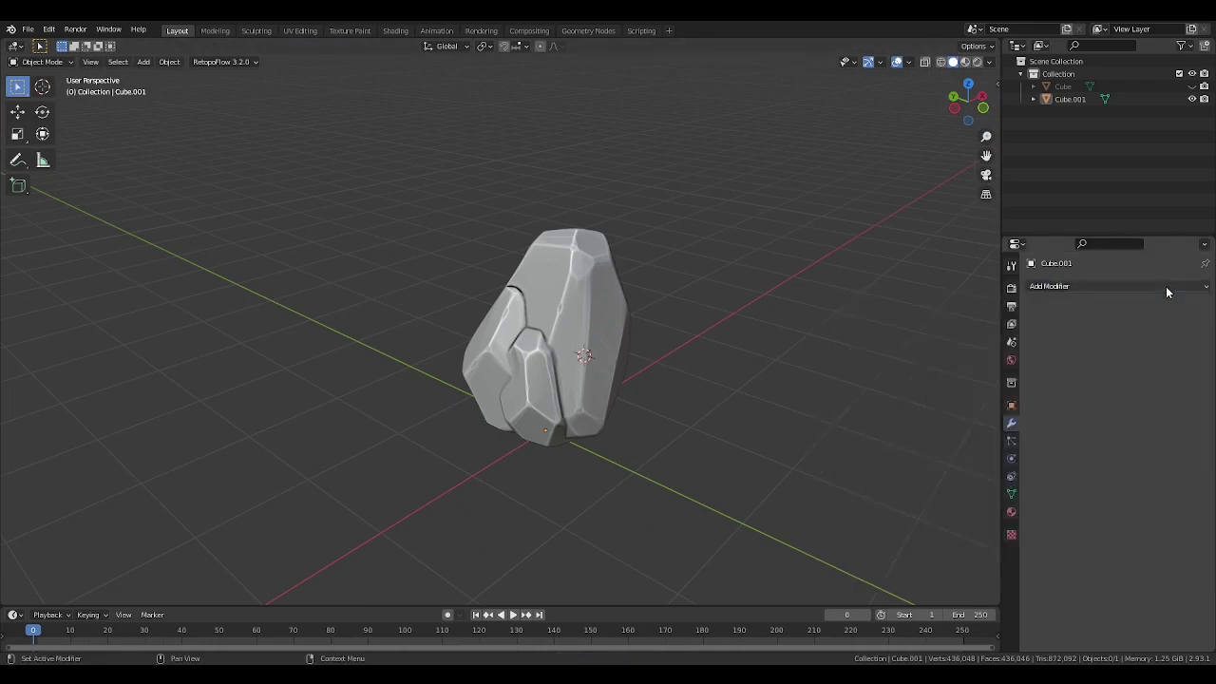
click(1166, 286)
click(1005, 378)
click(1149, 343)
text(0.1)
key(Return)
scroll(501, 330, up, 4)
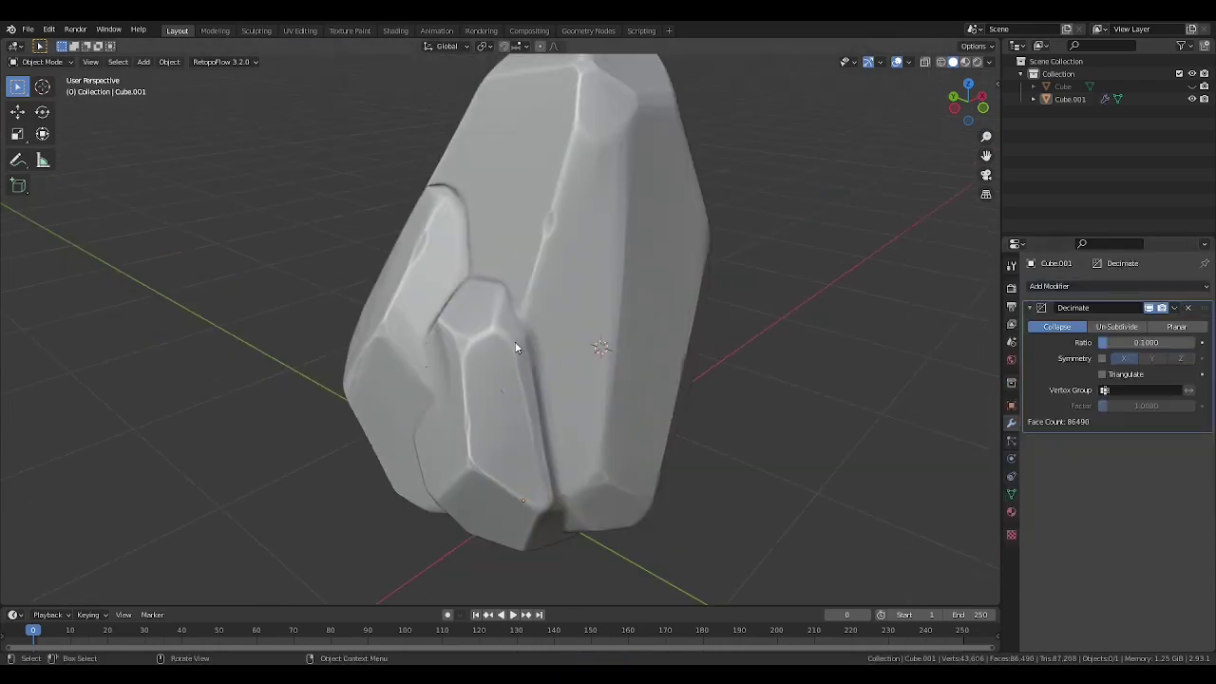
scroll(500, 330, down, 3)
scroll(501, 330, up, 5)
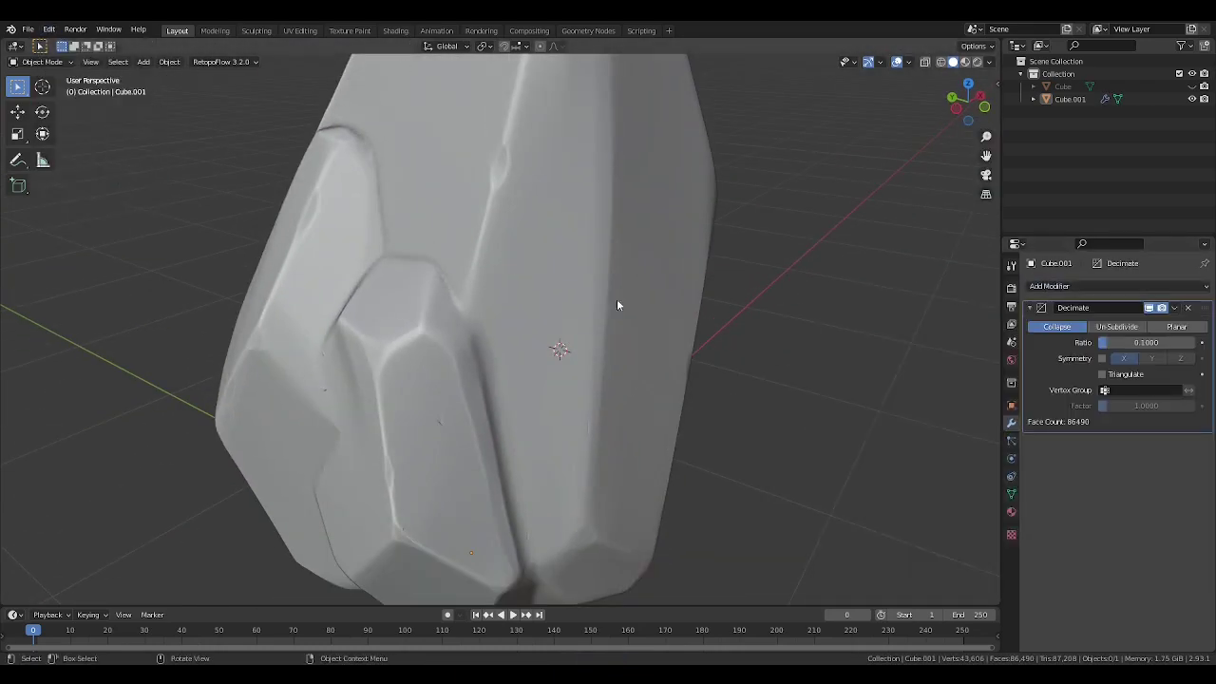
scroll(616, 305, down, 5)
Set the Decimate ratio to 0.2 and check the rock cluster's shape from the front.
alt+middle_drag(616, 305, 665, 285)
click(1173, 342)
text(.2)
key(Return)
alt+middle_drag(562, 375, 617, 370)
scroll(536, 254, down, 1)
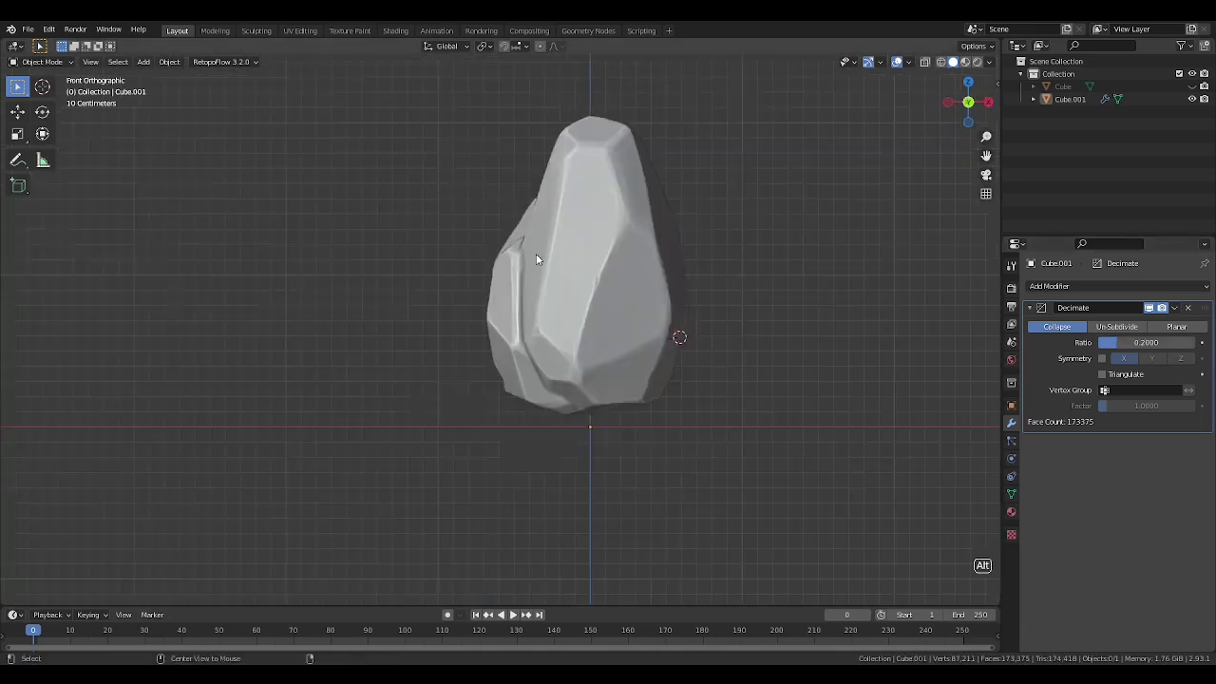
Set the Decimate ratio to 0.15 and check the rock cluster from the left view.
shift+middle_drag(536, 254, 501, 295)
click(1148, 342)
text(0.15)
key(Return)
key(ctrl+KP_3)
Duplicate the rock cluster in place to have separate Rock4HighPoly and Rock4LowPoly versions.
shift+click(487, 350)
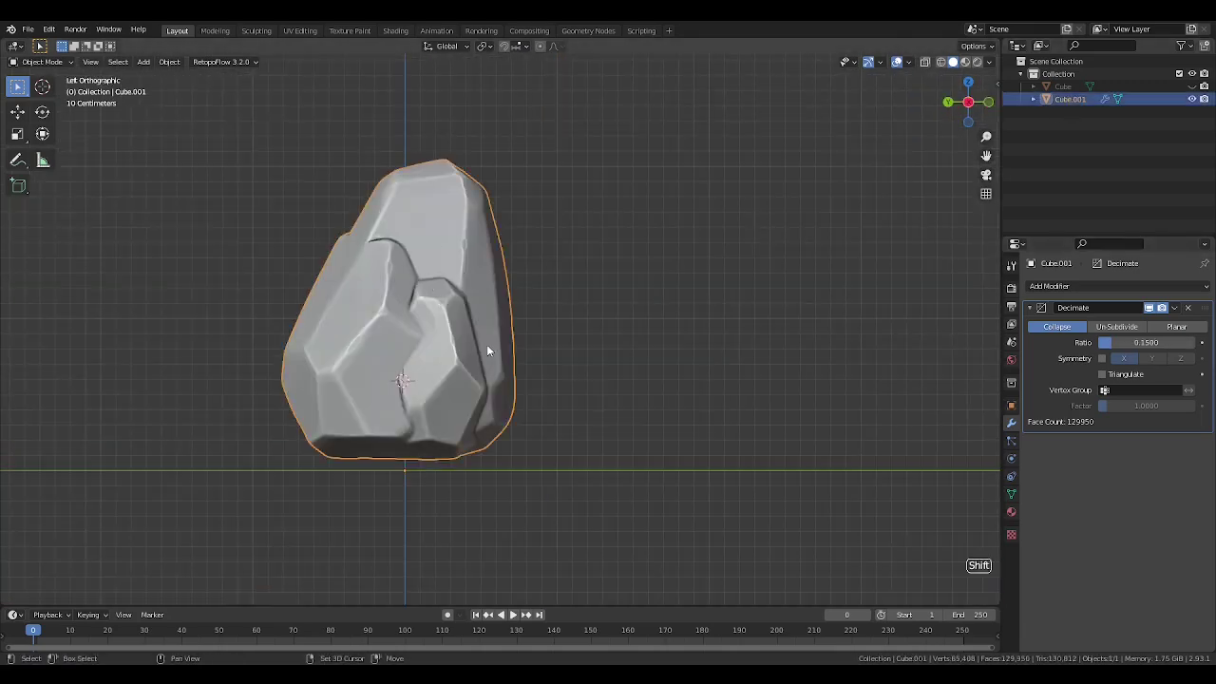
key(shift+d)
key(Escape)
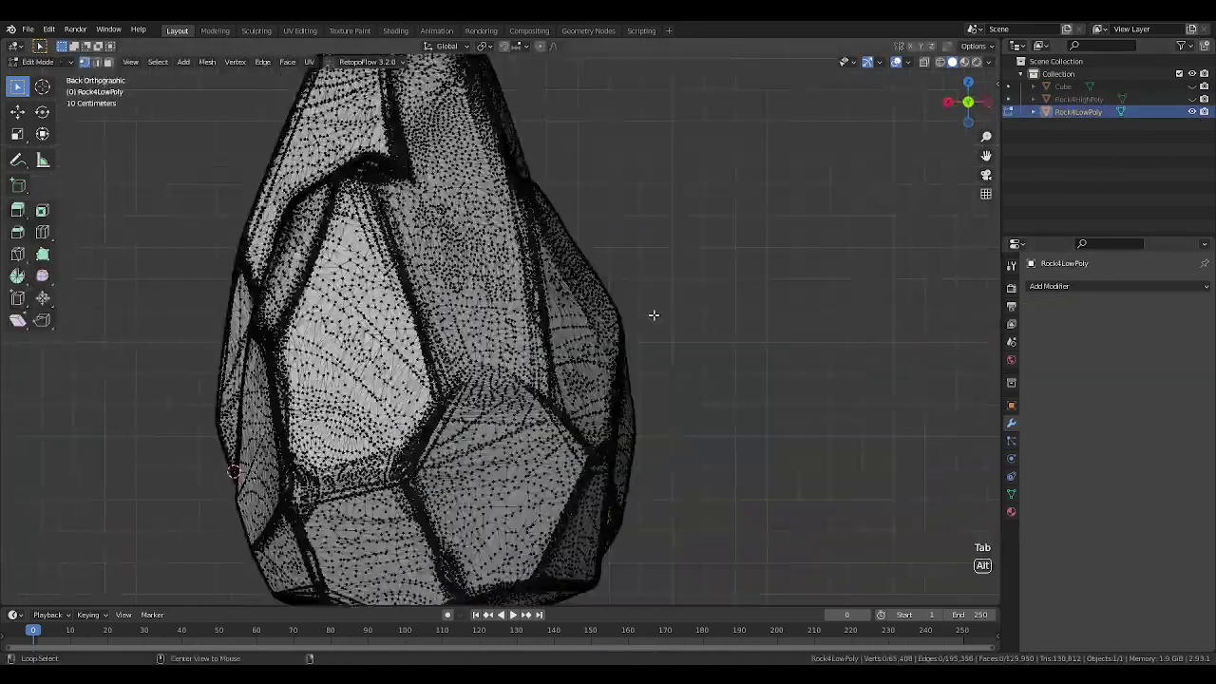
scroll(499, 321, up, 5)
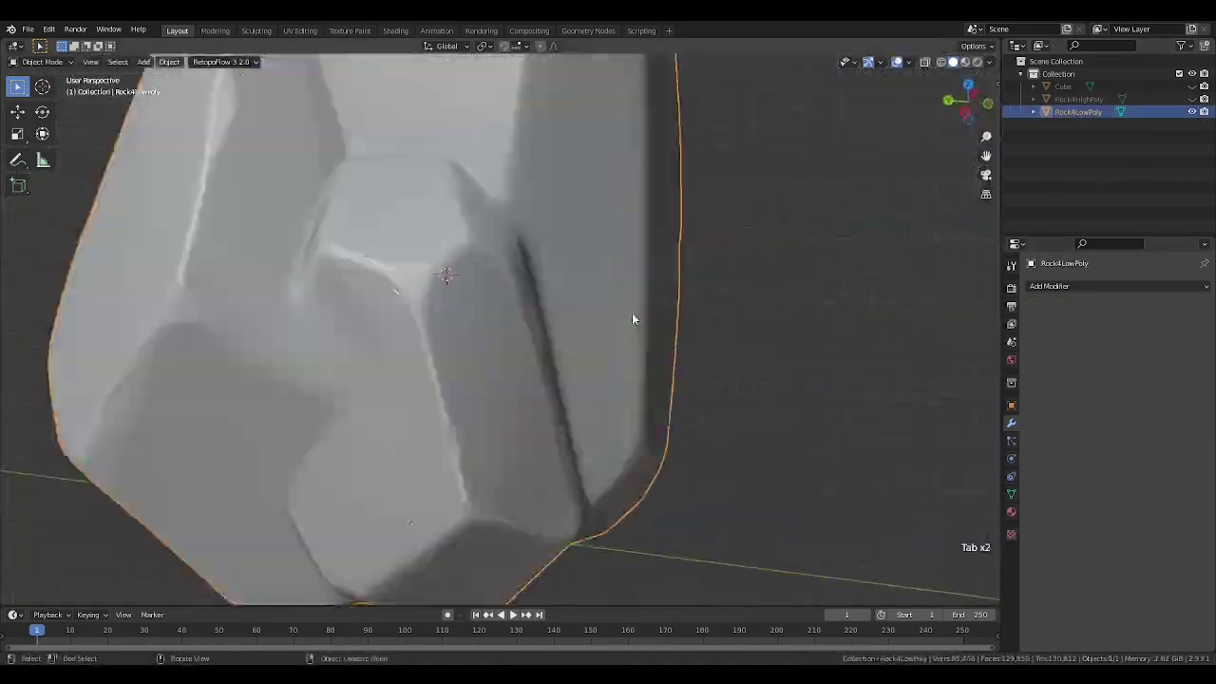
Unwrap the whole Rock4LowPoly mesh with Smart UV Project in the UV Editing workspace and save the file.
click(299, 30)
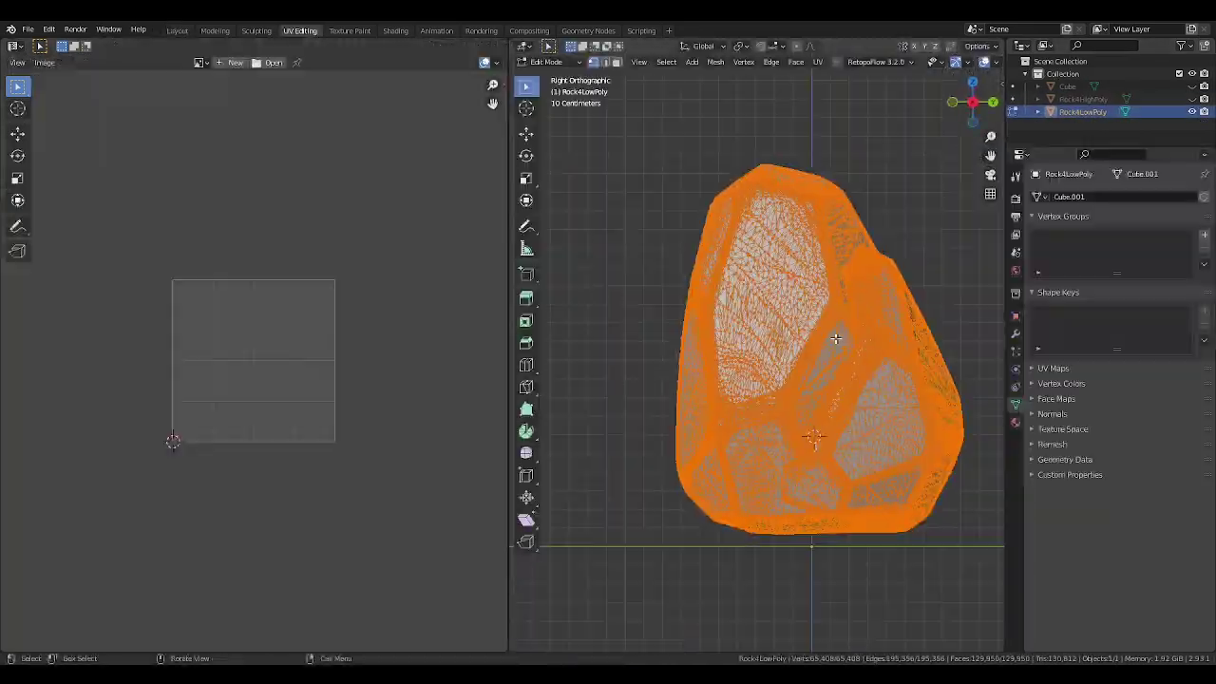
key(u)
key(s)
click(364, 434)
key(ctrl+s)
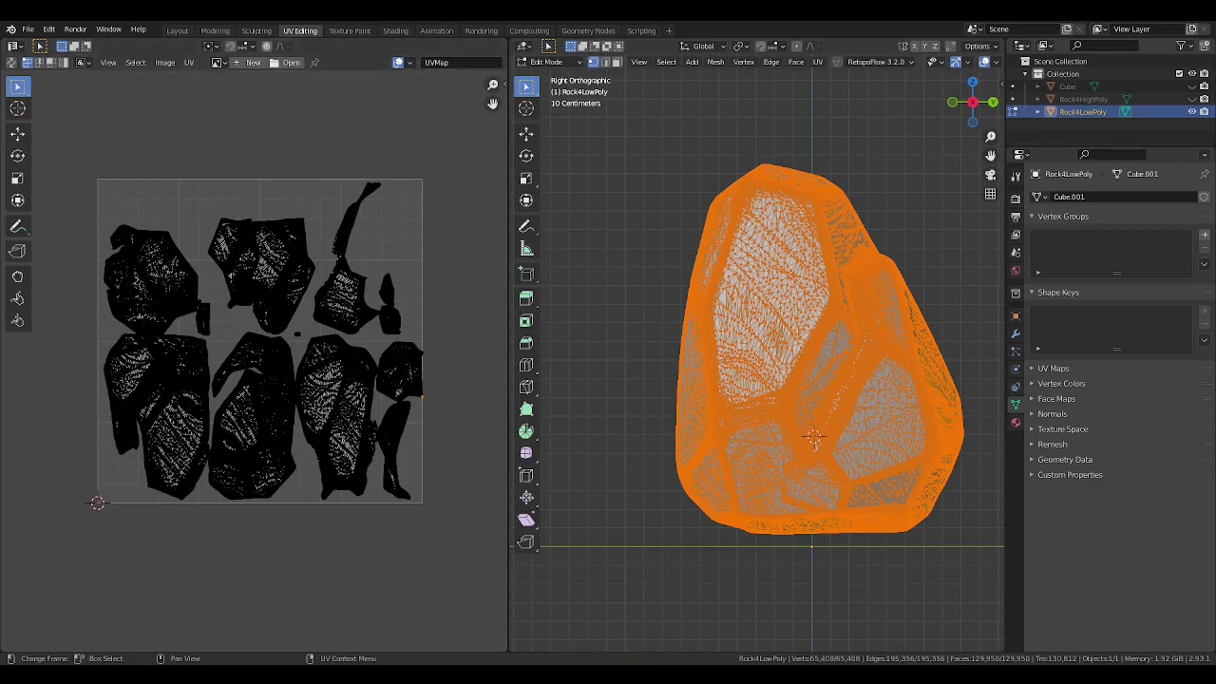
Select both Rock4HighPoly and Rock4LowPoly and open the FBX export settings.
ctrl+click(1078, 111)
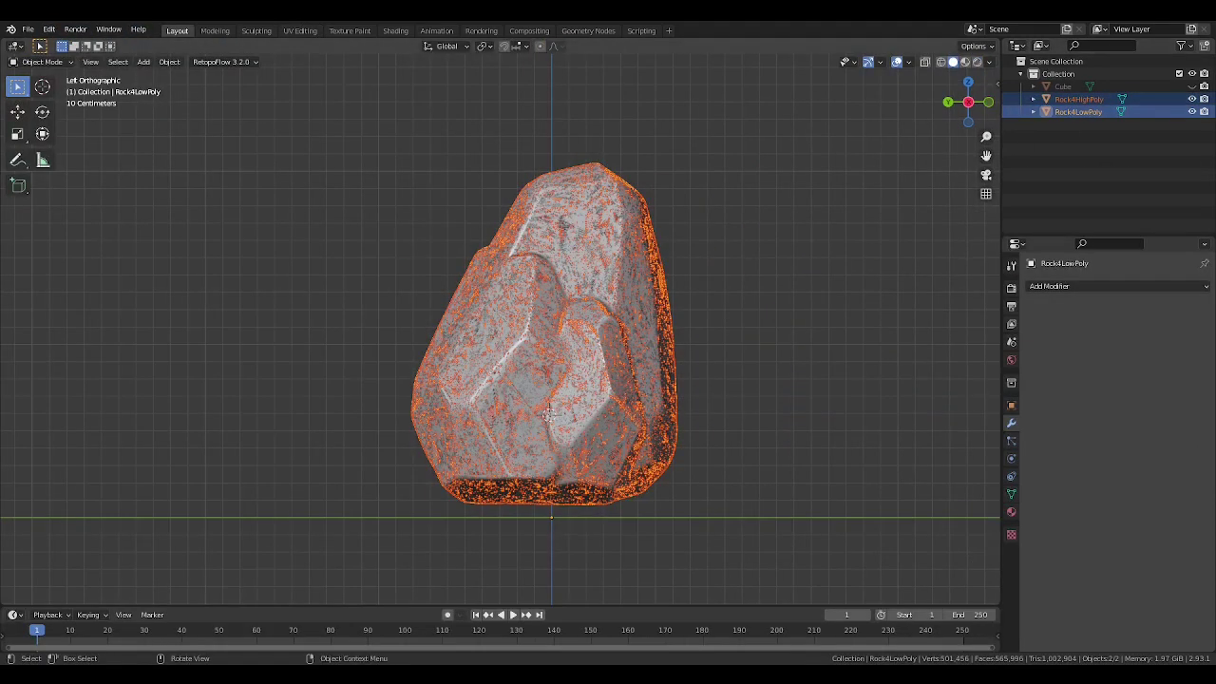
click(28, 30)
mouse_move(86, 218)
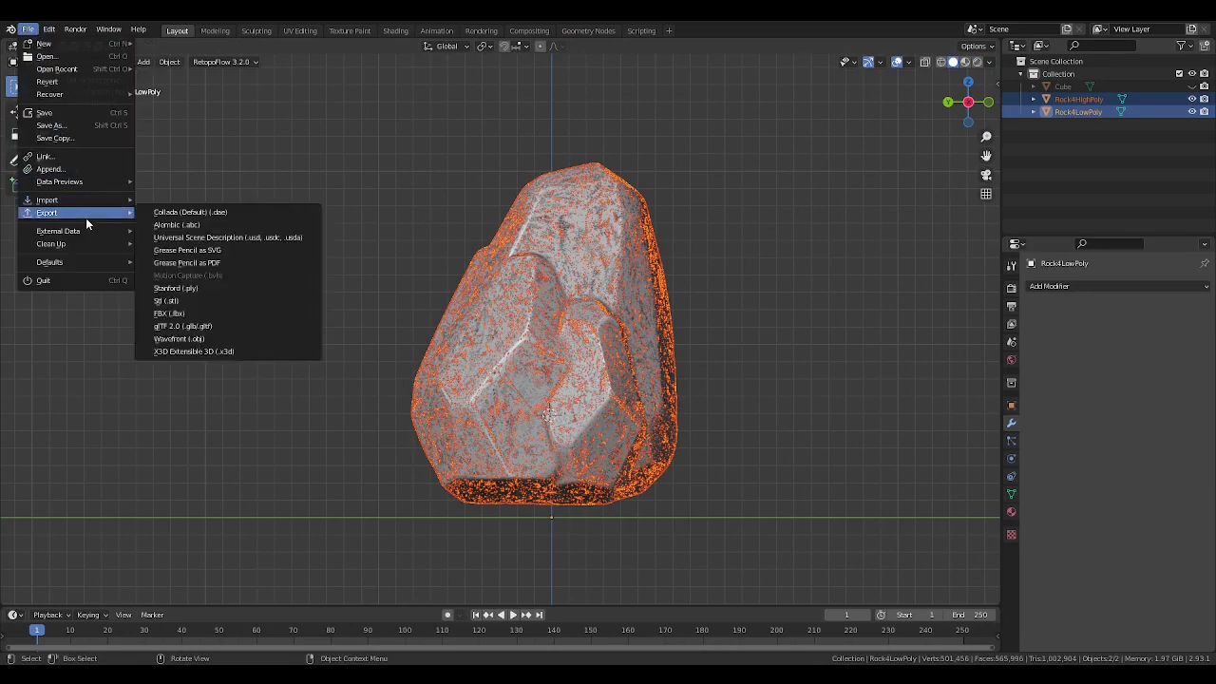
click(209, 315)
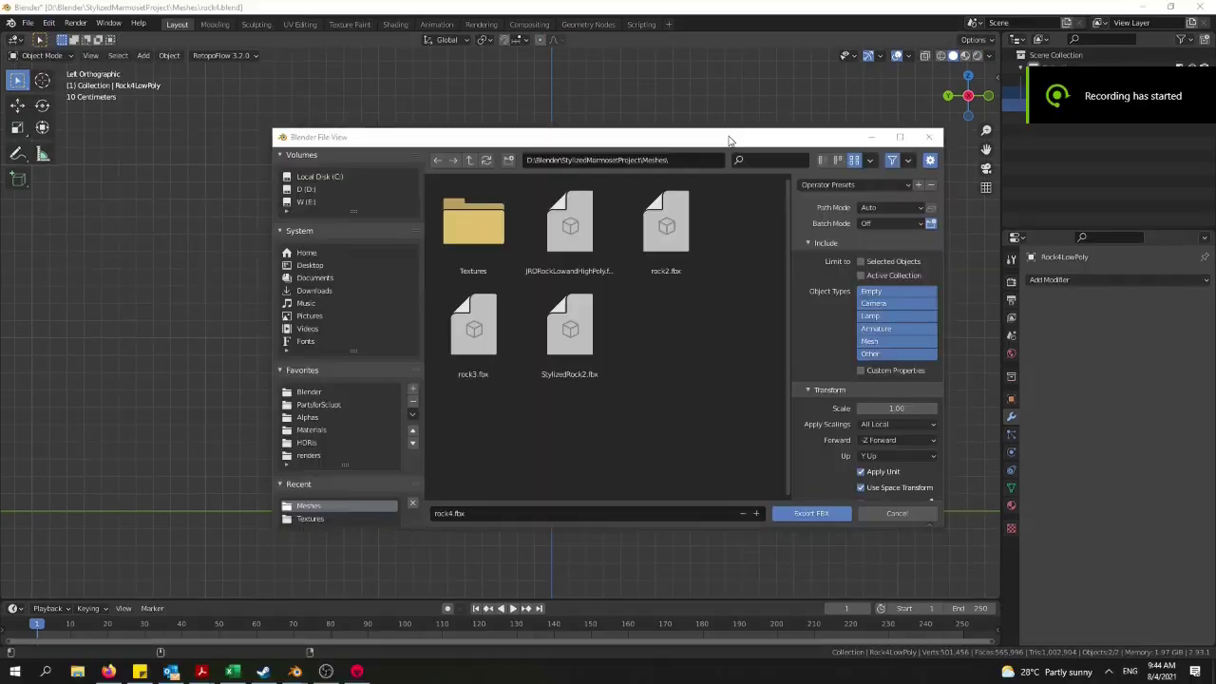
Export only the selected objects, limited to the Mesh type, as rock4.fbx in the Meshes folder.
drag(727, 139, 908, 183)
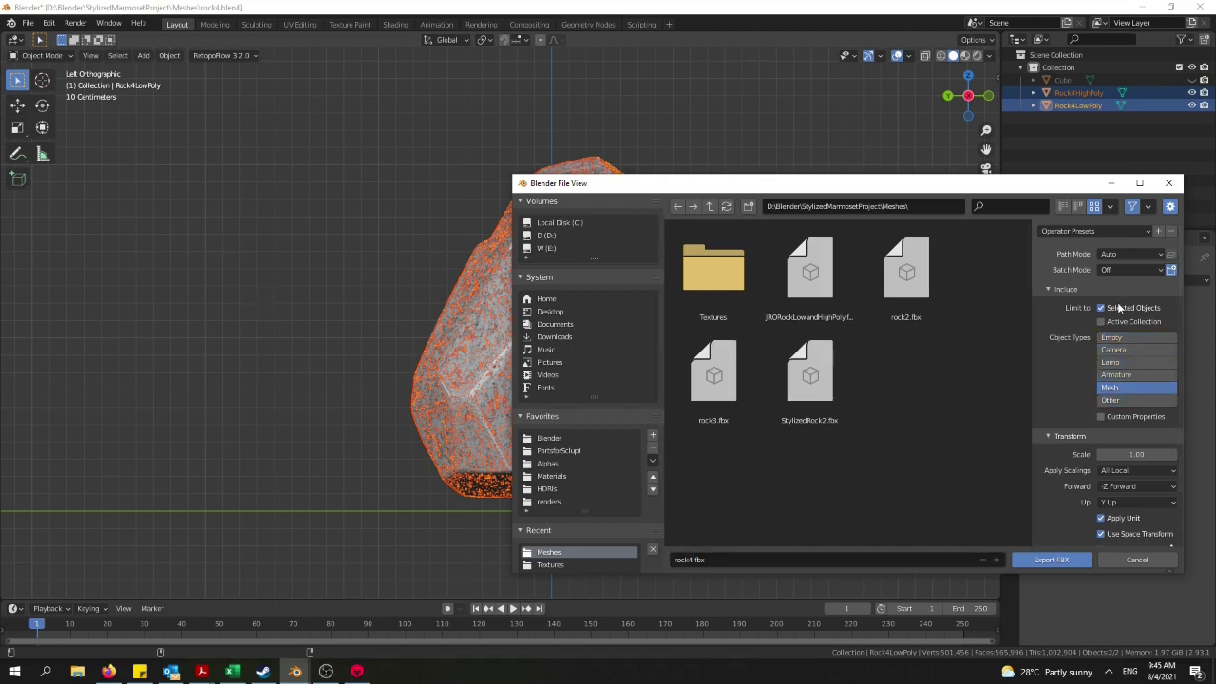
scroll(1102, 487, down, 3)
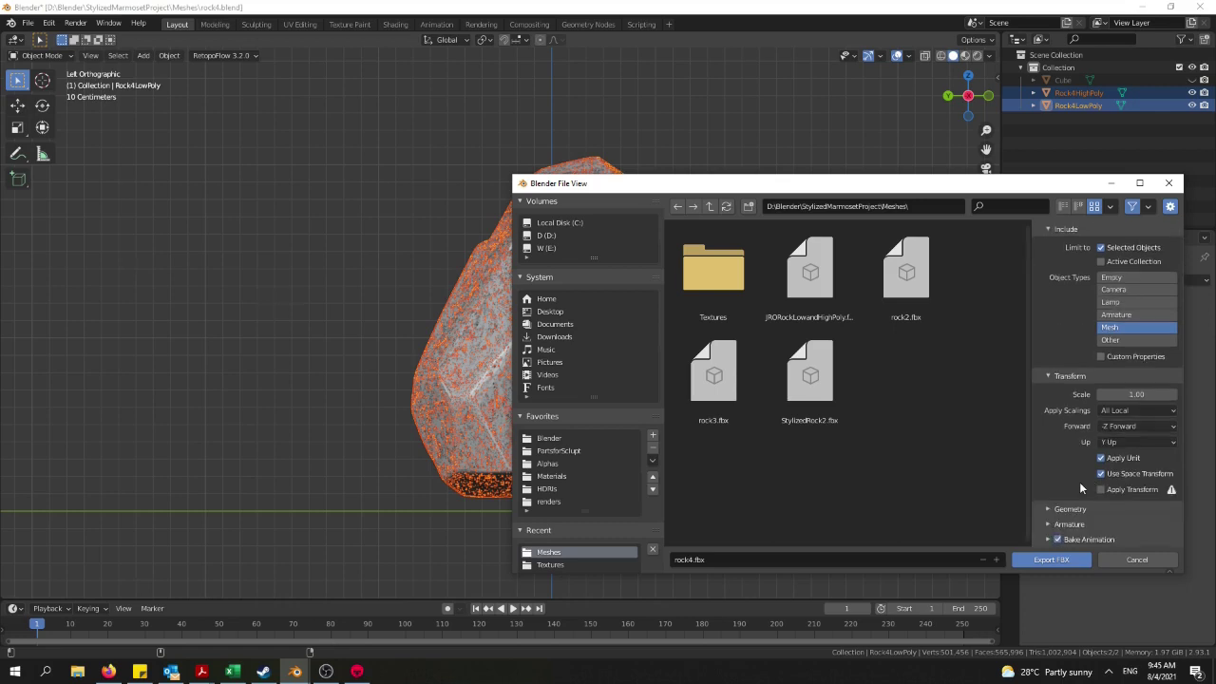
scroll(1079, 487, up, 3)
click(1052, 437)
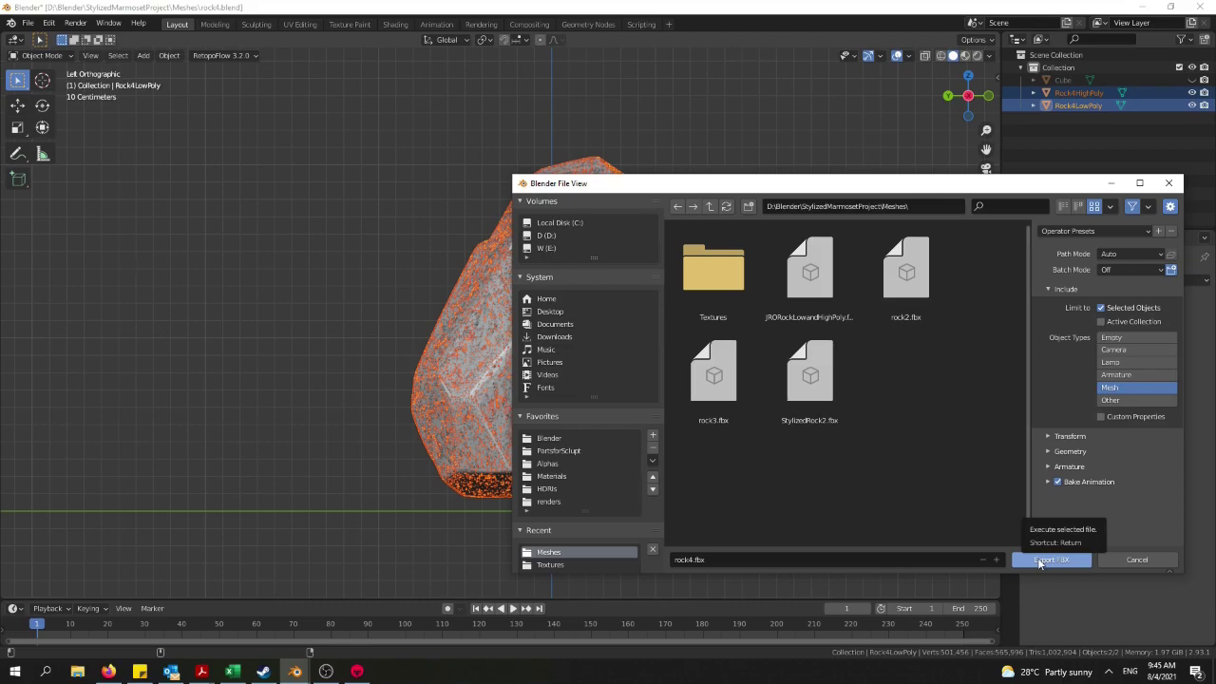
click(1038, 561)
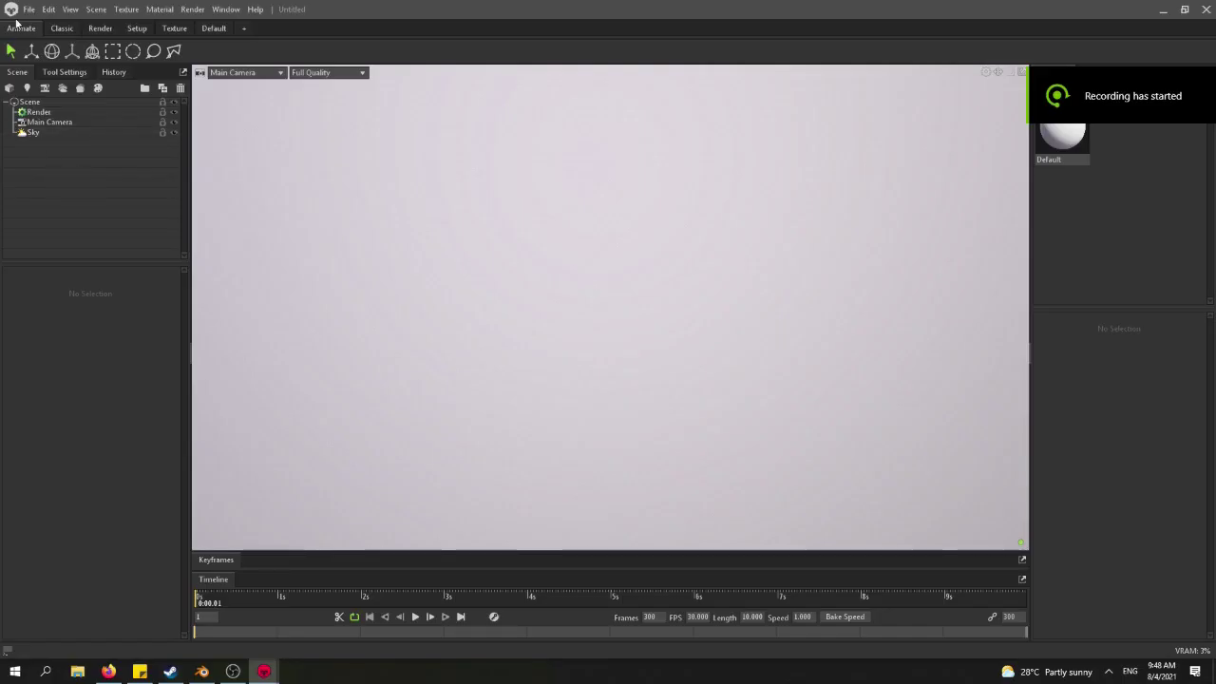
Switch to Marmoset Toolbag and import the rock4 model from the Meshes folder.
click(31, 10)
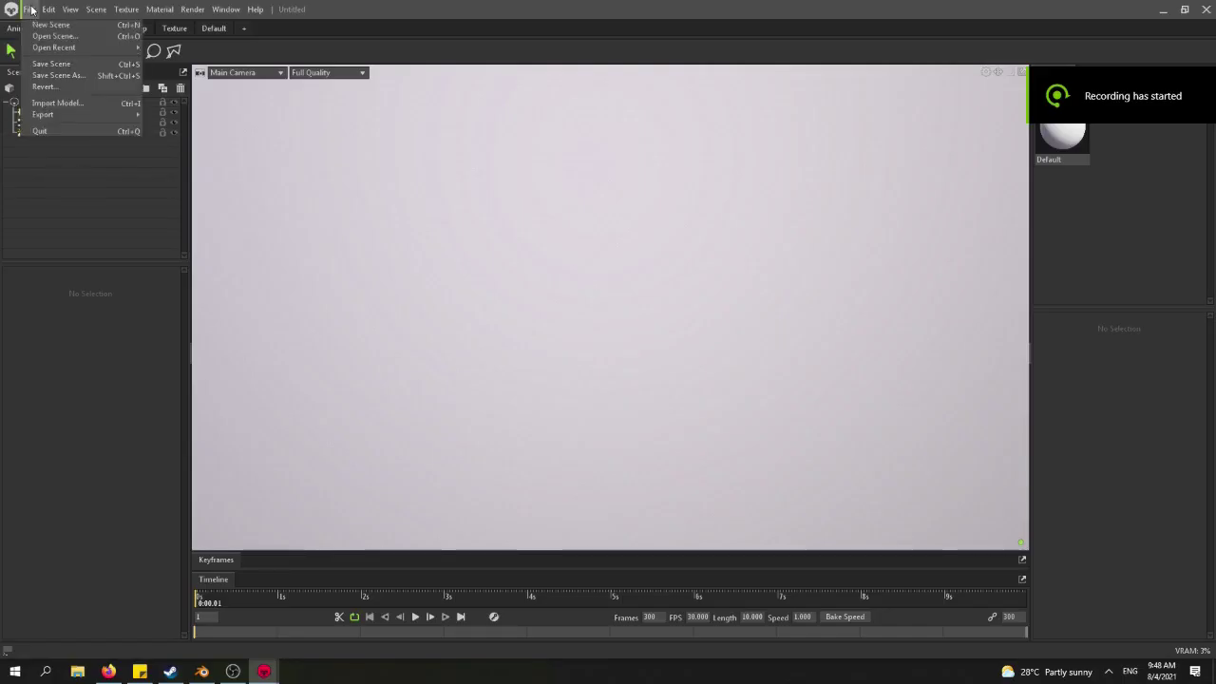
click(67, 102)
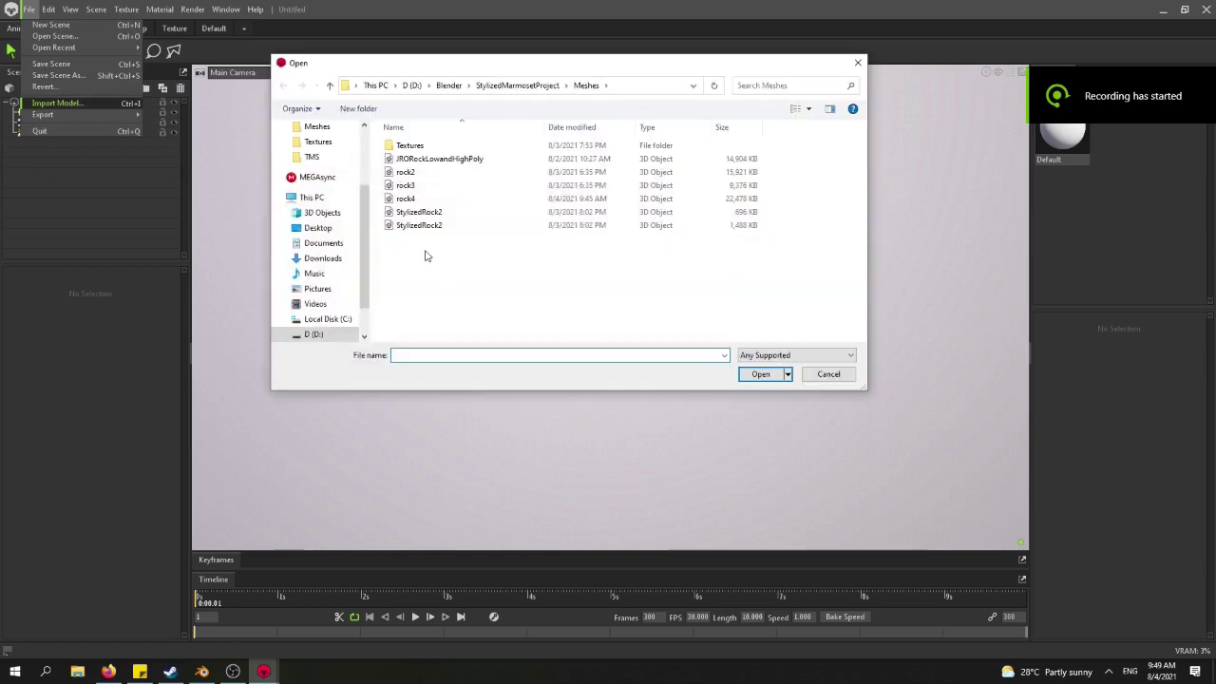
drag(537, 64, 618, 120)
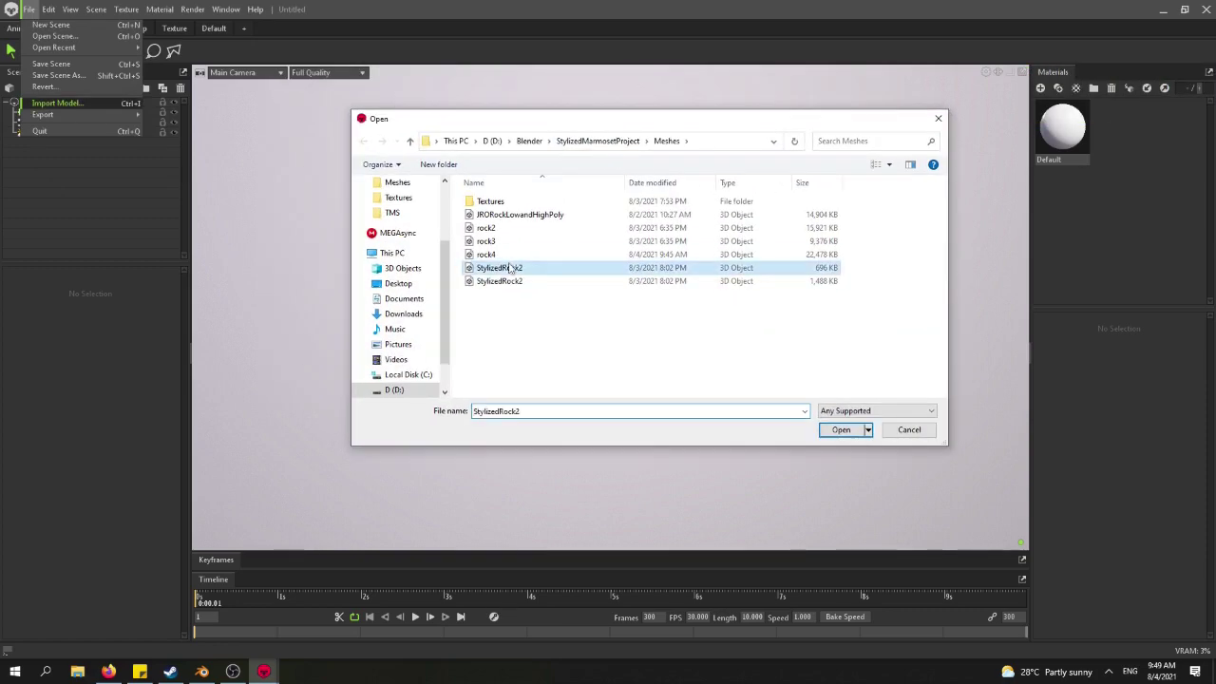
click(503, 244)
double_click(499, 257)
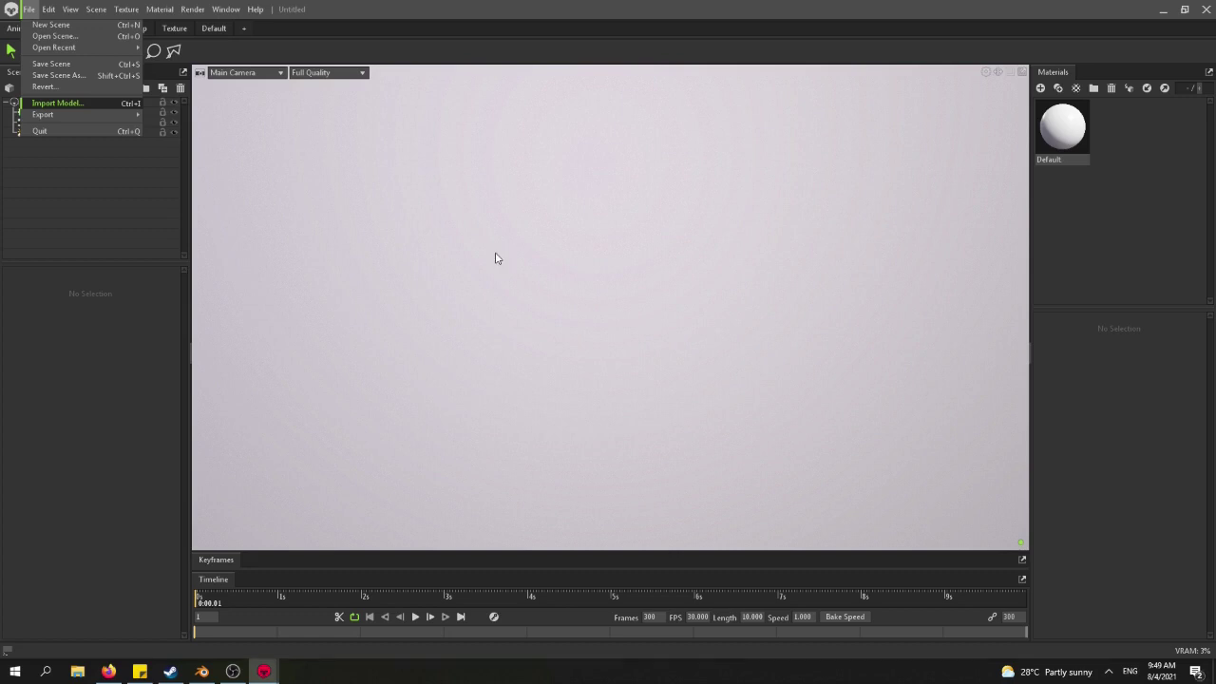
scroll(495, 276, down, 1)
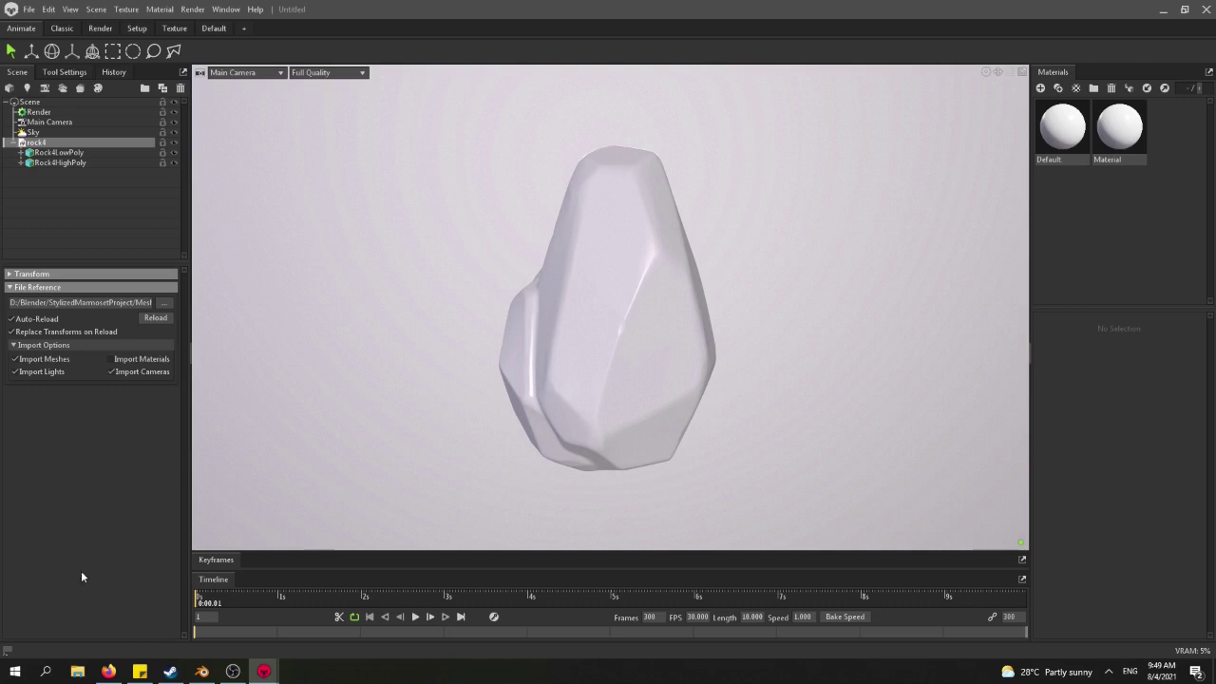
Load the Path Trees Muir sky preset from the locally available skies and lower the sky brightness to about 0.454.
click(42, 134)
click(144, 290)
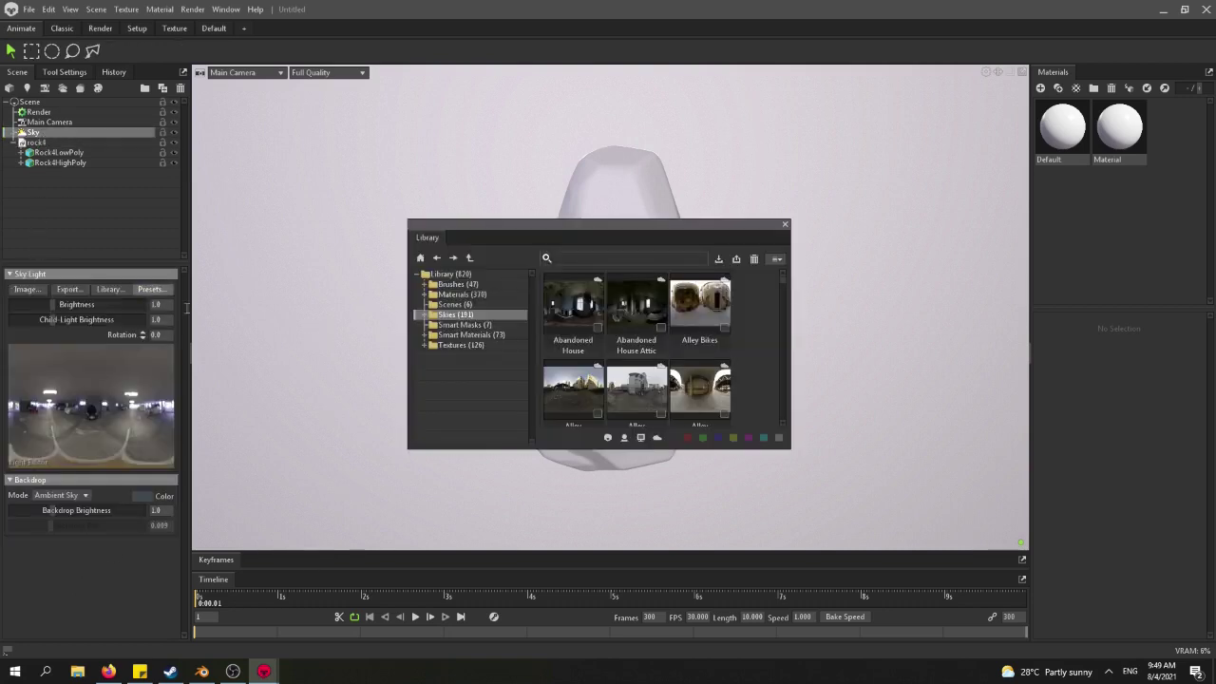
click(646, 438)
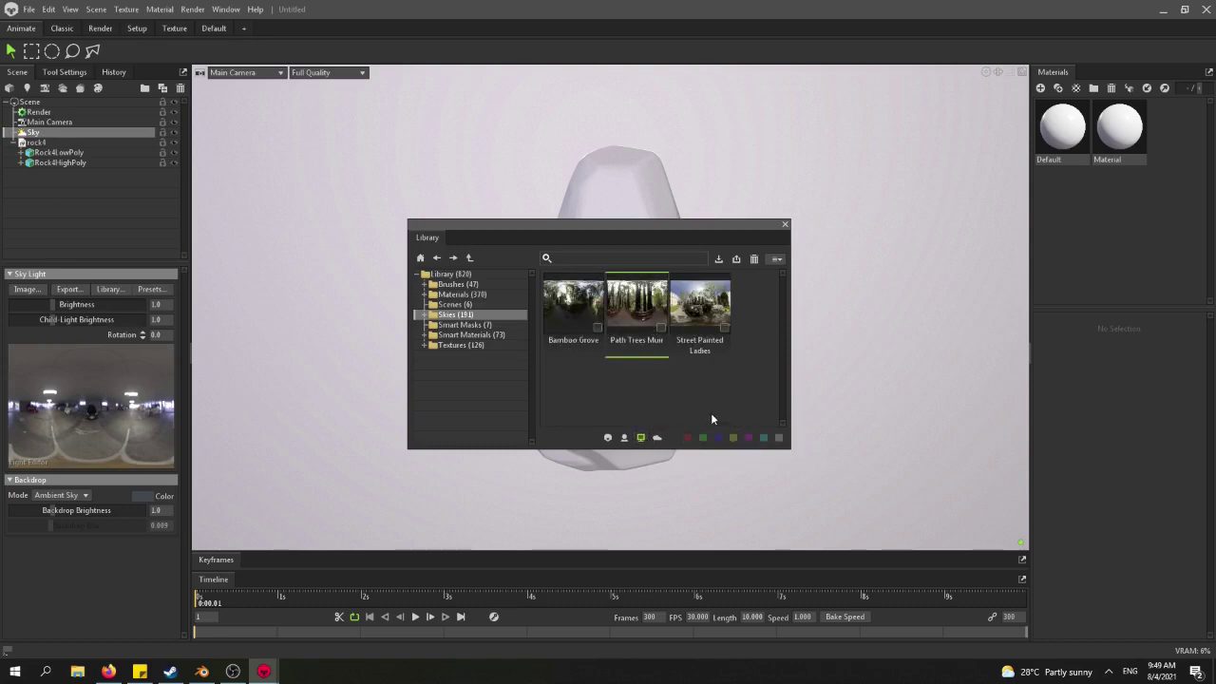
double_click(641, 297)
click(785, 224)
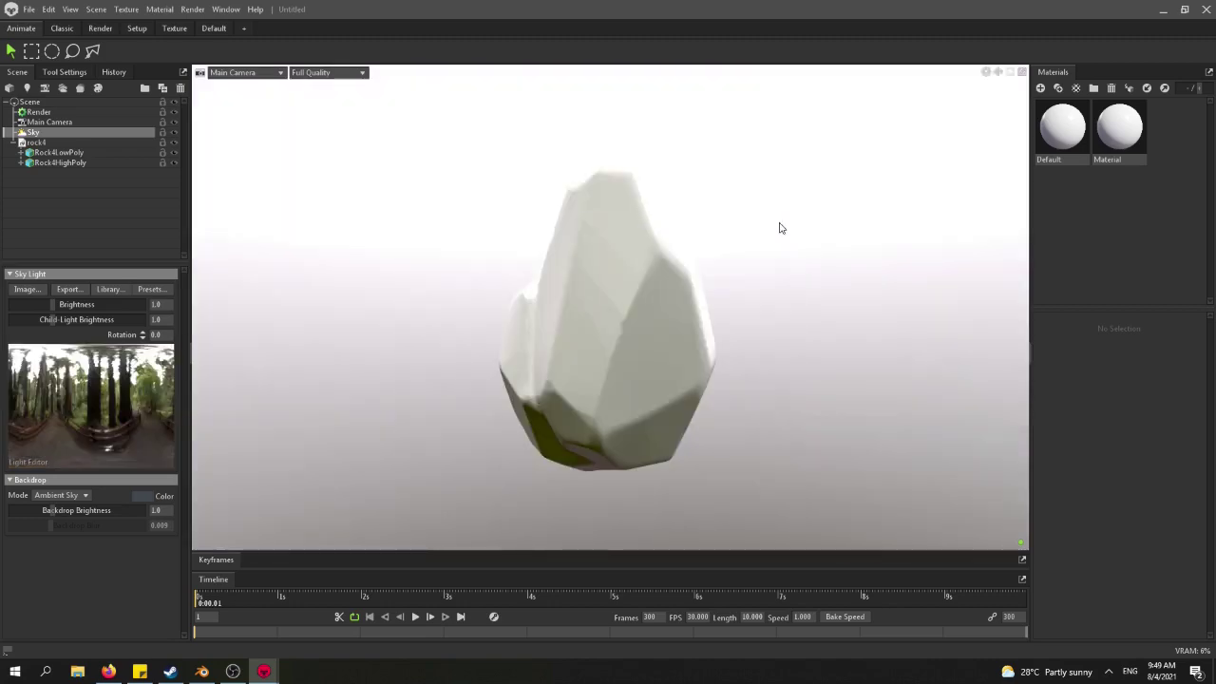
drag(55, 303, 46, 304)
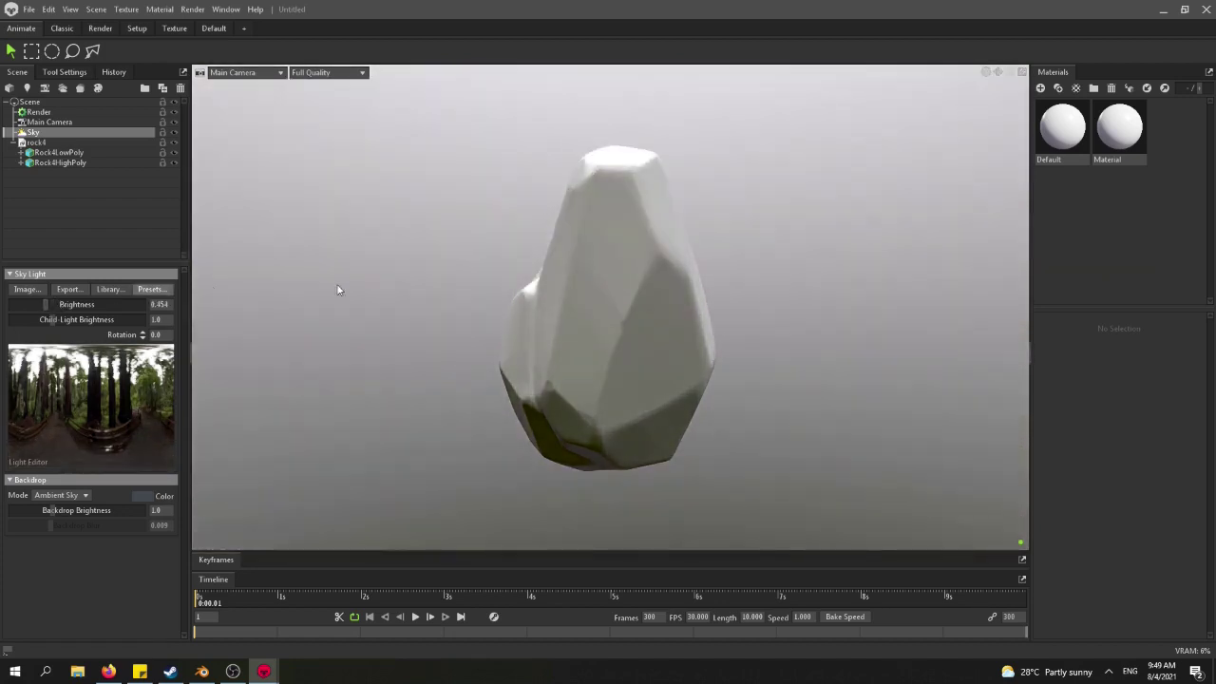
drag(603, 257, 531, 266)
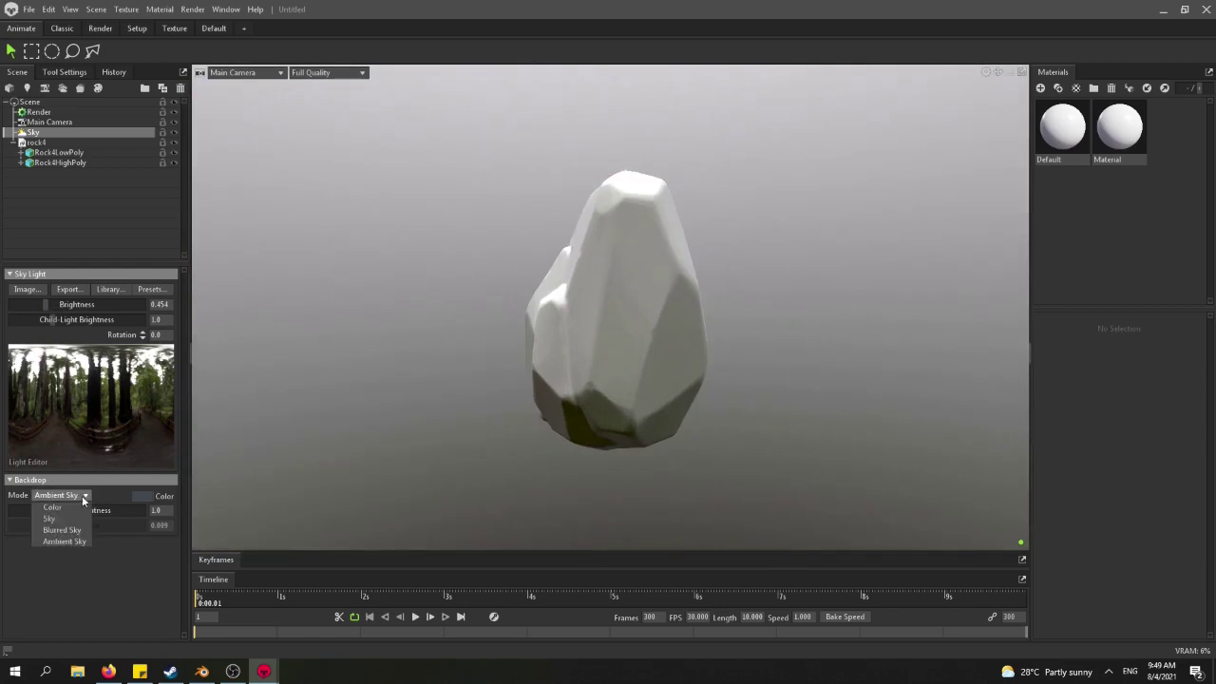
Set the sky's backdrop mode to Color and choose a dark green backdrop colour.
click(76, 507)
click(140, 496)
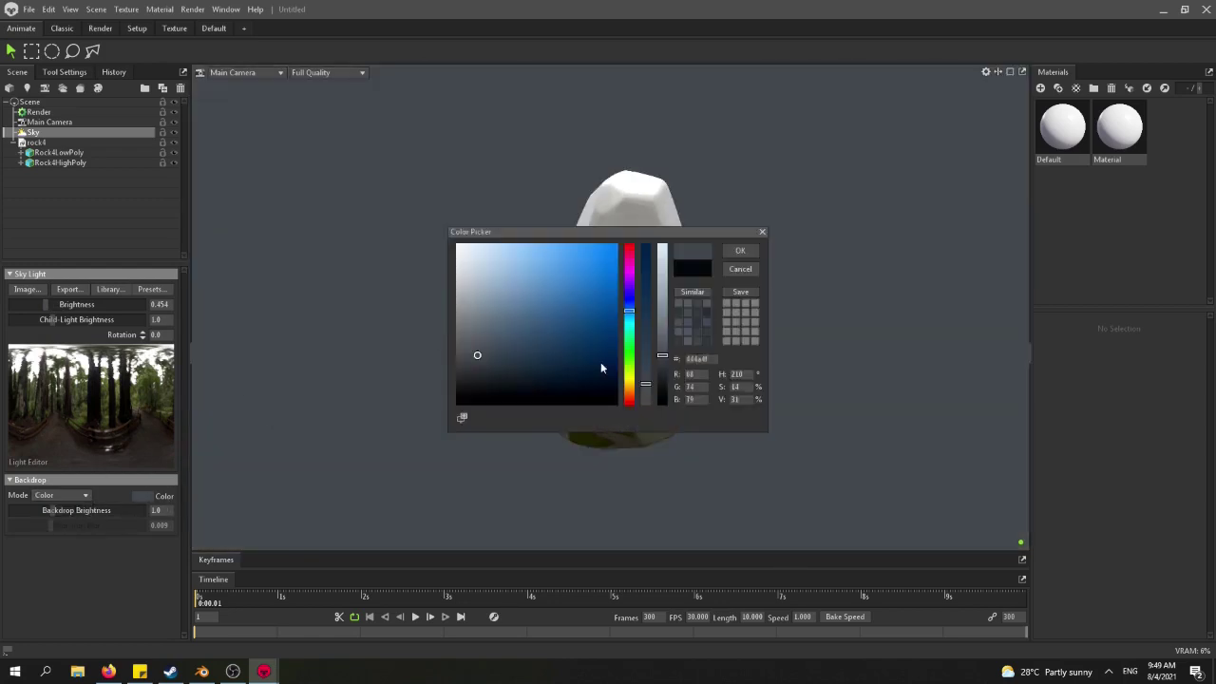
click(629, 351)
mouse_move(621, 336)
mouse_down()
mouse_move(558, 316)
mouse_move(571, 322)
mouse_move(516, 353)
mouse_move(520, 325)
mouse_move(596, 271)
mouse_up()
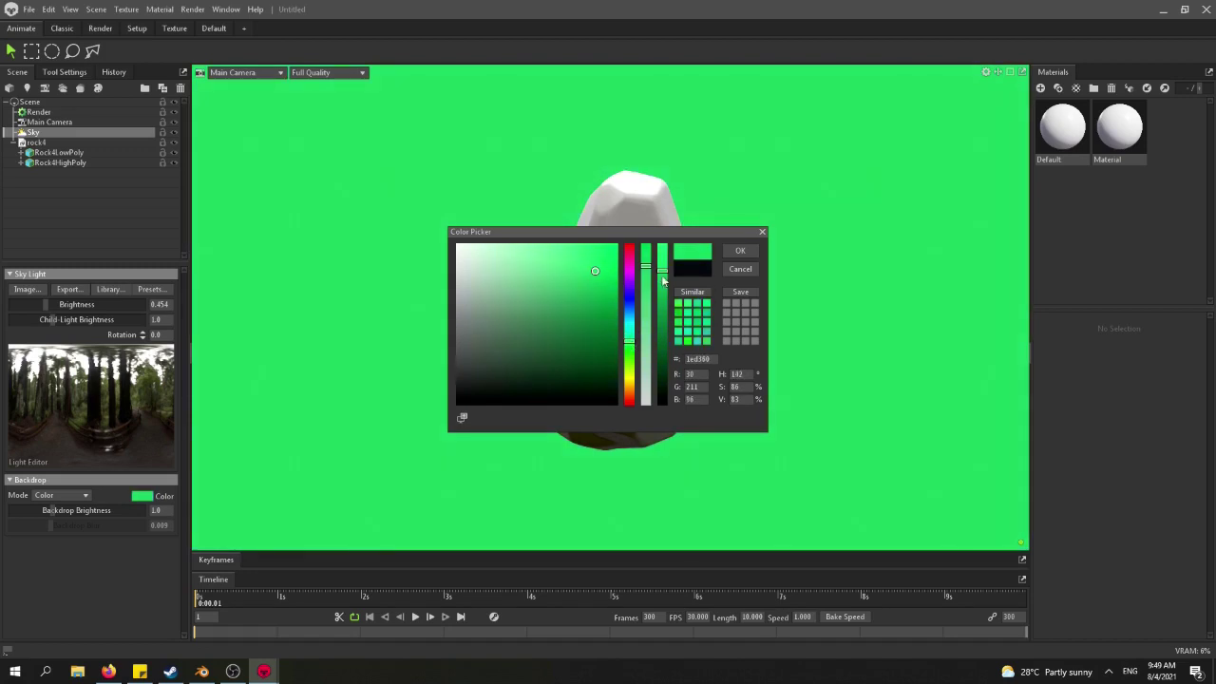
drag(664, 280, 676, 455)
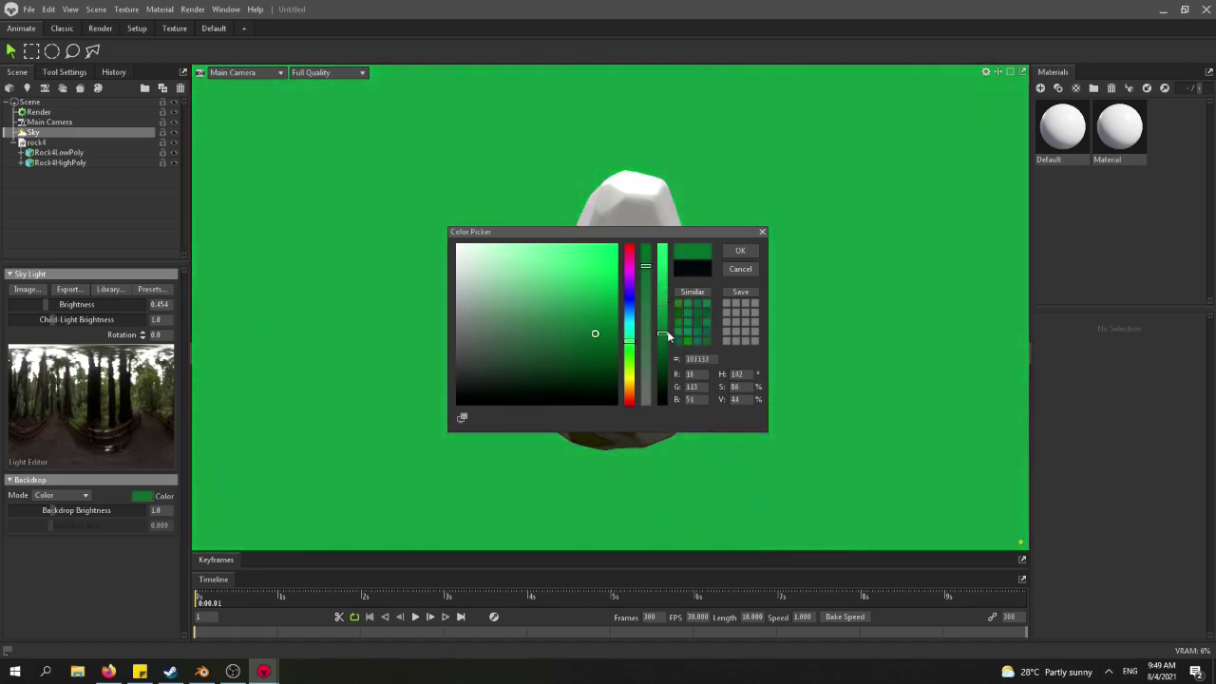
drag(668, 332, 668, 333)
drag(586, 329, 577, 339)
drag(699, 234, 415, 390)
click(461, 408)
Tune the sky light to about 0.284 brightness, 0.842 child-light brightness and -23 rotation, checking the rock from several angles.
drag(665, 314, 495, 249)
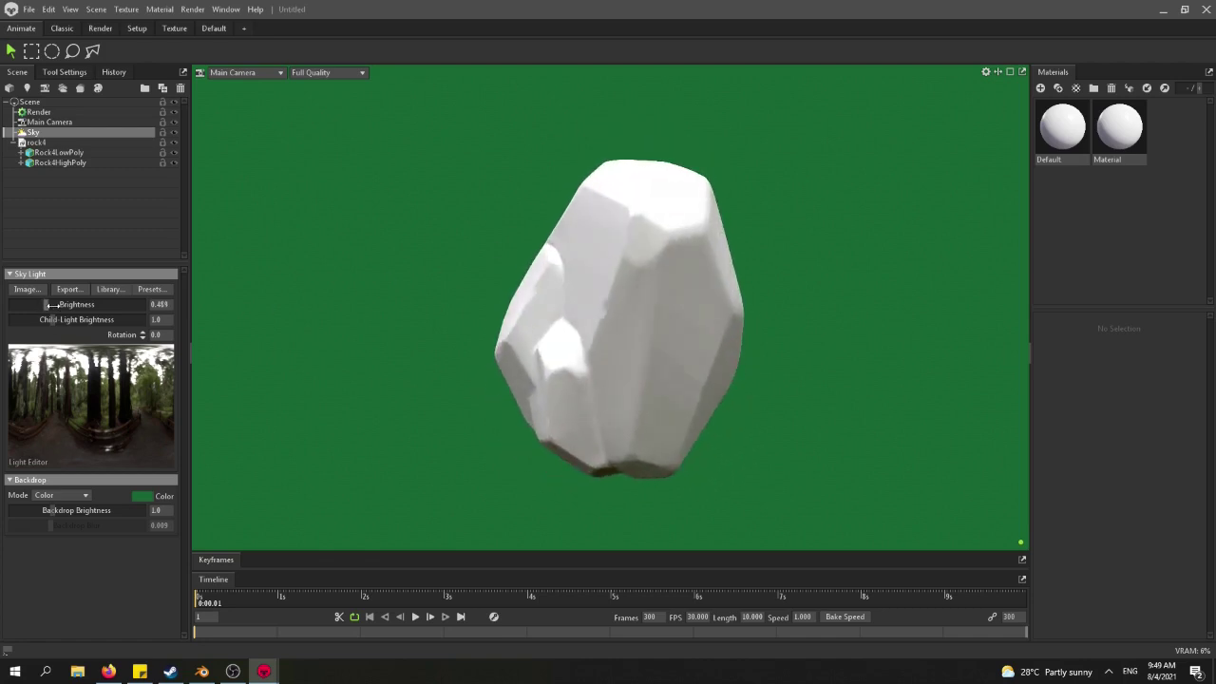
drag(650, 277, 597, 295)
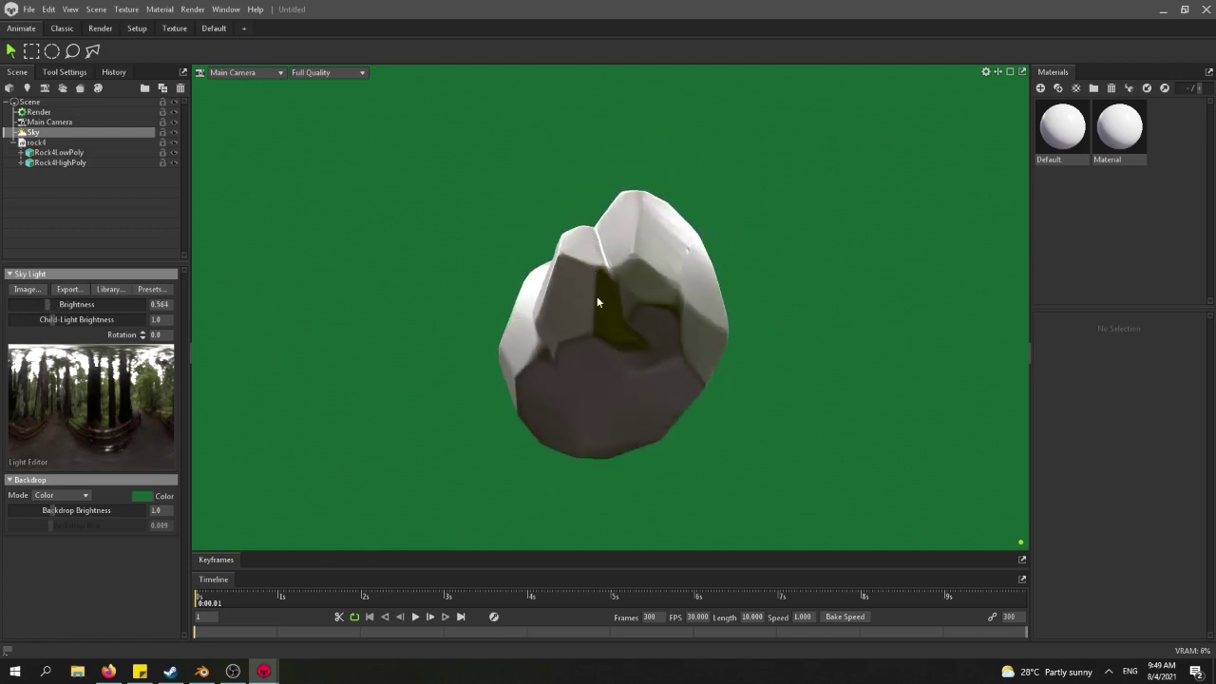
click(623, 247)
mouse_move(558, 195)
mouse_down()
mouse_move(614, 294)
mouse_move(602, 304)
mouse_move(907, 311)
mouse_move(436, 295)
mouse_move(856, 305)
mouse_move(545, 298)
mouse_move(310, 314)
mouse_move(863, 323)
mouse_move(570, 323)
mouse_move(771, 331)
mouse_up()
drag(876, 332, 652, 299)
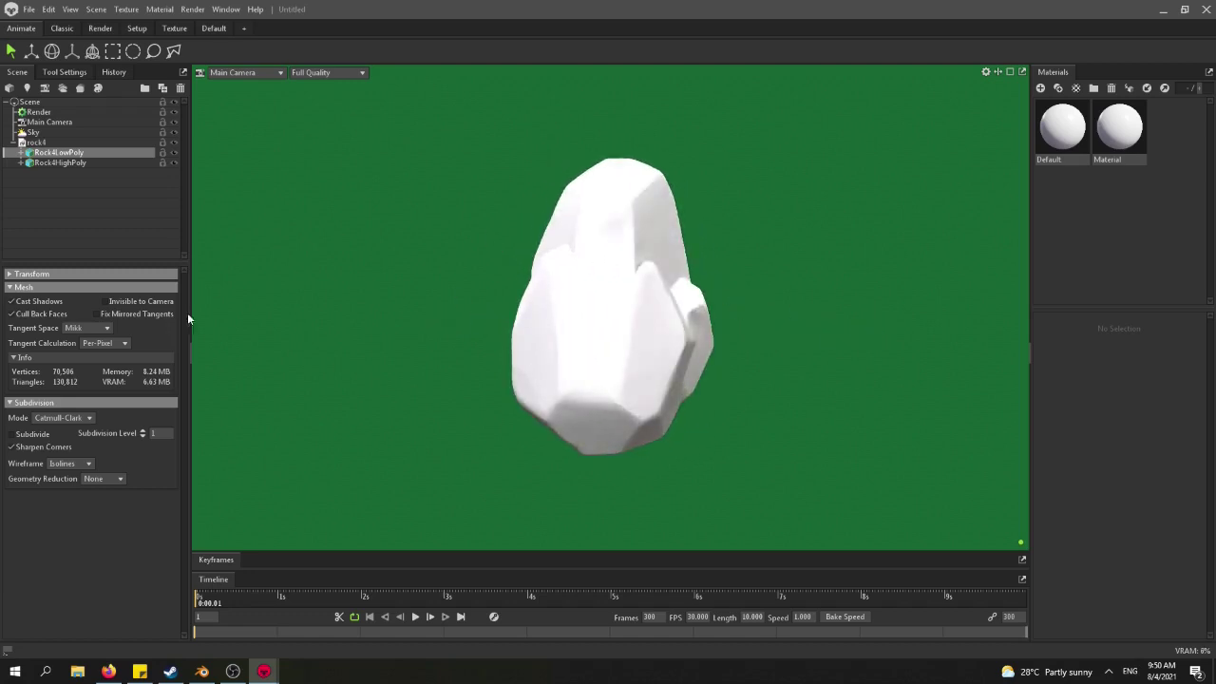
click(45, 133)
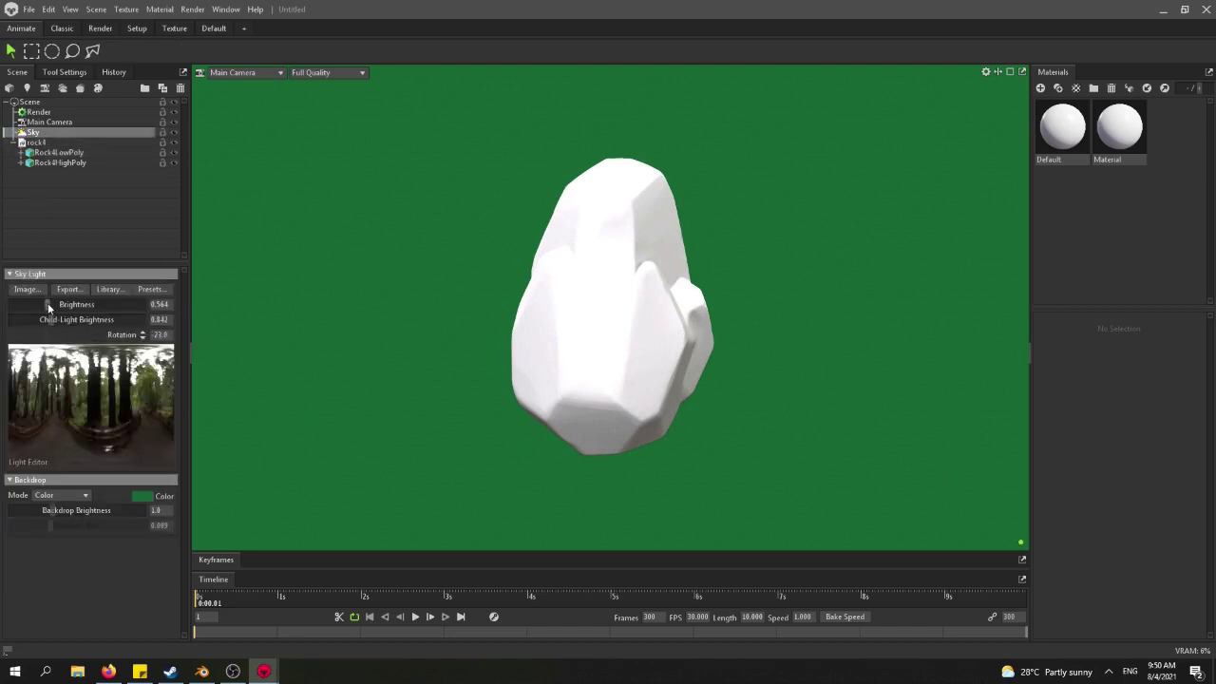
drag(48, 303, 46, 305)
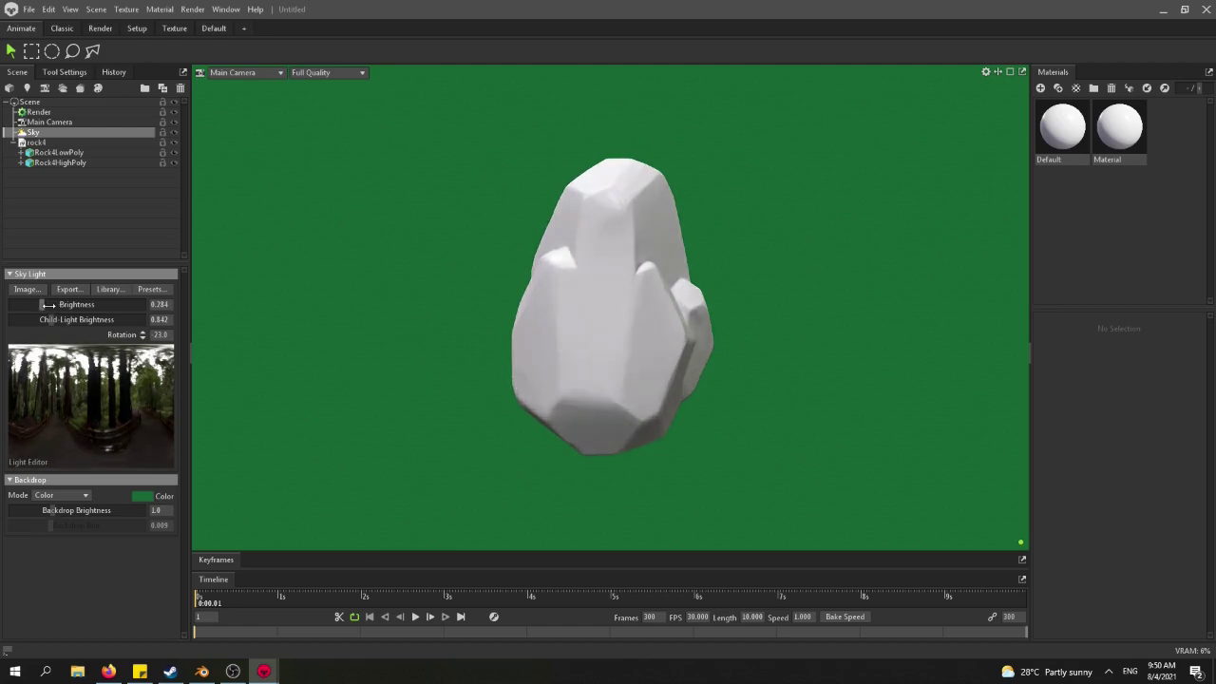
drag(676, 217, 458, 225)
Create a bake project and place Rock4HighPoly in its High group and Rock4LowPoly in its Low group.
click(92, 211)
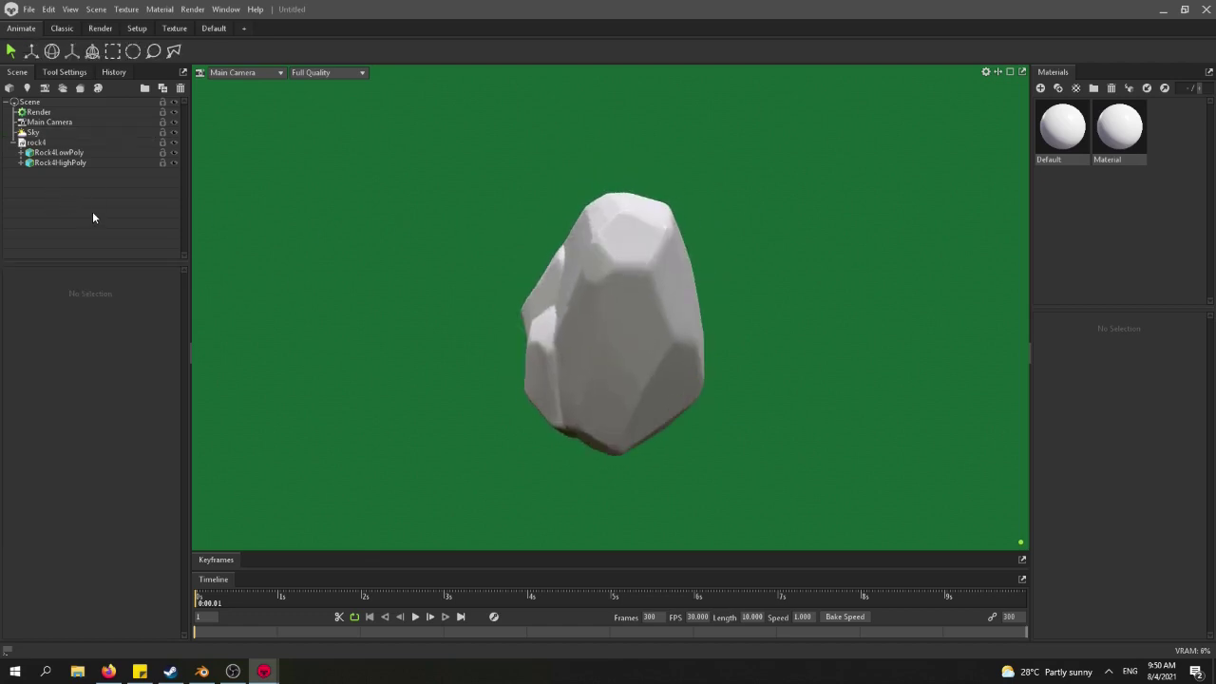
click(80, 89)
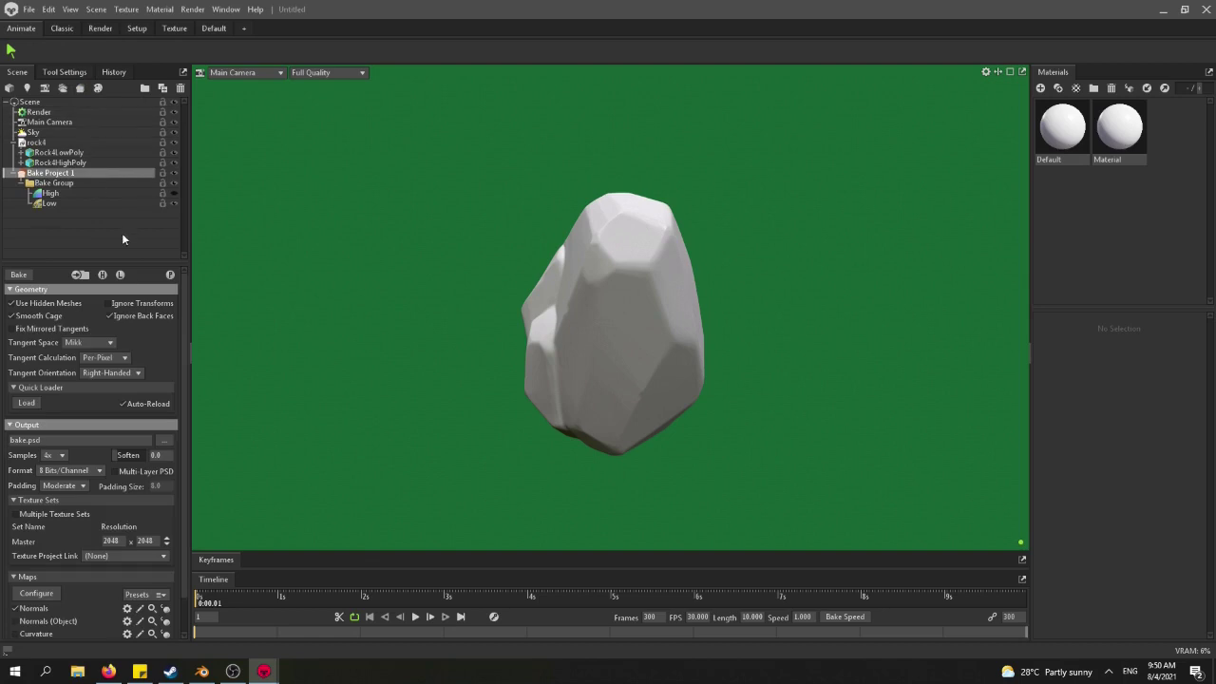
click(47, 202)
click(62, 193)
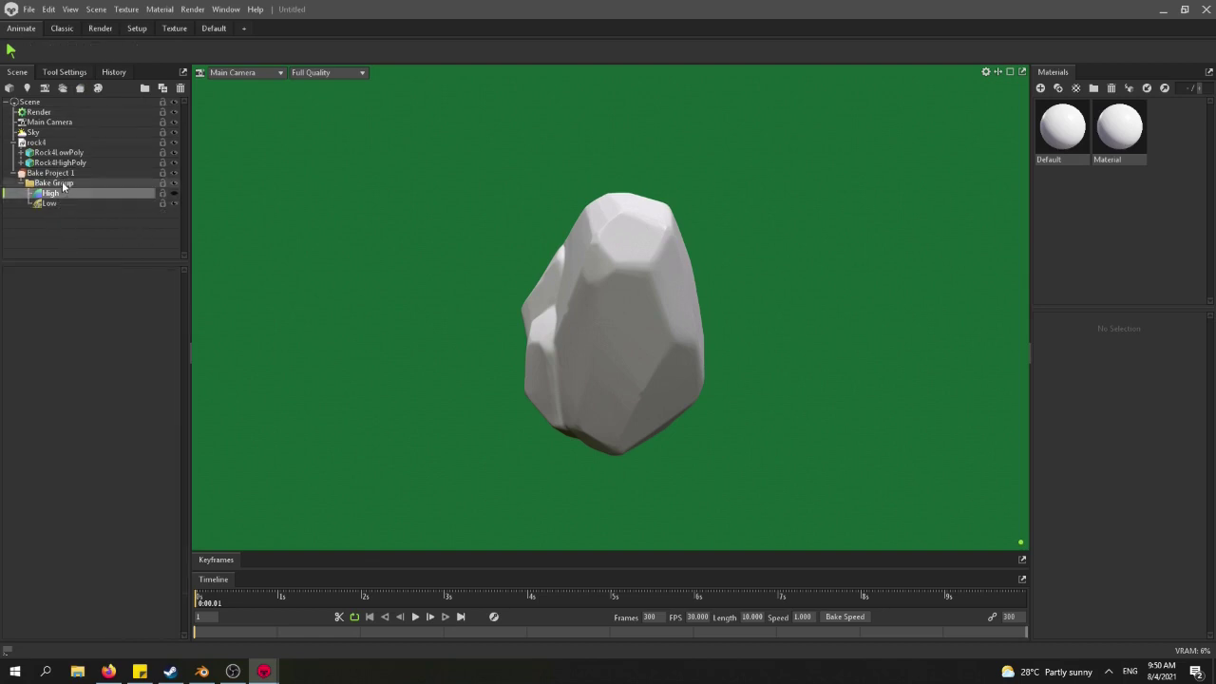
click(56, 203)
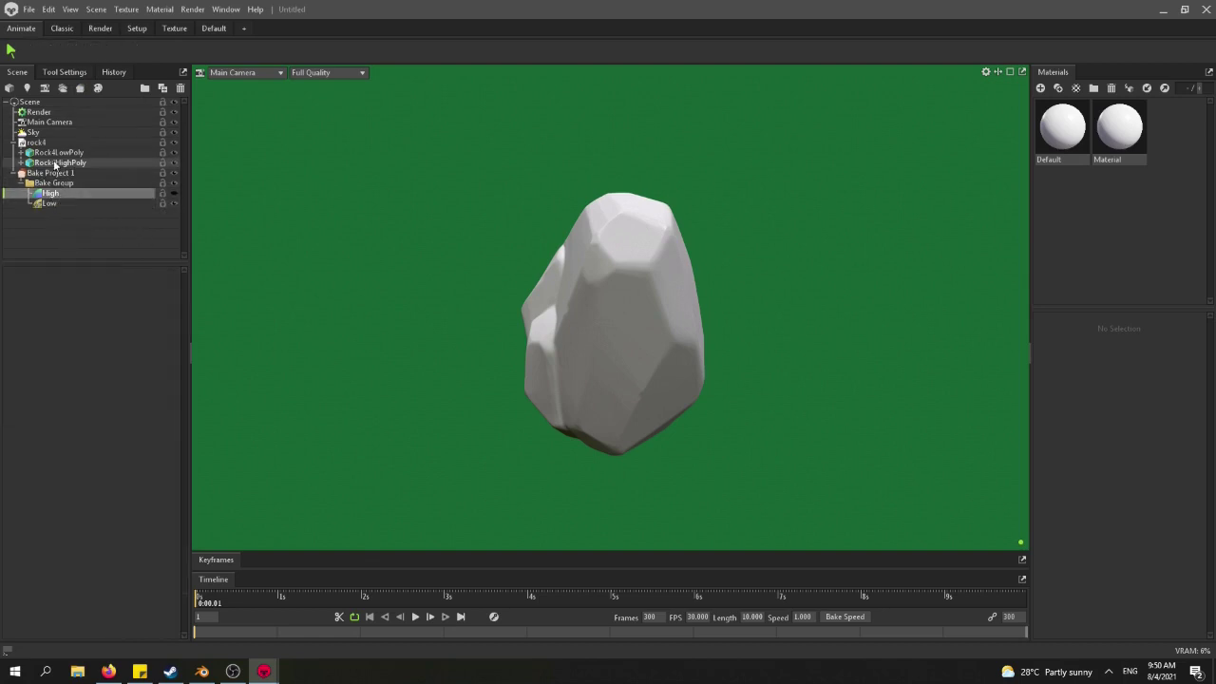
click(61, 152)
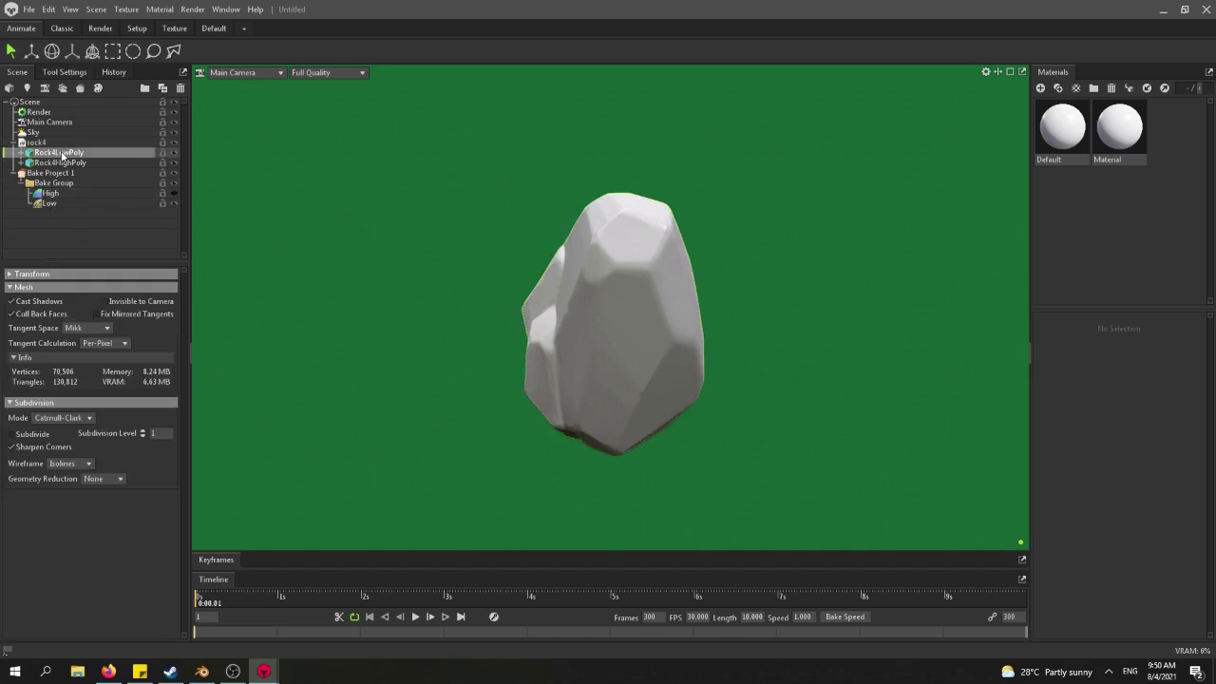
drag(62, 154, 55, 184)
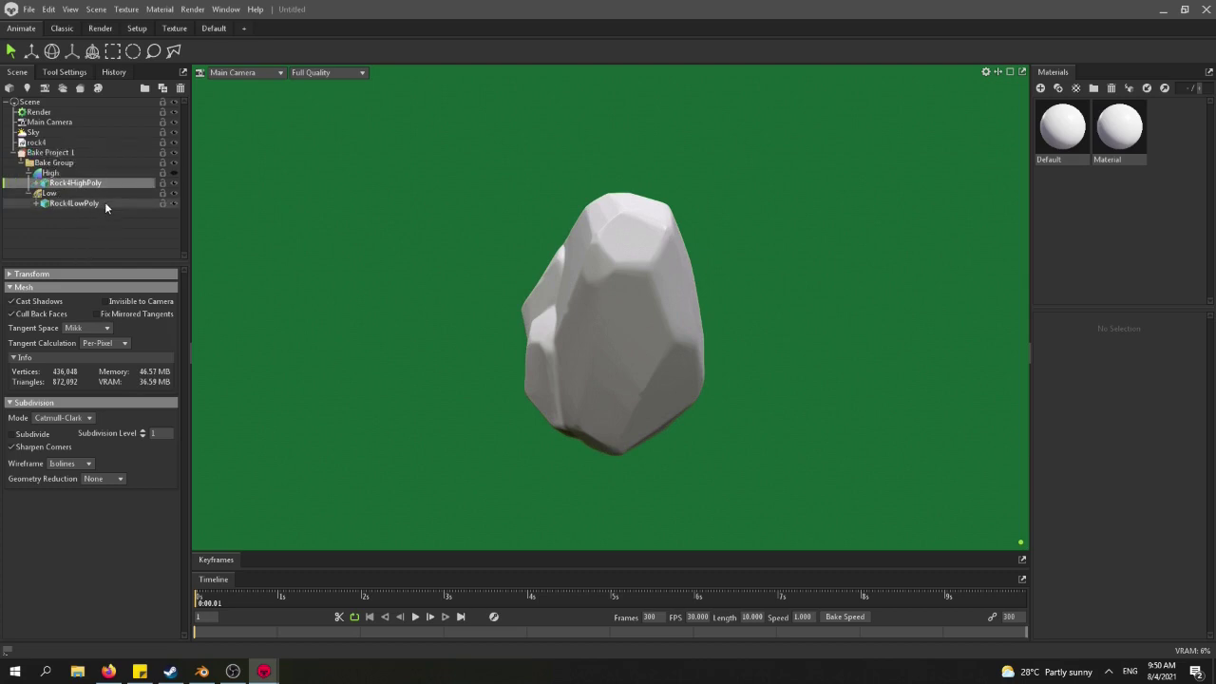
Compare the high-poly and low-poly rocks by toggling the High group's visibility and viewing them from several angles.
click(105, 203)
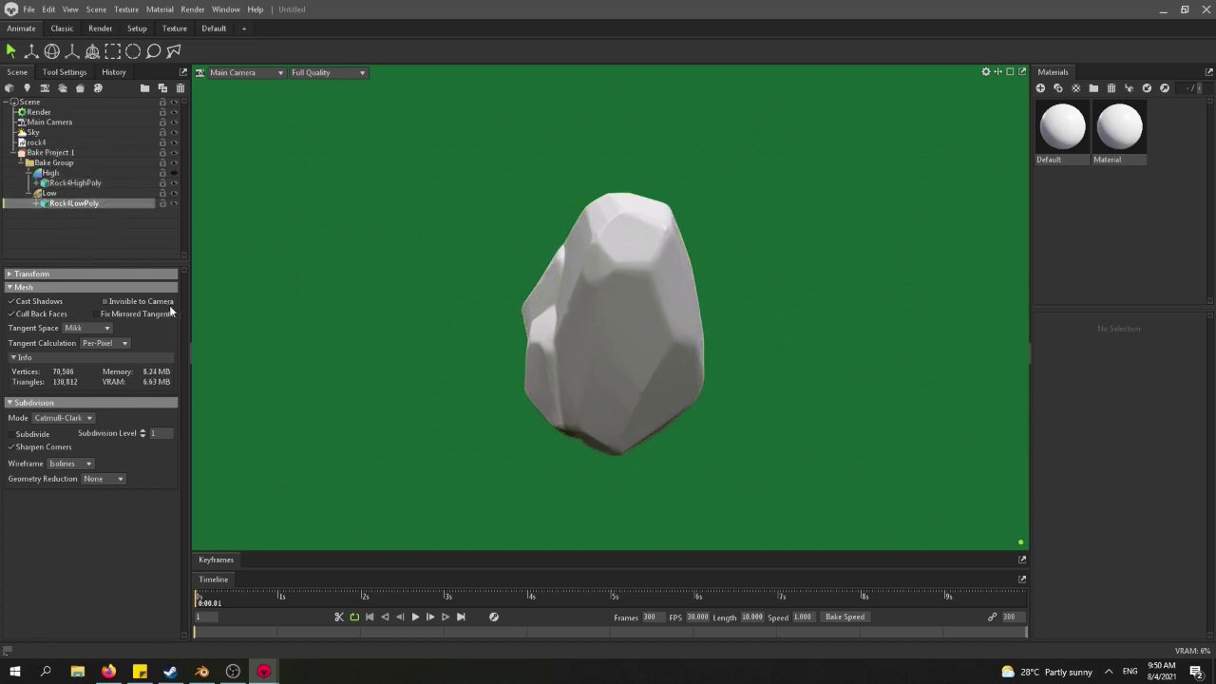
click(175, 173)
drag(545, 340, 217, 277)
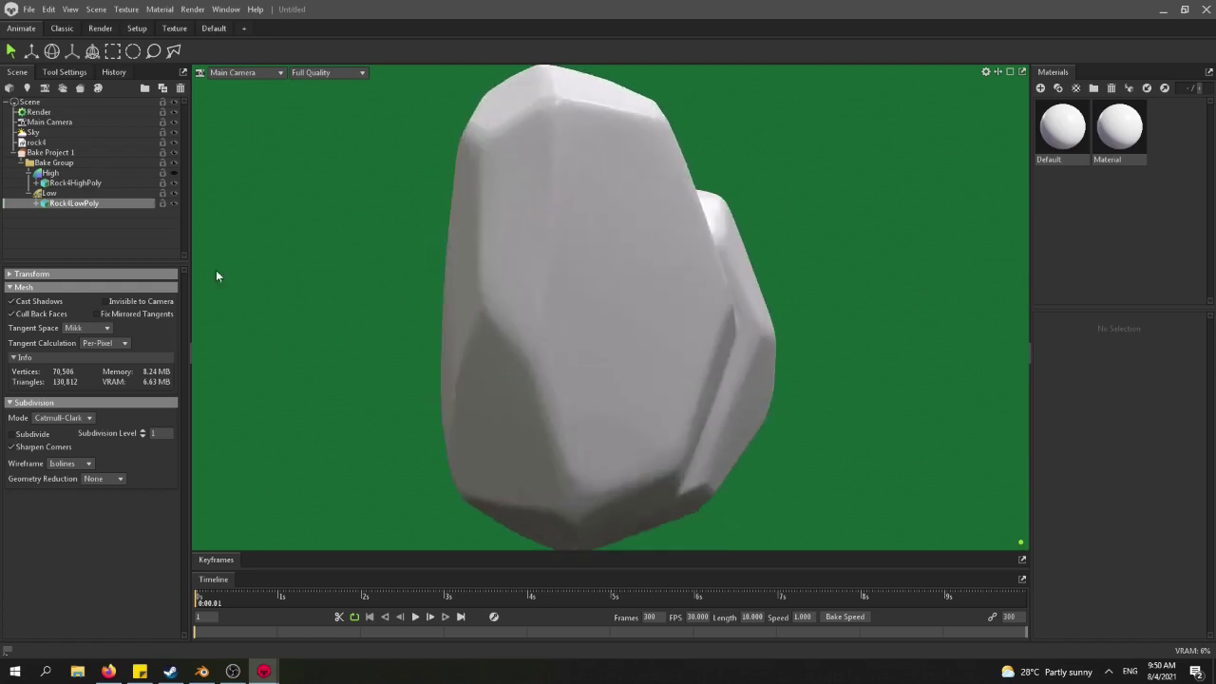
click(178, 175)
mouse_move(661, 271)
mouse_down()
mouse_move(428, 234)
mouse_move(762, 242)
mouse_move(660, 253)
mouse_move(662, 385)
mouse_move(667, 248)
mouse_up()
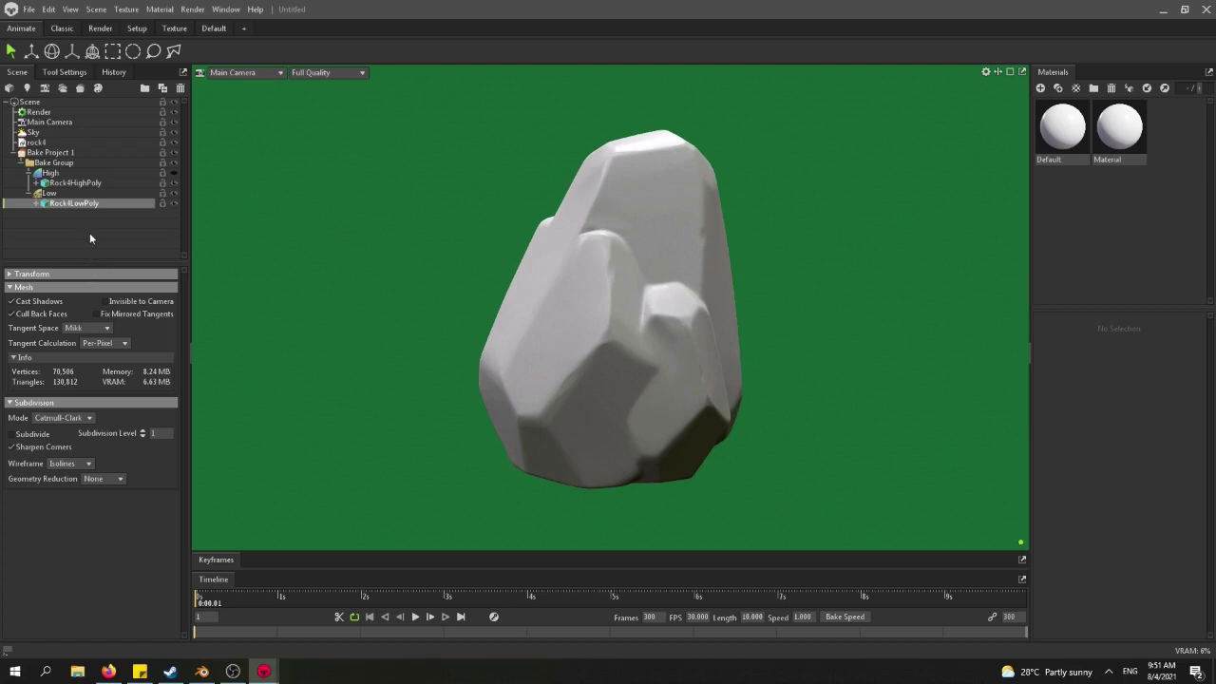
Set the bake project's output to 16x samples and 16 Bits/Channel format.
click(55, 162)
click(69, 154)
scroll(80, 391, down, 1)
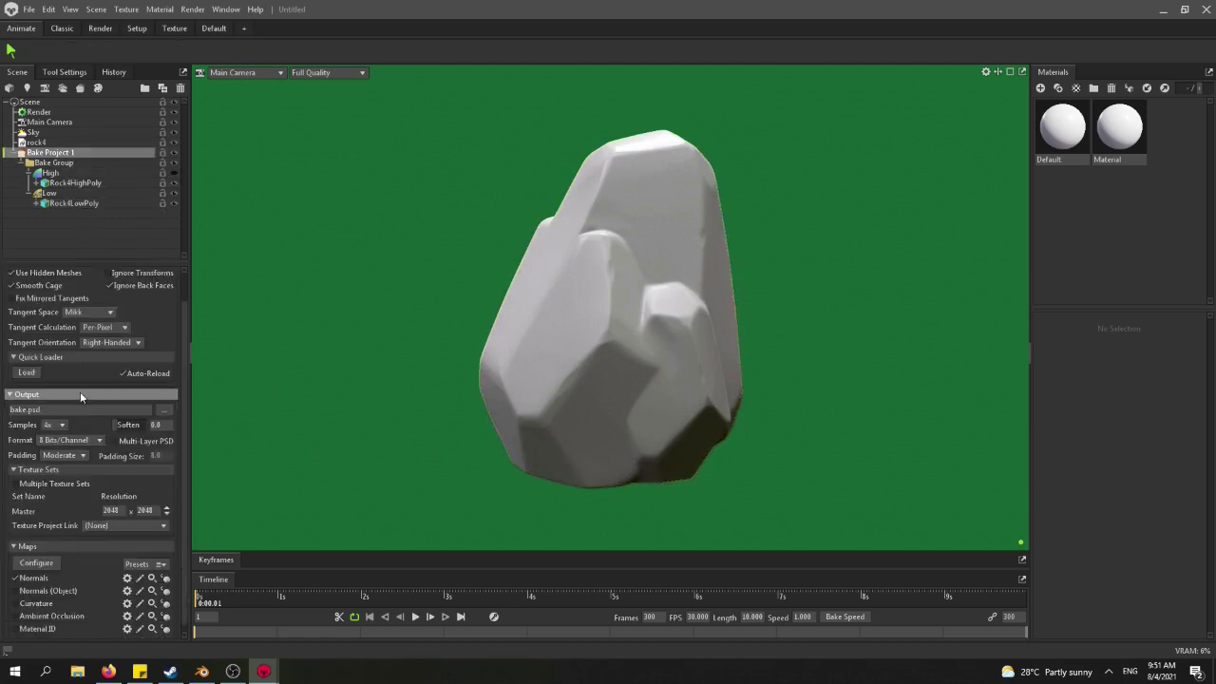
scroll(76, 393, up, 1)
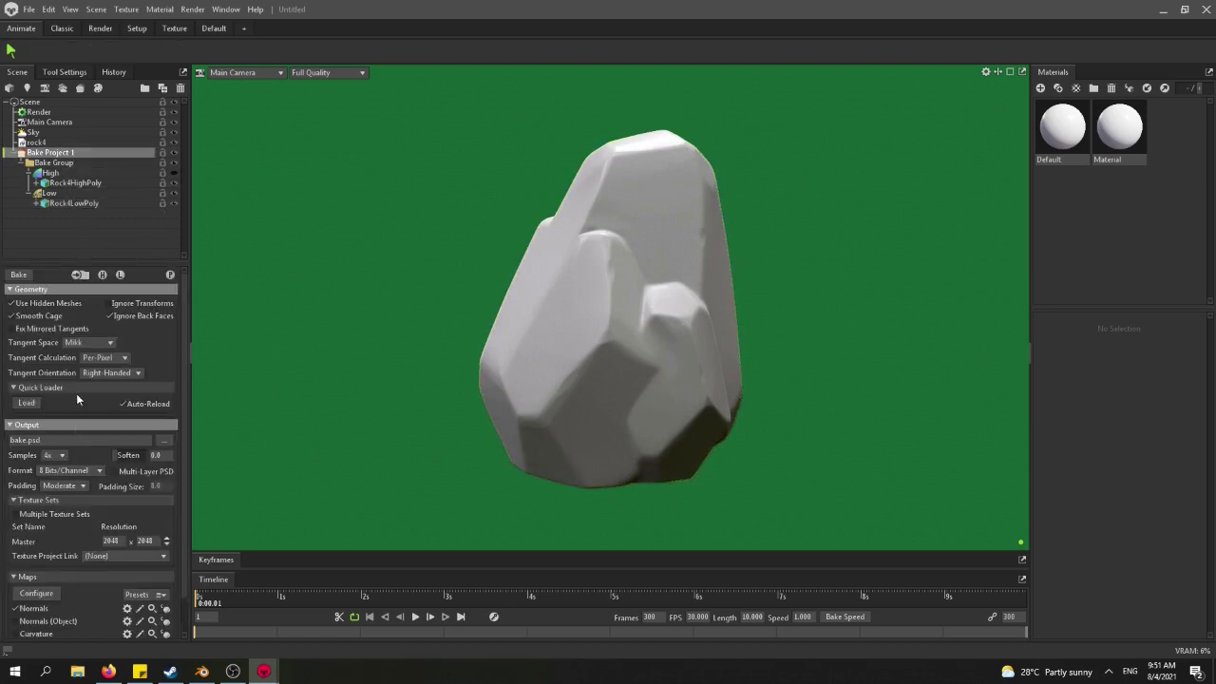
click(119, 274)
click(119, 275)
scroll(130, 444, down, 2)
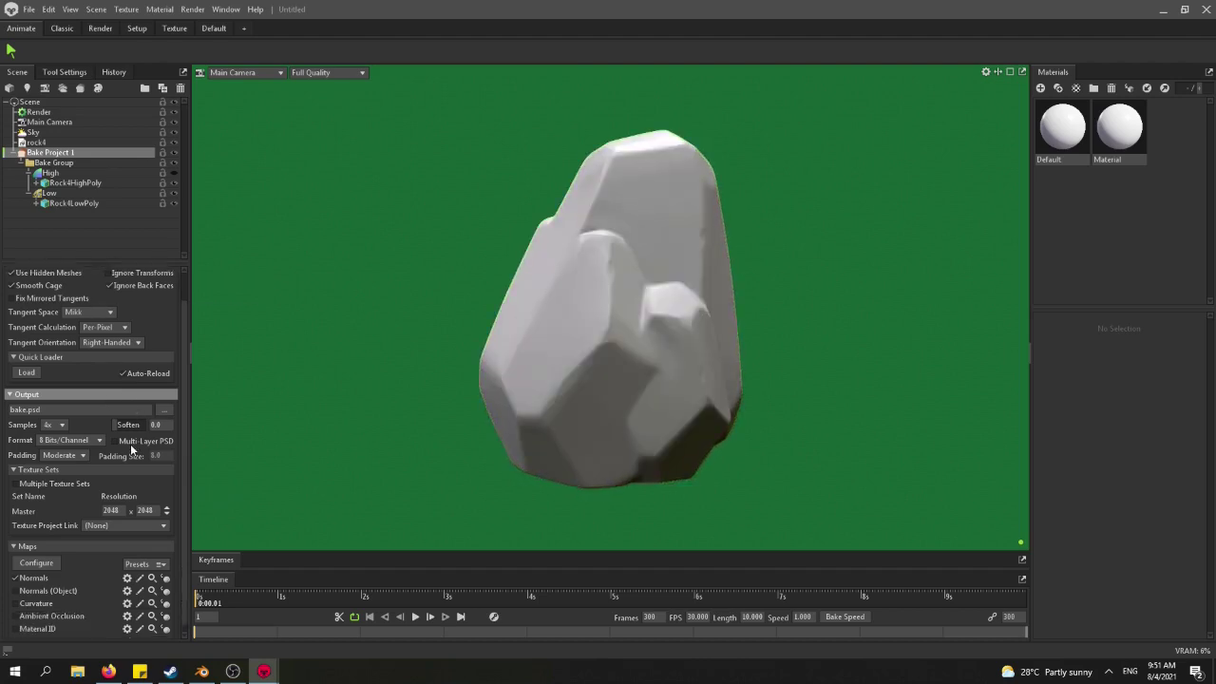
click(53, 417)
click(58, 453)
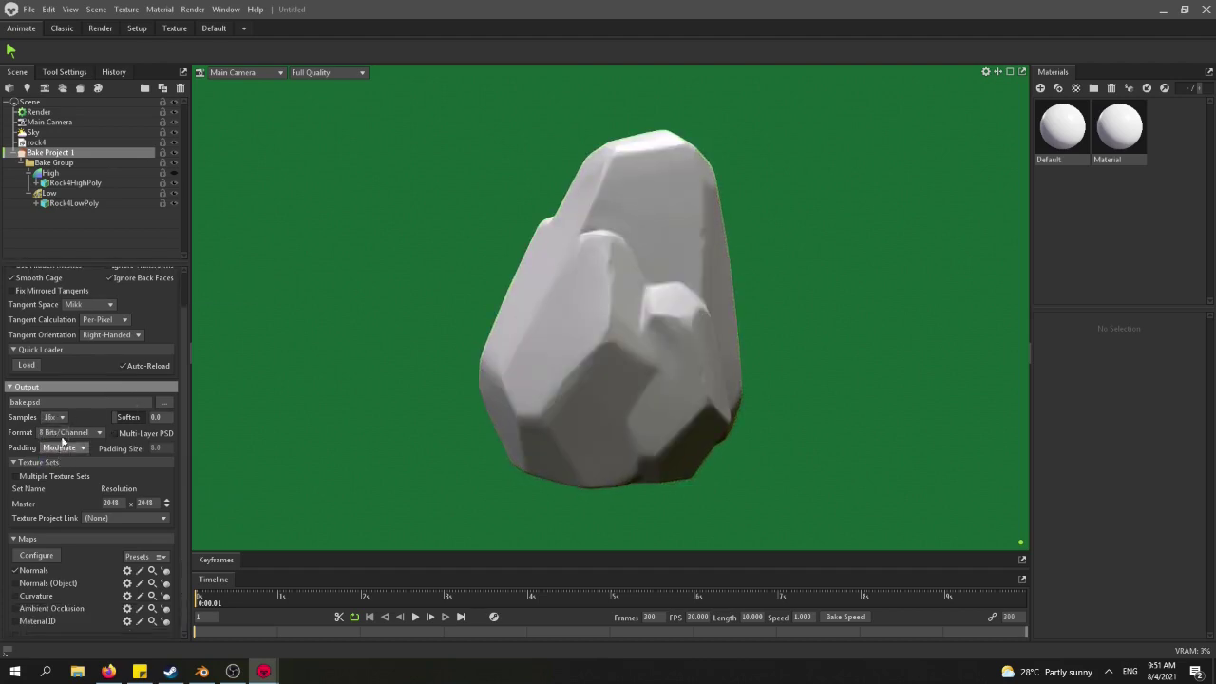
click(66, 432)
click(68, 456)
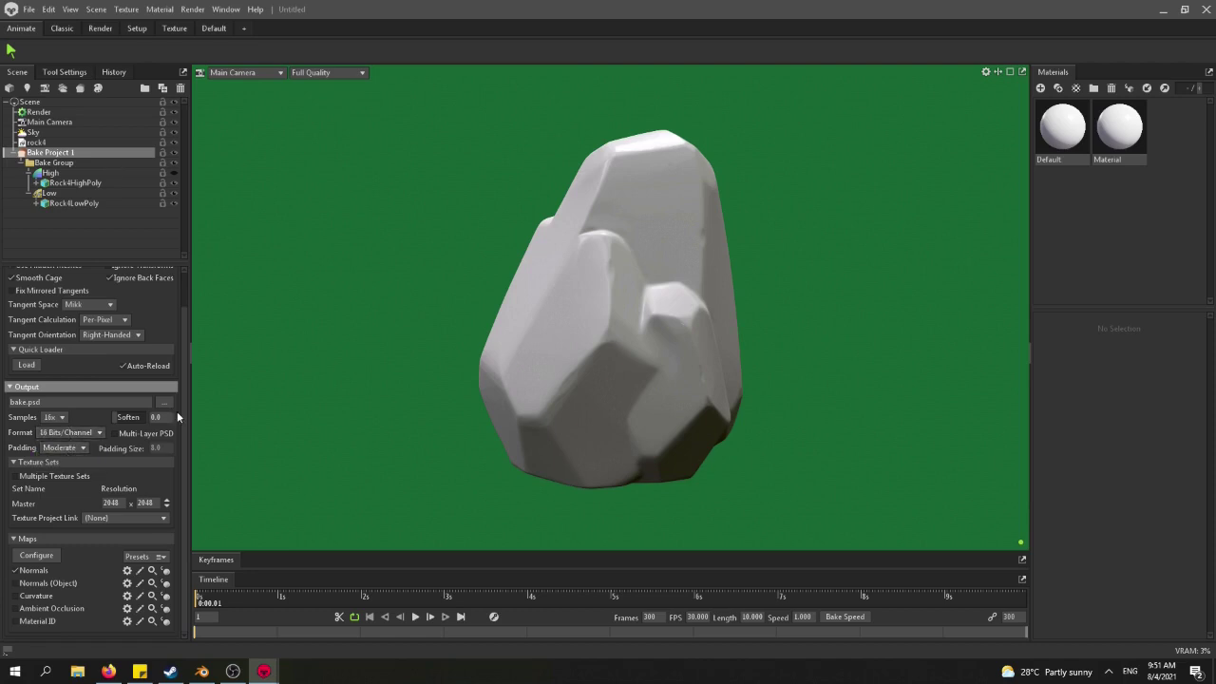
Set the bake resolution to 4096 x 4096 and enable the Normals (Object), Curvature, Ambient Occlusion and Material ID maps.
click(166, 500)
click(26, 585)
click(24, 597)
click(25, 609)
click(24, 622)
scroll(49, 513, up, 1)
scroll(49, 514, down, 1)
Set the bake output file to rock4initial as a Photoshop Document in the Meshes > Textures folder.
click(165, 403)
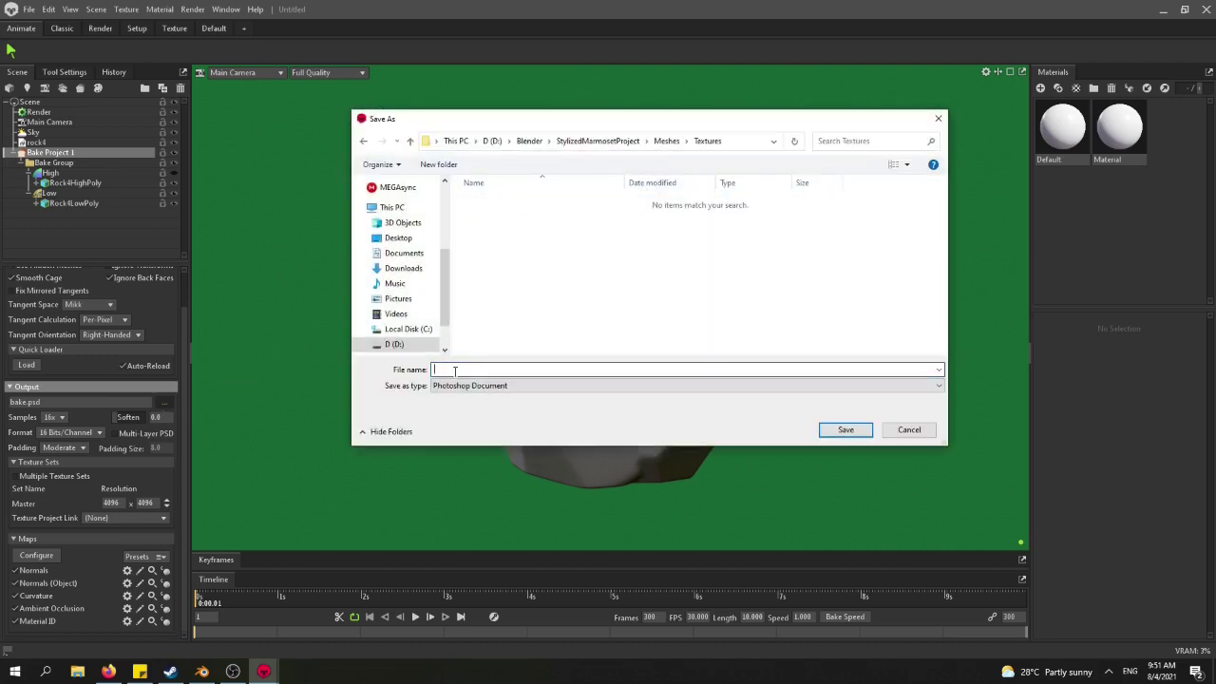
text(rock4initial)
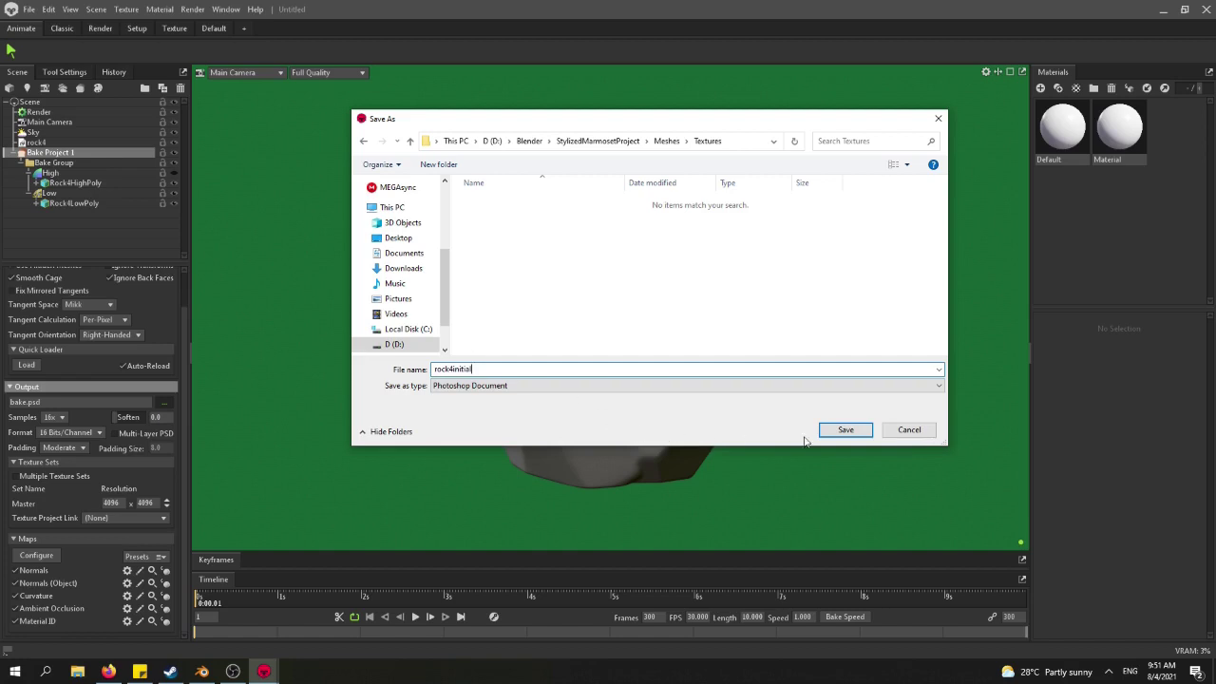
click(842, 430)
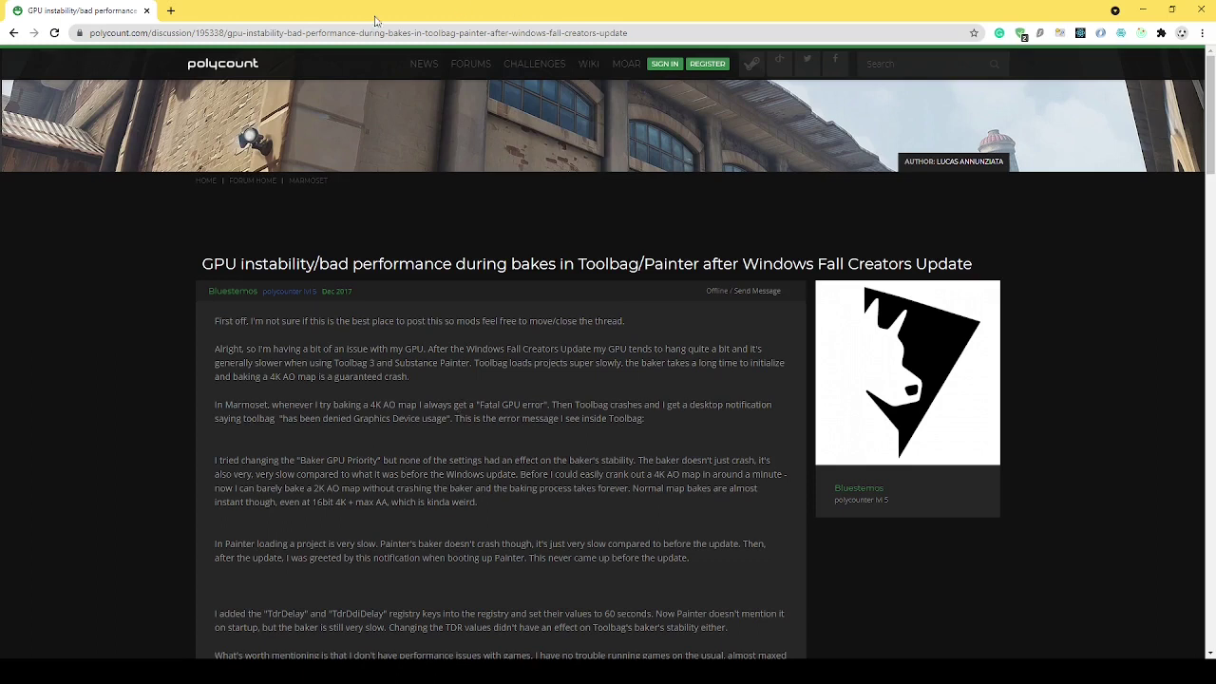
Examine the Polycount thread on GPU instability during bakes, down to the reply linking the tdr_adjust.exe tool.
click(401, 34)
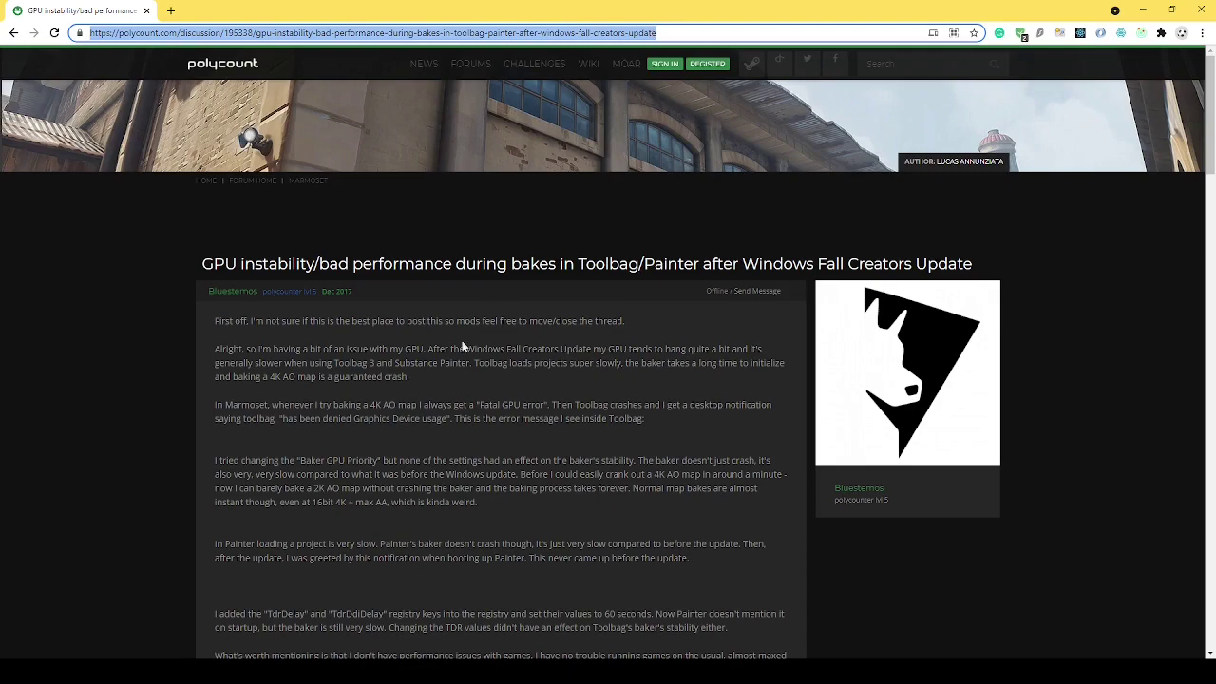
scroll(461, 347, down, 10)
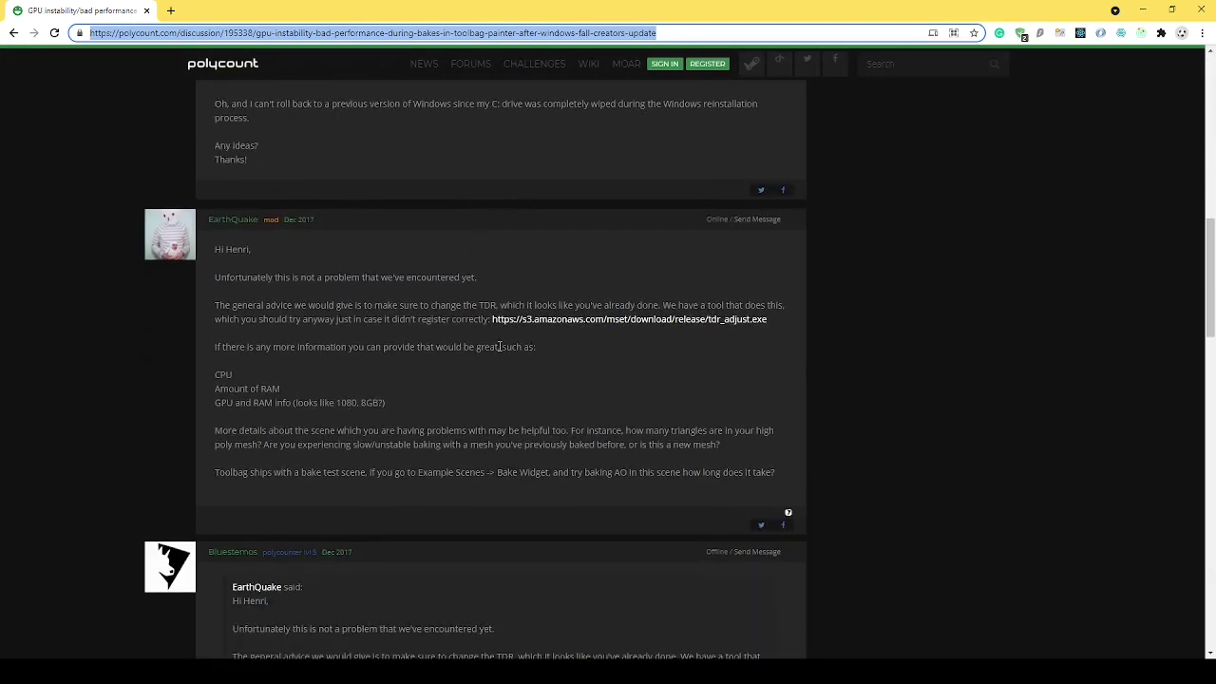
scroll(496, 354, down, 1)
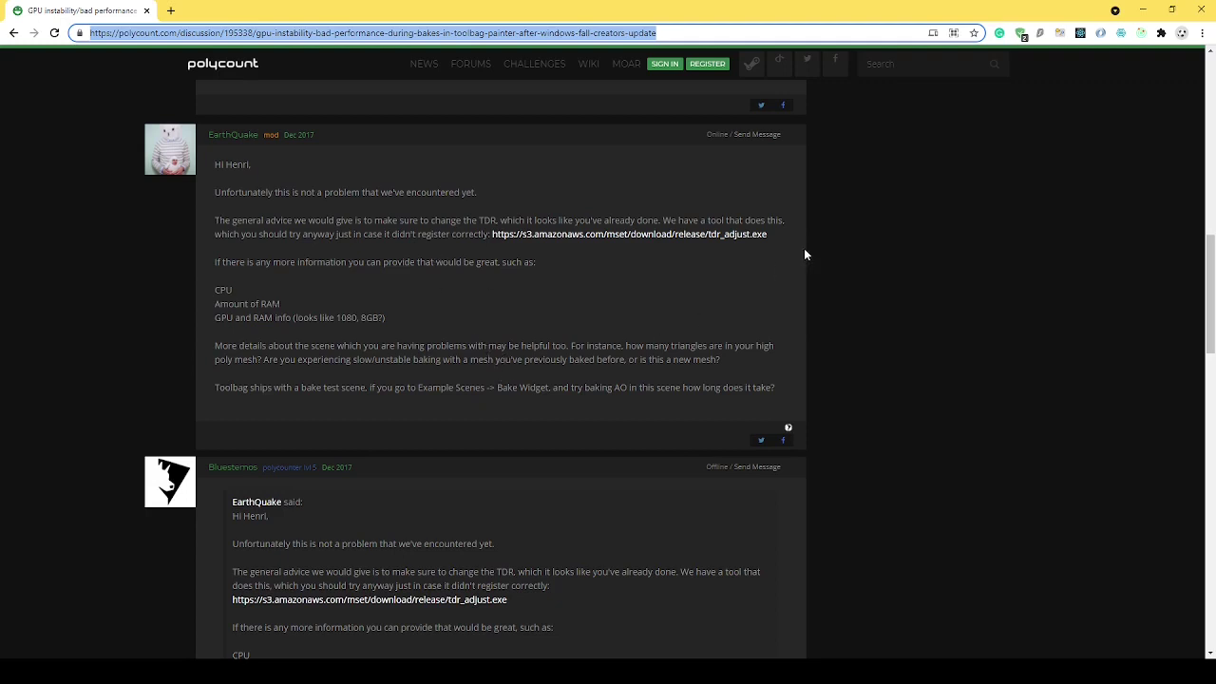
drag(804, 248, 492, 245)
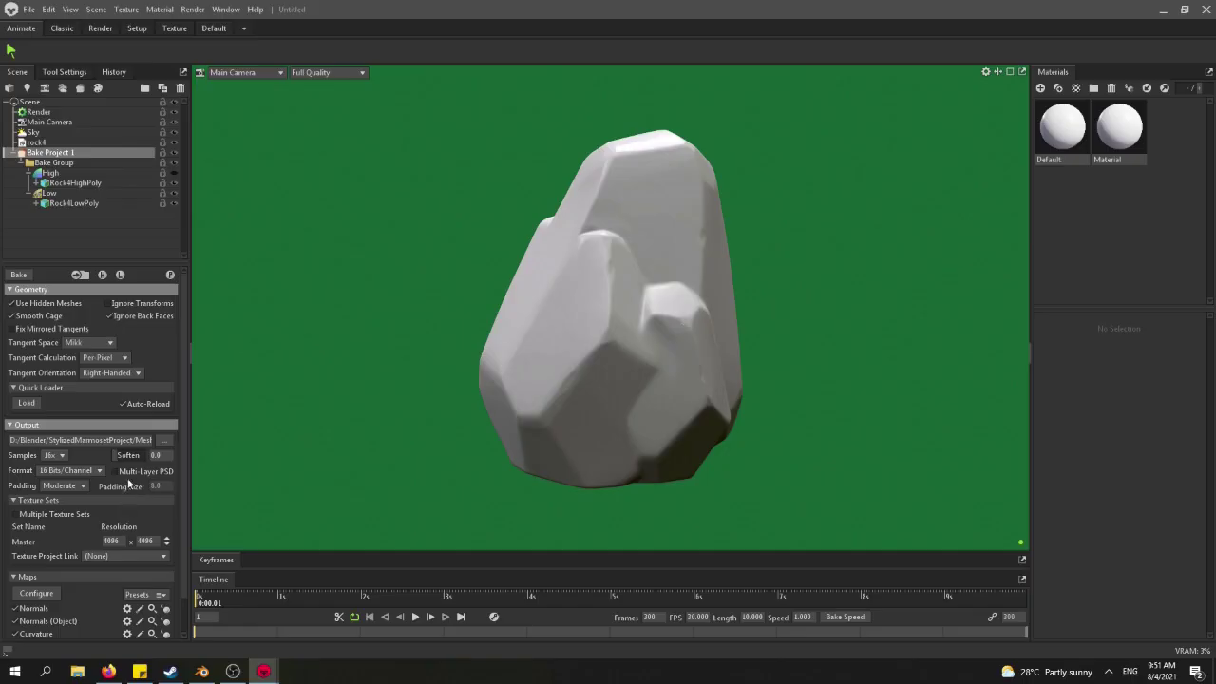
Preview the baked result on the low-poly rock and inspect its surface from several angles.
click(169, 275)
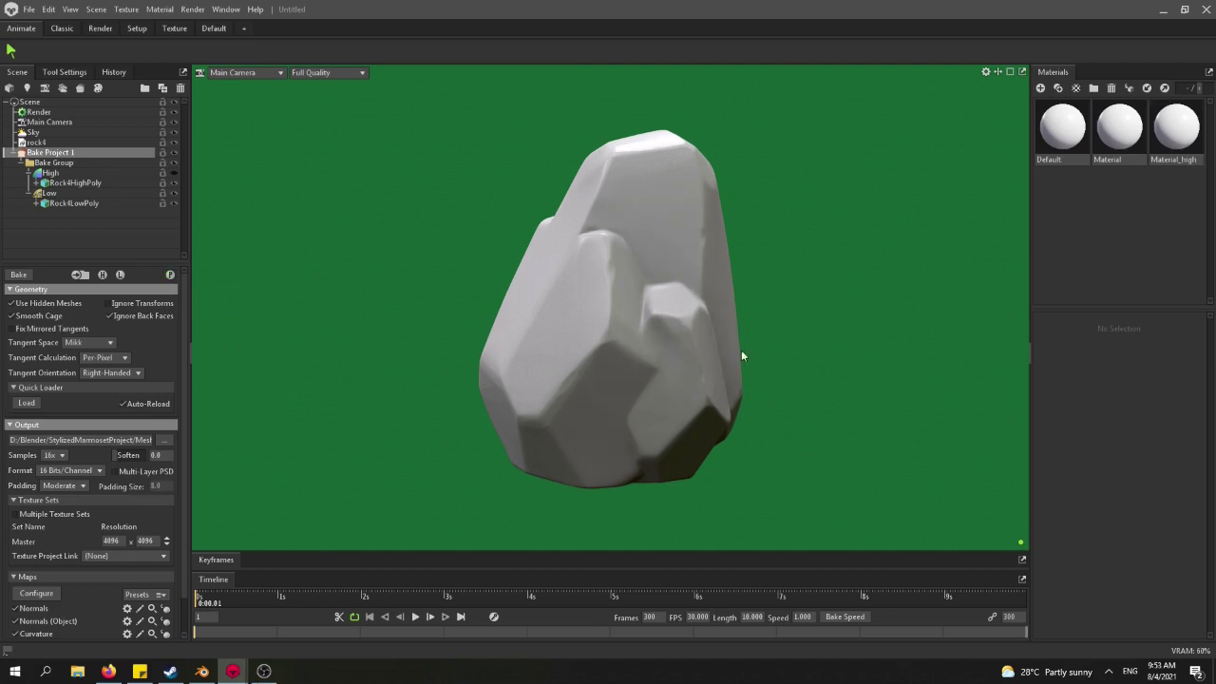
scroll(634, 323, down, 3)
scroll(626, 290, up, 5)
scroll(627, 282, down, 1)
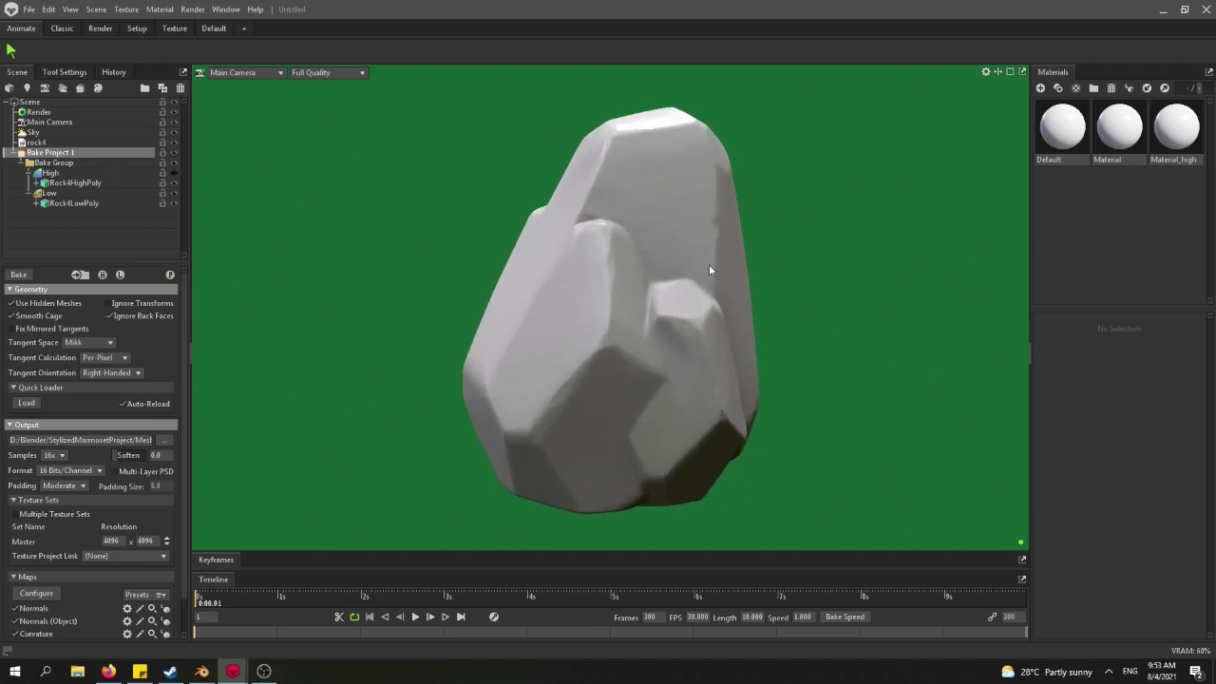
drag(708, 271, 523, 263)
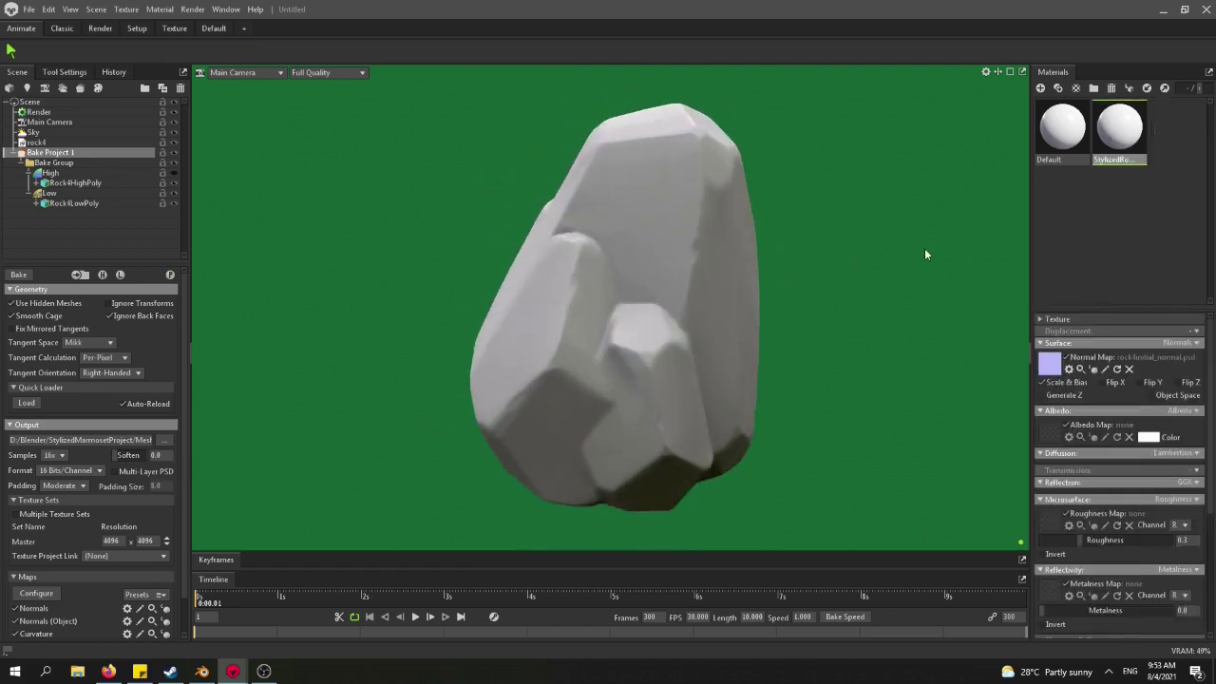
Apply the stylized rock material with the rock4initial_normal.psd normal map to the rock.
drag(1074, 186, 586, 303)
scroll(121, 437, down, 1)
scroll(121, 437, up, 1)
Run the bake for Bake Project 1 and collapse the project in the scene hierarchy.
click(13, 153)
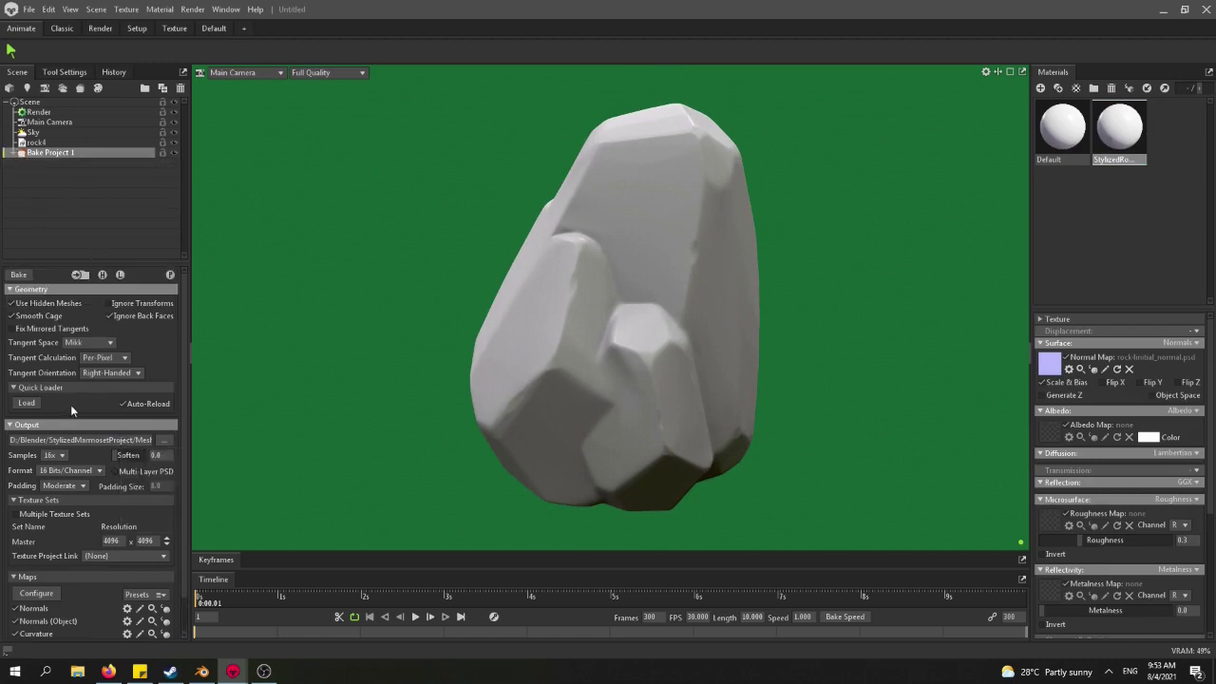
click(13, 153)
click(19, 275)
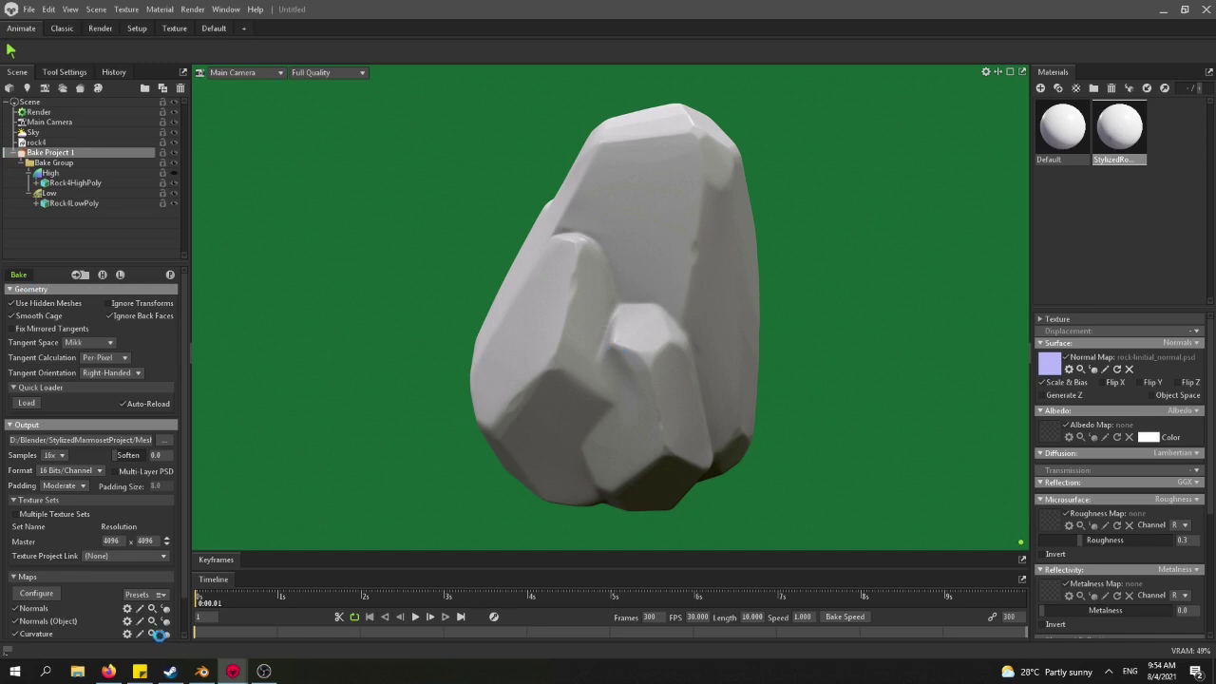
click(14, 155)
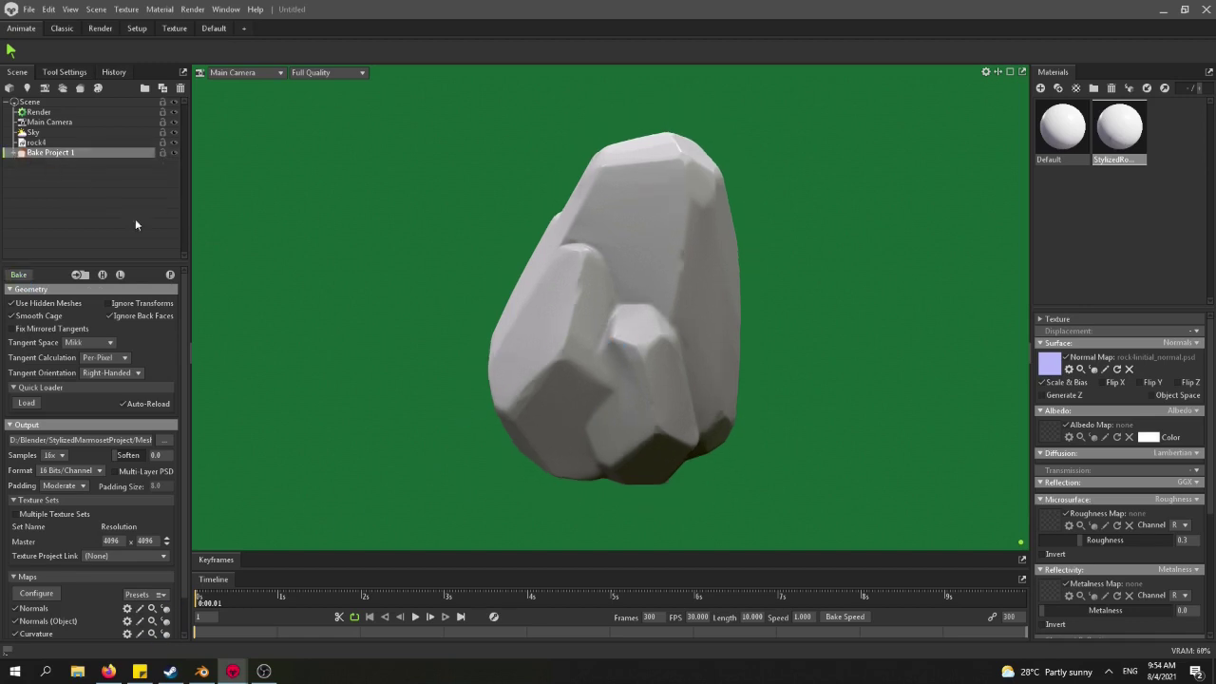
click(74, 191)
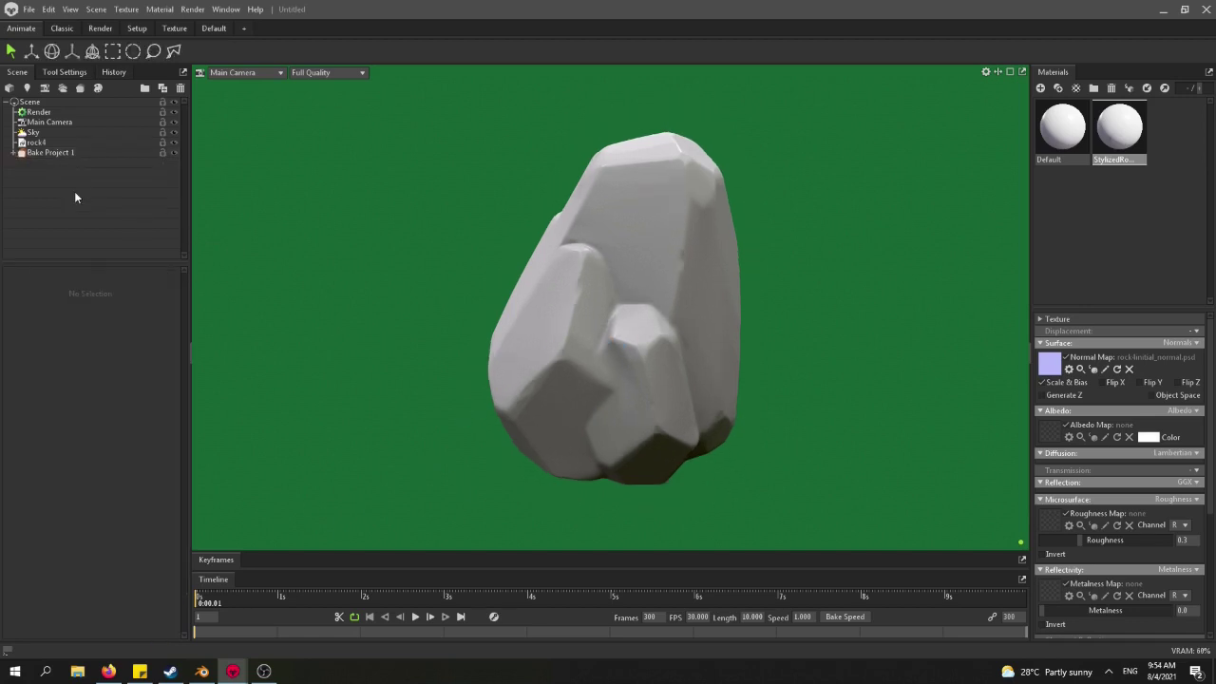
Create a 4096 x 4096 texture project and link StylizedRockMaterial to it.
click(97, 91)
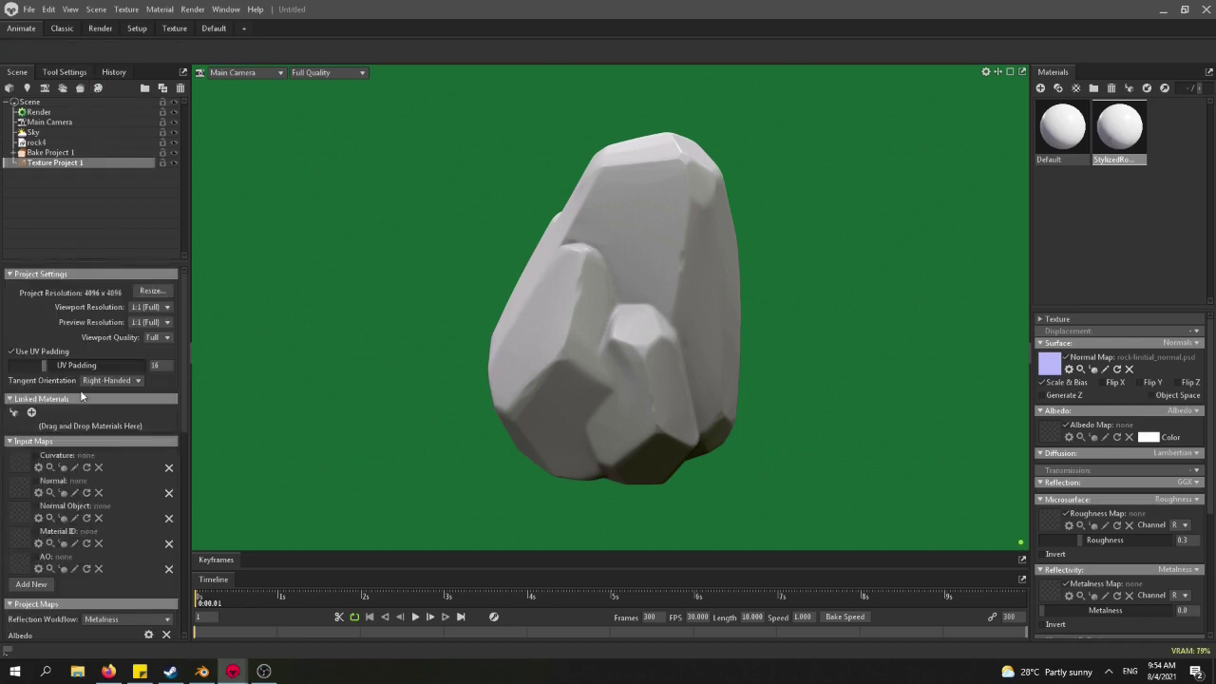
scroll(43, 418, down, 1)
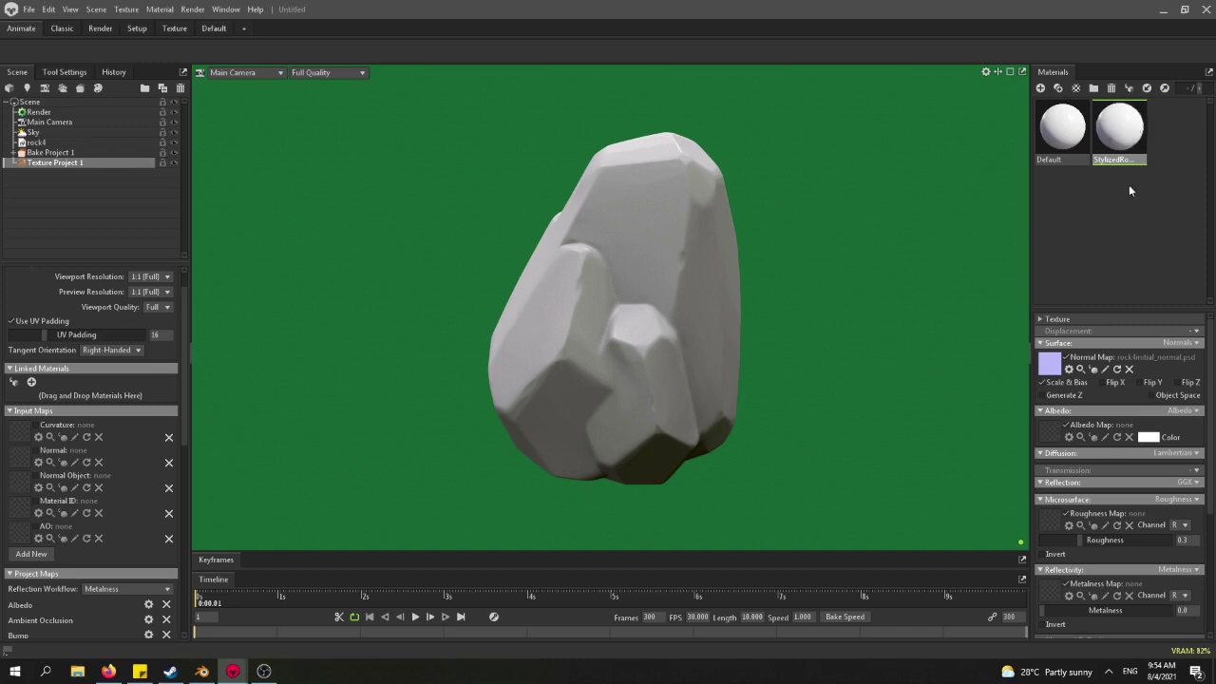
drag(1143, 106, 15, 386)
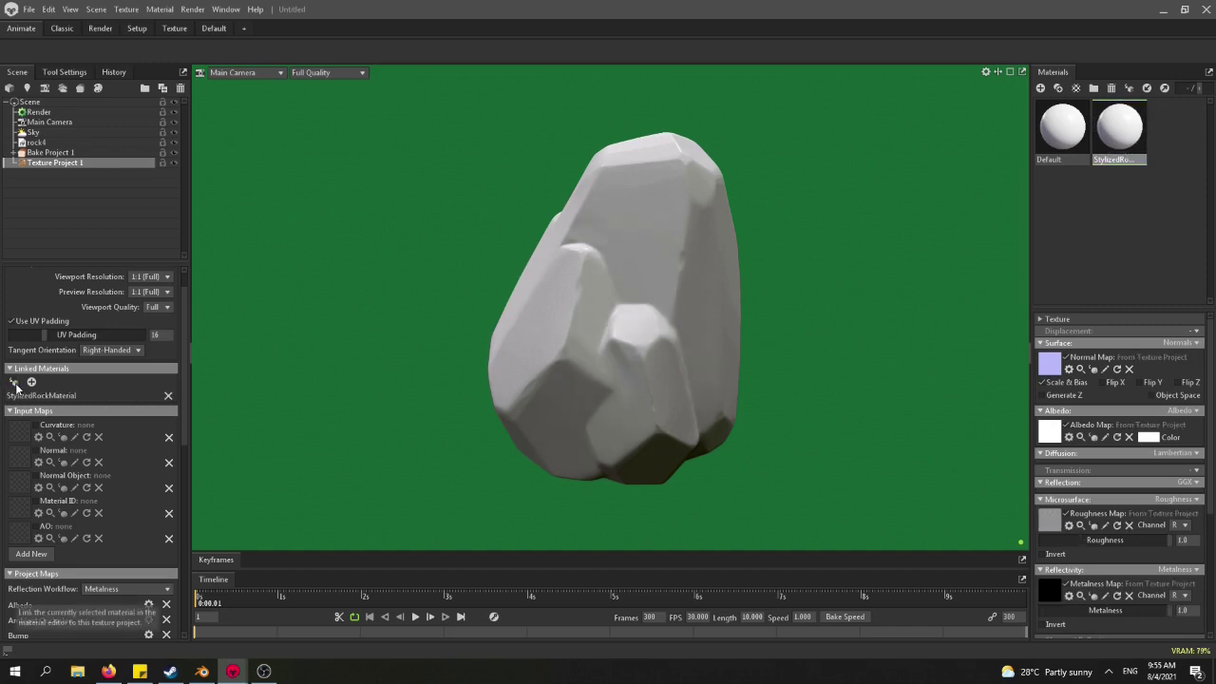
Load rock4initial_curve.psd as the texture project's curvature input map.
click(16, 436)
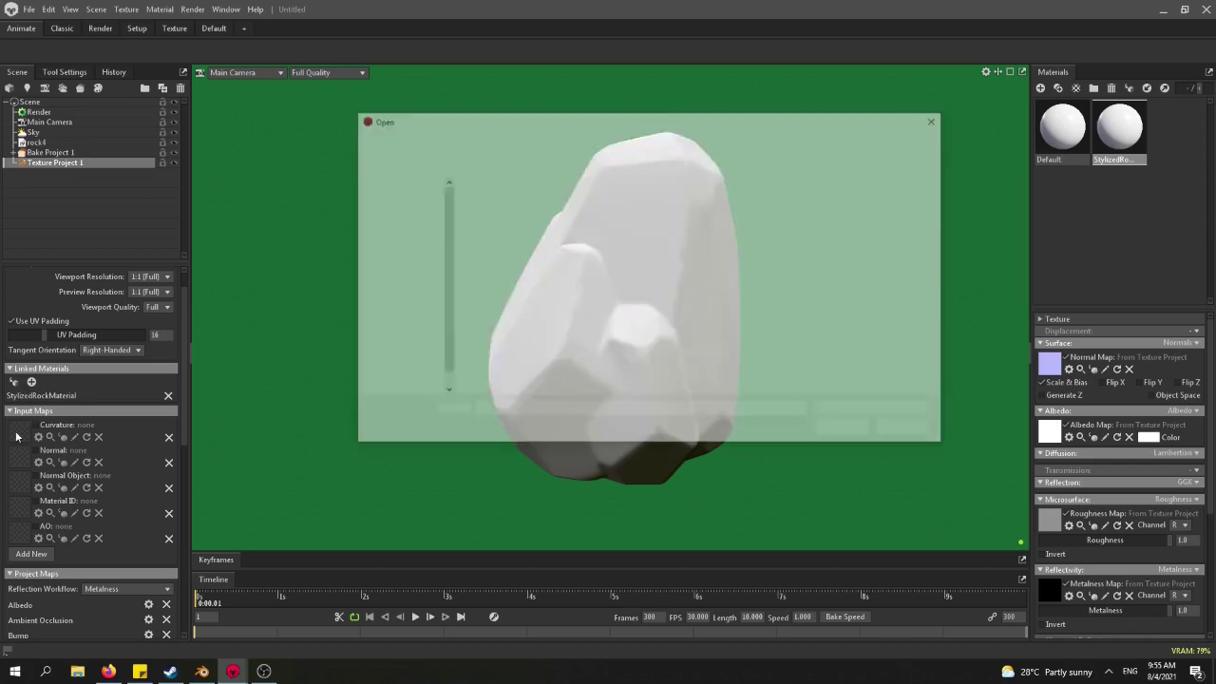
click(532, 268)
click(522, 285)
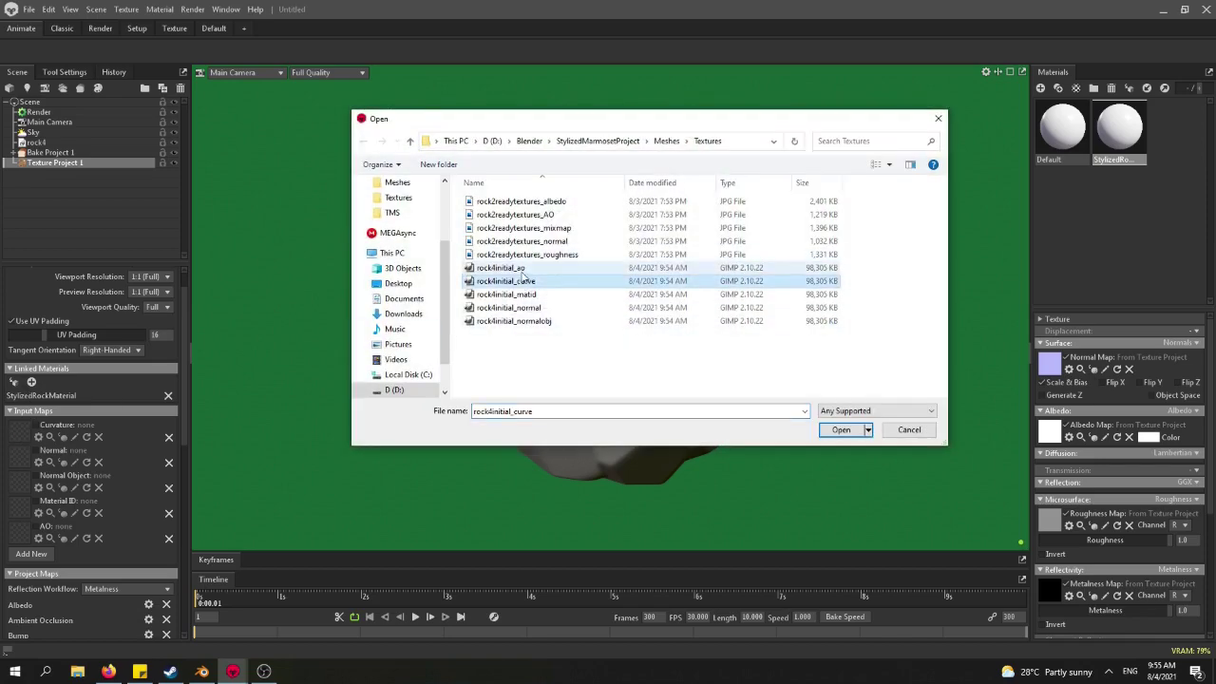
click(533, 308)
double_click(534, 287)
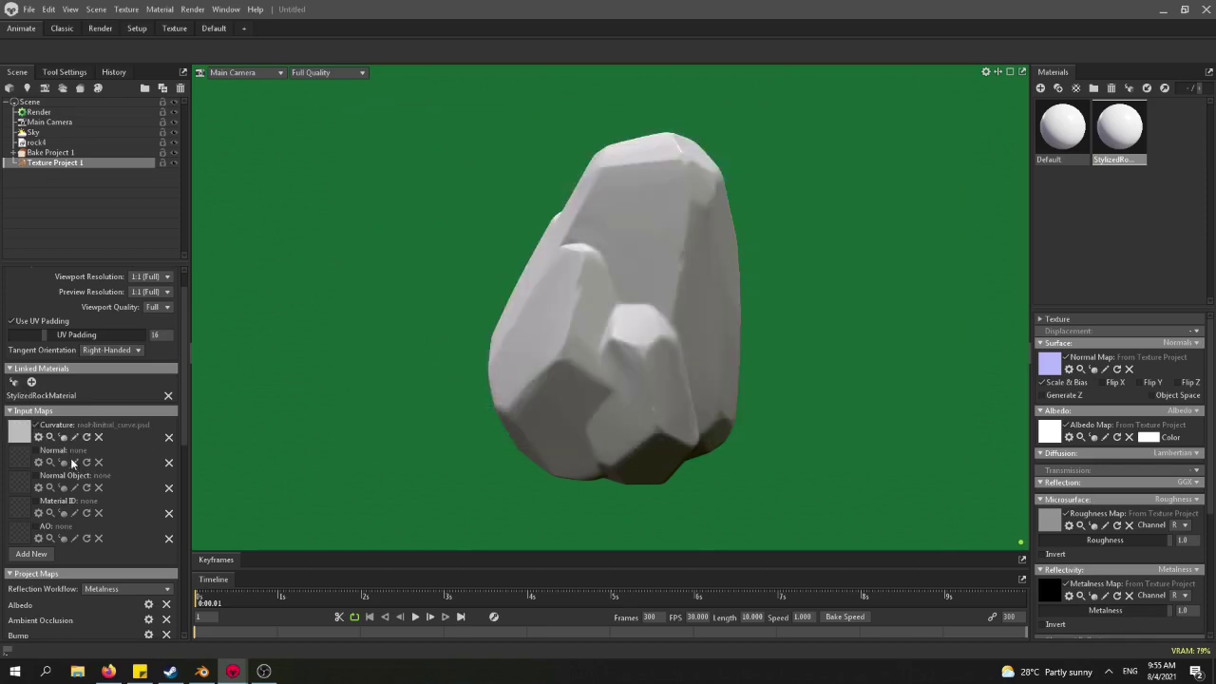
Load rock4initial_normal.psd as the normal input map and rock4initial_normalobj.psd as the normal object input map.
click(22, 458)
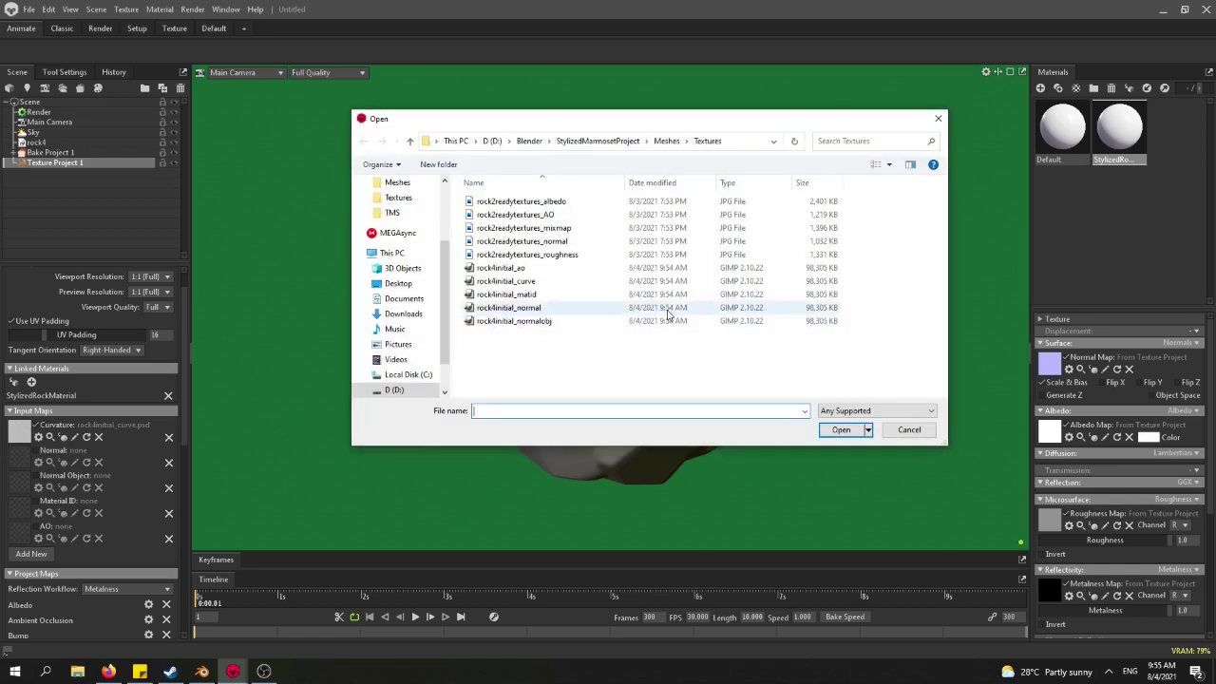
click(518, 308)
double_click(518, 309)
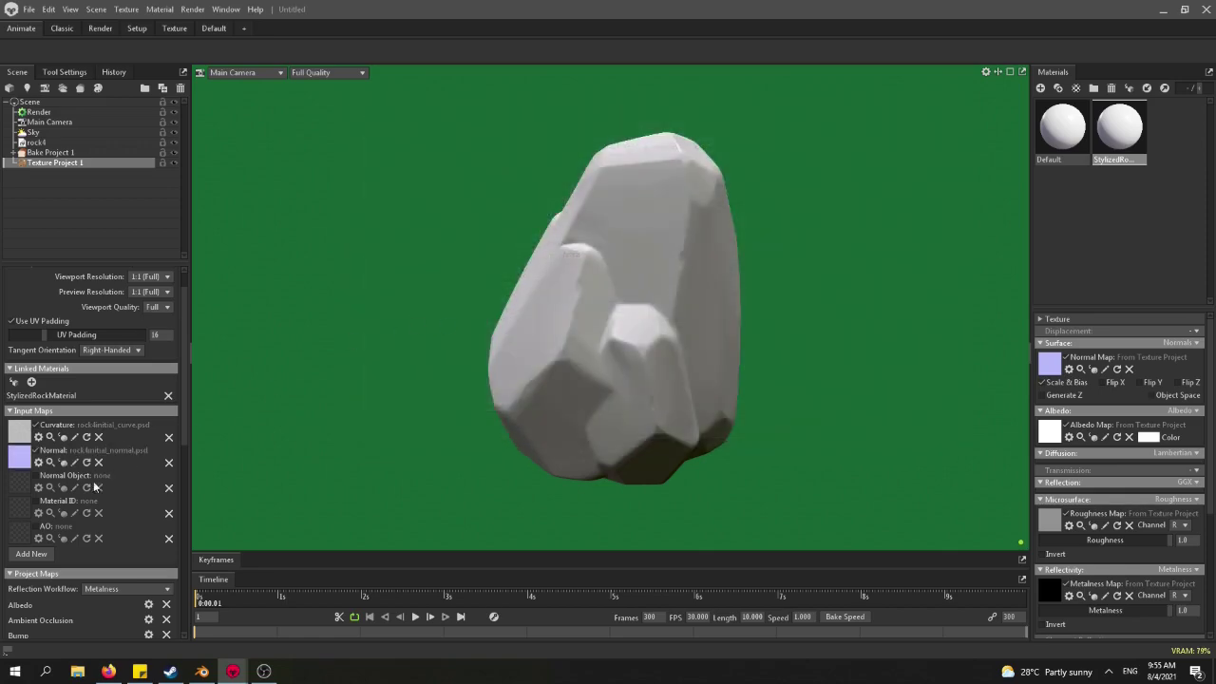
click(25, 485)
click(517, 321)
double_click(532, 326)
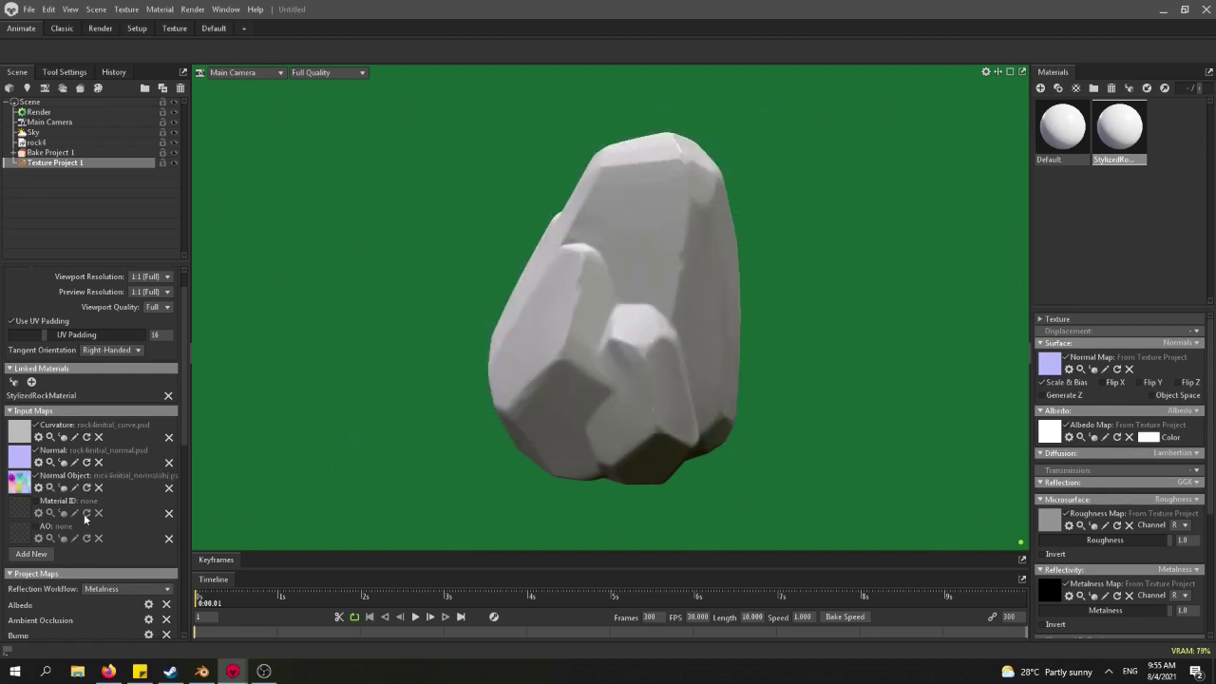
Load rock4initial_matid.psd as the material ID input map and rock4initial_ao.psd as the AO input map.
click(23, 513)
click(518, 321)
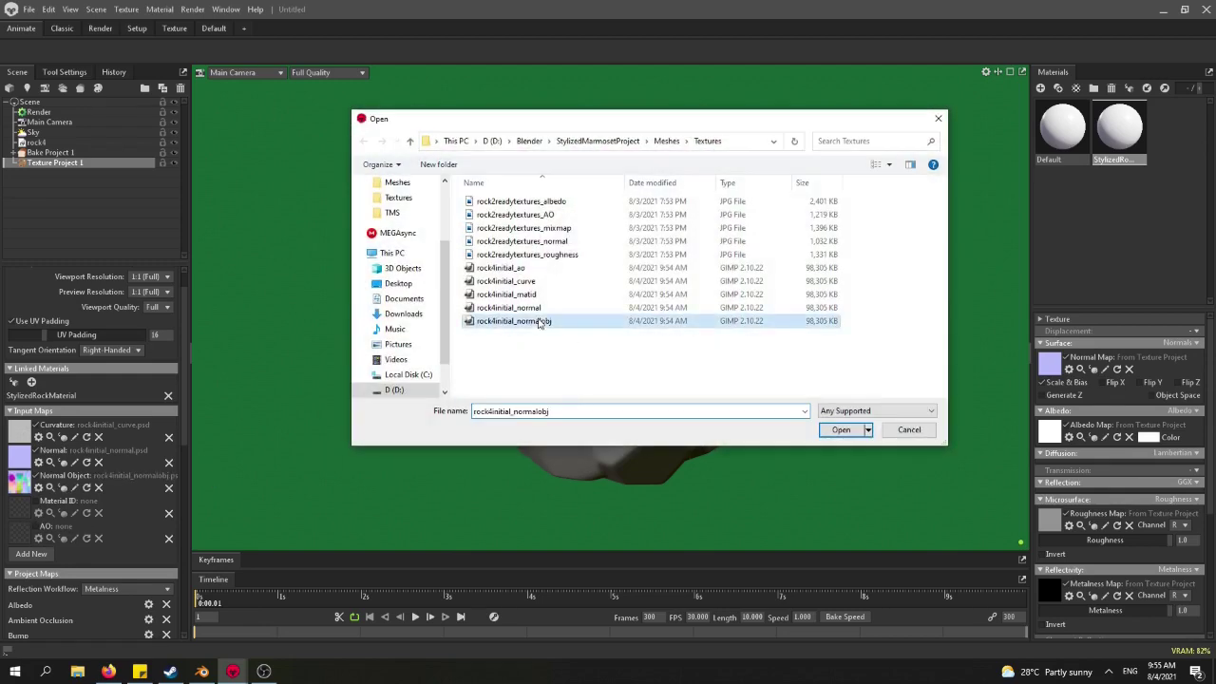
double_click(508, 294)
click(23, 533)
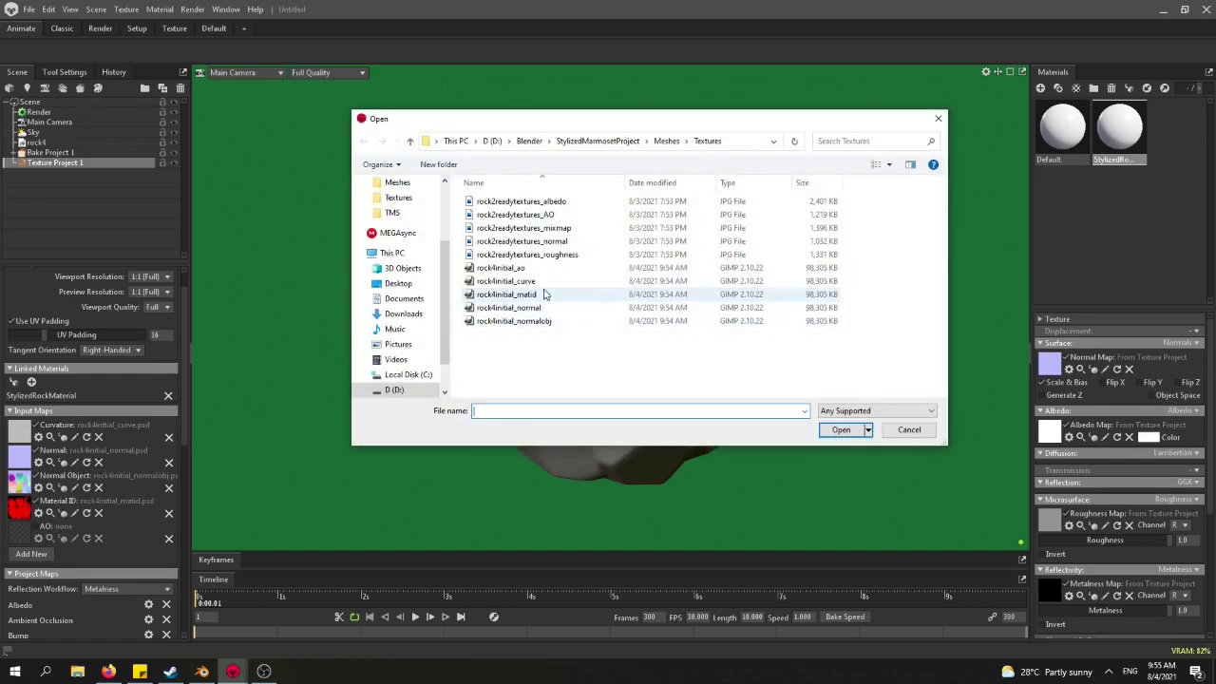
click(543, 272)
double_click(540, 270)
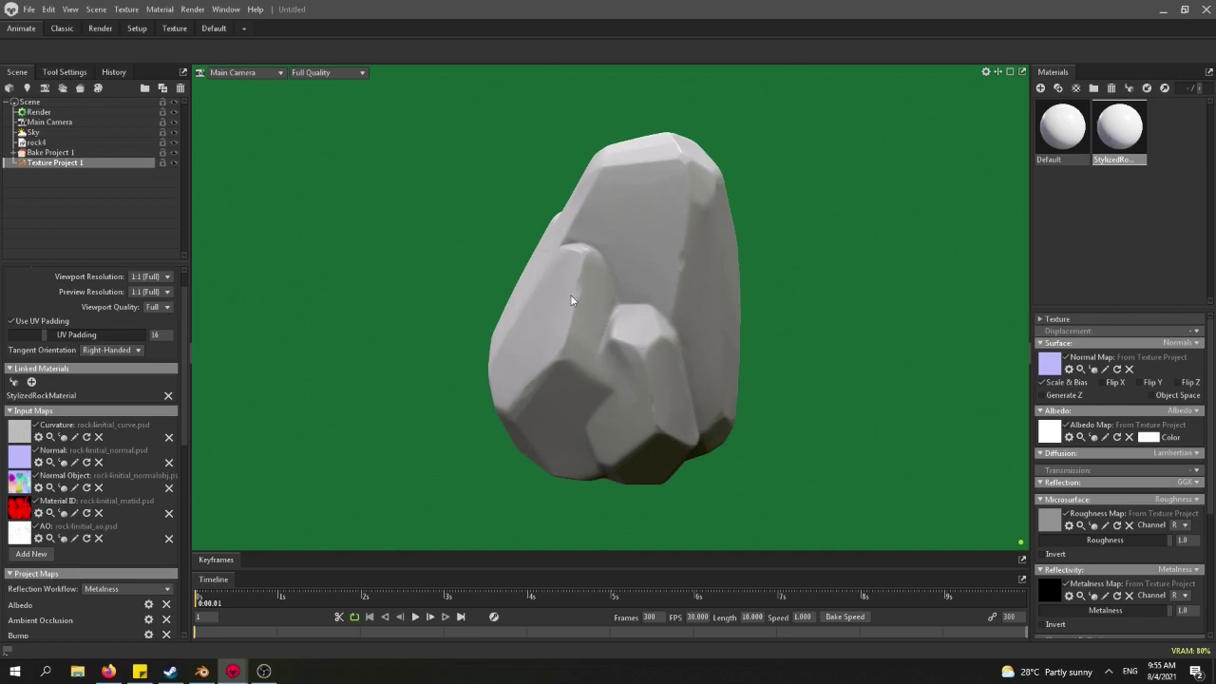
Switch to the Texture workspace and show the project's layer stack alongside the library's root folder.
click(171, 28)
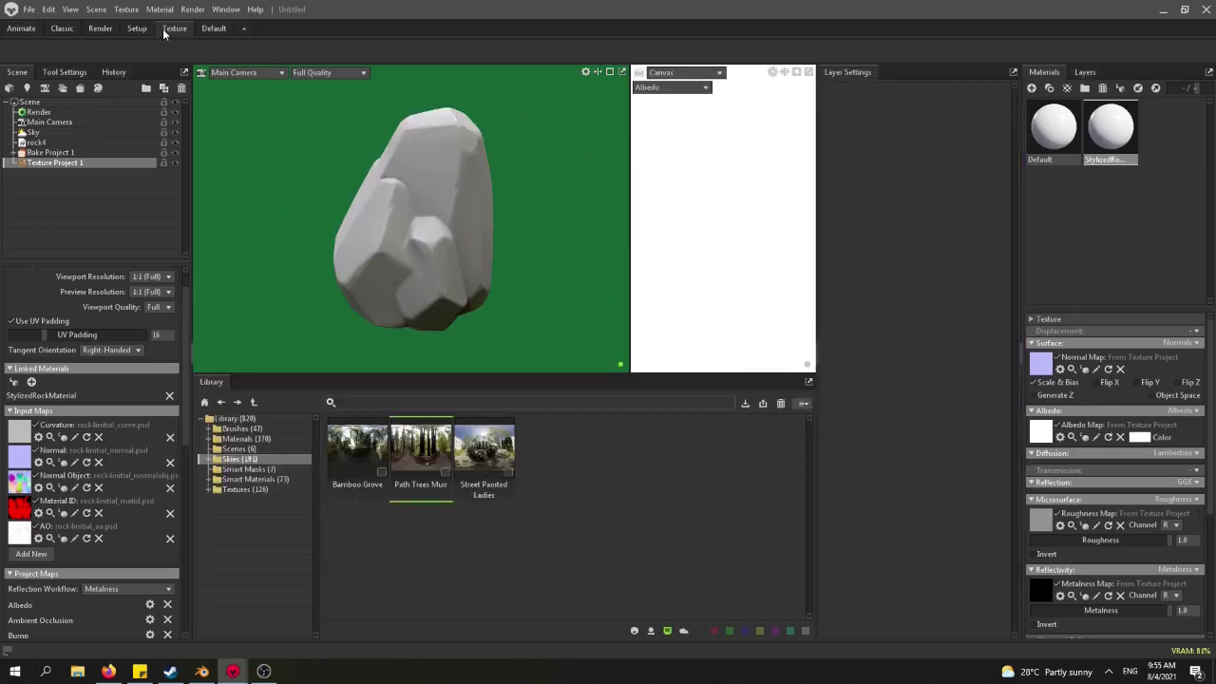
click(1084, 72)
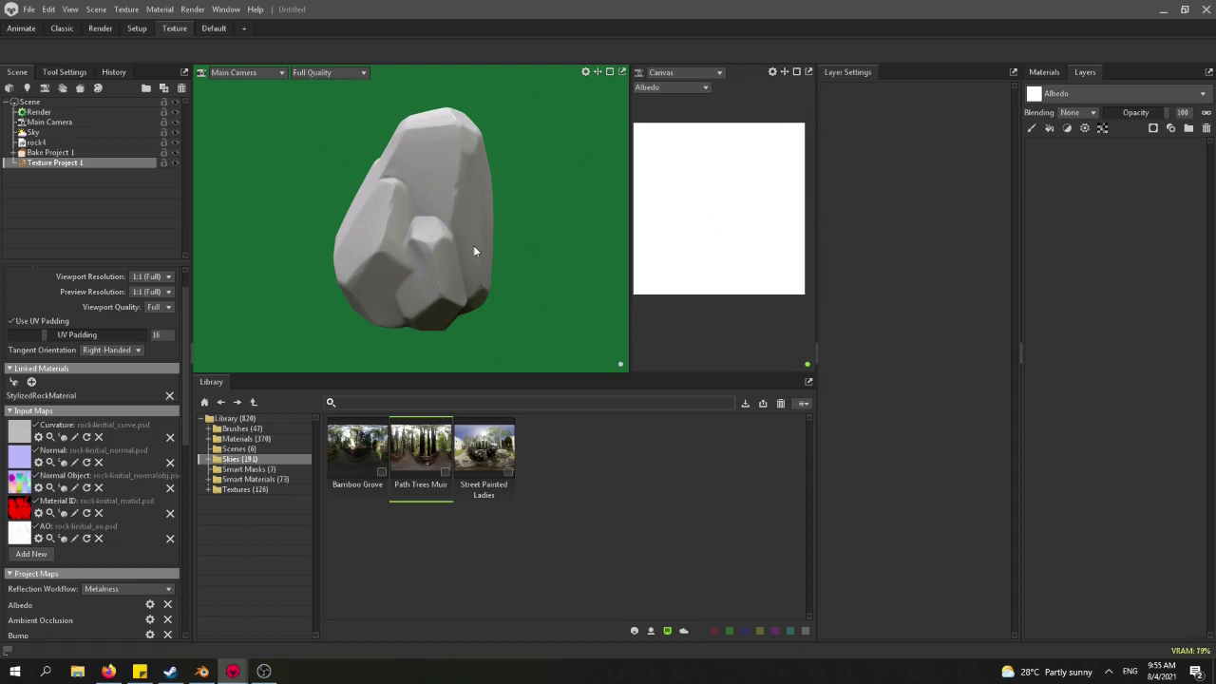
scroll(431, 247, up, 2)
scroll(430, 247, up, 1)
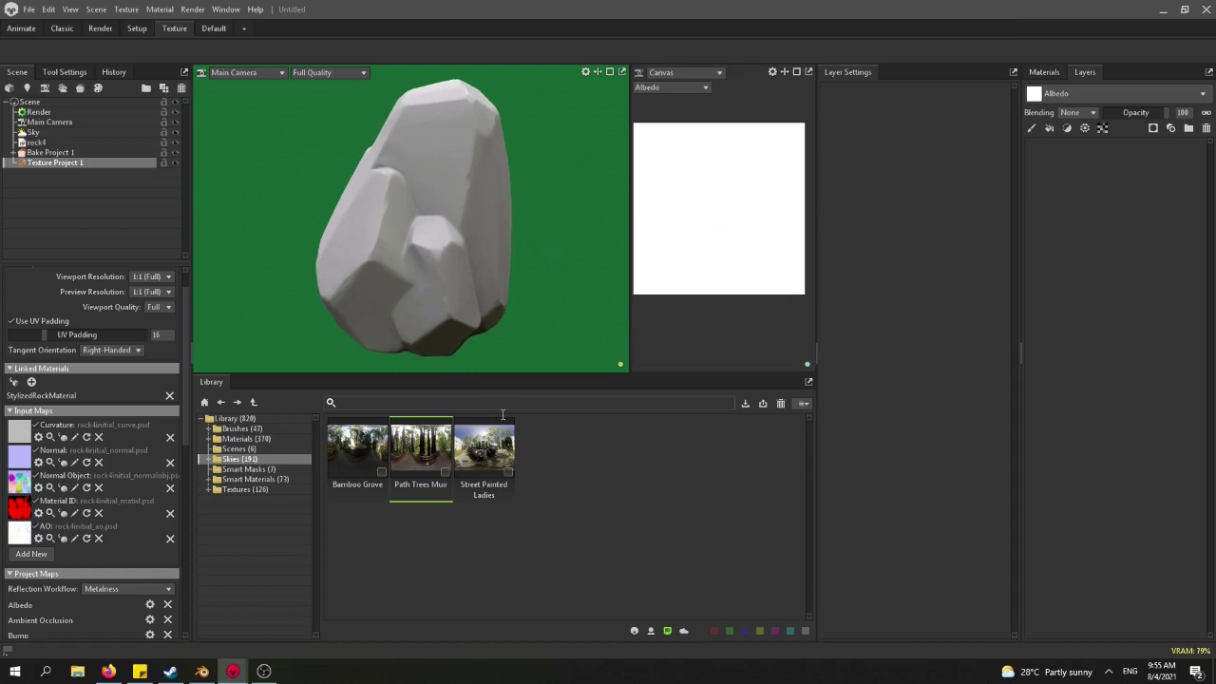
click(228, 419)
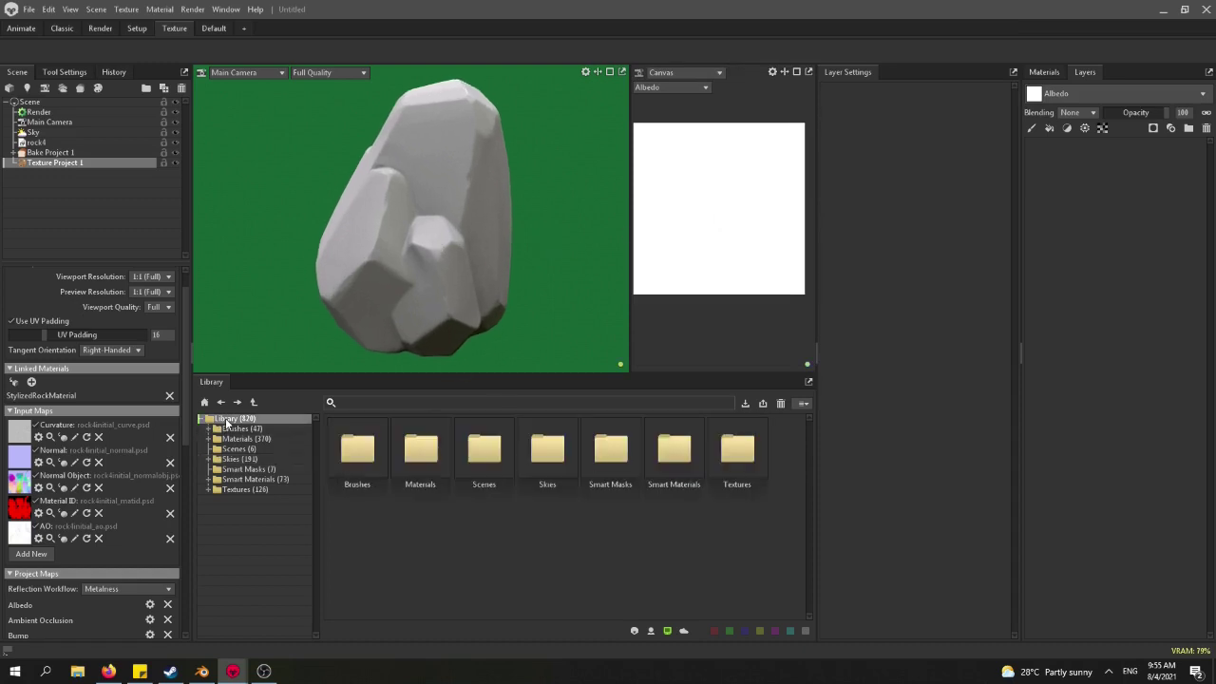
Add a fill layer to the texture project with only its albedo and roughness maps active.
right_click(1096, 259)
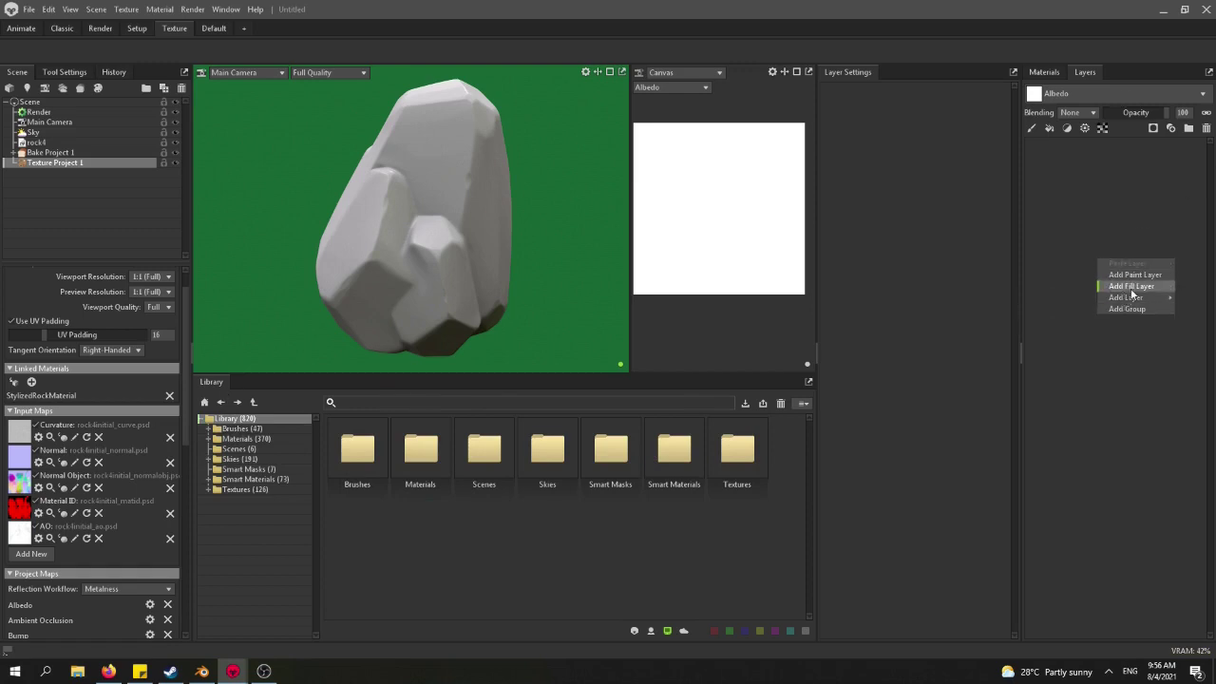
click(1131, 287)
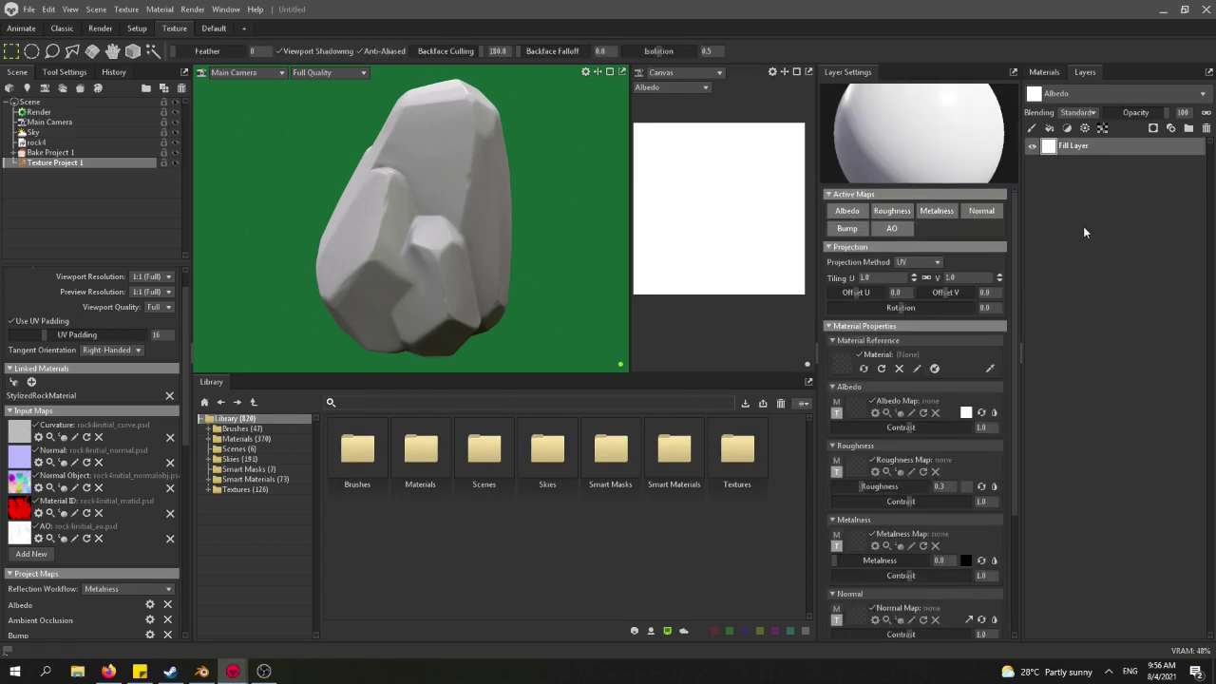
click(891, 228)
click(846, 228)
click(981, 210)
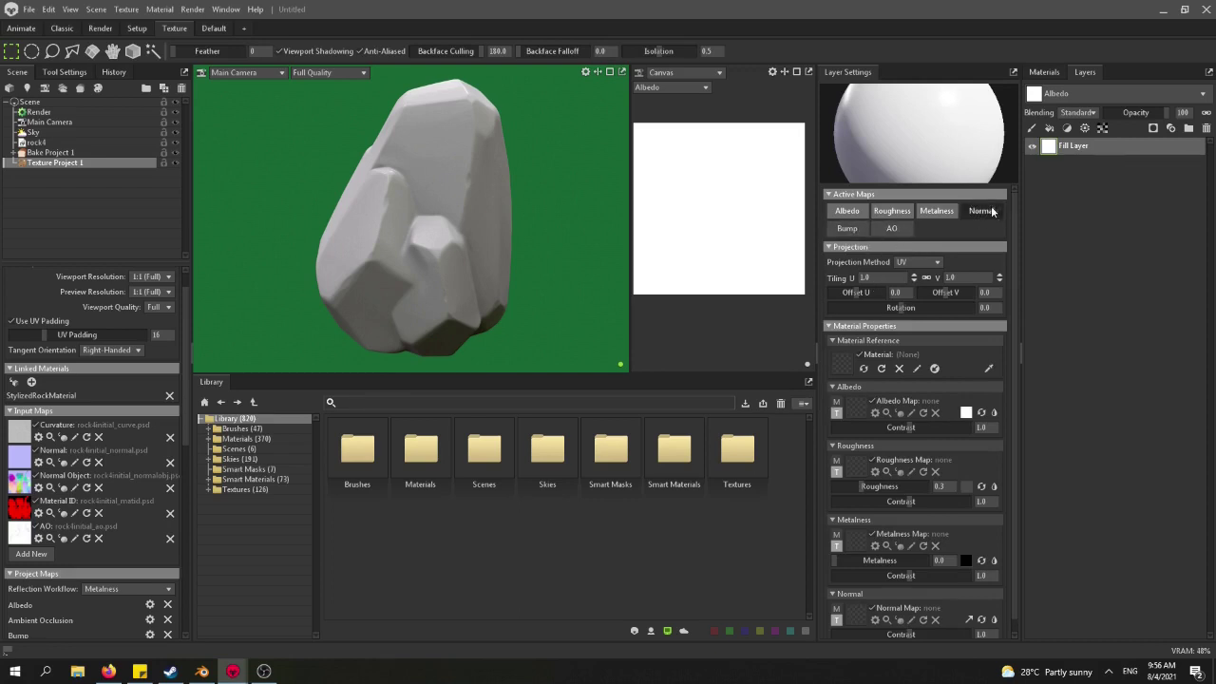
click(936, 210)
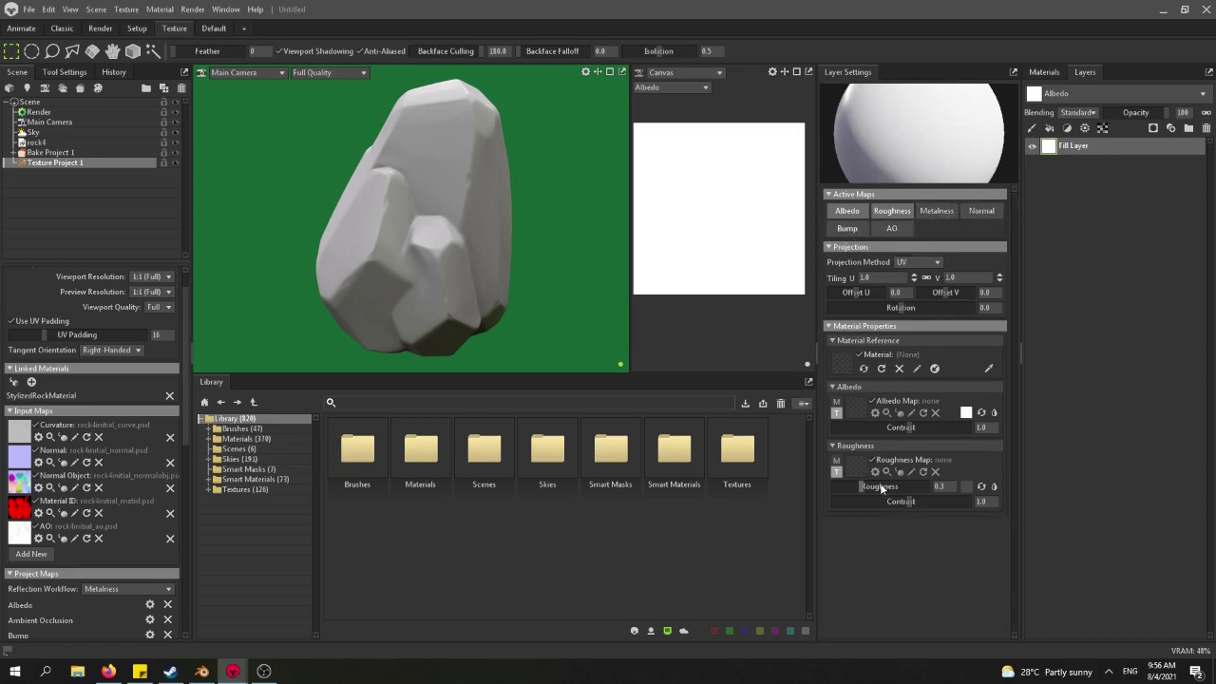
Set the fill layer's albedo color to b2bda6 and its roughness to about 0.541.
drag(882, 489, 903, 489)
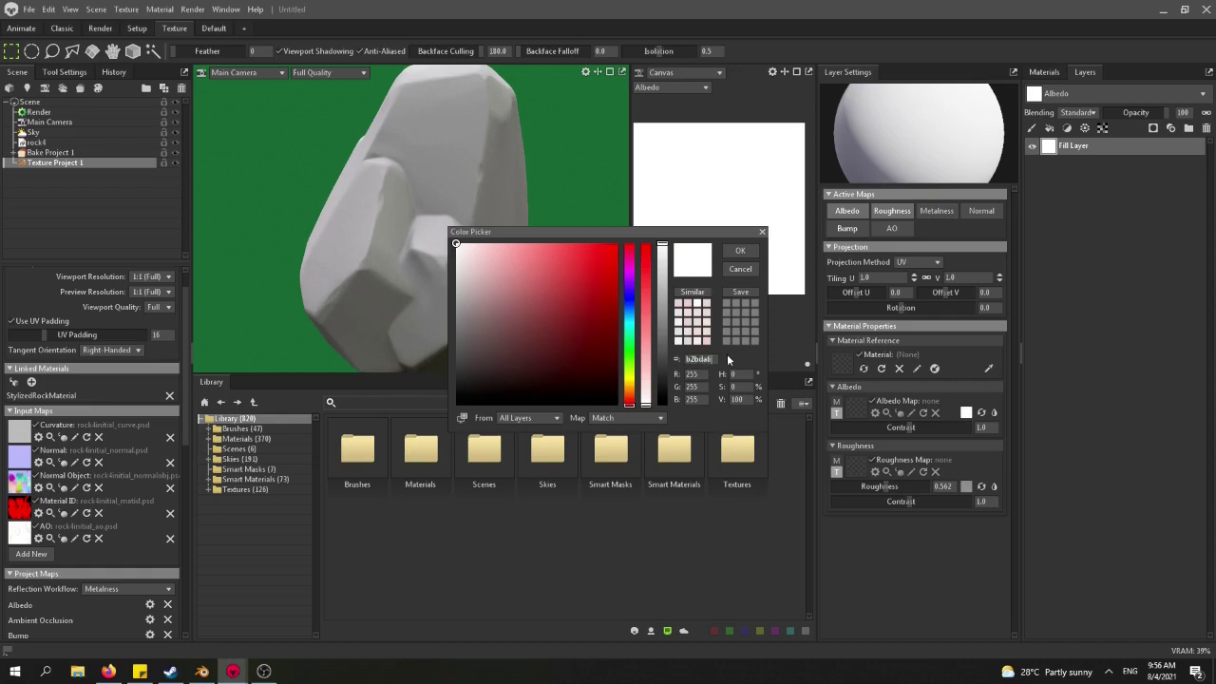
click(726, 353)
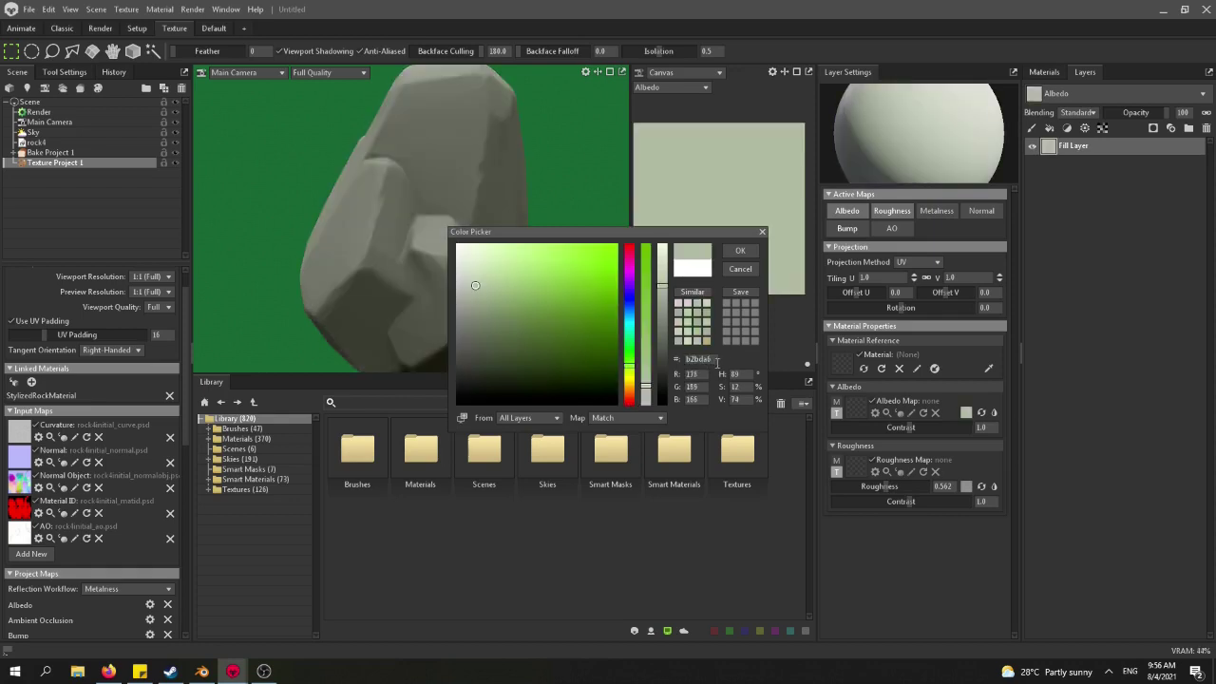
drag(657, 234, 864, 212)
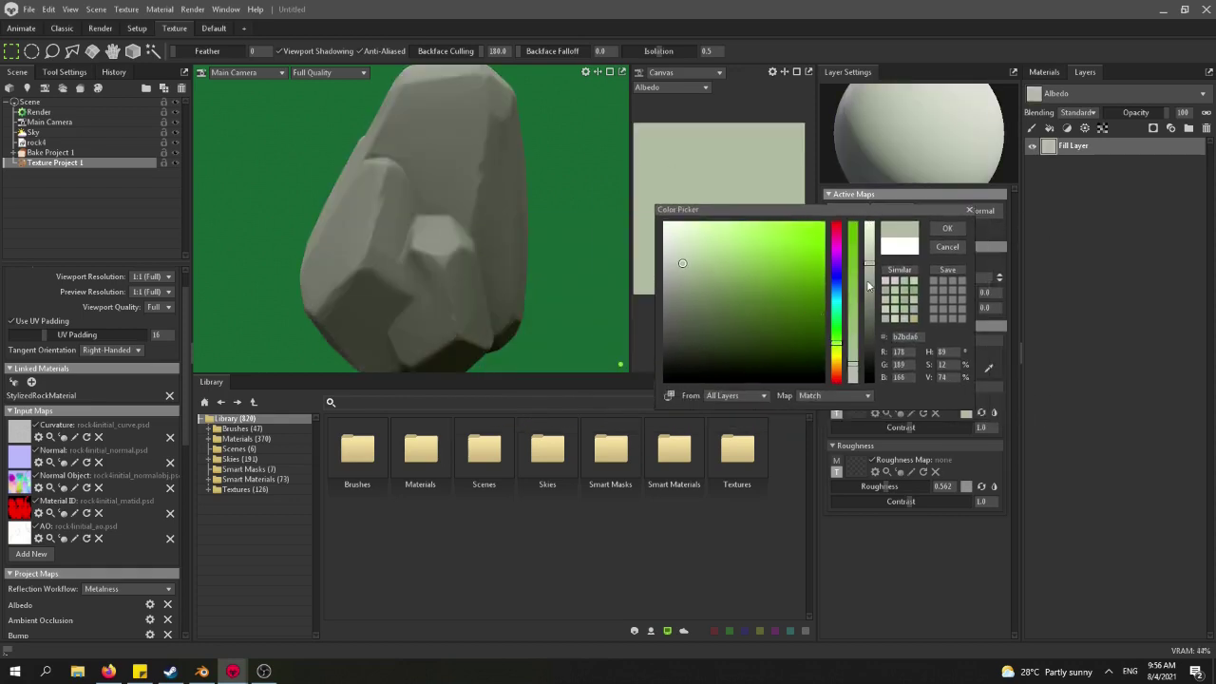
drag(887, 213, 860, 237)
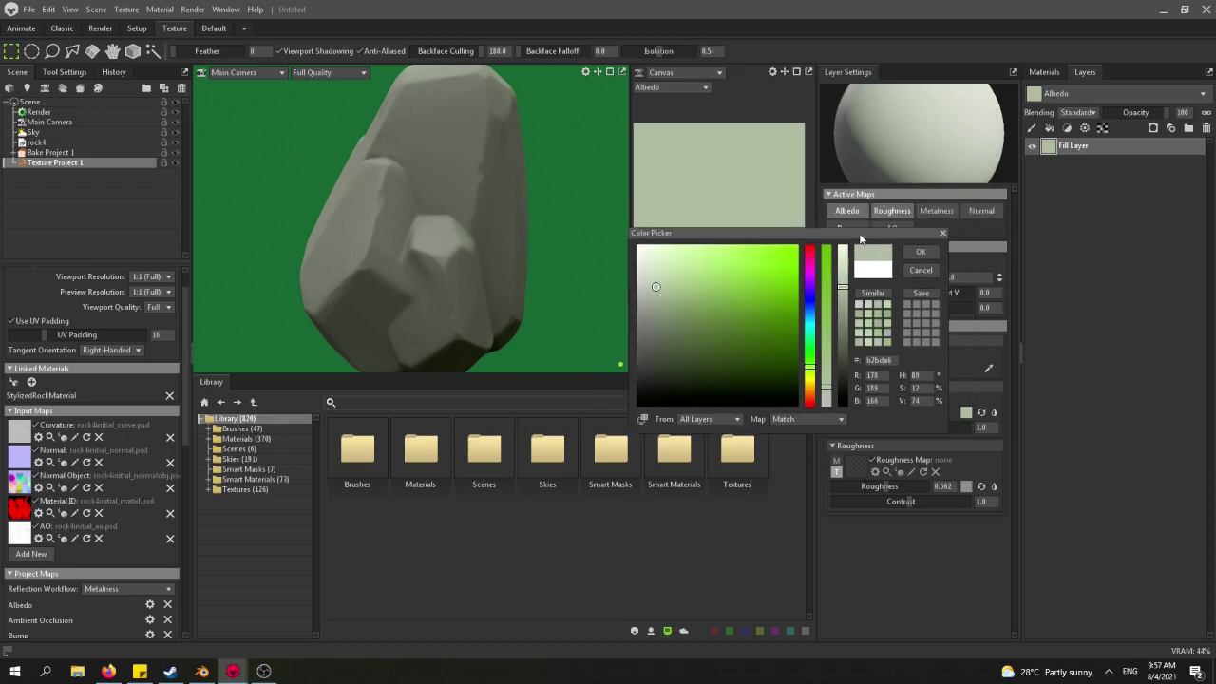
click(923, 270)
mouse_move(887, 488)
mouse_down()
mouse_move(898, 488)
mouse_move(884, 487)
mouse_up()
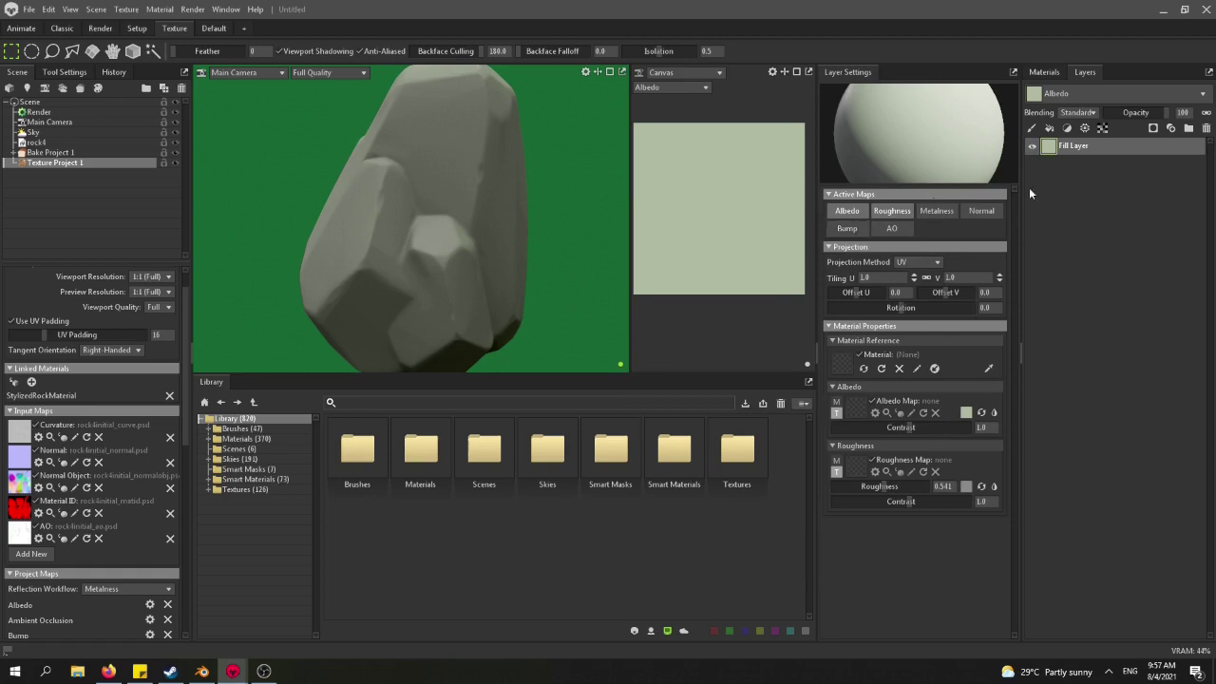
Rename the fill layer as BaseColor.
double_click(1074, 147)
text(BaseColor)
key(Return)
Add a second fill layer above BaseColor with only its albedo and roughness maps active.
right_click(1118, 202)
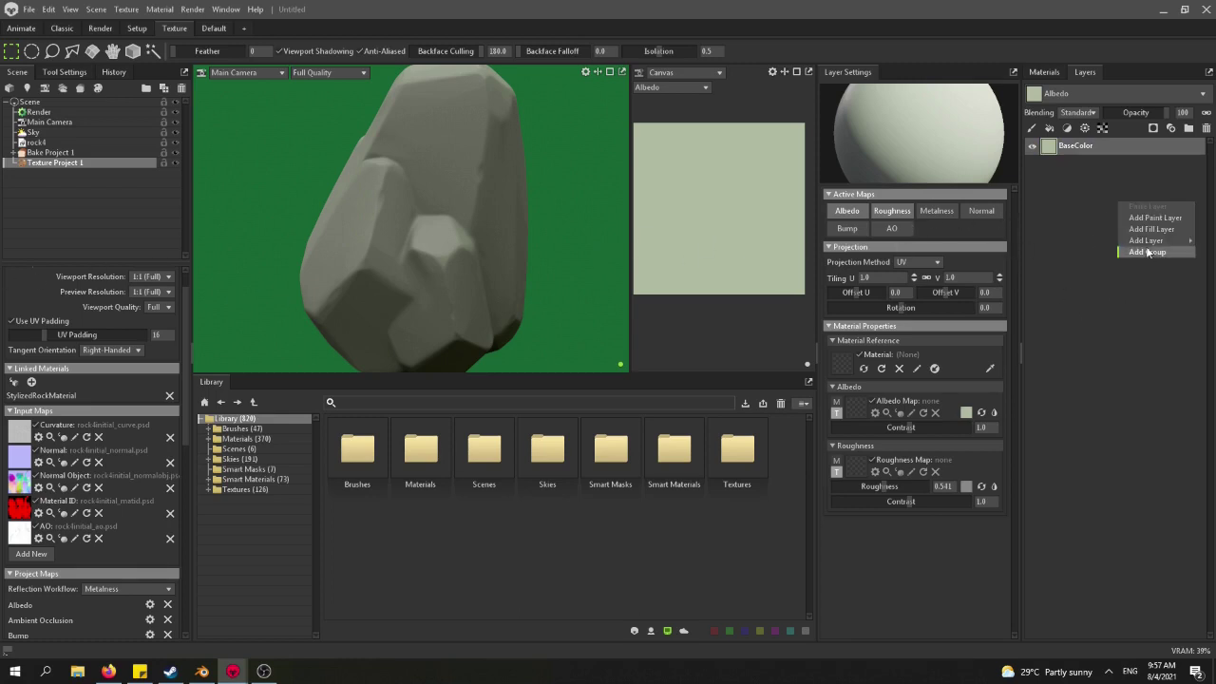
click(1156, 227)
right_click(1134, 236)
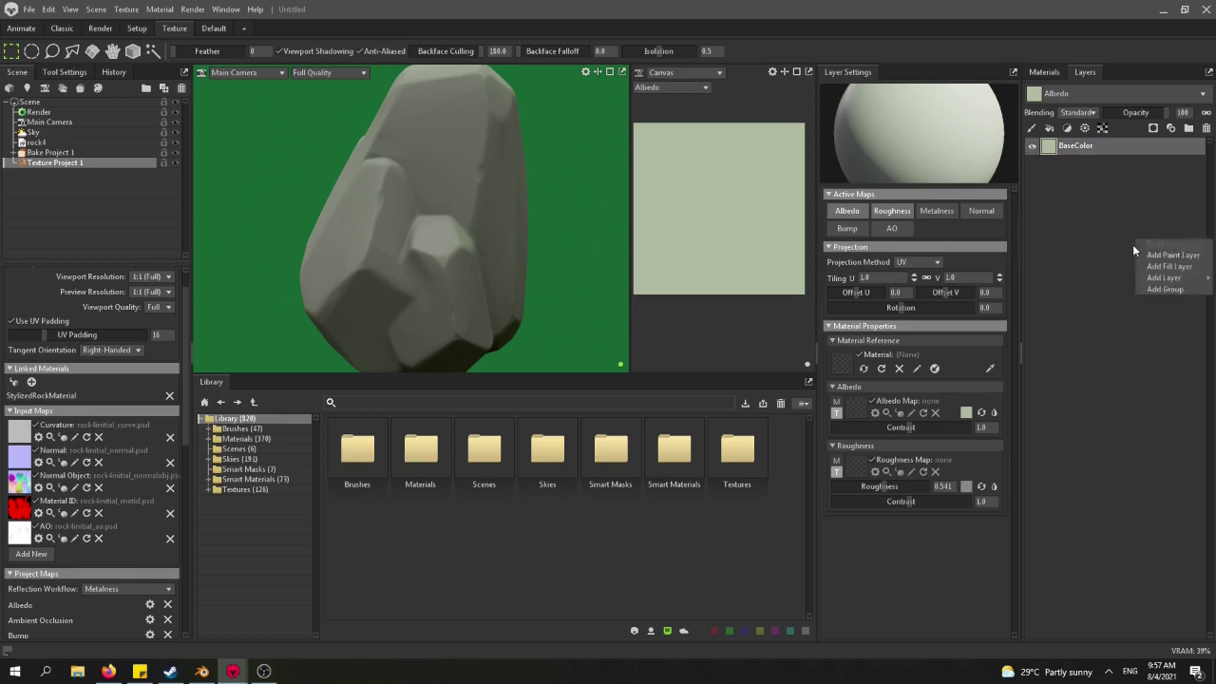
click(1174, 265)
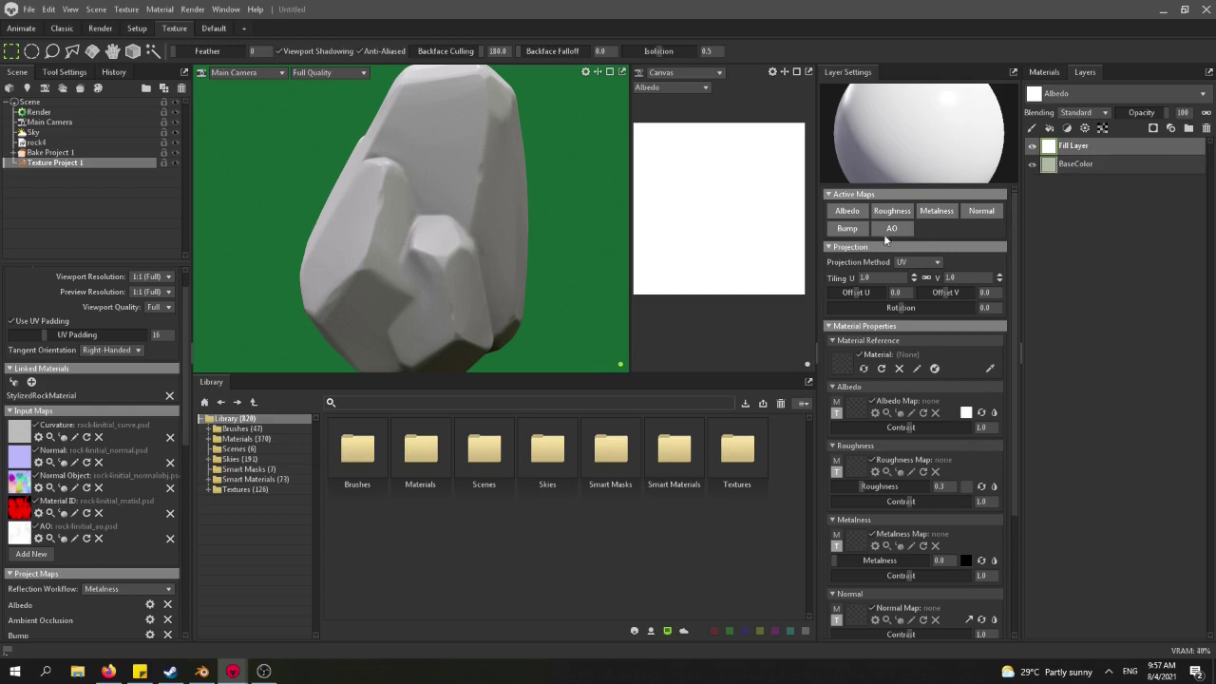
click(988, 212)
click(940, 213)
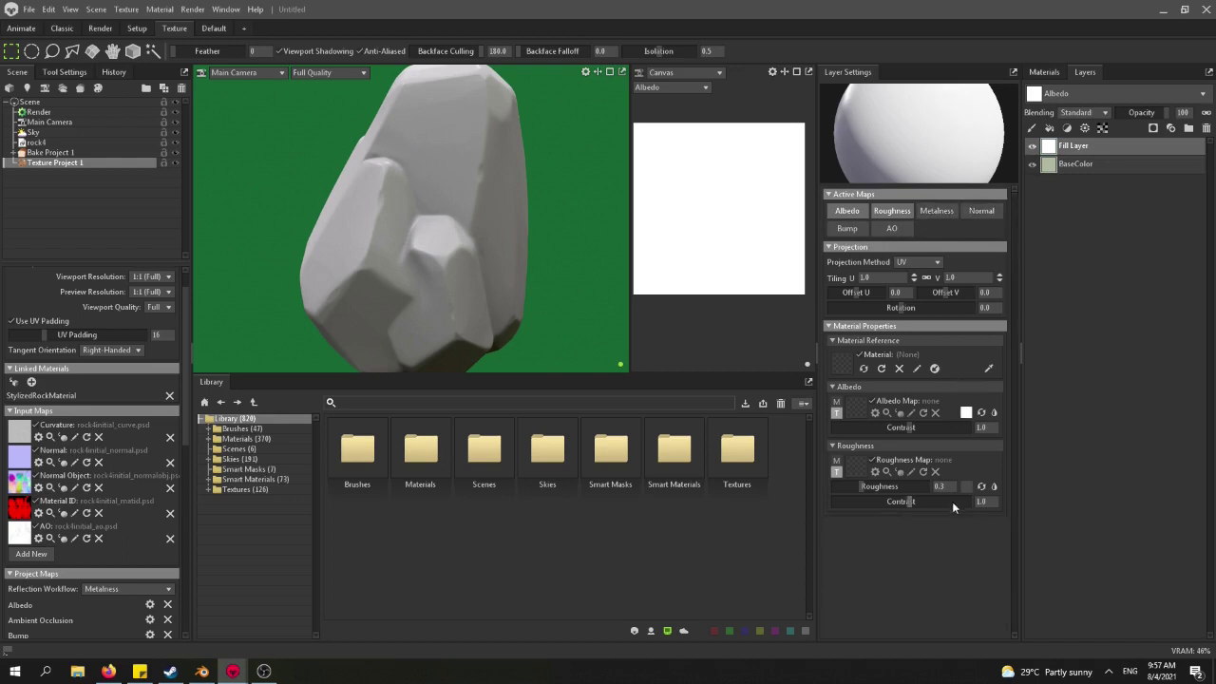
click(966, 412)
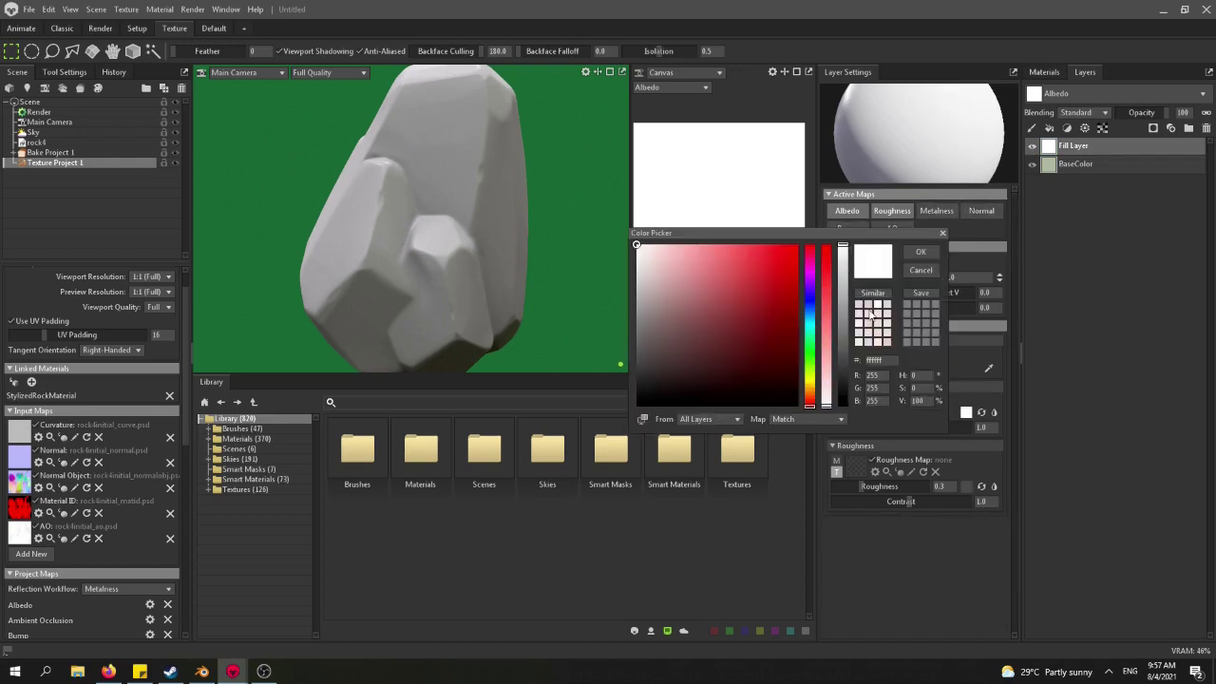
click(923, 255)
click(937, 211)
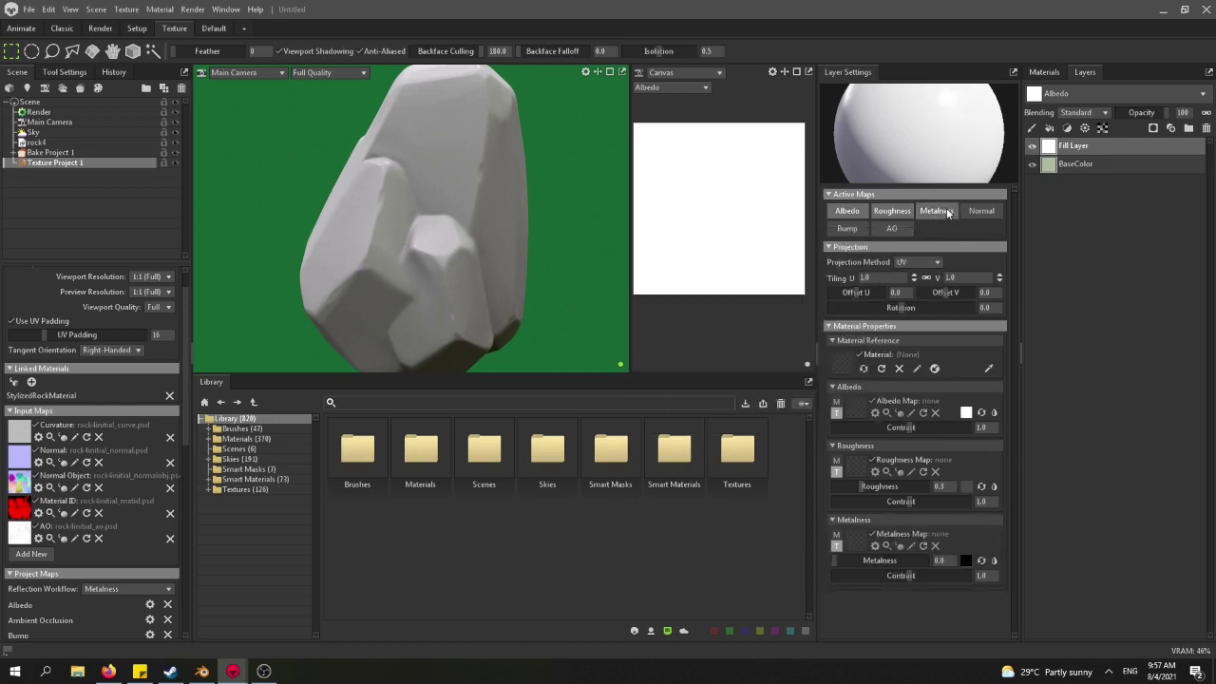
click(937, 211)
click(936, 210)
click(947, 213)
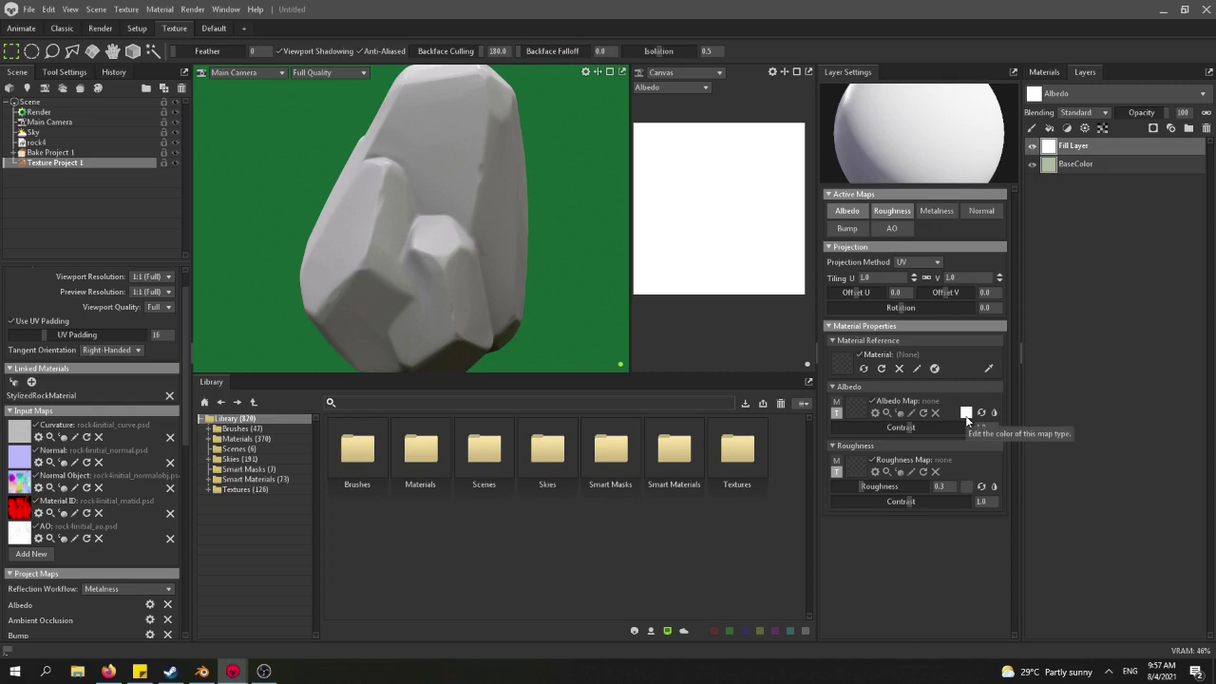
Set the new fill layer's albedo color to b2bda6 and its roughness to about 0.575.
click(966, 415)
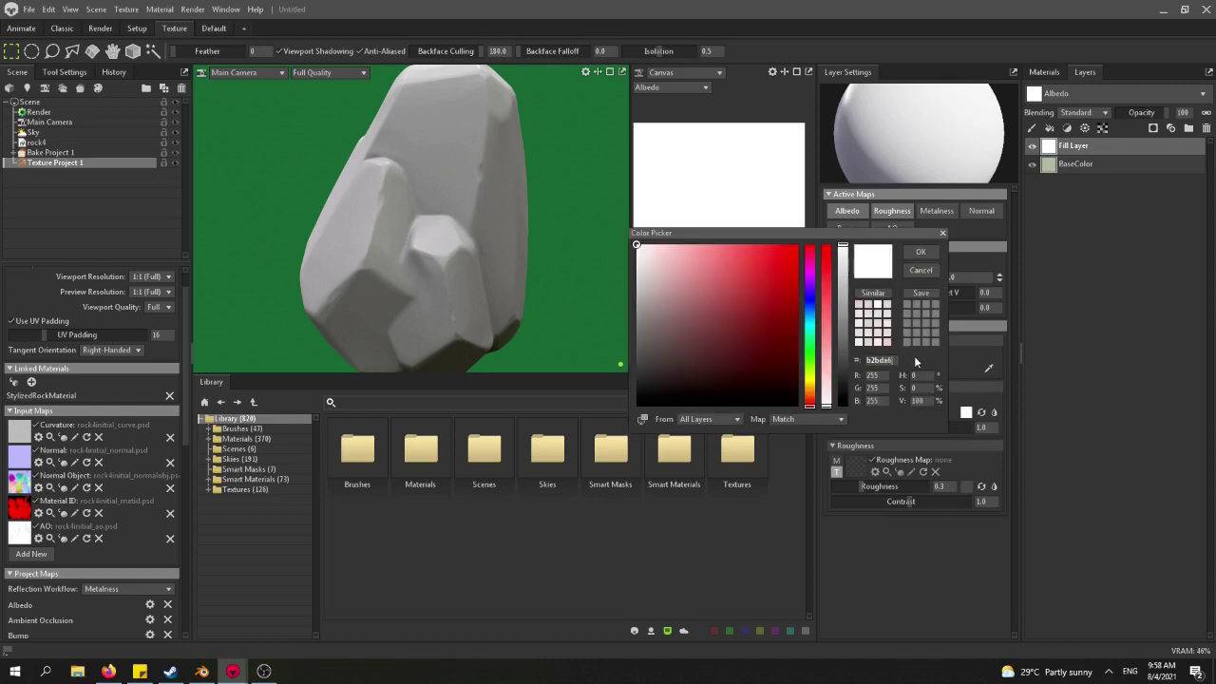
key(Return)
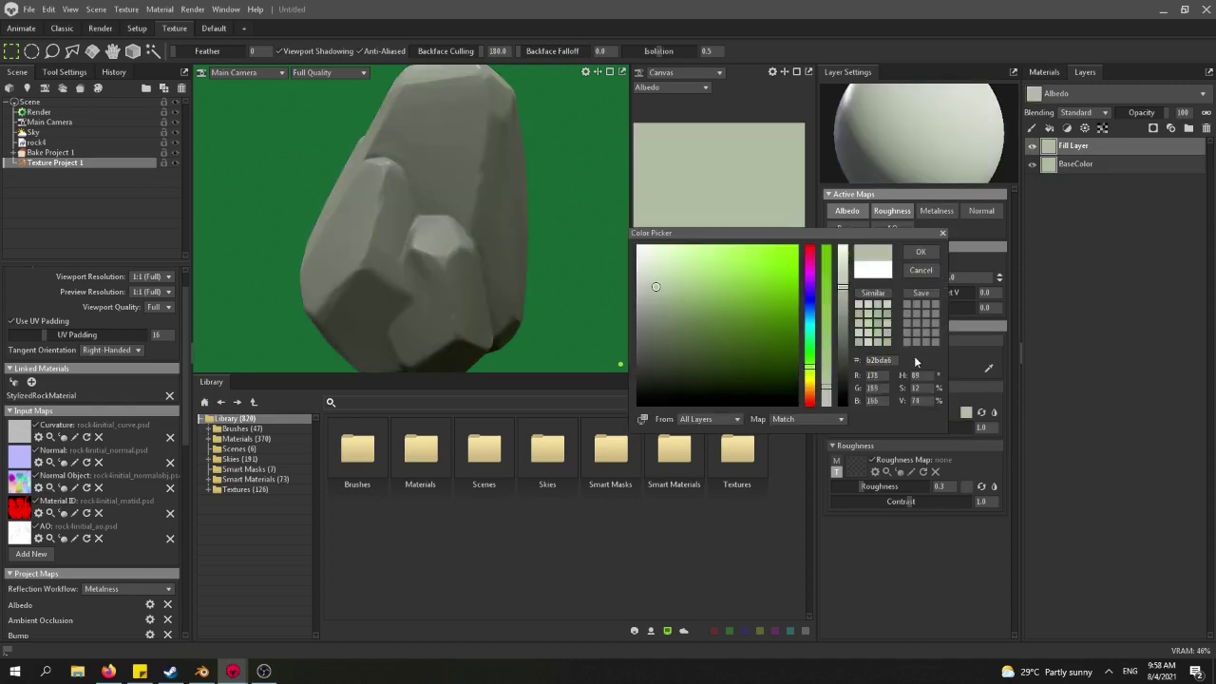
click(919, 251)
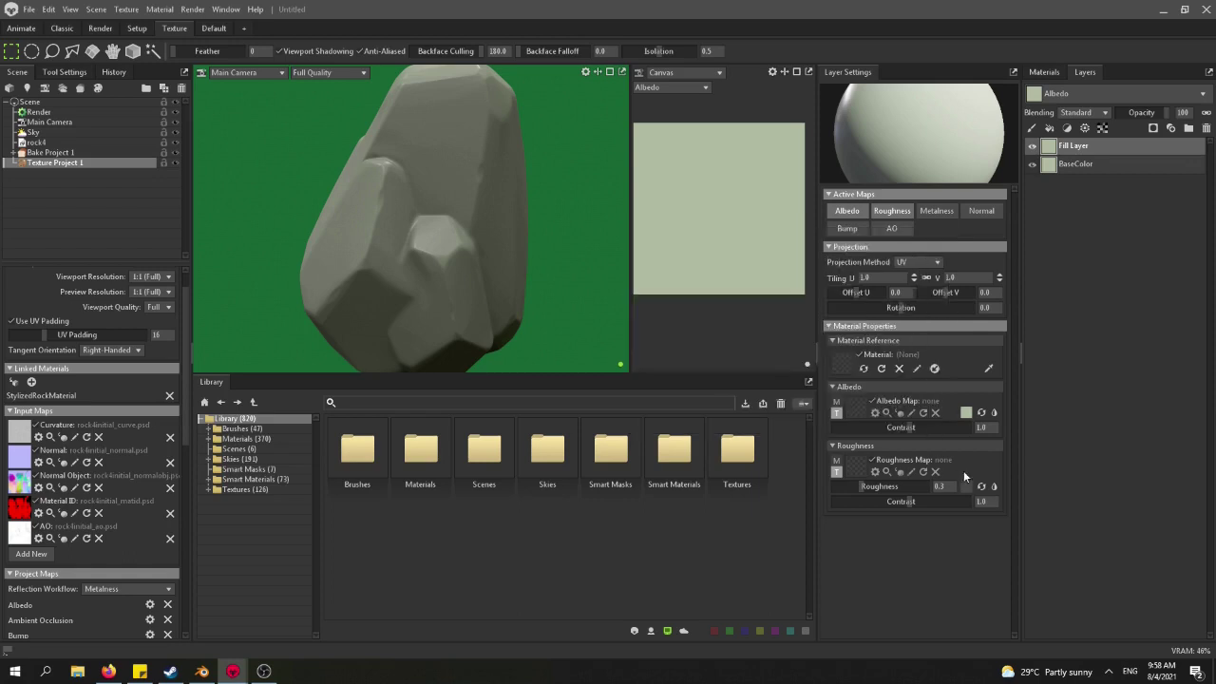
mouse_move(874, 484)
mouse_down()
mouse_move(914, 486)
mouse_move(888, 488)
mouse_up()
Rename the upper fill layer as Gradient.
double_click(1089, 147)
text(Gradient)
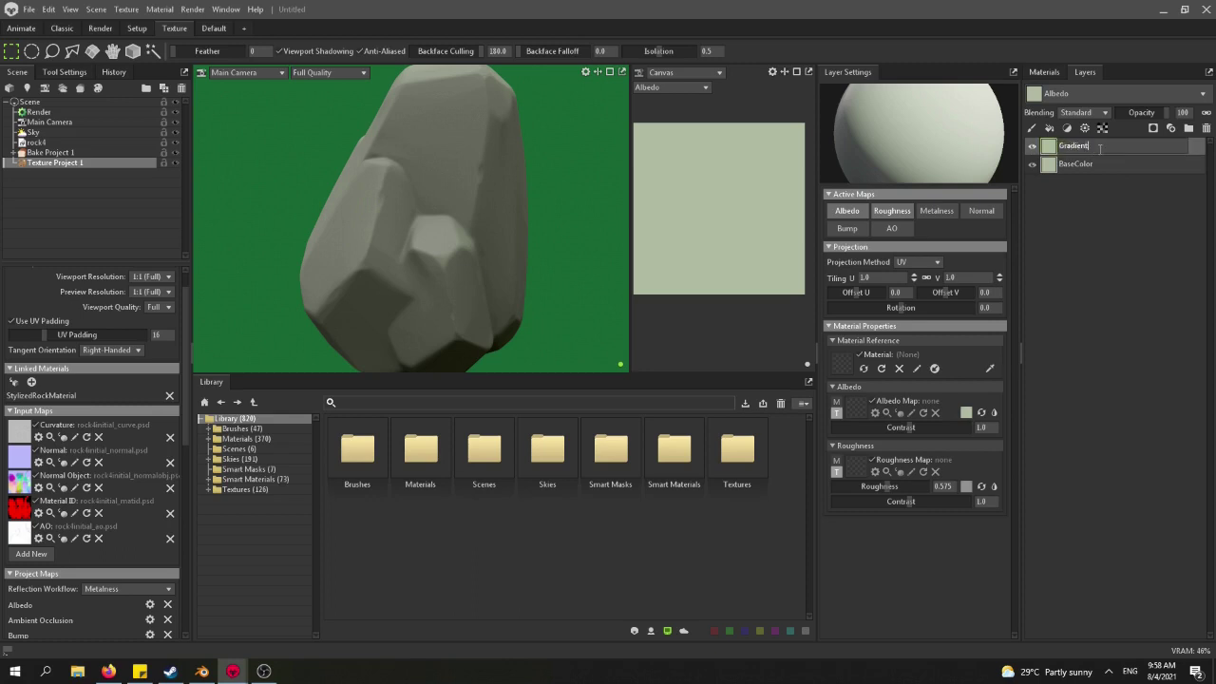
key(Return)
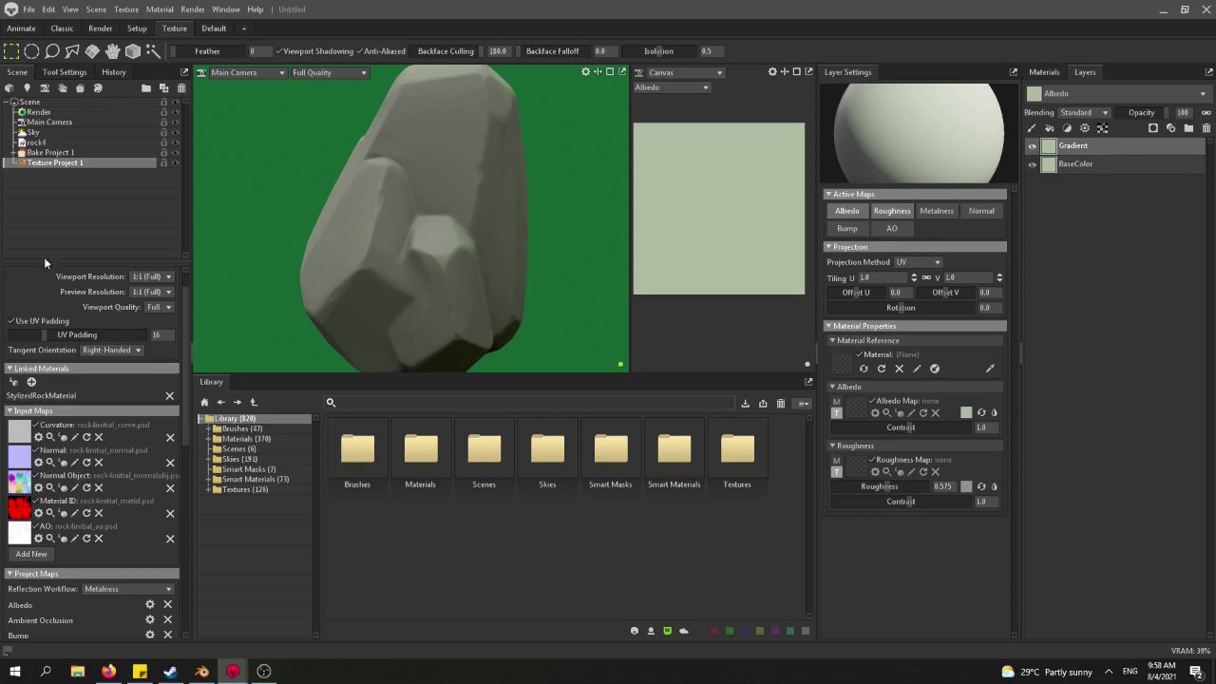
Add a white paint mask to the Gradient layer and set the layer's albedo color to 3f2c21.
right_click(1088, 148)
mouse_move(1127, 364)
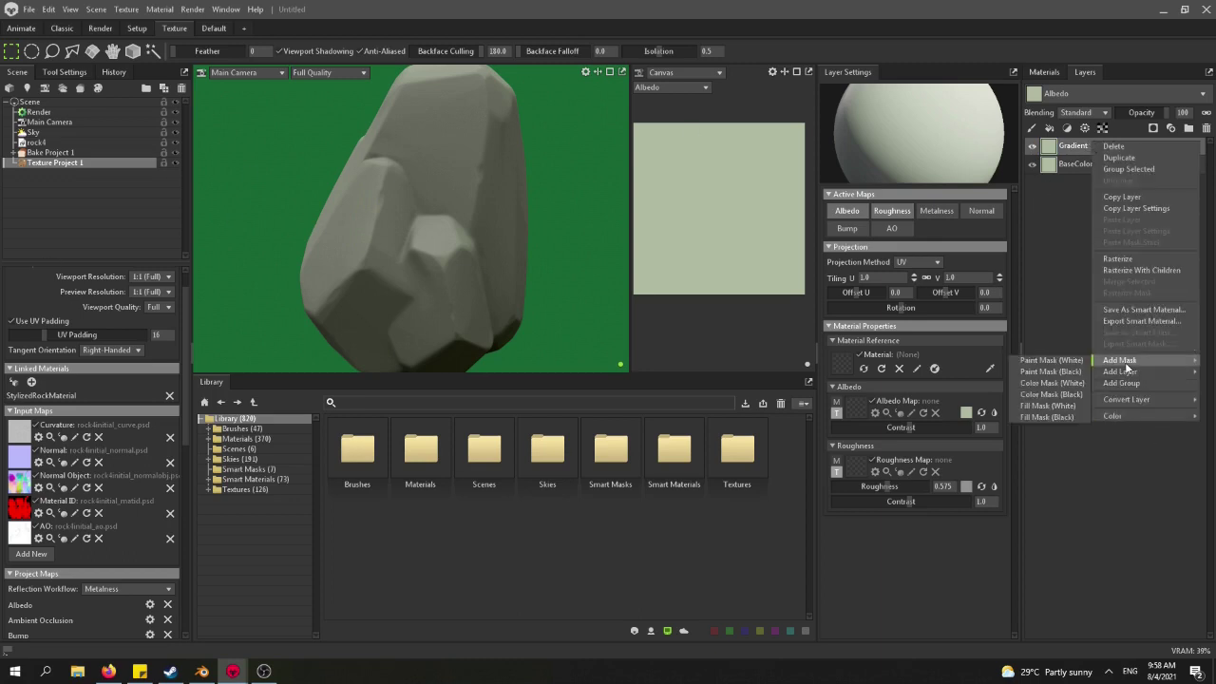
click(1064, 361)
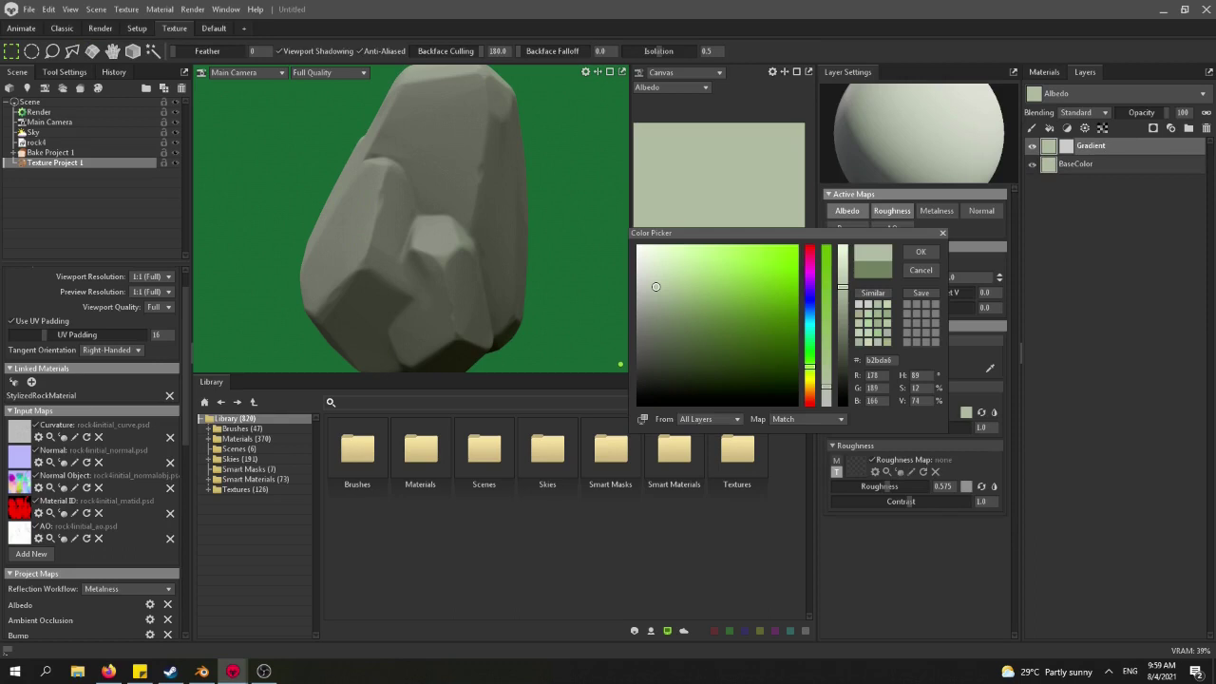
drag(893, 366, 785, 360)
text(3f2c21)
key(Return)
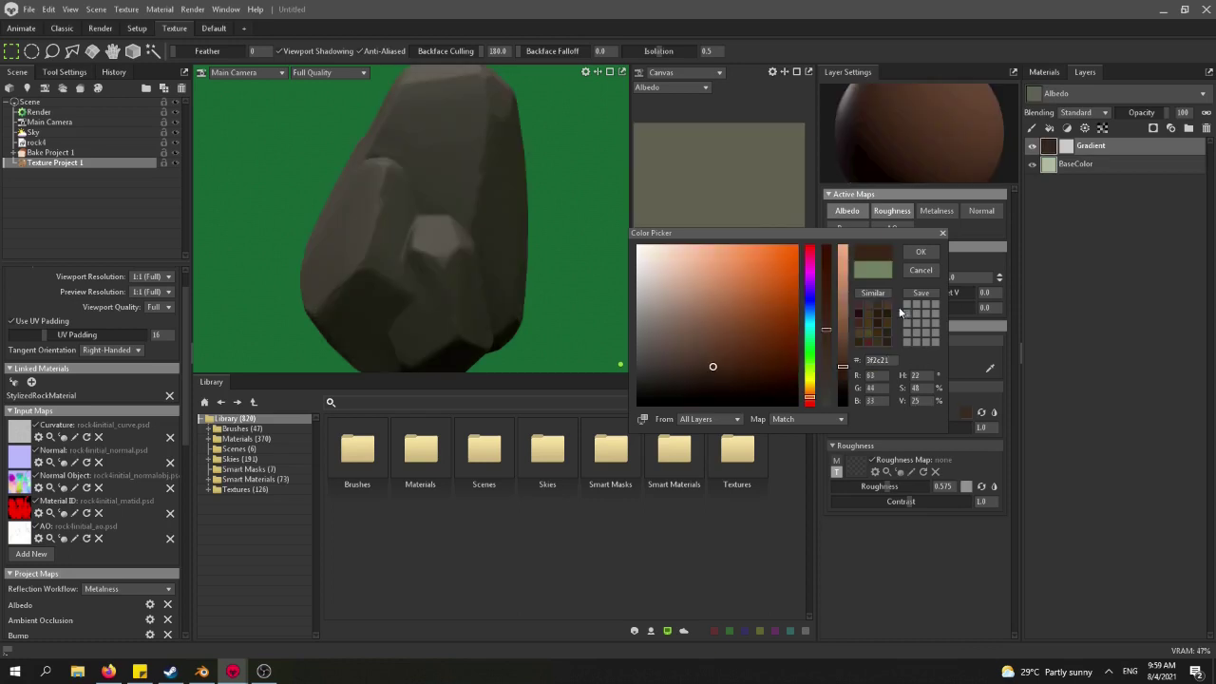
click(920, 252)
Set the Gradient layer mask's base value to about 0.362 and delete the paint layer inside the mask.
click(1067, 146)
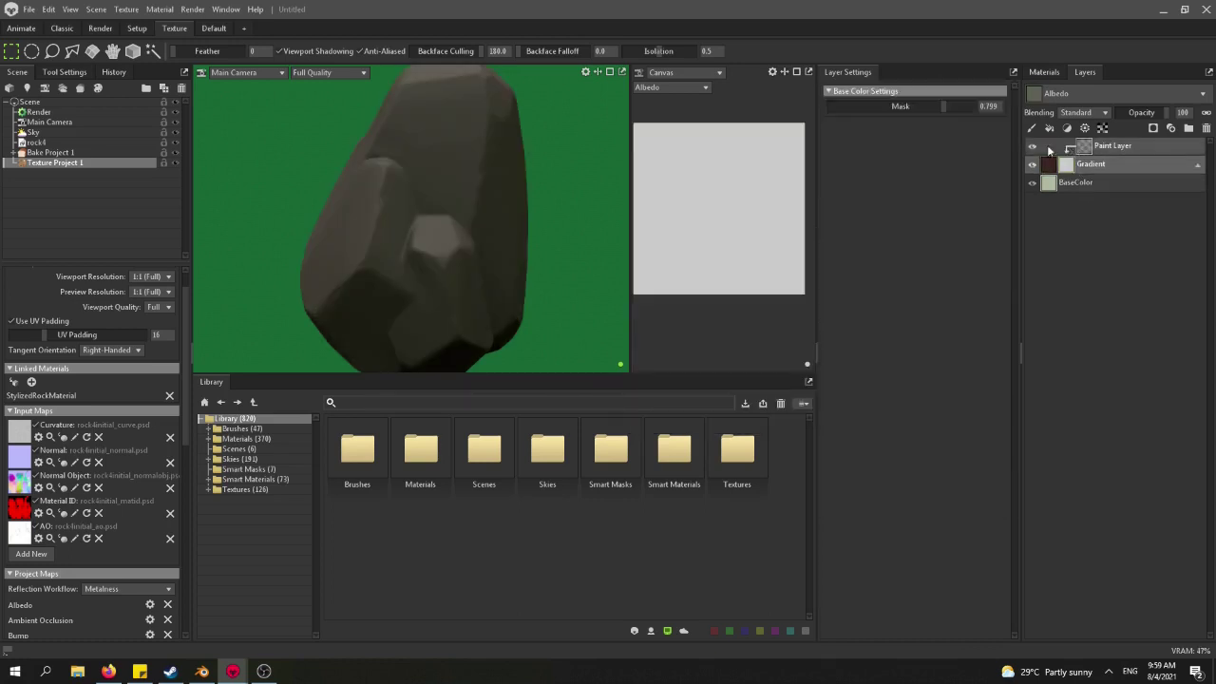
mouse_move(943, 107)
mouse_down()
mouse_move(879, 107)
mouse_move(891, 107)
mouse_up()
right_click(1089, 148)
click(1107, 153)
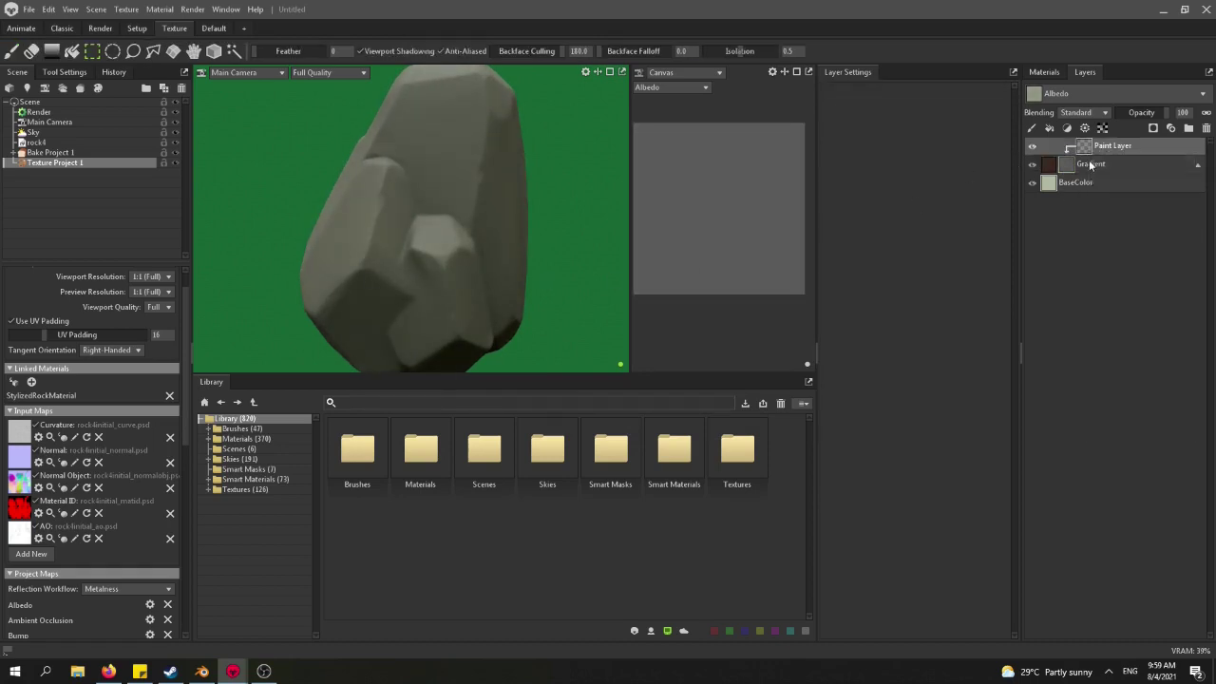
click(1047, 143)
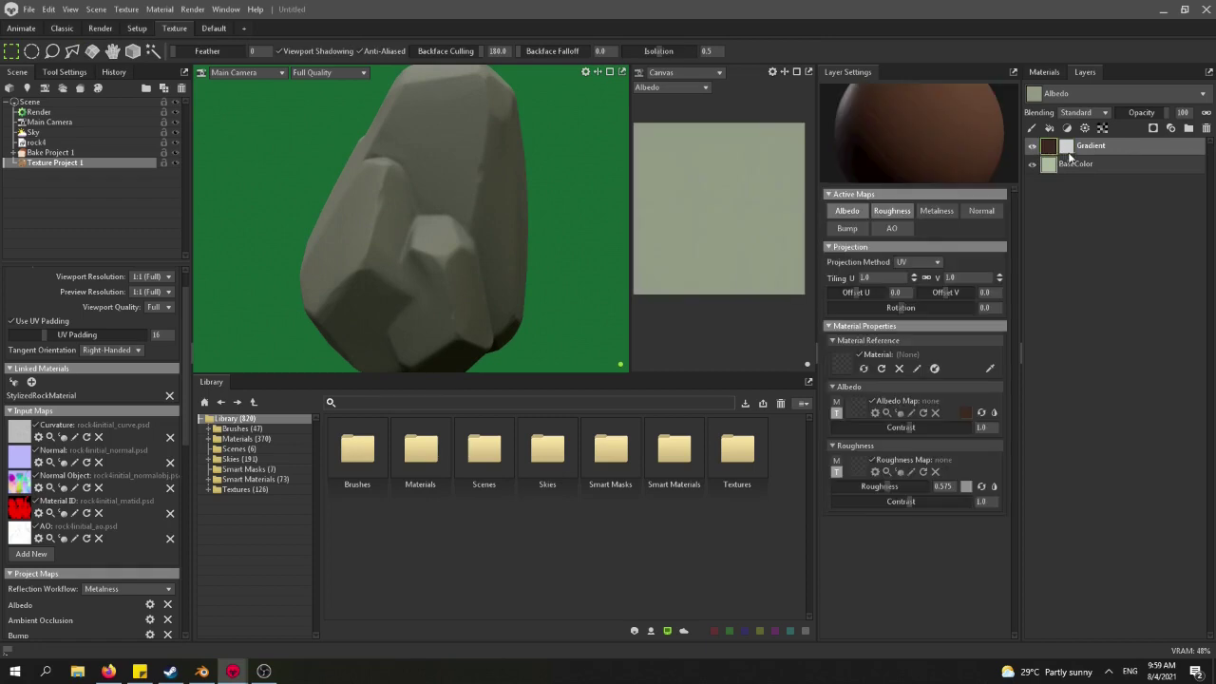
Add a procedural Gradient layer inside the Gradient layer's mask.
click(1066, 145)
right_click(1071, 147)
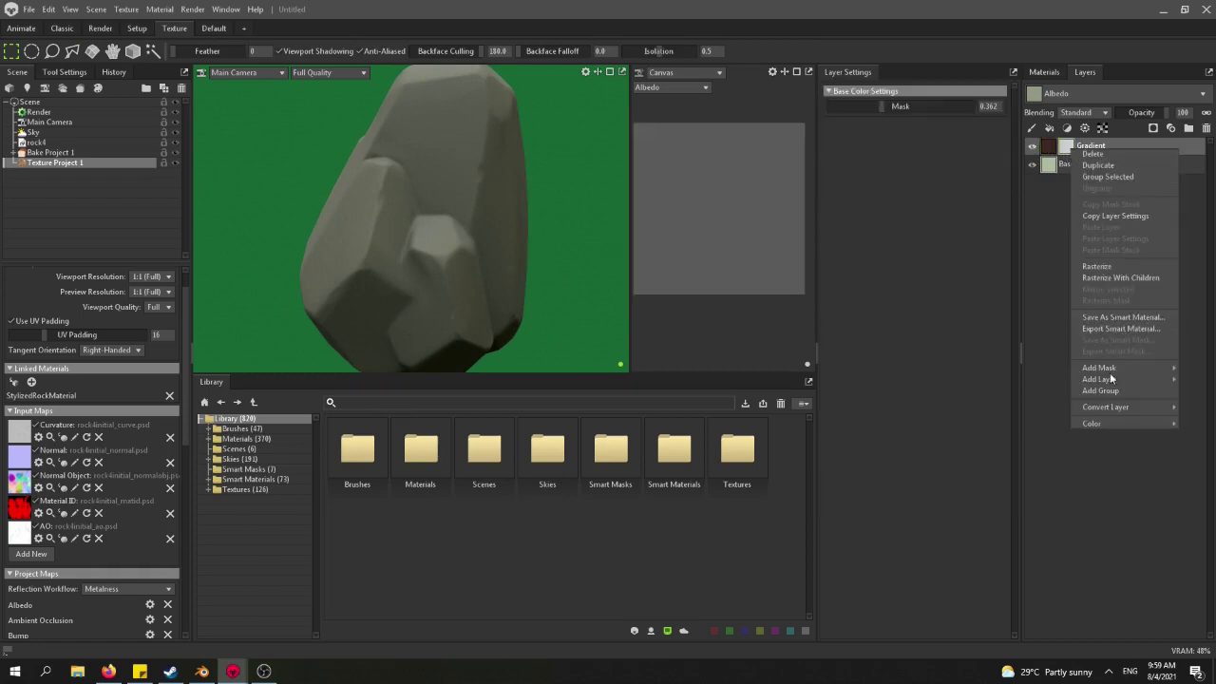
mouse_move(1115, 377)
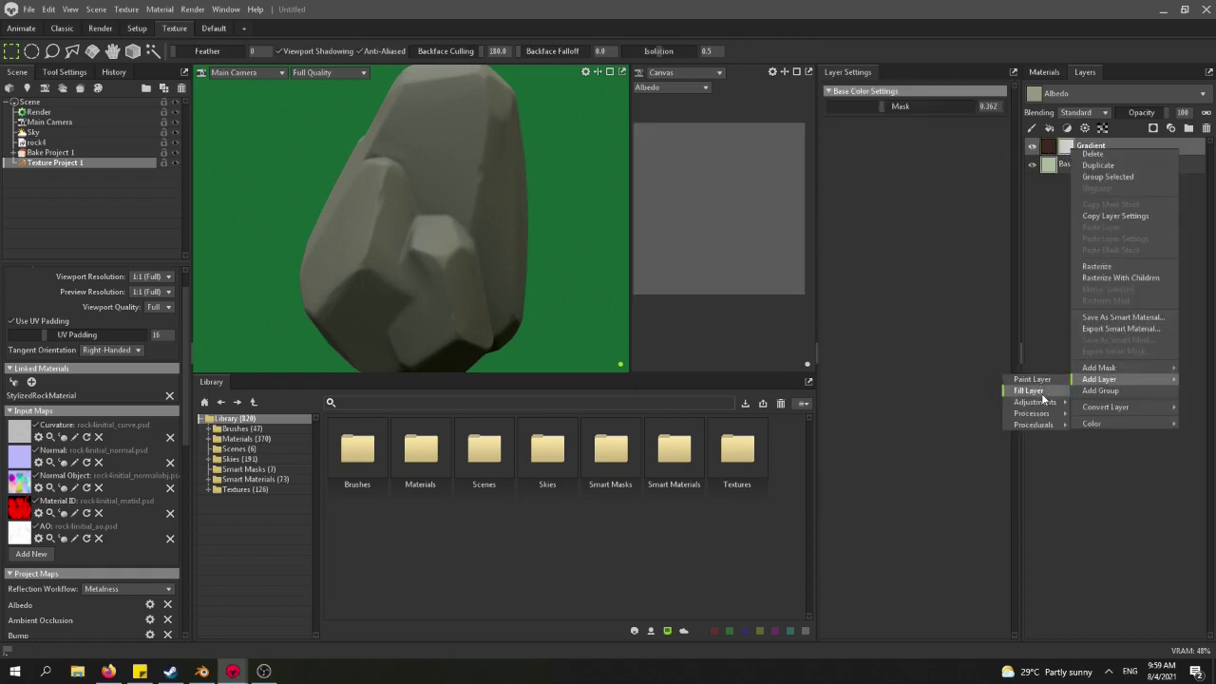
mouse_move(1047, 415)
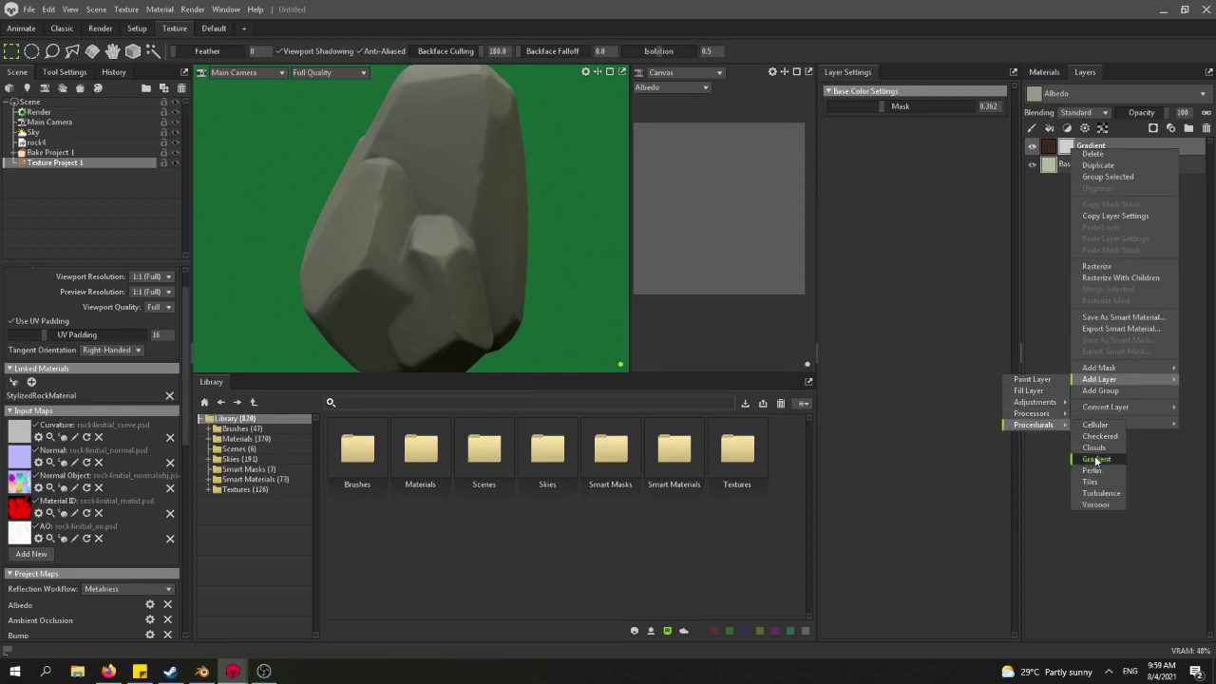
click(1096, 459)
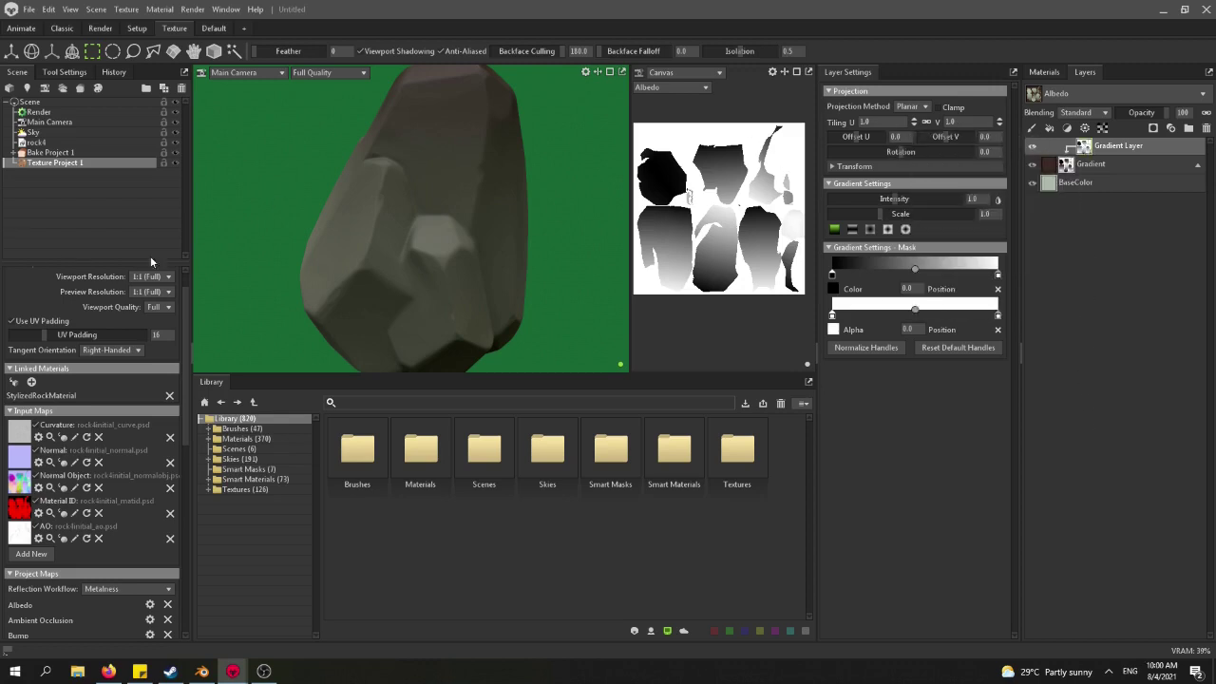
Set the procedural gradient's intensity to about 0.505 and its rotation to about 202.5.
drag(899, 202, 889, 201)
drag(907, 155, 948, 157)
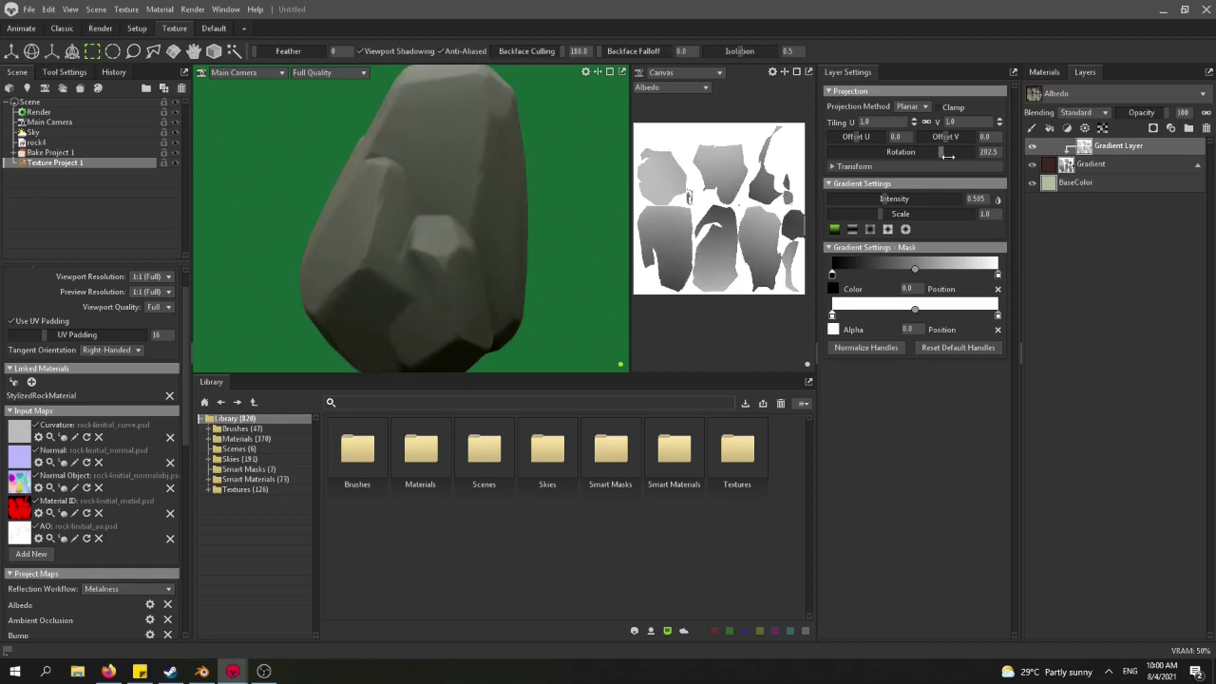
scroll(446, 205, down, 3)
alt+drag(466, 198, 424, 190)
scroll(424, 190, up, 2)
Shift the gradient's white color handle to about 0.947, its color midpoint to about 0.548 and its alpha midpoint to about 0.492.
drag(915, 269, 989, 275)
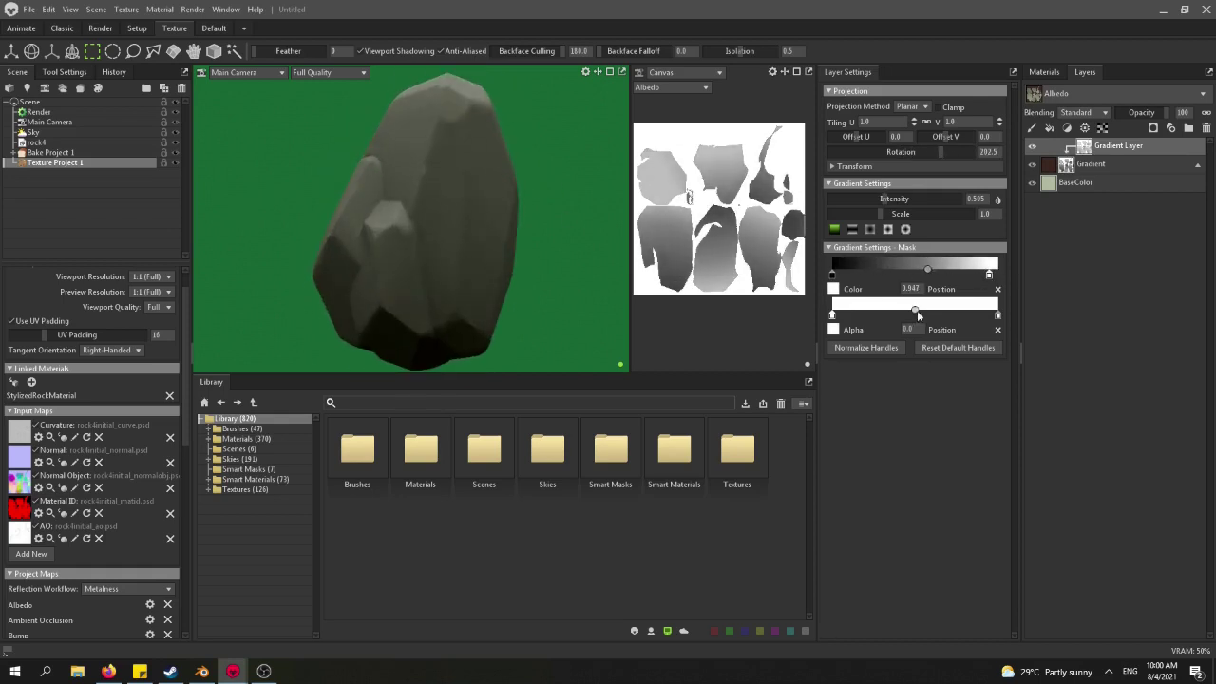
drag(917, 312, 915, 312)
mouse_move(928, 269)
mouse_down()
mouse_move(885, 270)
mouse_move(918, 270)
mouse_up()
scroll(475, 199, up, 2)
mouse_move(475, 199)
alt+mouse_down()
mouse_move(534, 198)
mouse_move(328, 216)
alt+mouse_up()
scroll(533, 199, down, 2)
Raise the procedural gradient's intensity to about 0.6 and set its scale to about 0.941.
drag(884, 199, 892, 215)
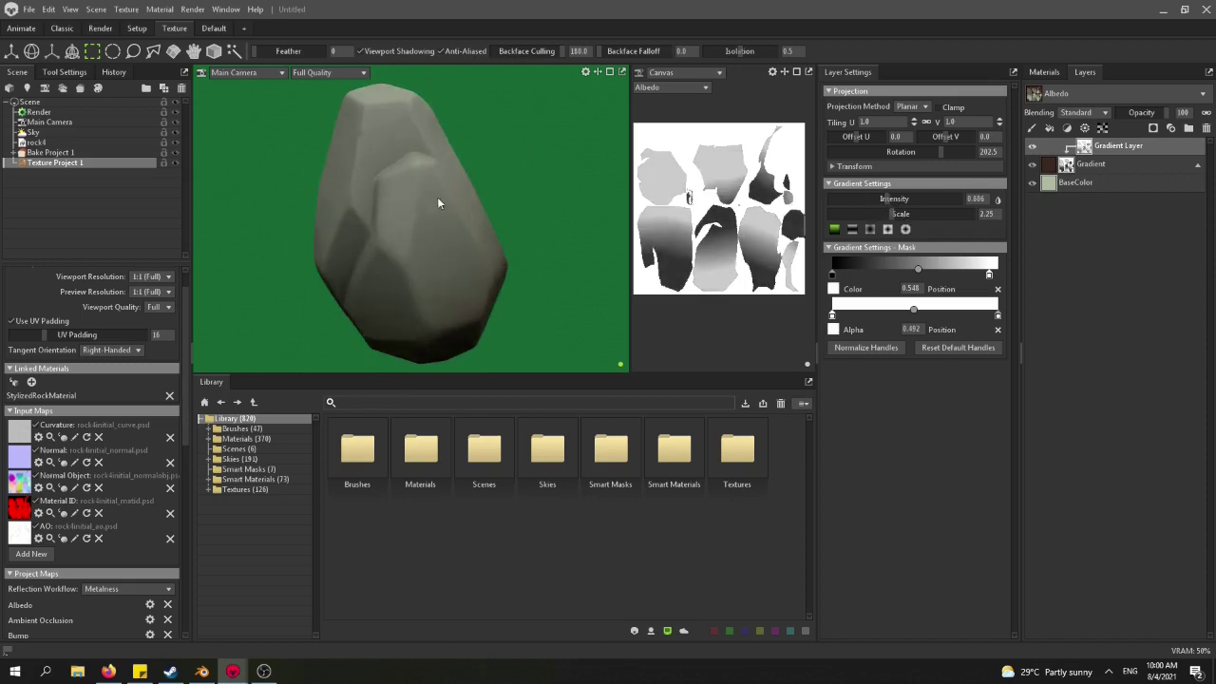
alt+drag(438, 203, 336, 183)
drag(892, 215, 880, 214)
alt+drag(276, 196, 399, 205)
click(1065, 165)
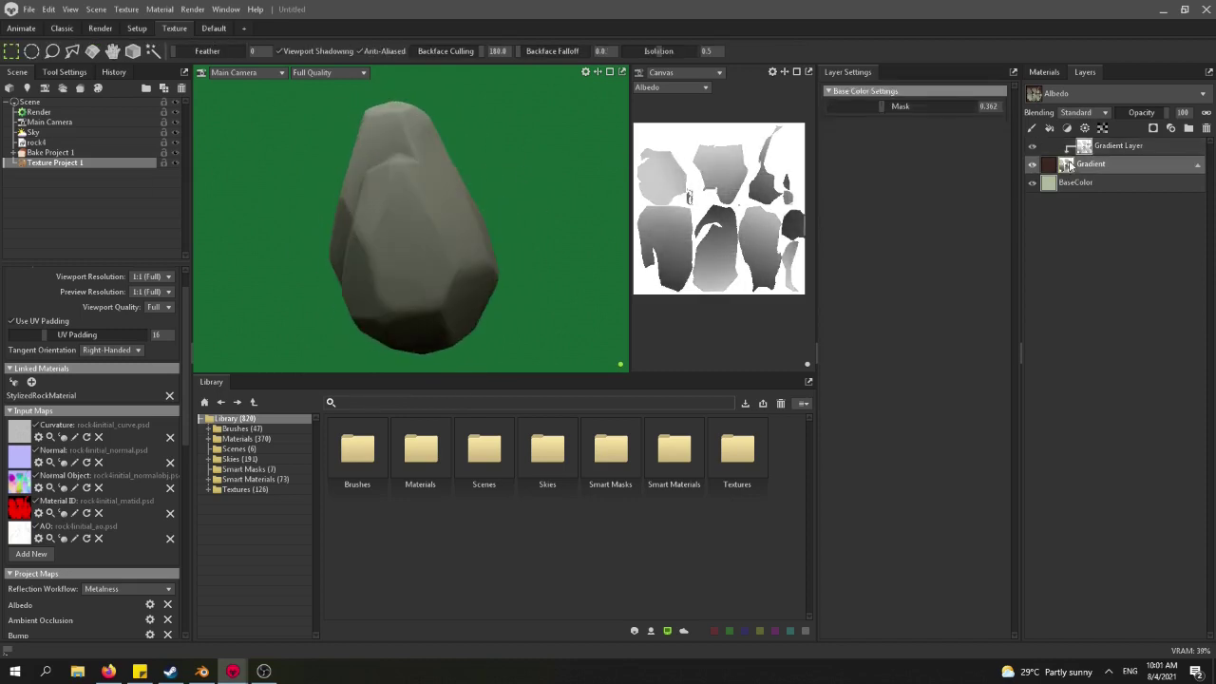
click(1050, 165)
click(1066, 147)
click(1081, 149)
click(1070, 165)
click(1051, 166)
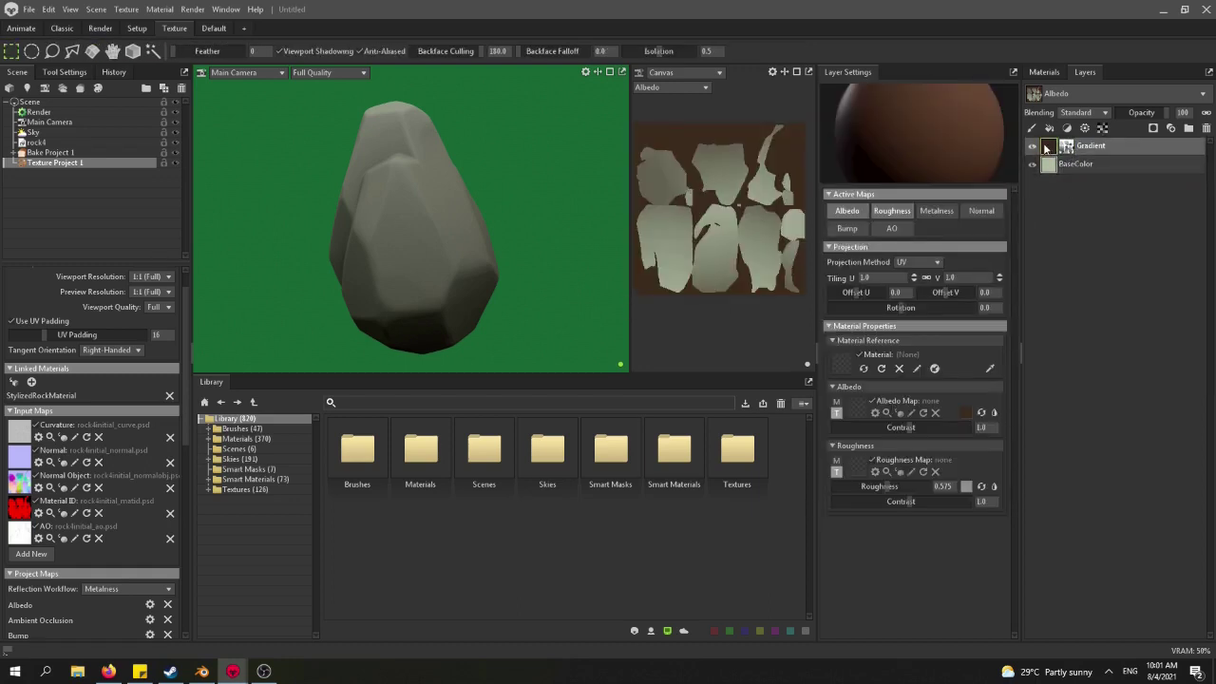
key(ctrl+z)
Add a black color mask to the procedural gradient layer.
click(1088, 145)
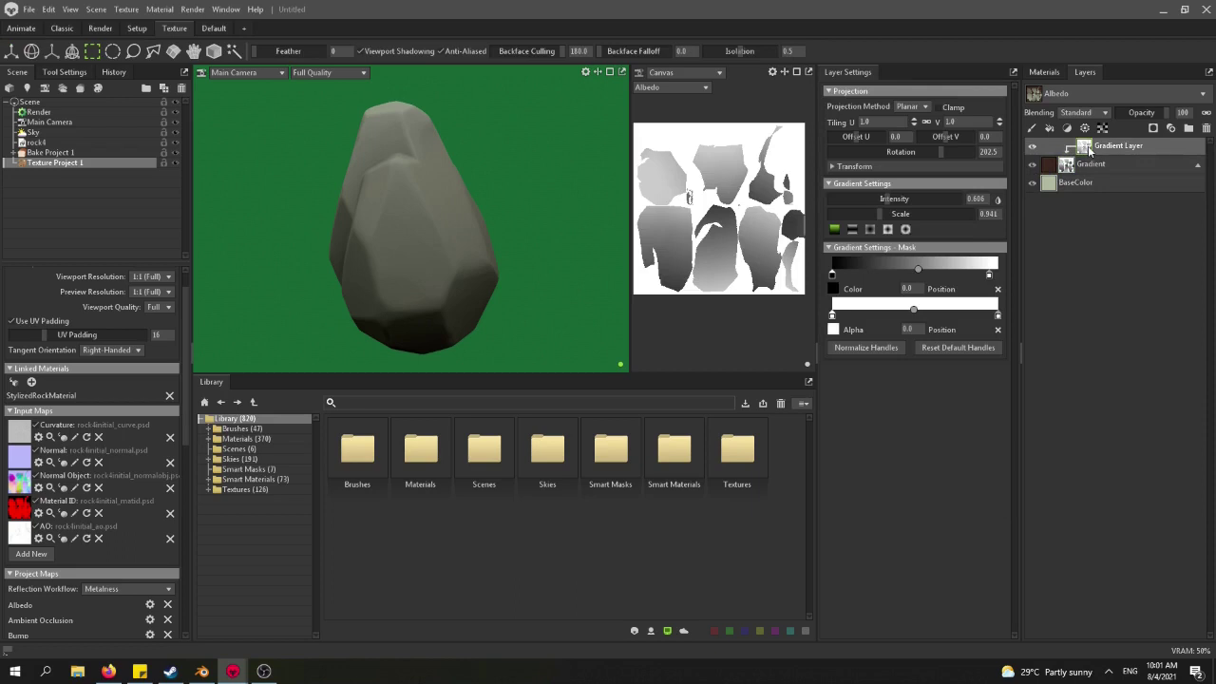
right_click(1088, 145)
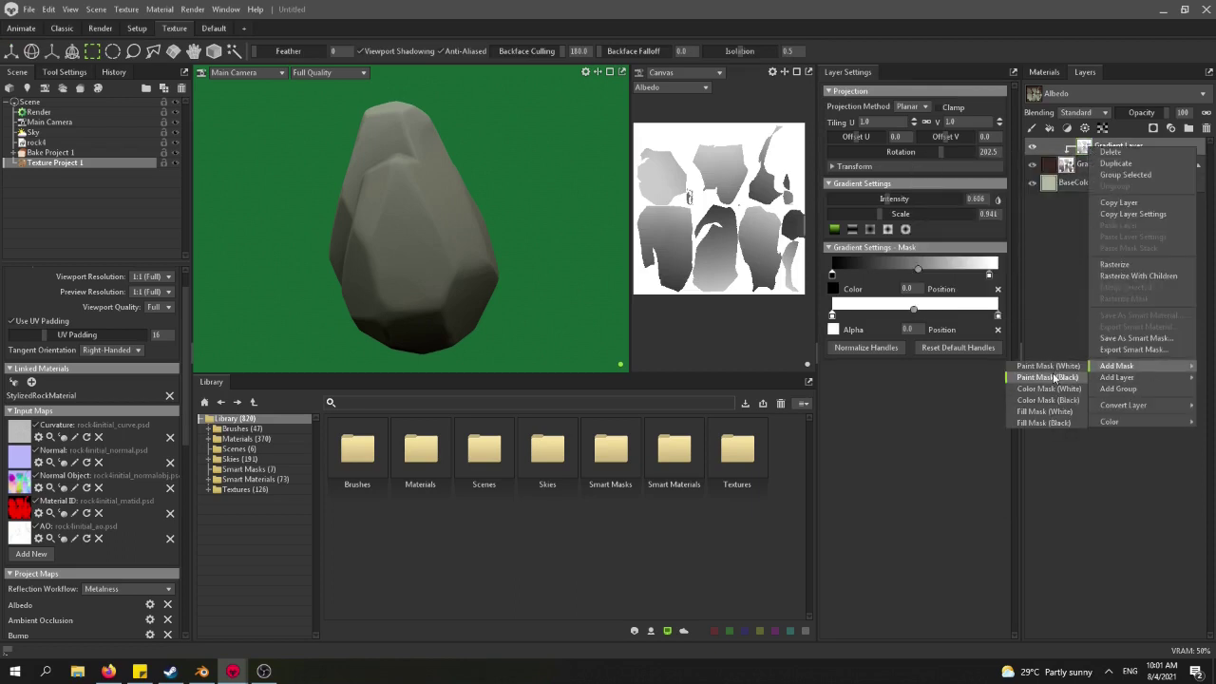
click(1048, 400)
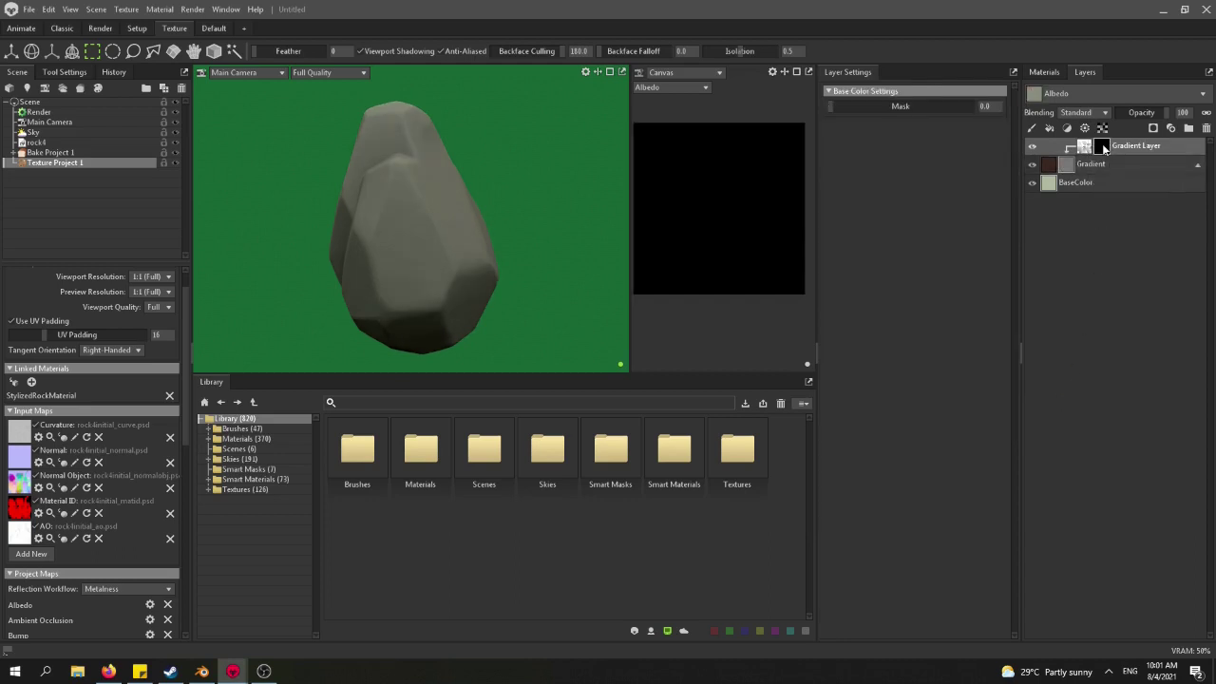
Set the procedural gradient layer's mask value to about 0.554, judging the shading from several sides of the rock.
drag(830, 106, 919, 107)
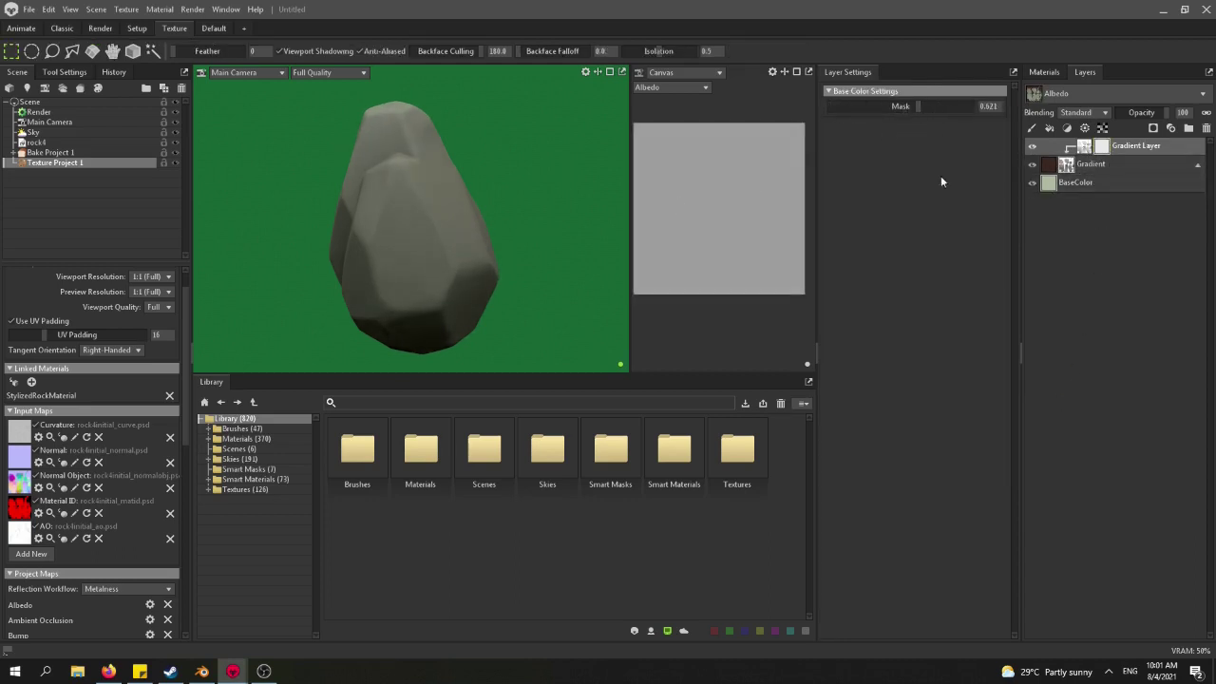
drag(429, 207, 244, 222)
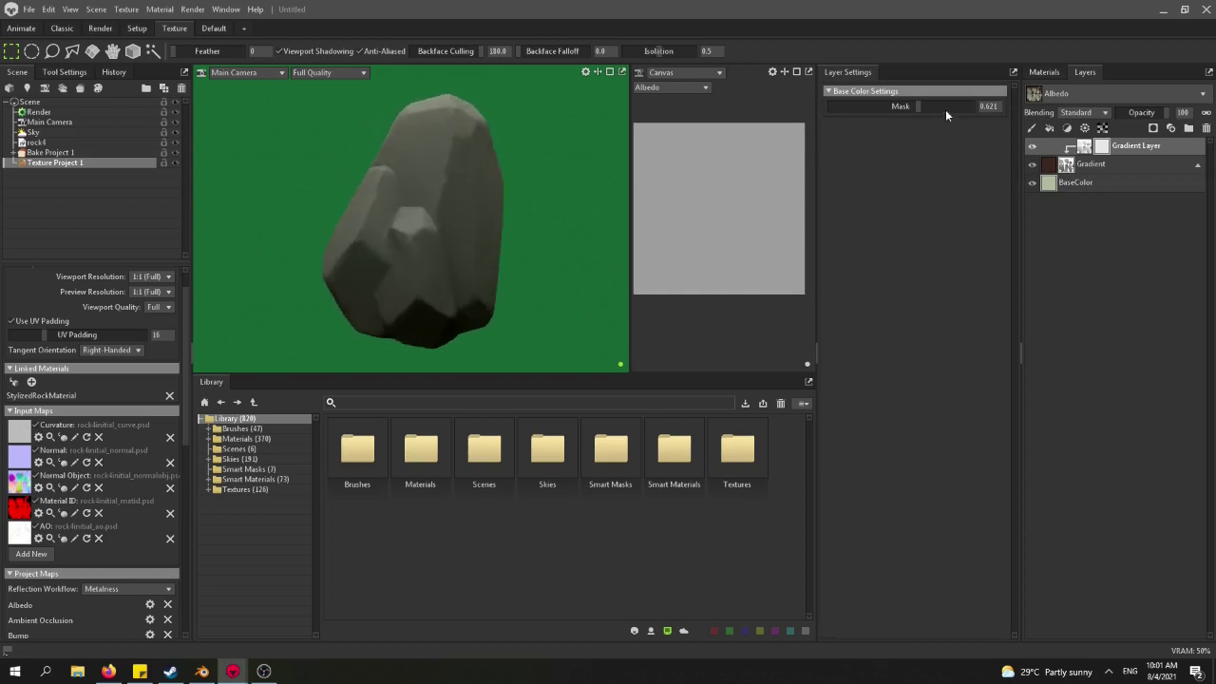
drag(926, 108, 893, 106)
drag(380, 185, 326, 181)
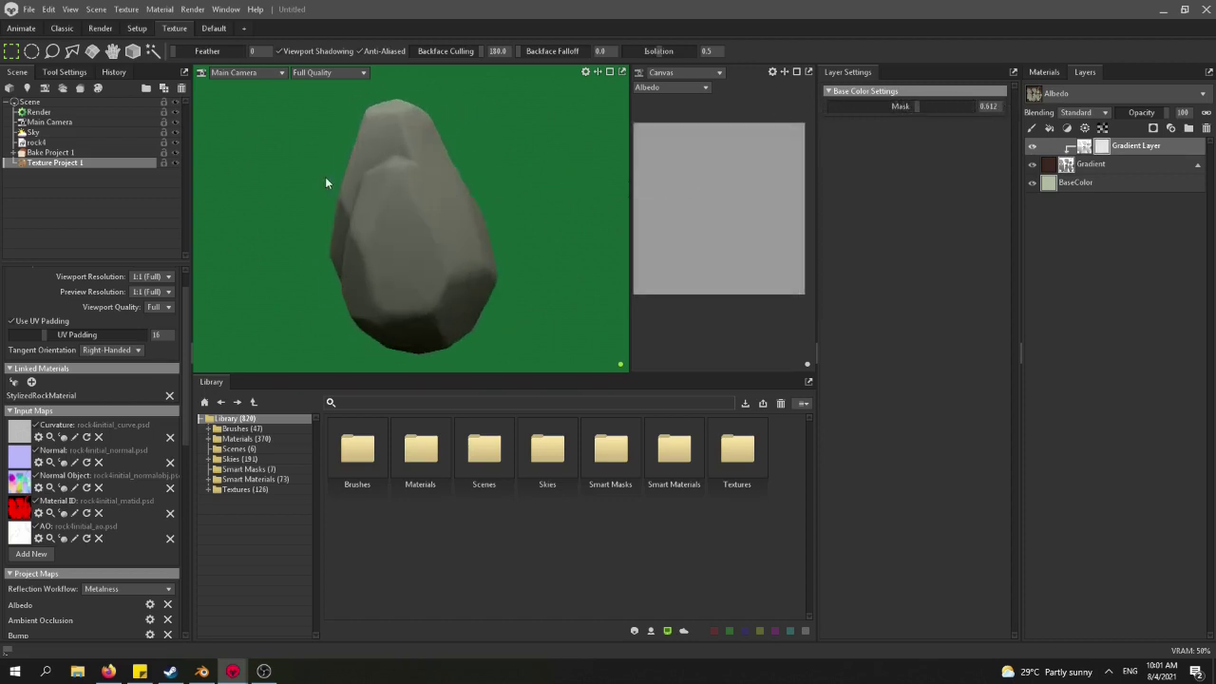
mouse_move(903, 107)
mouse_down()
mouse_move(914, 106)
mouse_move(879, 106)
mouse_move(915, 115)
mouse_up()
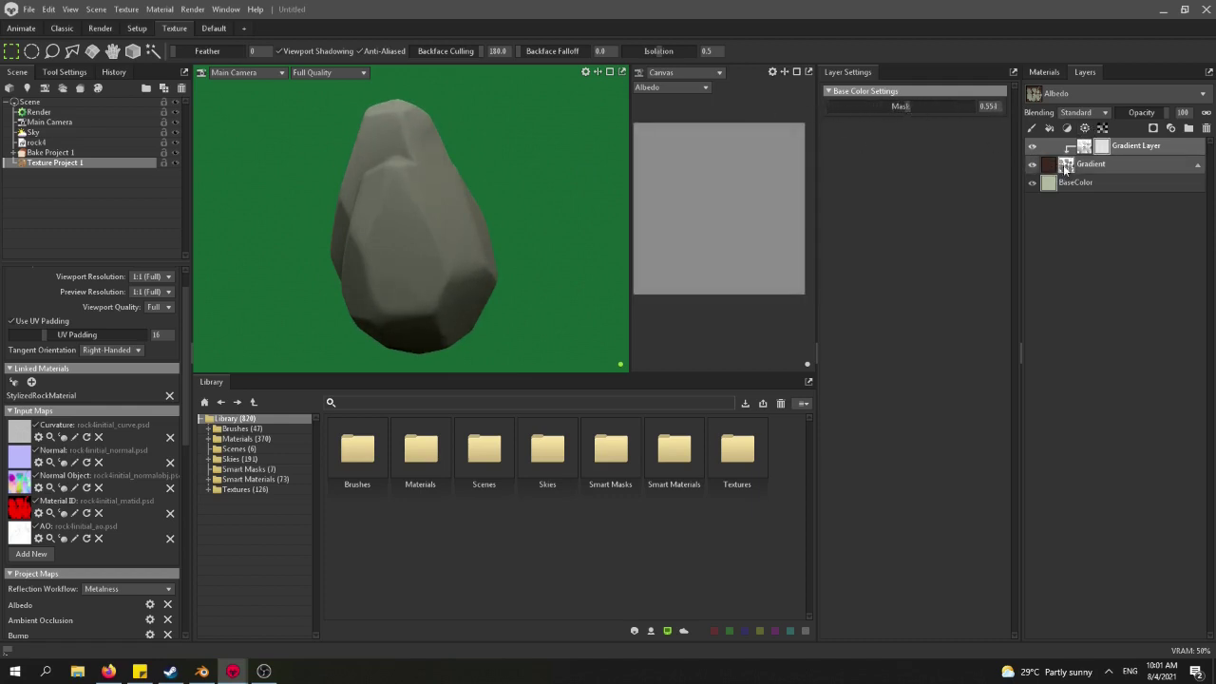
scroll(451, 205, down, 1)
alt+drag(450, 206, 421, 206)
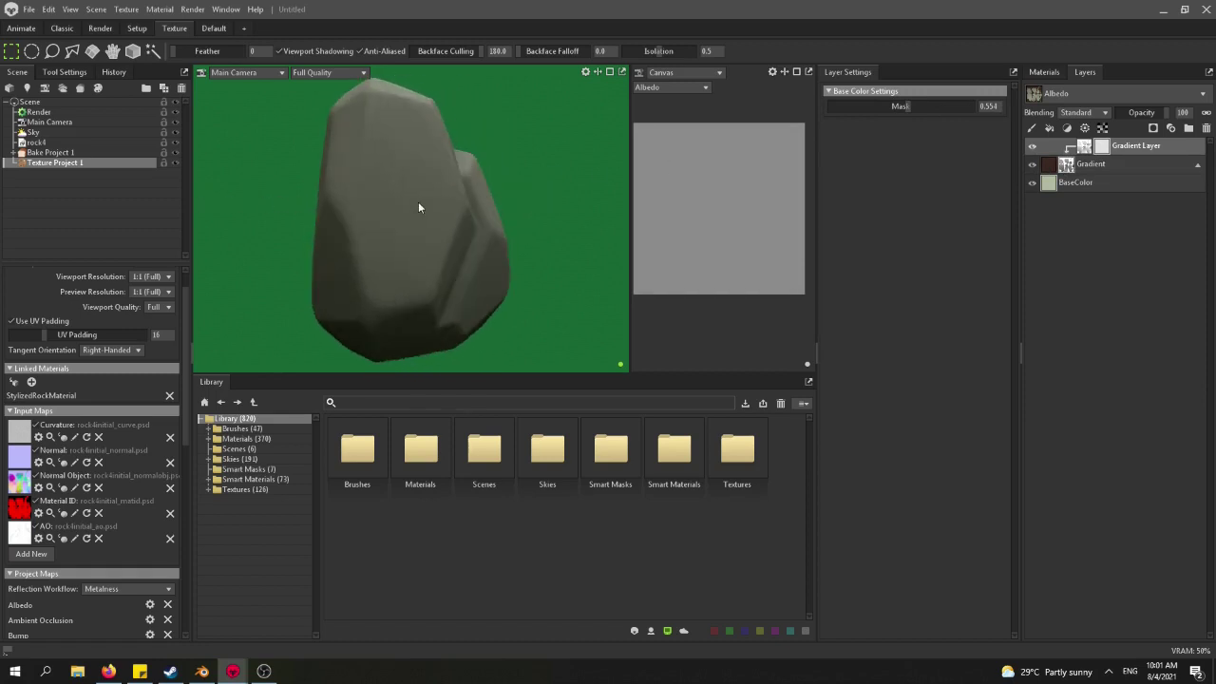
Collapse the Gradient layer's mask stack and add a new fill layer above Gradient.
click(1196, 165)
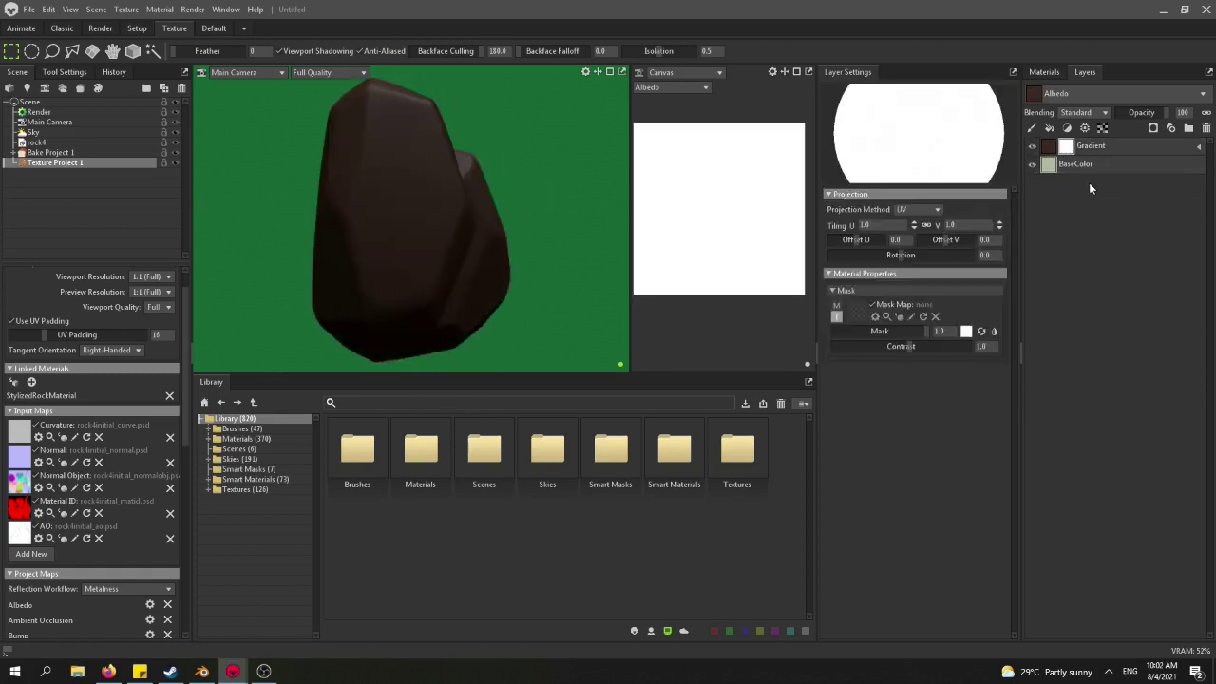
key(ctrl+z)
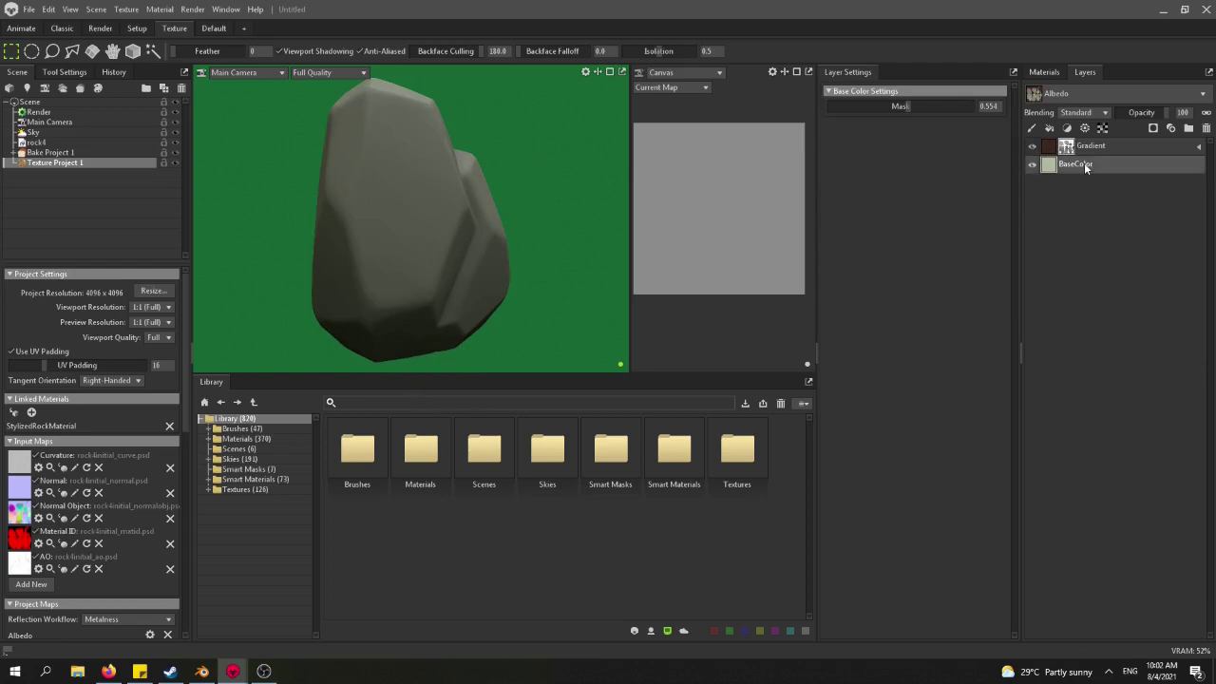
click(1083, 163)
right_click(1112, 189)
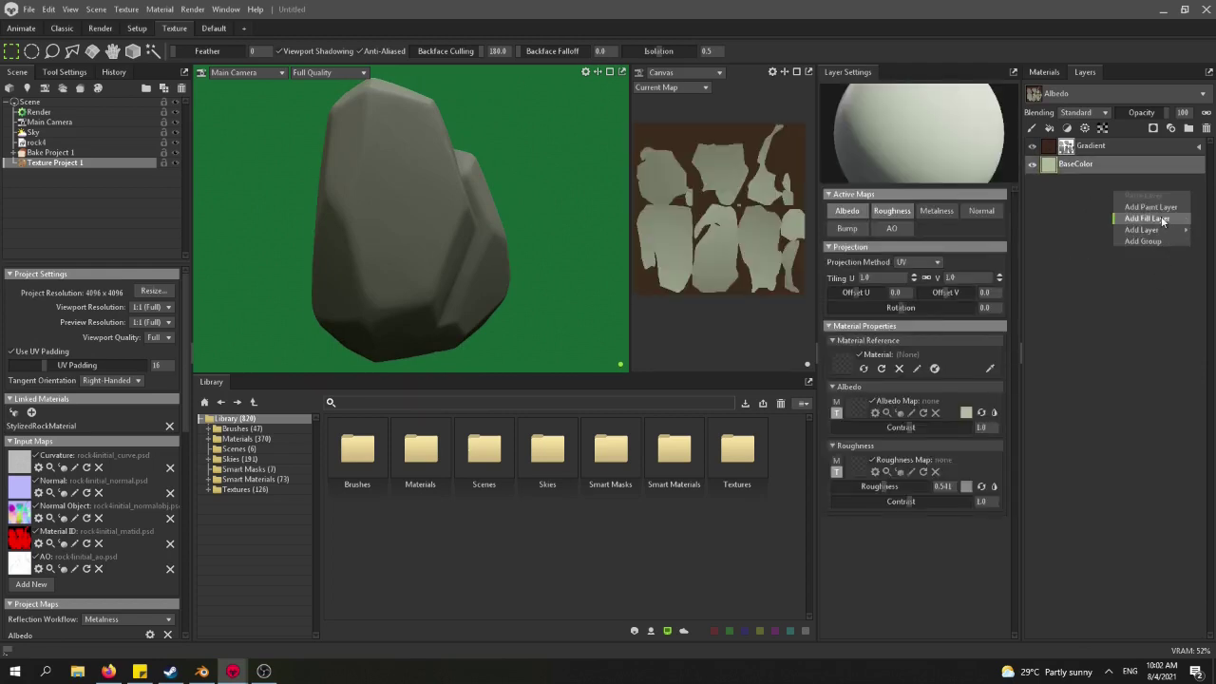
click(1149, 218)
drag(1079, 166, 1062, 143)
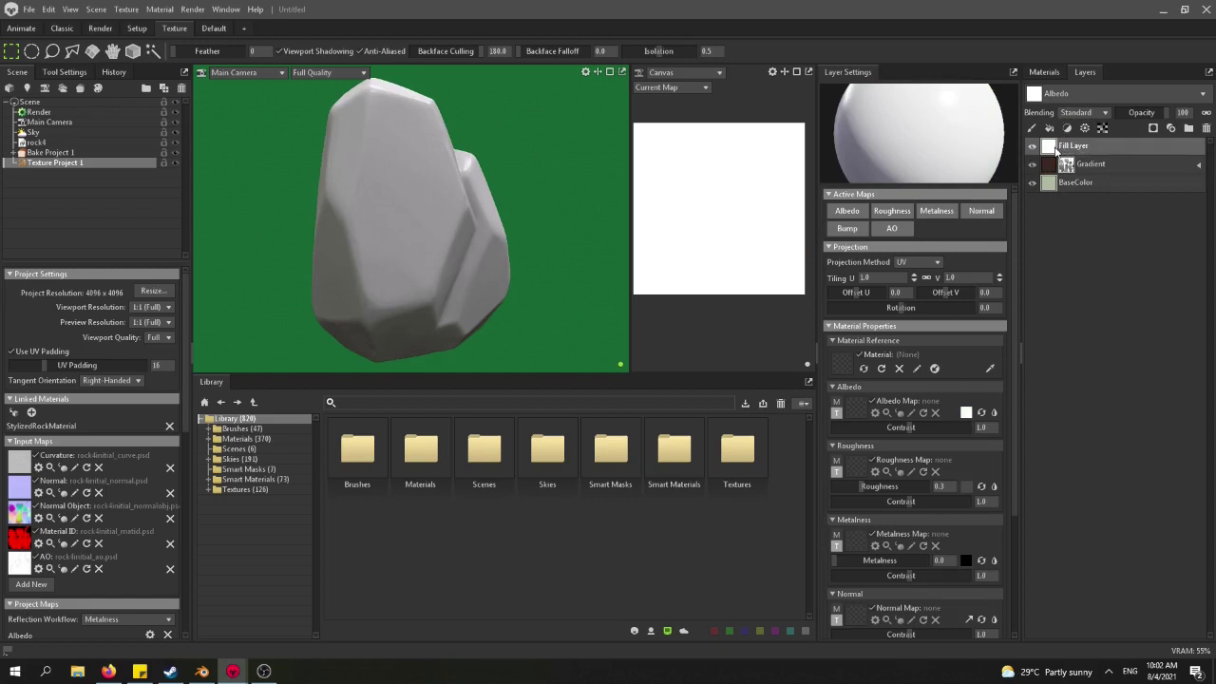
Keep only the albedo and roughness maps active on the new fill layer and set its roughness to about 0.582.
click(981, 213)
click(939, 212)
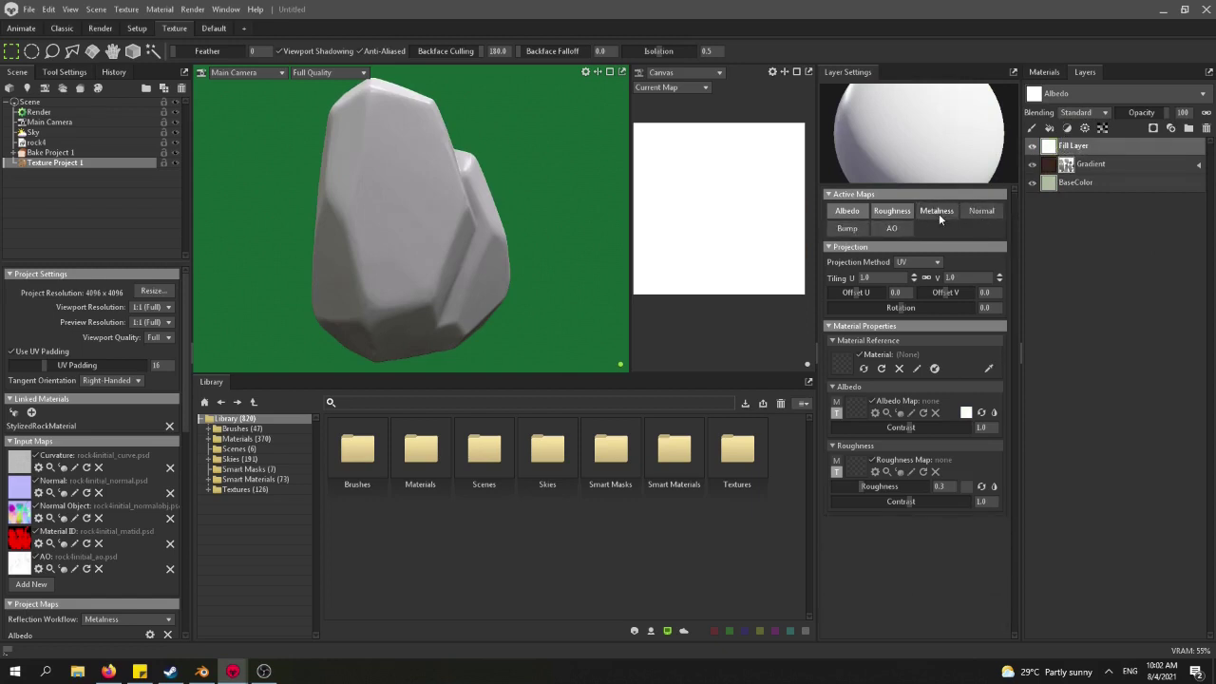
click(891, 211)
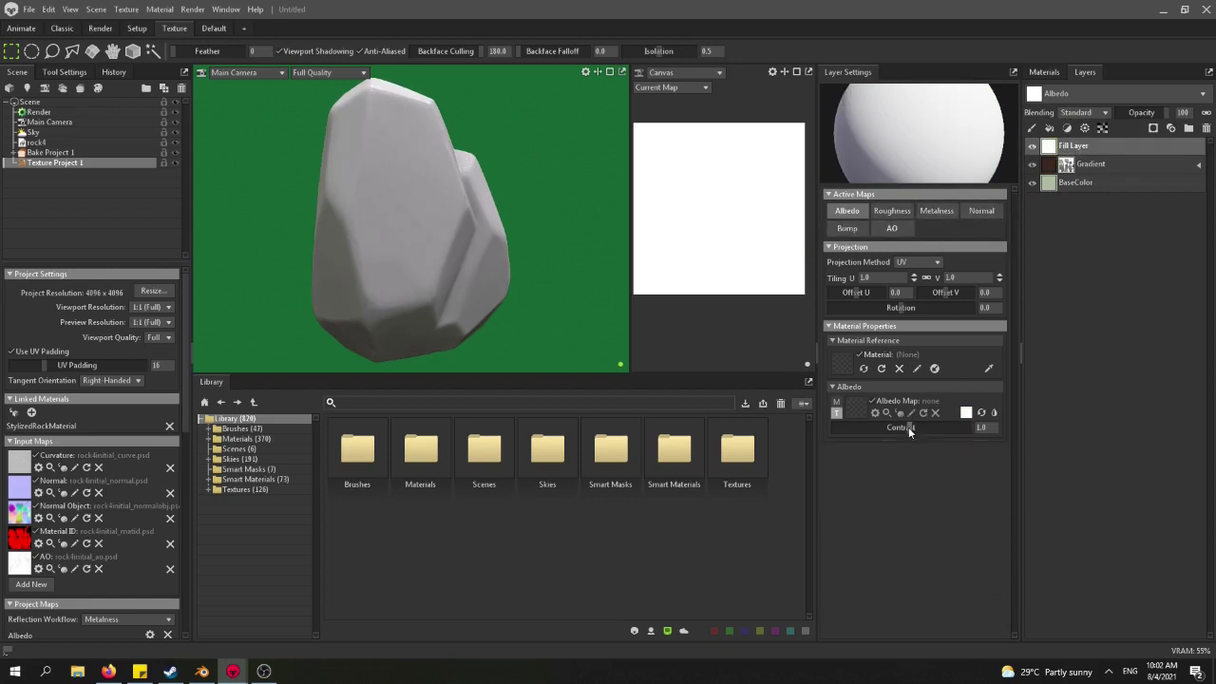
click(899, 211)
click(899, 211)
drag(500, 171, 522, 193)
click(891, 211)
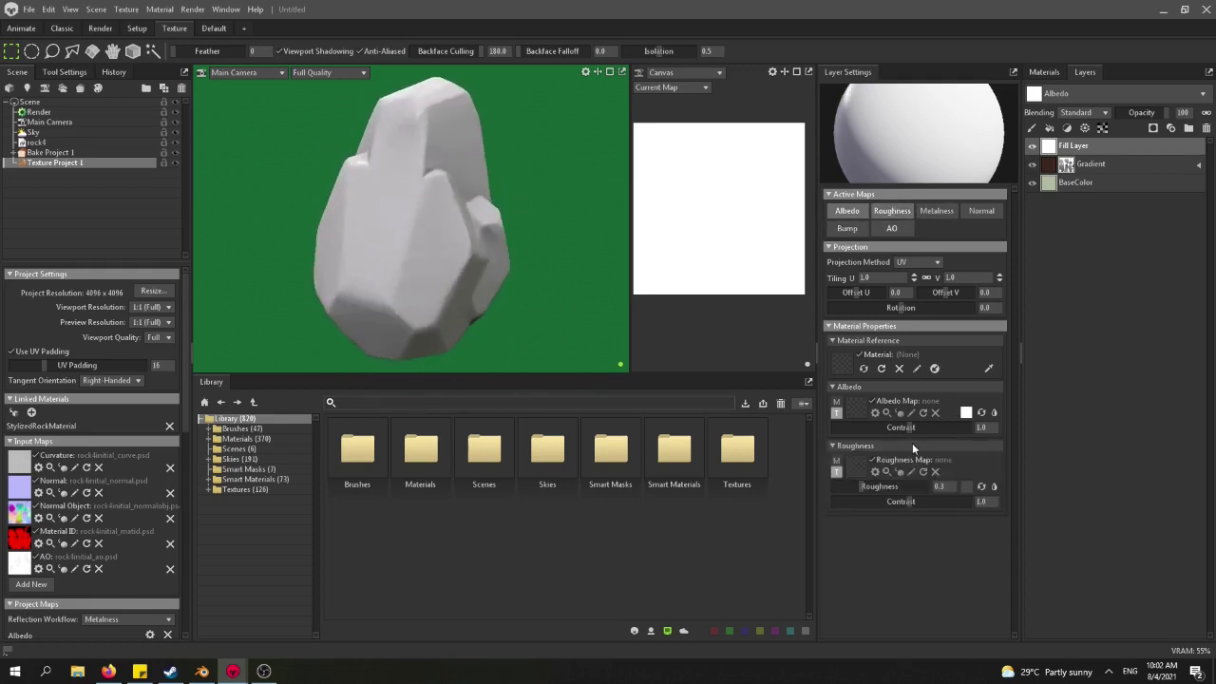
drag(862, 485, 891, 488)
alt+drag(484, 198, 418, 170)
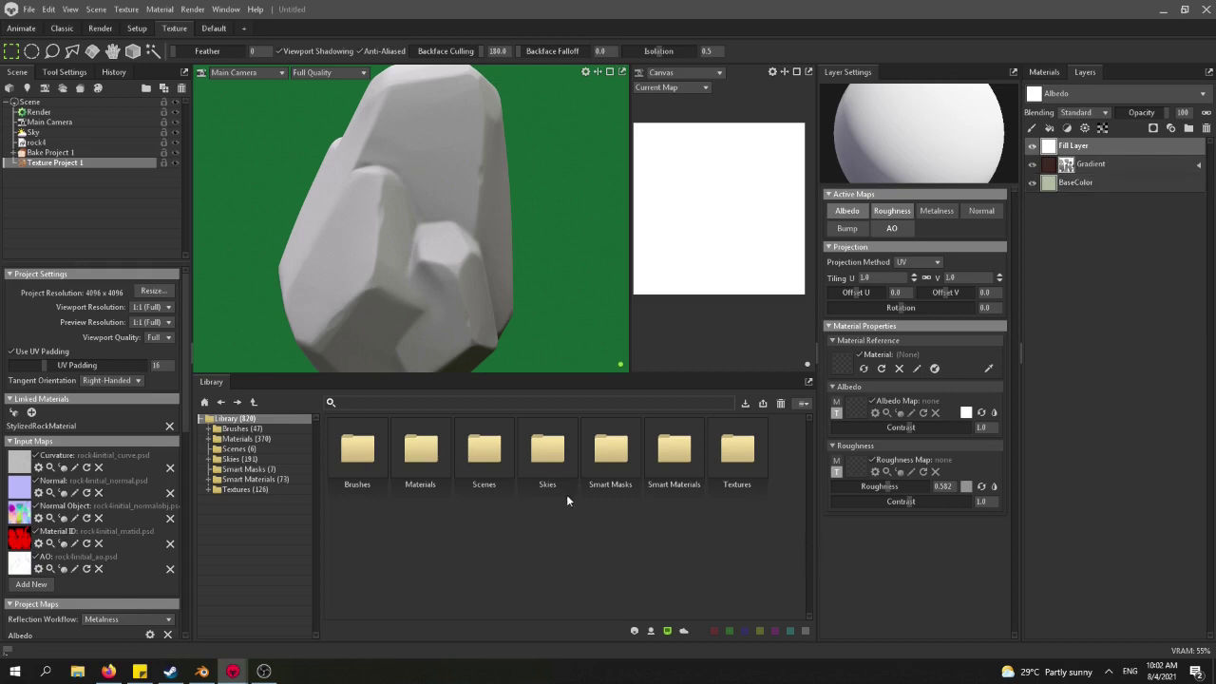
Assign the Fingerprint Heavy texture from the texture library as the new fill layer's albedo map.
click(264, 492)
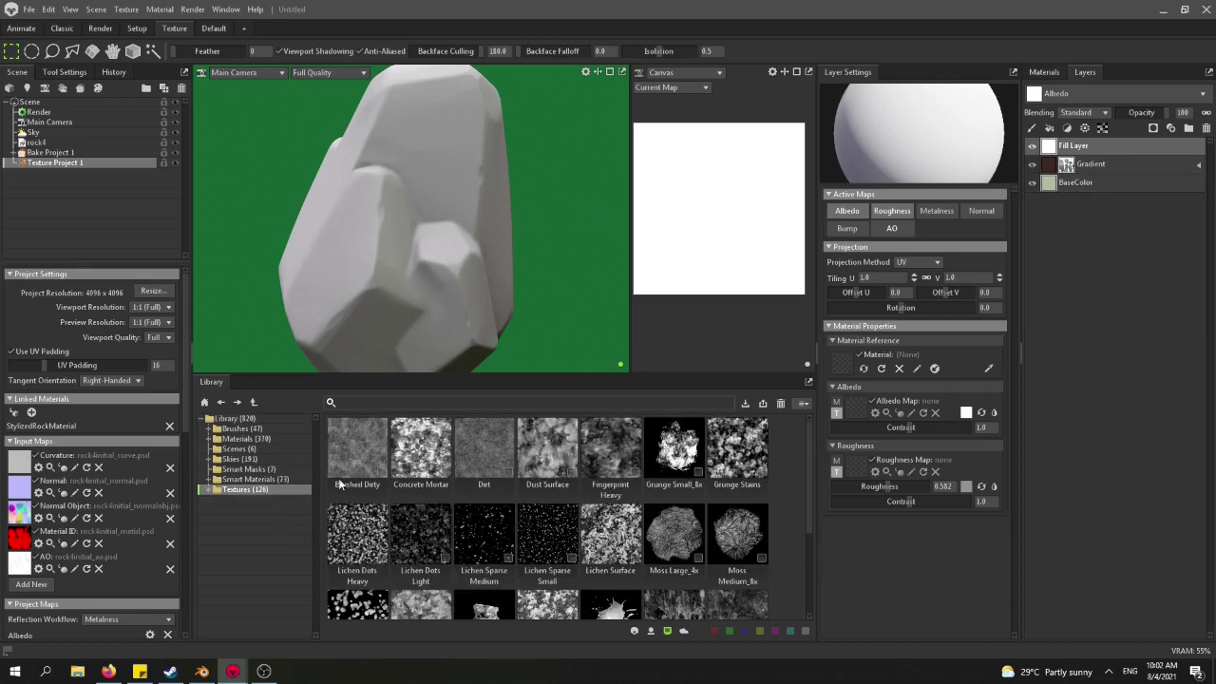
scroll(563, 531, down, 3)
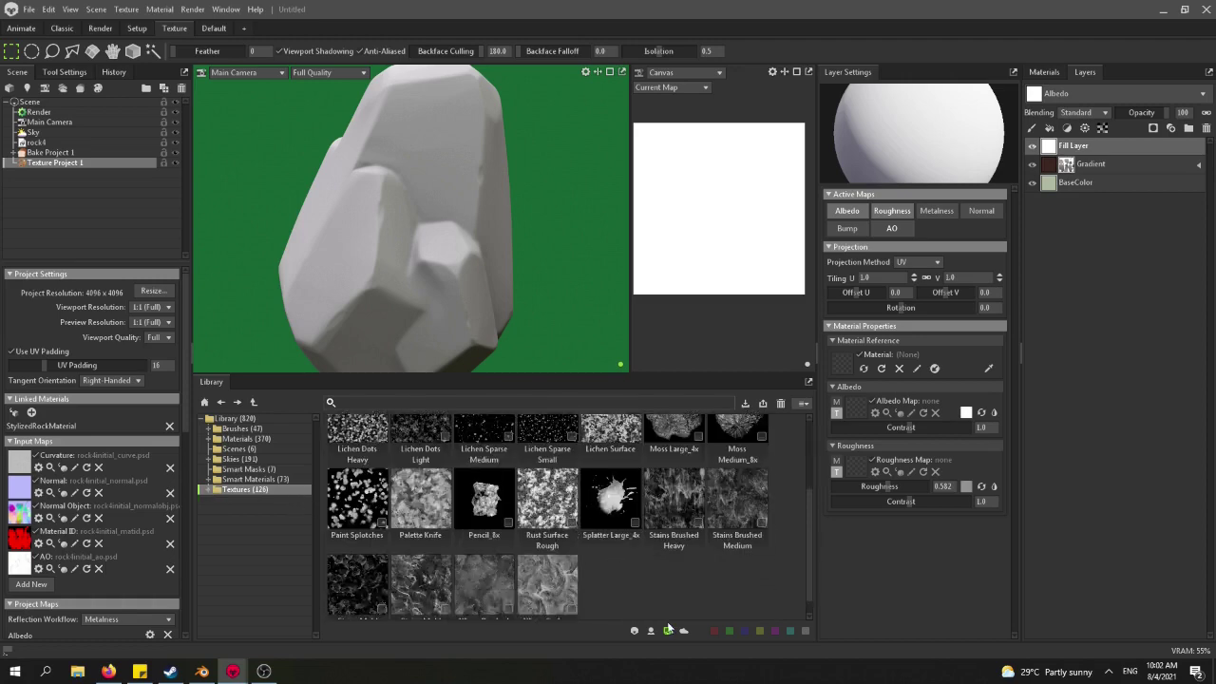
scroll(589, 532, up, 3)
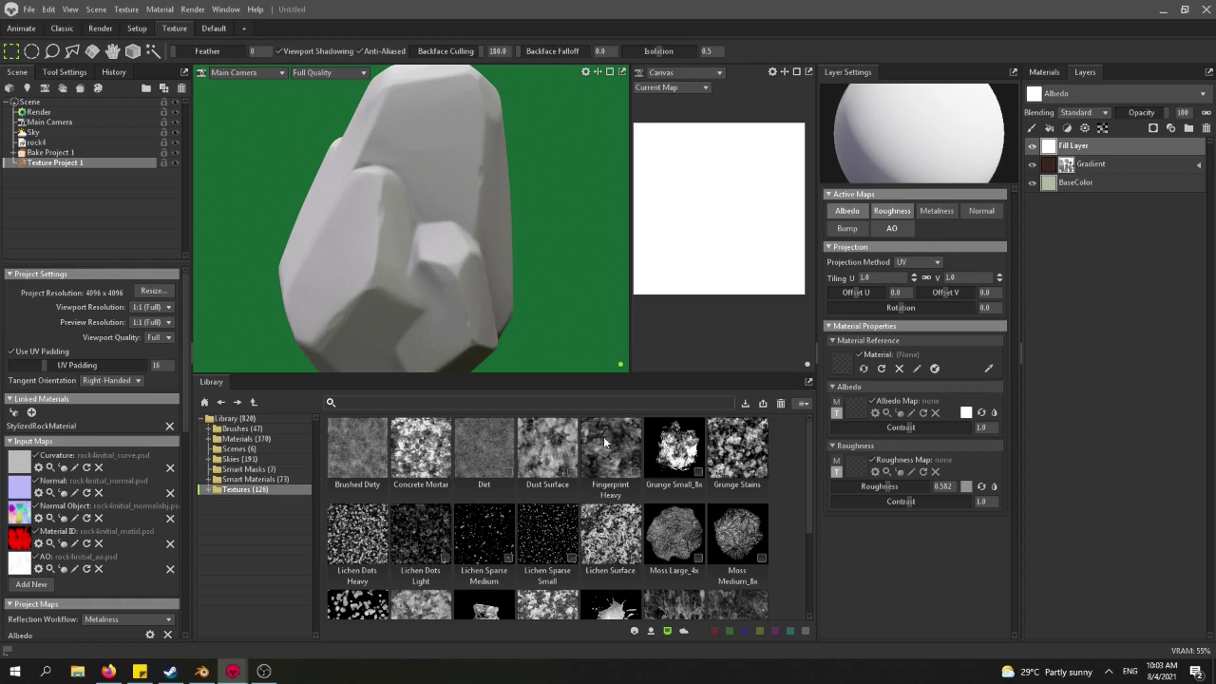
drag(611, 439, 860, 414)
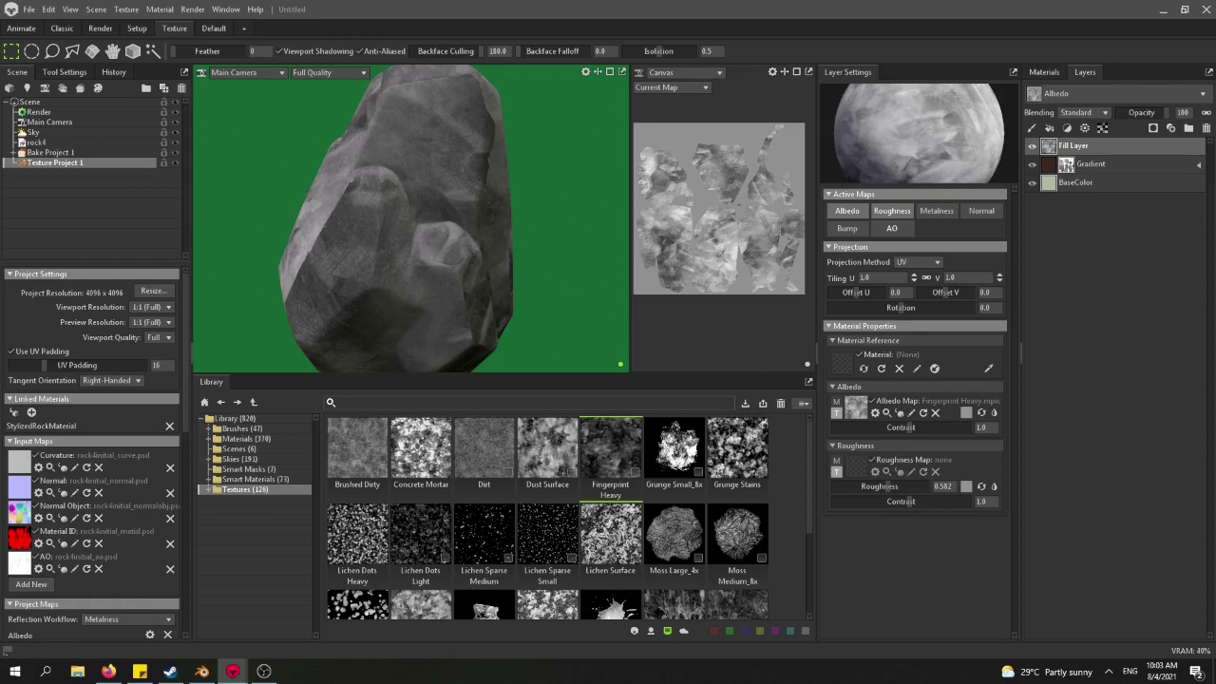
Tint the fill layer's albedo map with the dark olive color 4a4729.
click(968, 413)
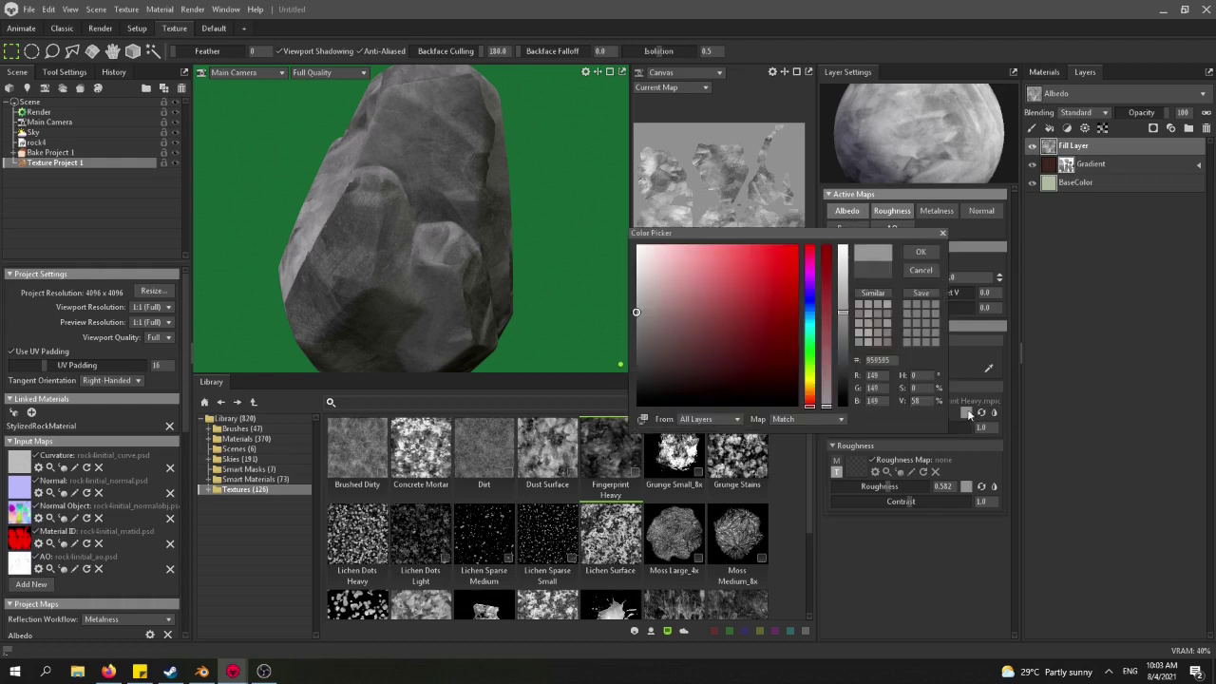
double_click(880, 361)
text(4a4729)
key(Return)
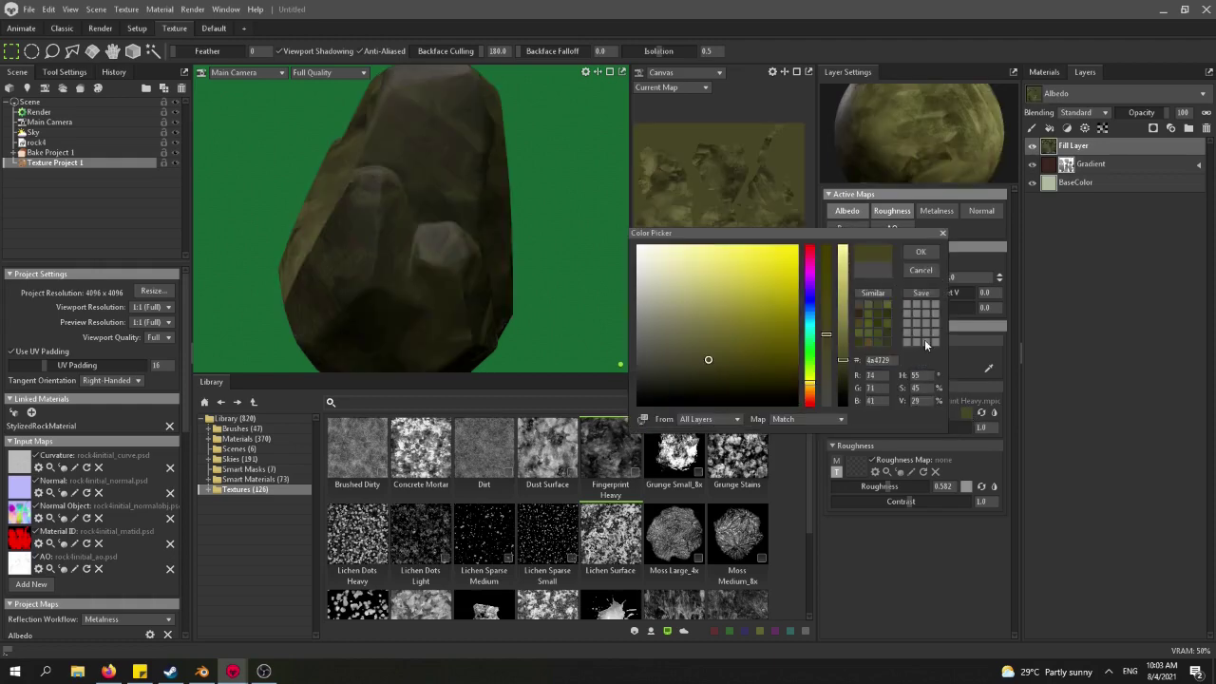
click(921, 252)
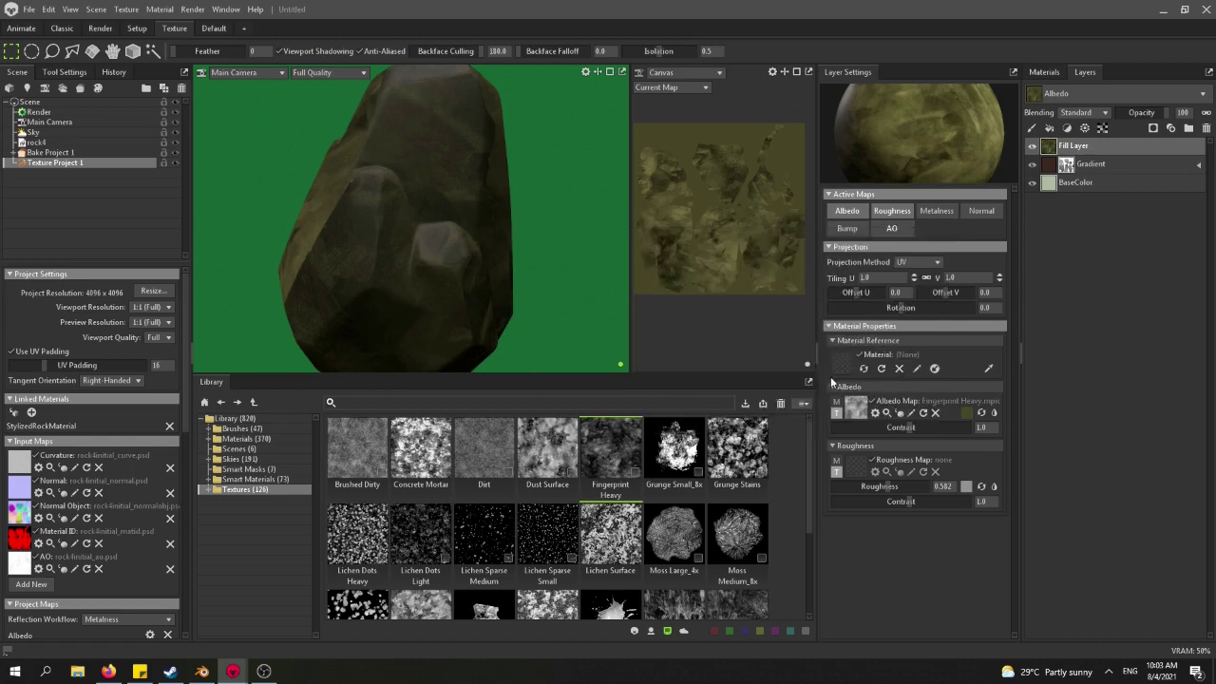
Set the fill layer's tiling to 4 and its projection method to Tri-Planar.
double_click(863, 278)
text(4)
key(Return)
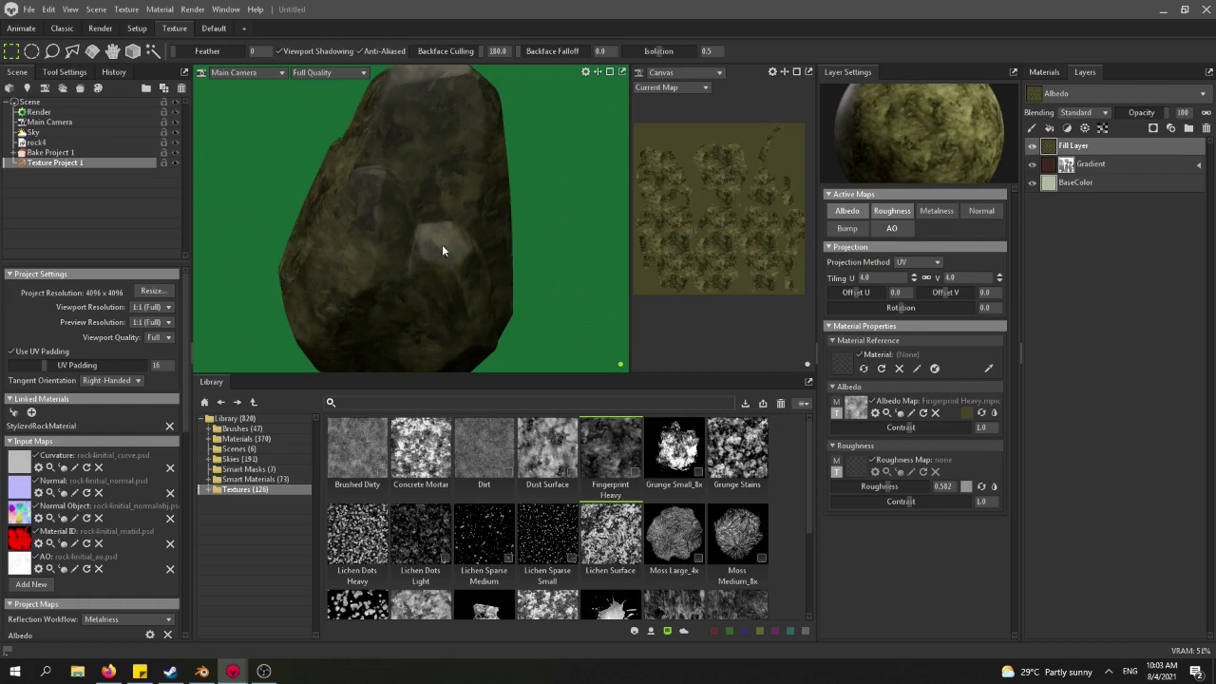
drag(441, 250, 531, 242)
click(913, 260)
click(920, 285)
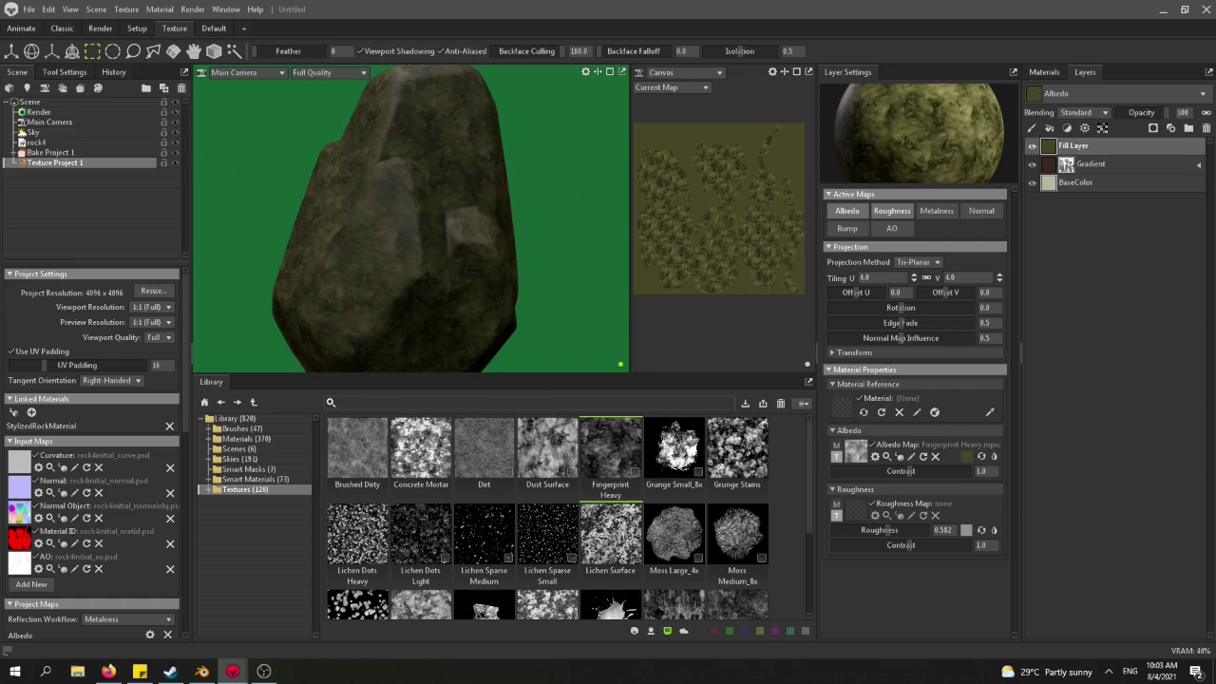
Add a white color mask to the fill layer.
right_click(1077, 148)
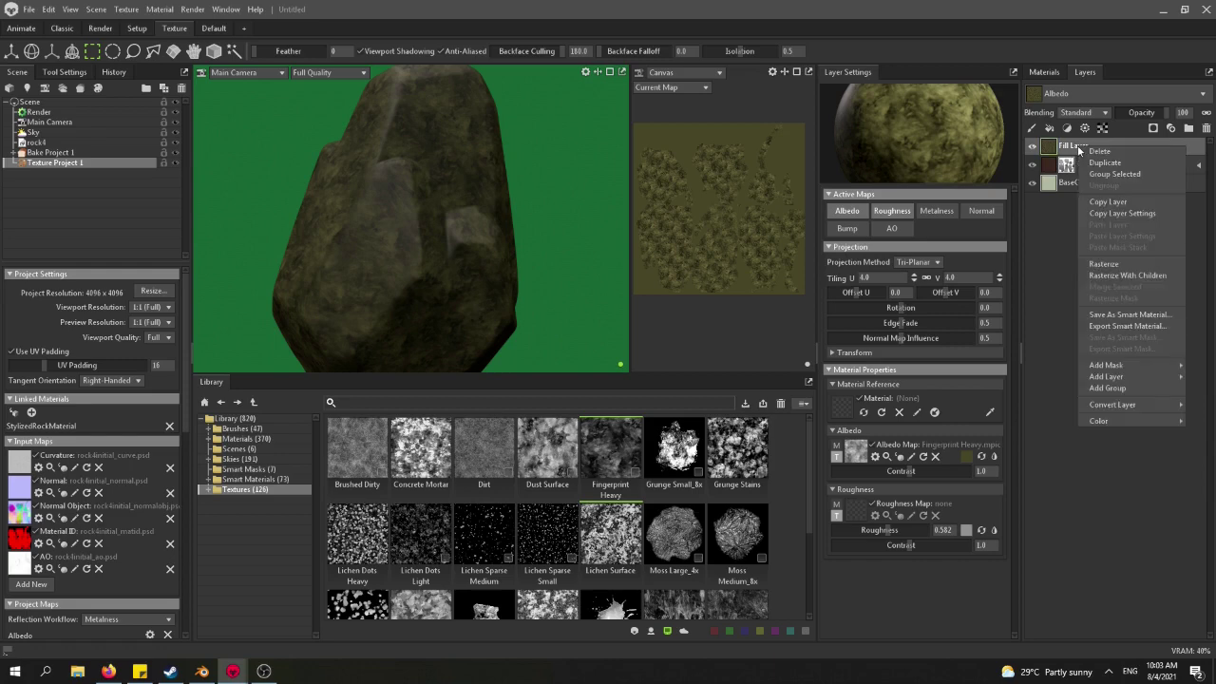
mouse_move(1121, 367)
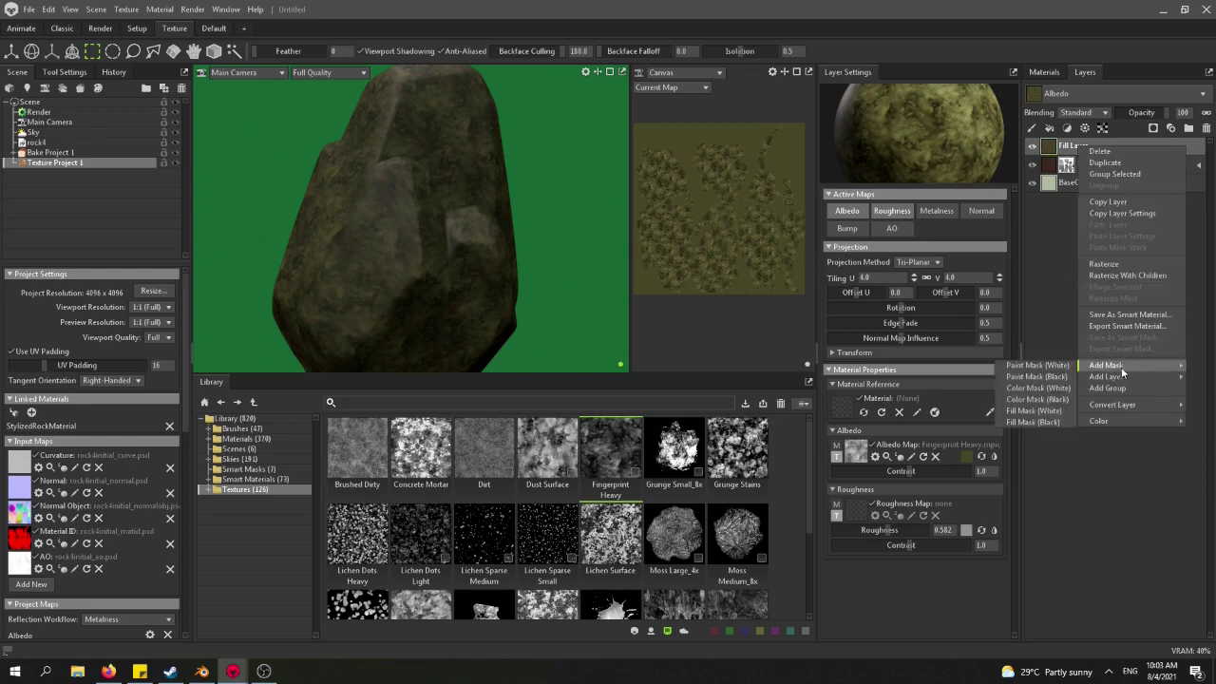
click(1040, 388)
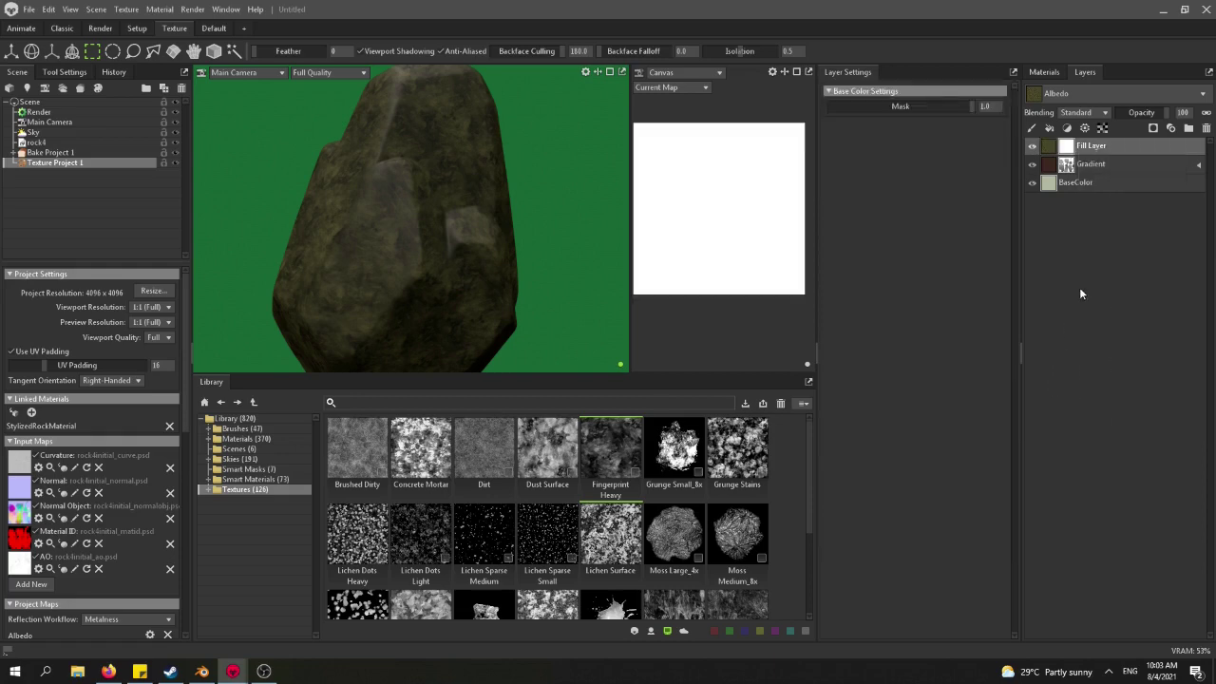
Try lowering the fill layer's mask value to about 0.384, judging the rock from different angles and distances.
drag(939, 110, 881, 116)
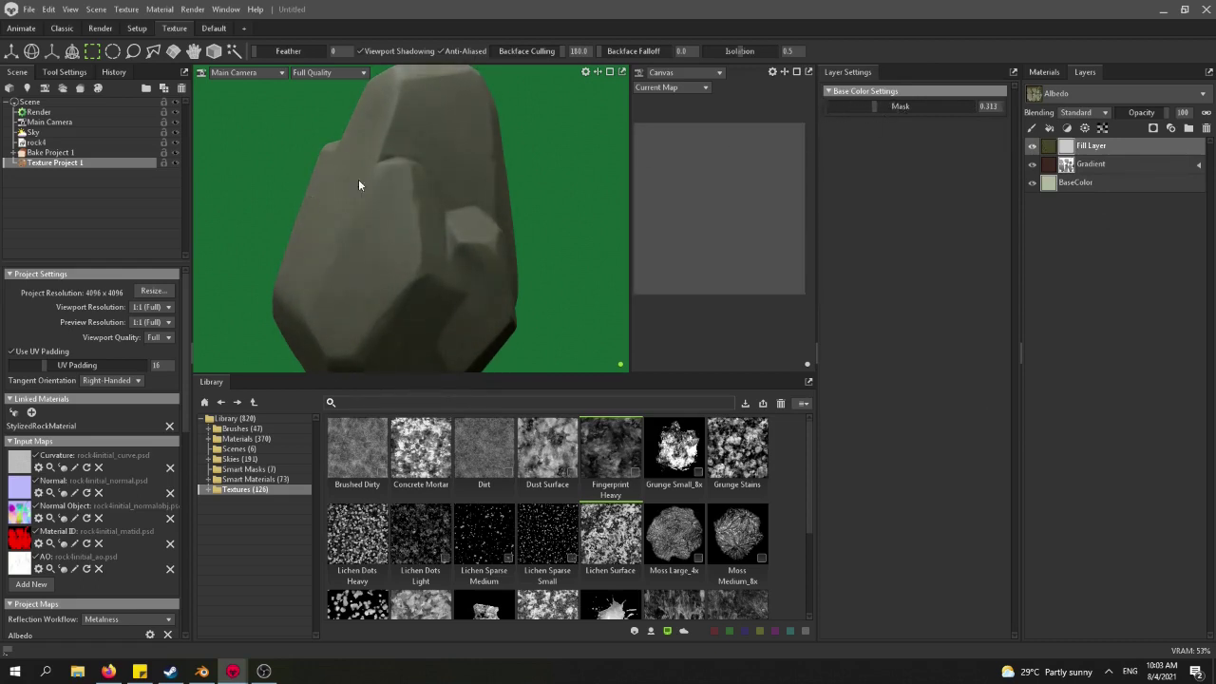
alt+drag(359, 184, 419, 173)
alt+right_drag(419, 173, 446, 289)
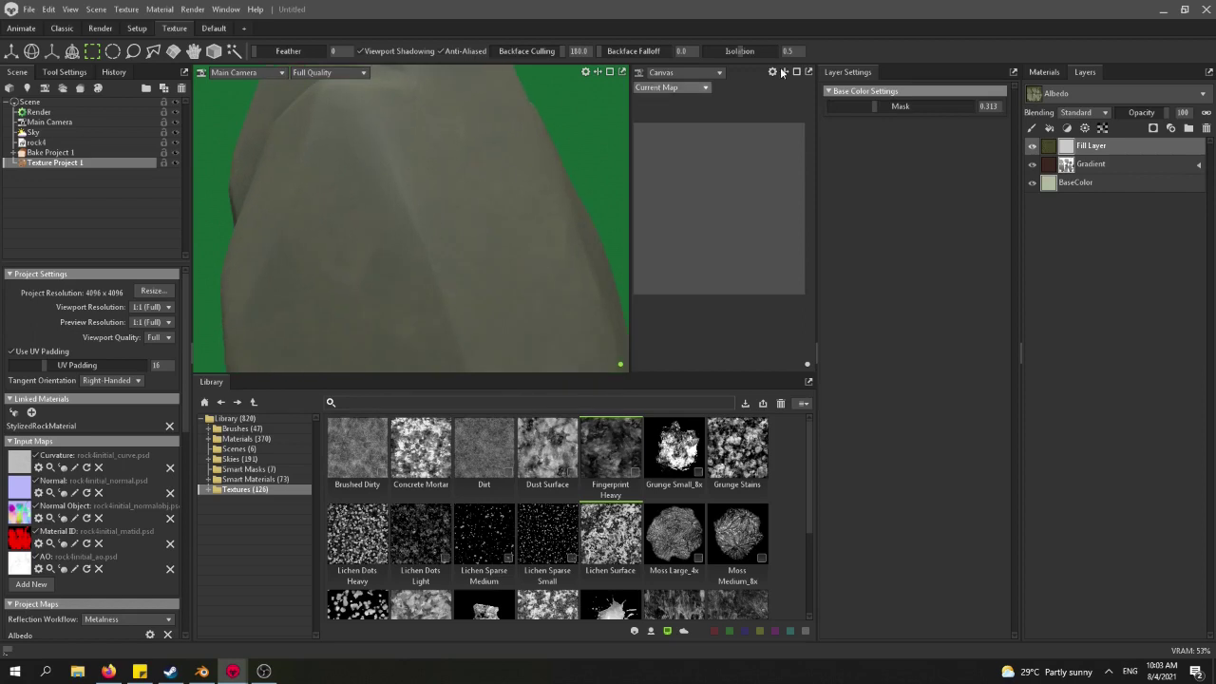
drag(875, 107, 885, 107)
drag(475, 204, 557, 249)
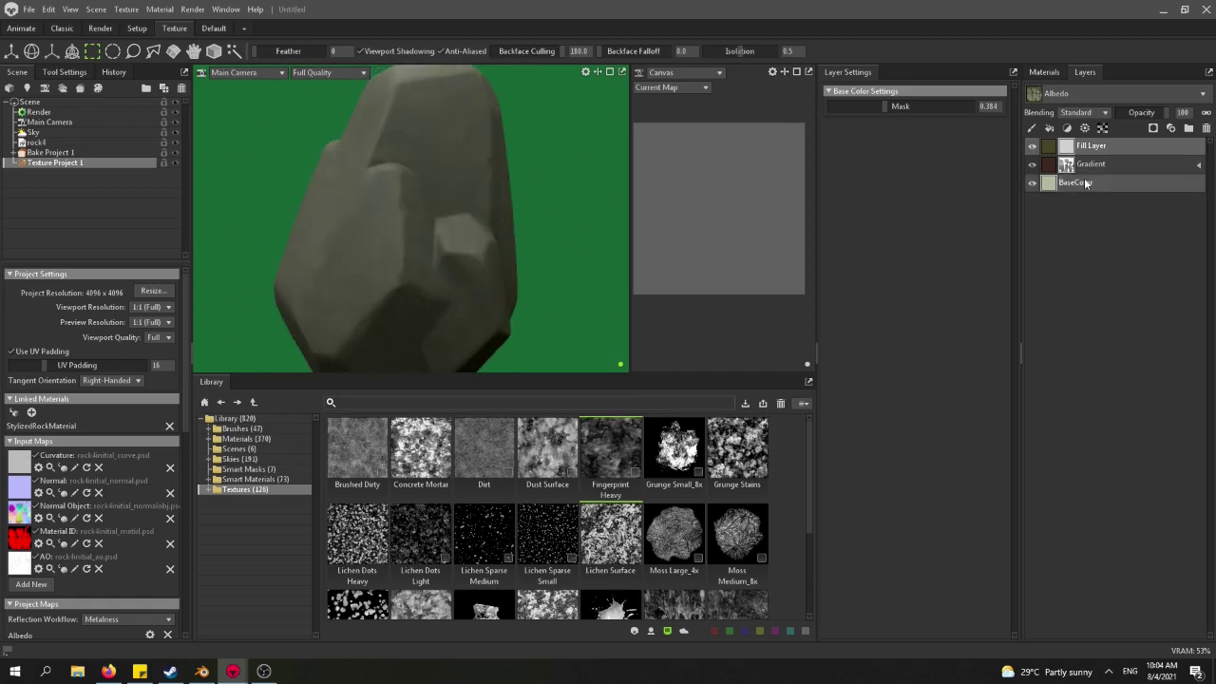
Add a Levels adjustment to the fill layer and set its albedo input levels to about 0.019, 1.391 and 0.851.
click(1051, 149)
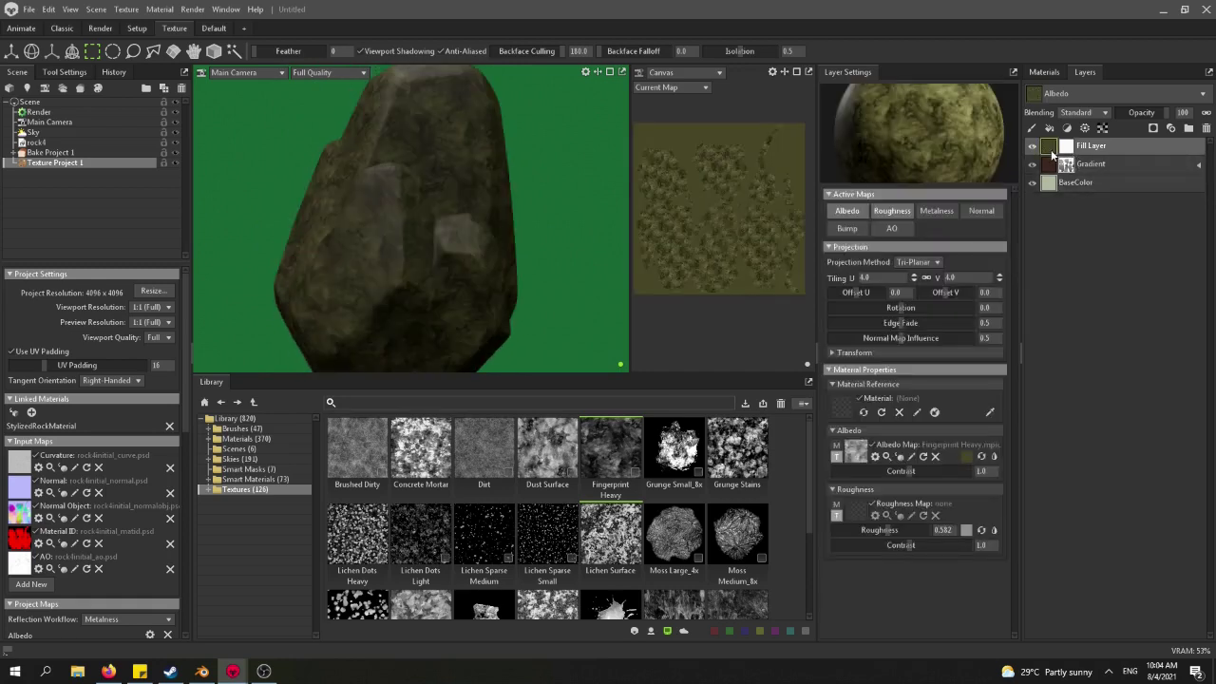
right_click(1052, 153)
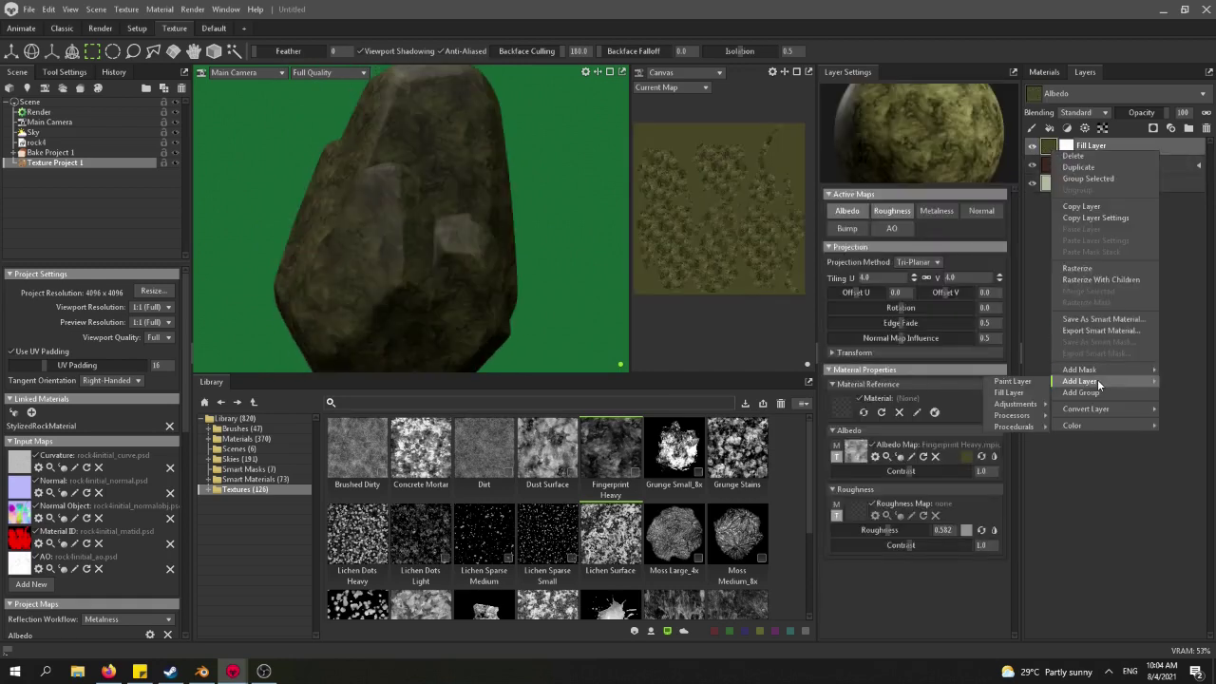
mouse_move(1023, 420)
click(1073, 461)
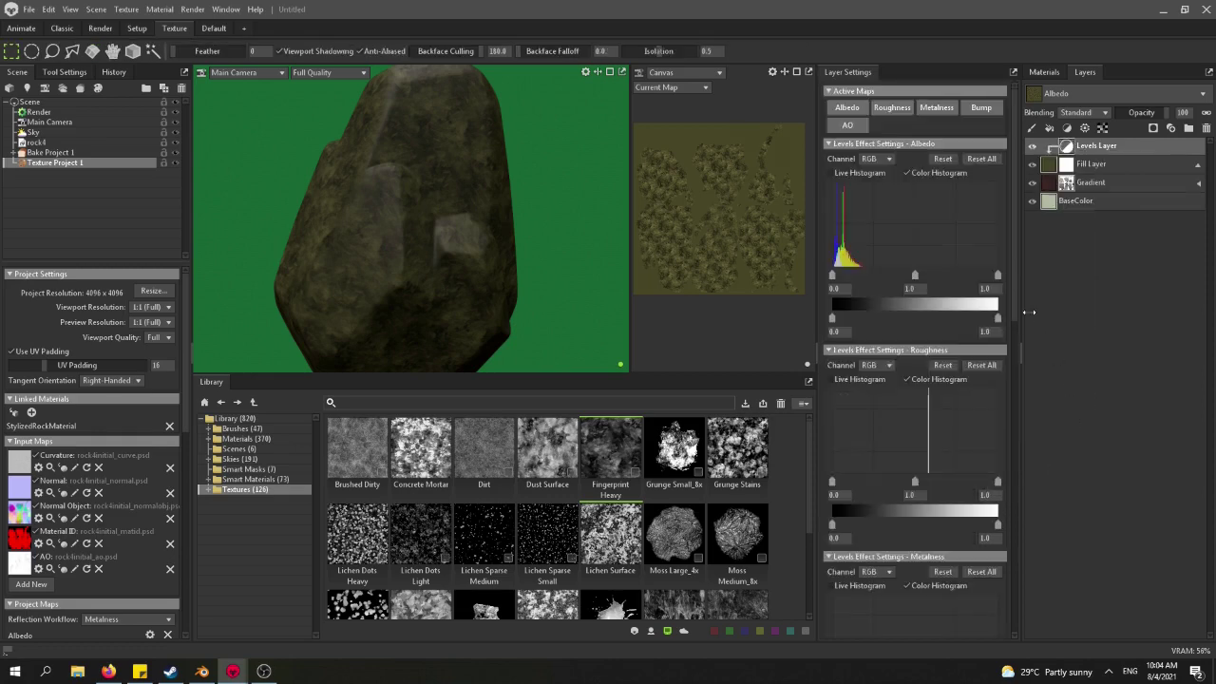
scroll(400, 292, up, 1)
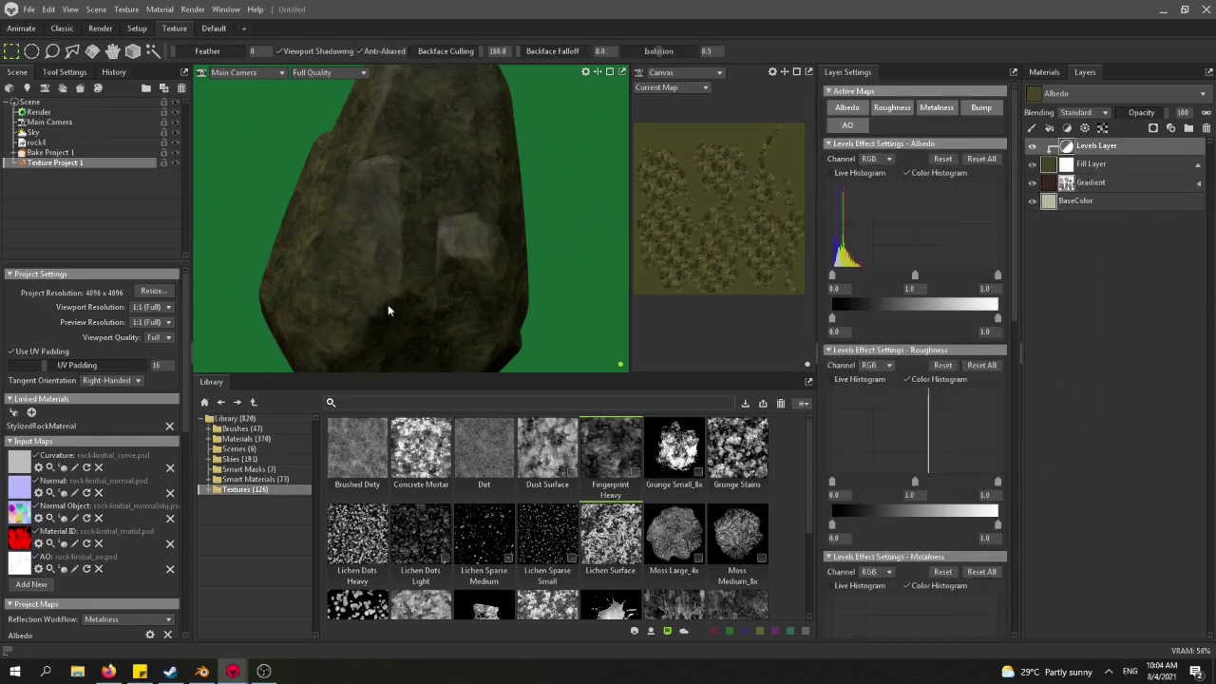
mouse_move(833, 275)
mouse_down()
mouse_move(855, 275)
mouse_move(839, 276)
mouse_up()
drag(916, 276, 914, 276)
drag(998, 276, 973, 275)
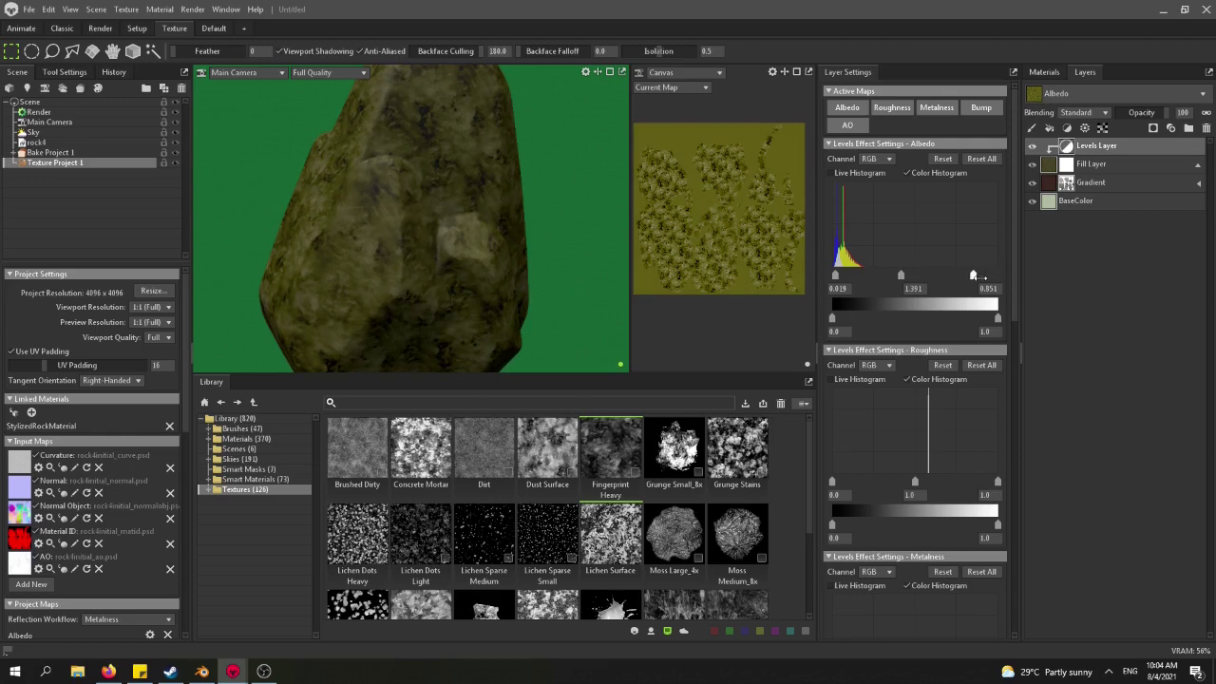
scroll(338, 293, up, 5)
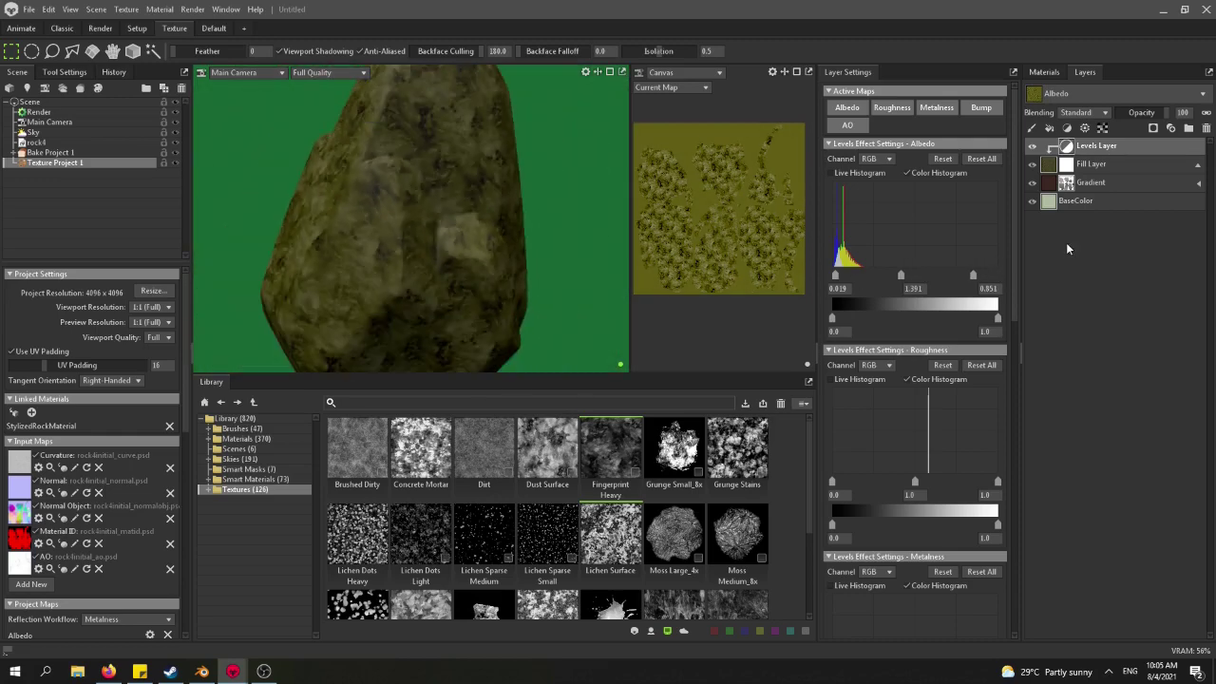
Add a Curves adjustment to the fill layer and shape its albedo curve with two points, raising the shadows and lowering the highlights slightly.
right_click(1052, 161)
mouse_move(1094, 395)
mouse_move(1028, 421)
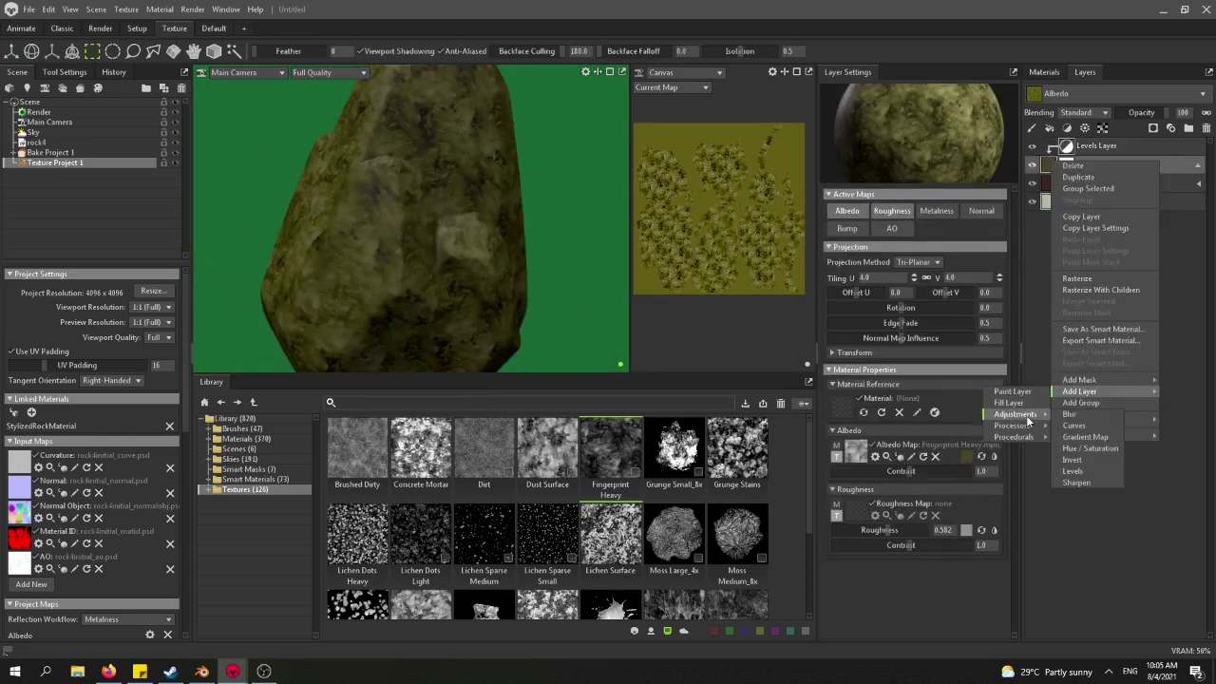
click(1091, 426)
drag(882, 309, 872, 308)
drag(948, 234, 849, 328)
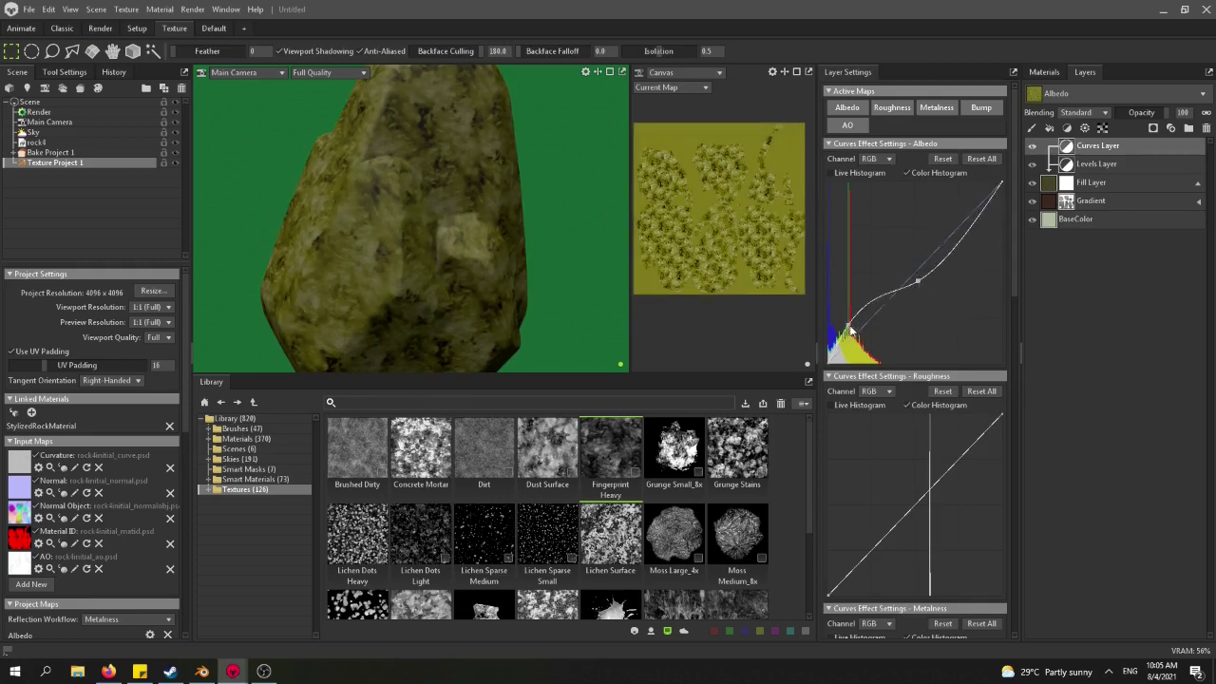
drag(918, 281, 928, 269)
drag(849, 328, 854, 328)
drag(928, 270, 939, 257)
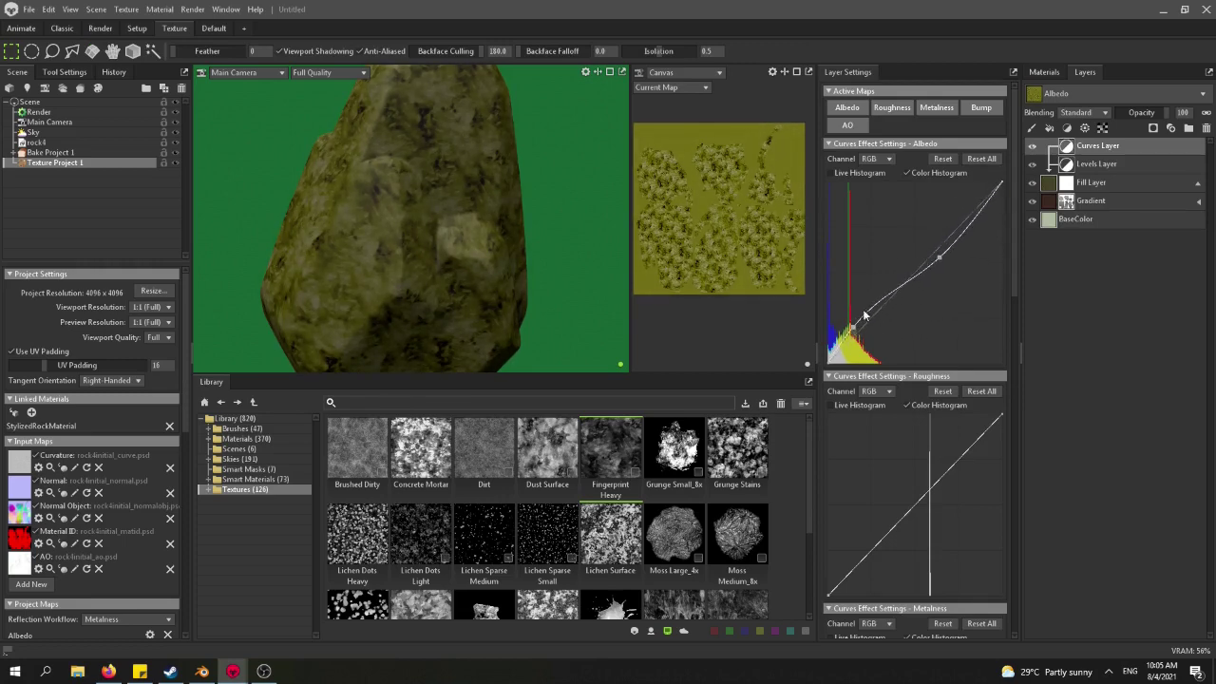
drag(853, 327, 856, 324)
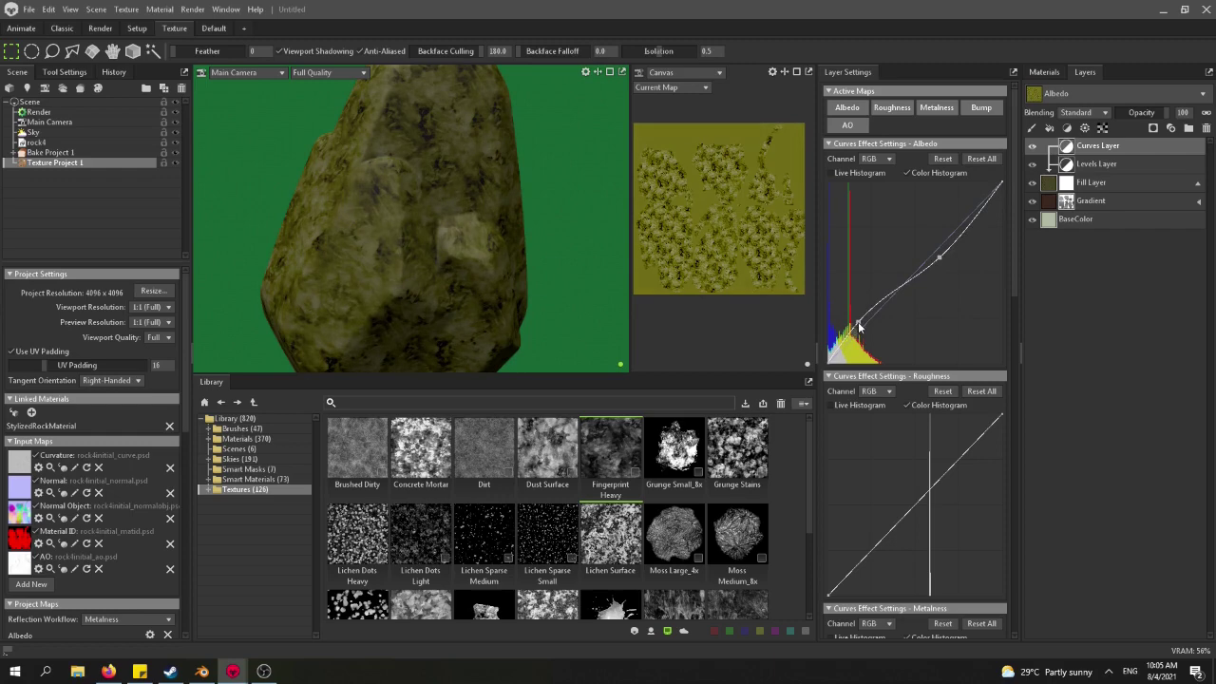
Duplicate the fill layer with its Curves and Levels adjustments and collapse both fill layers' stacks.
click(1057, 182)
right_click(1058, 181)
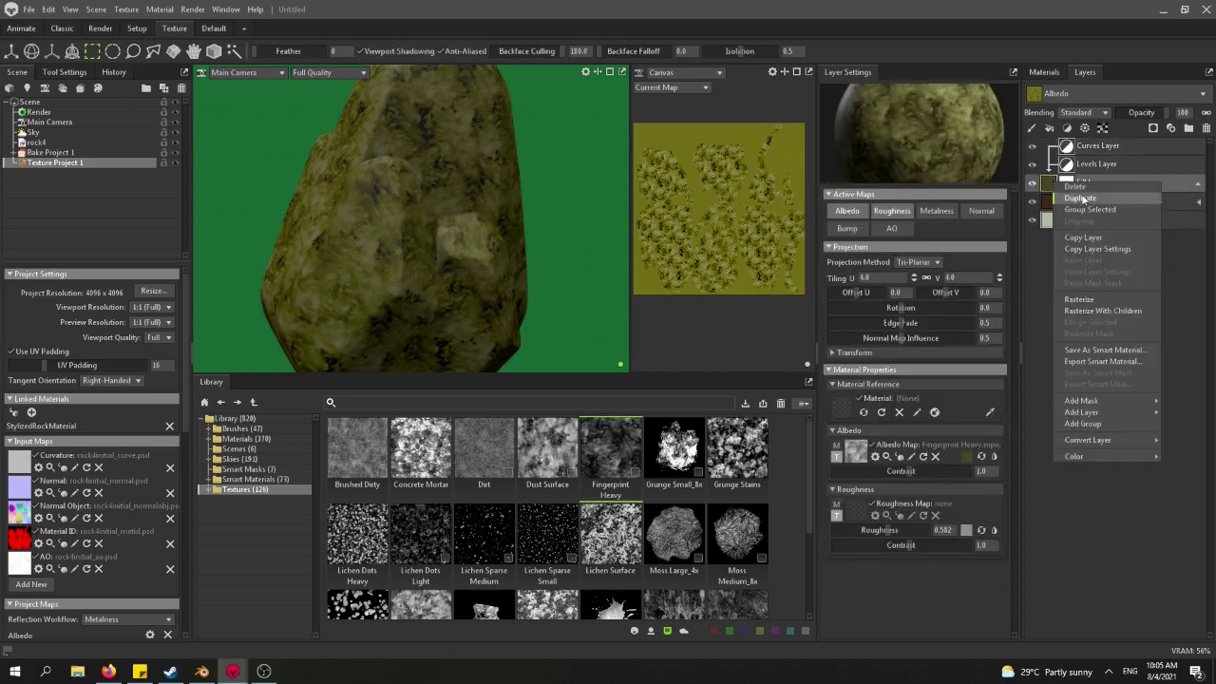
click(1082, 198)
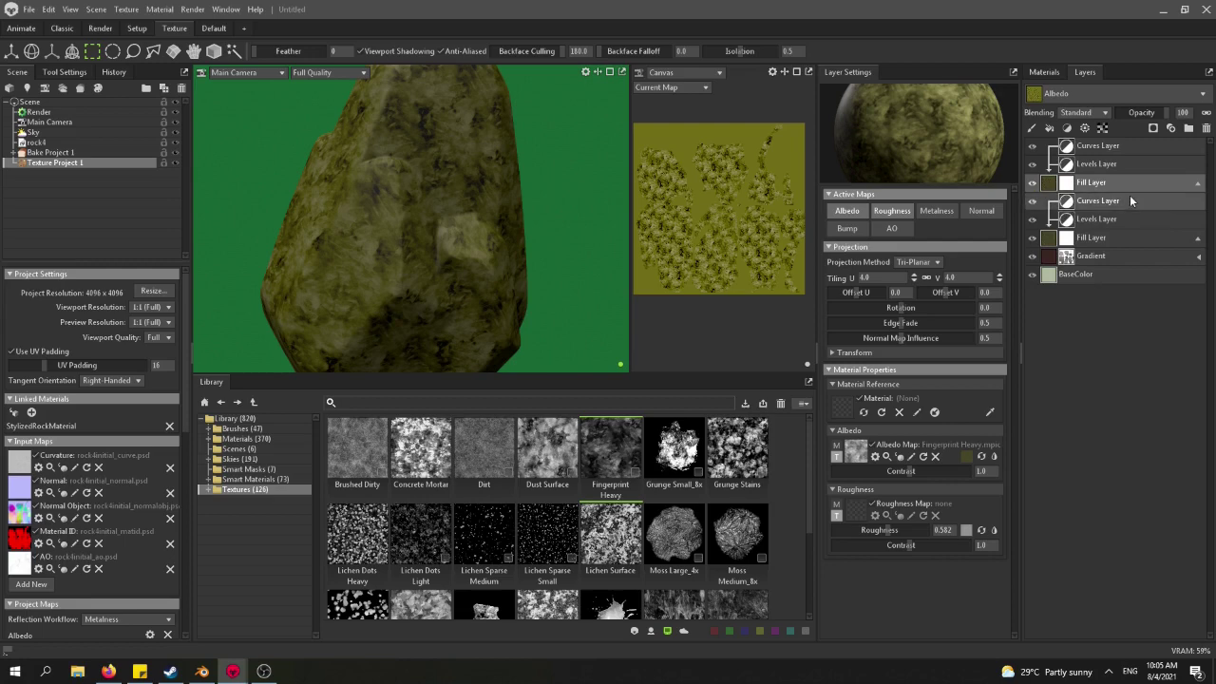
click(1198, 184)
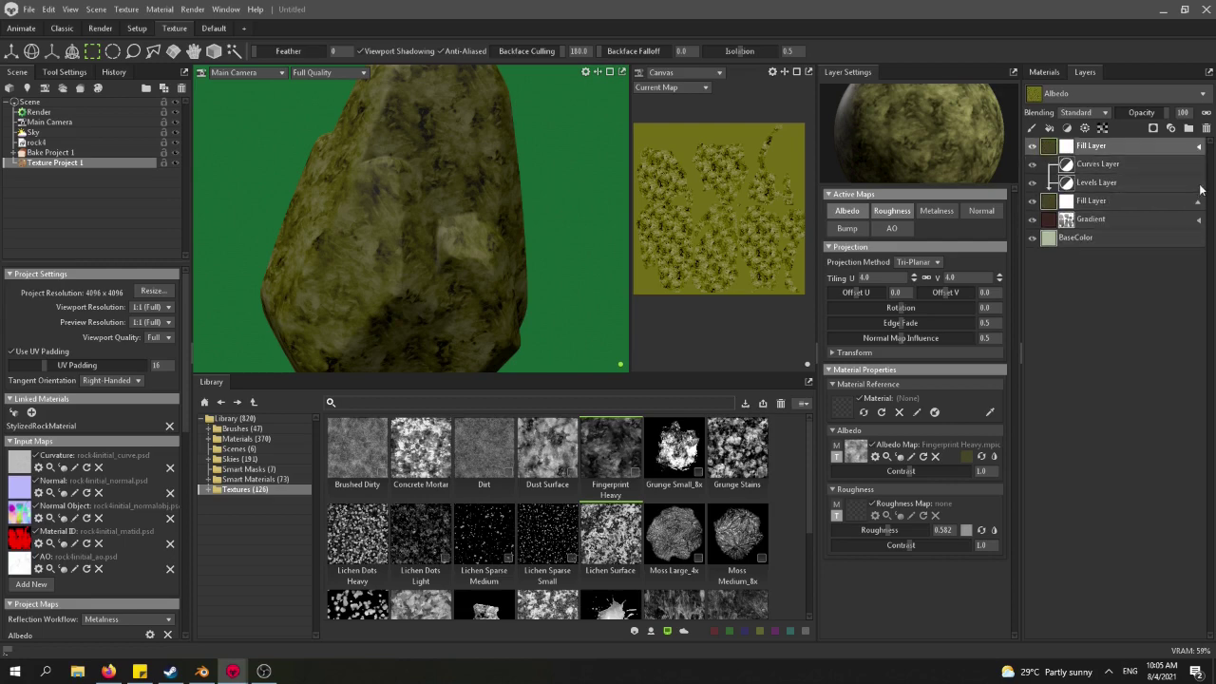
click(1198, 202)
Rename the fill layer directly above Gradient as Texture1.
click(1096, 169)
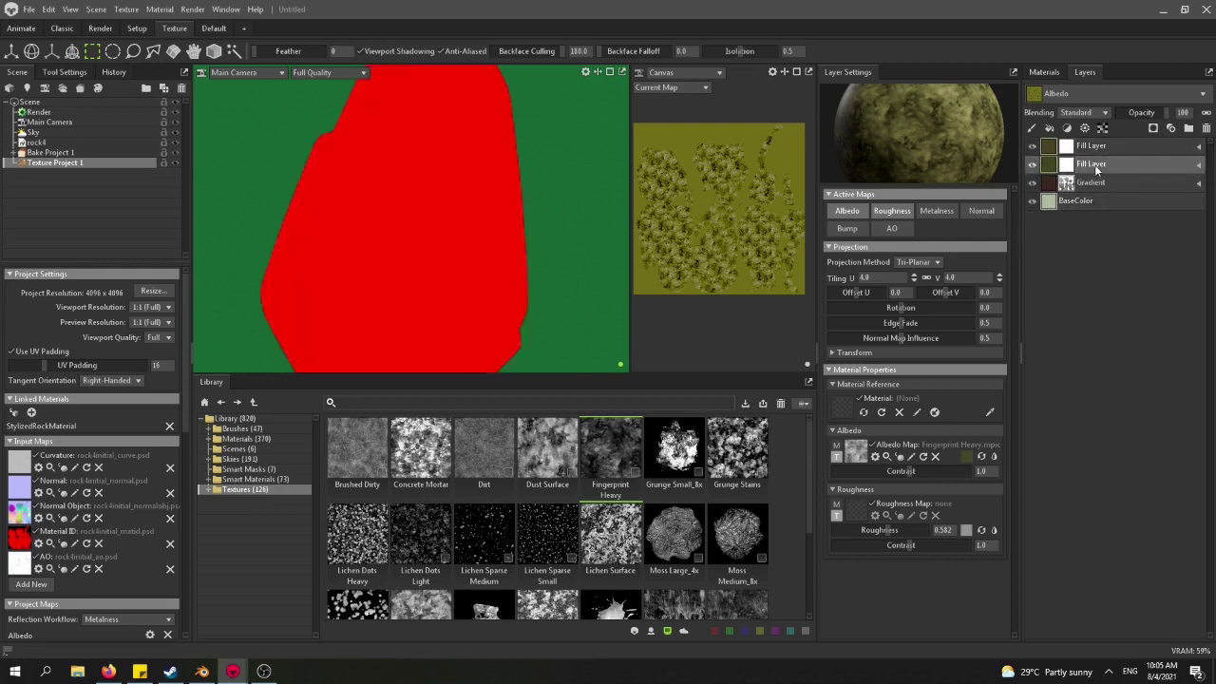
double_click(1093, 166)
text(Texture)
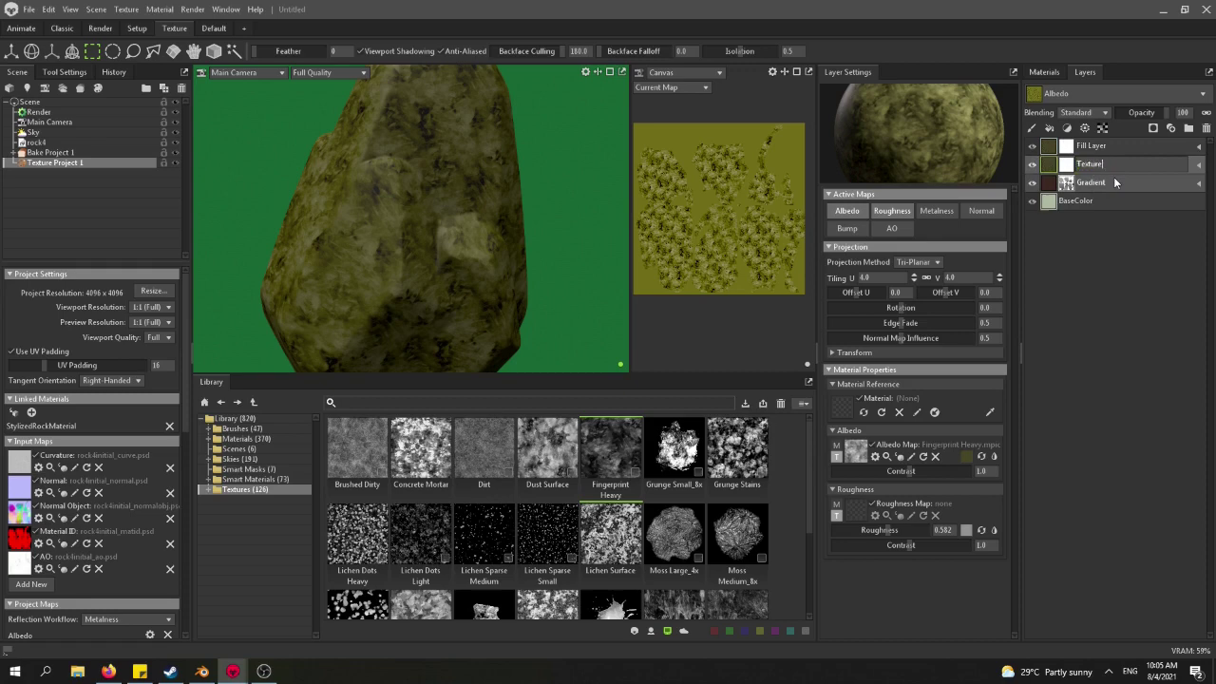
text(1)
key(Return)
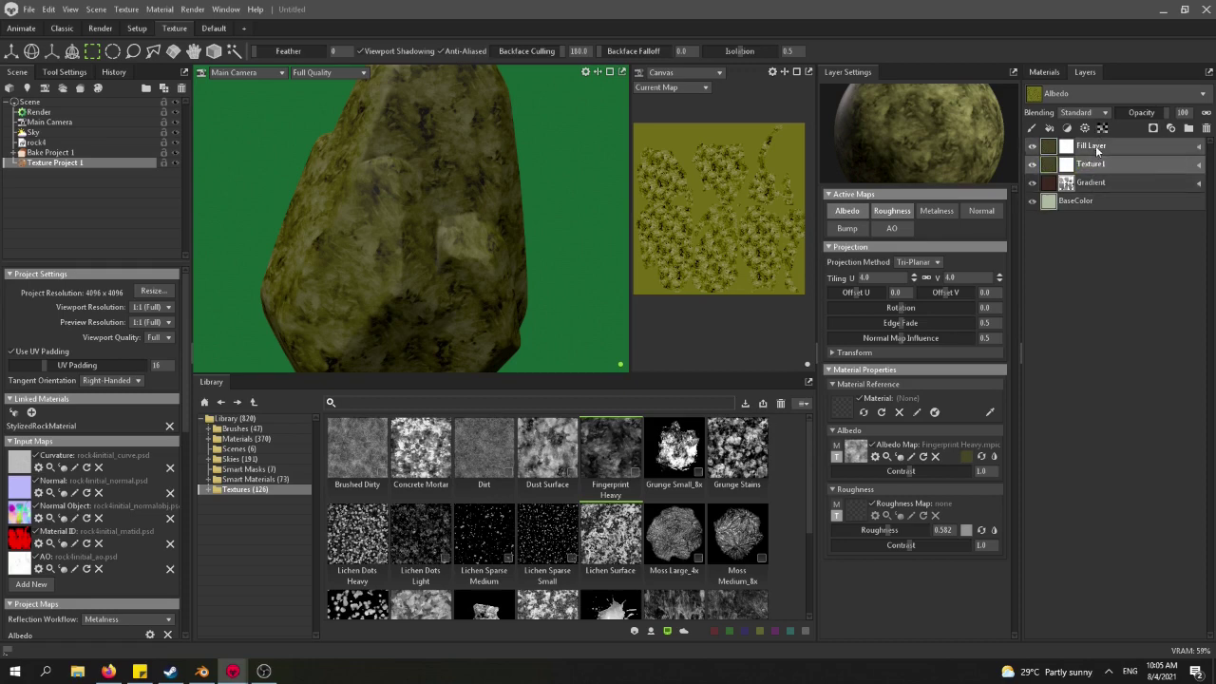
Rename the topmost fill layer as Texture2.
double_click(1093, 146)
text(texture2)
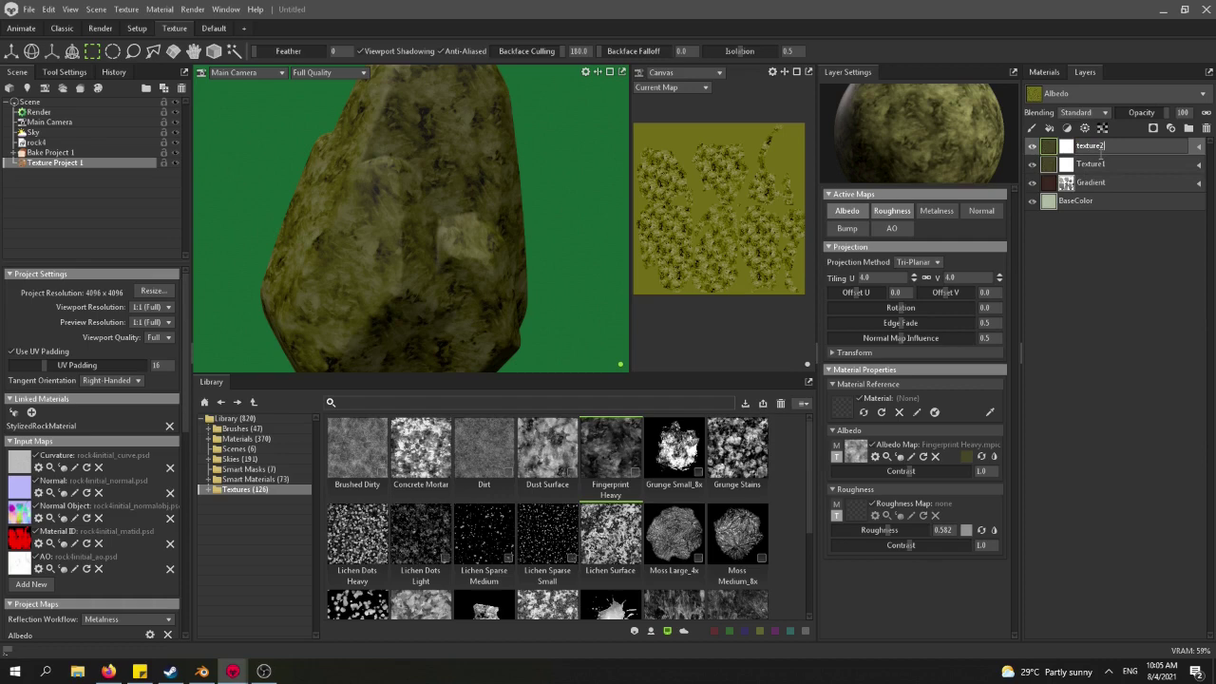
key(Return)
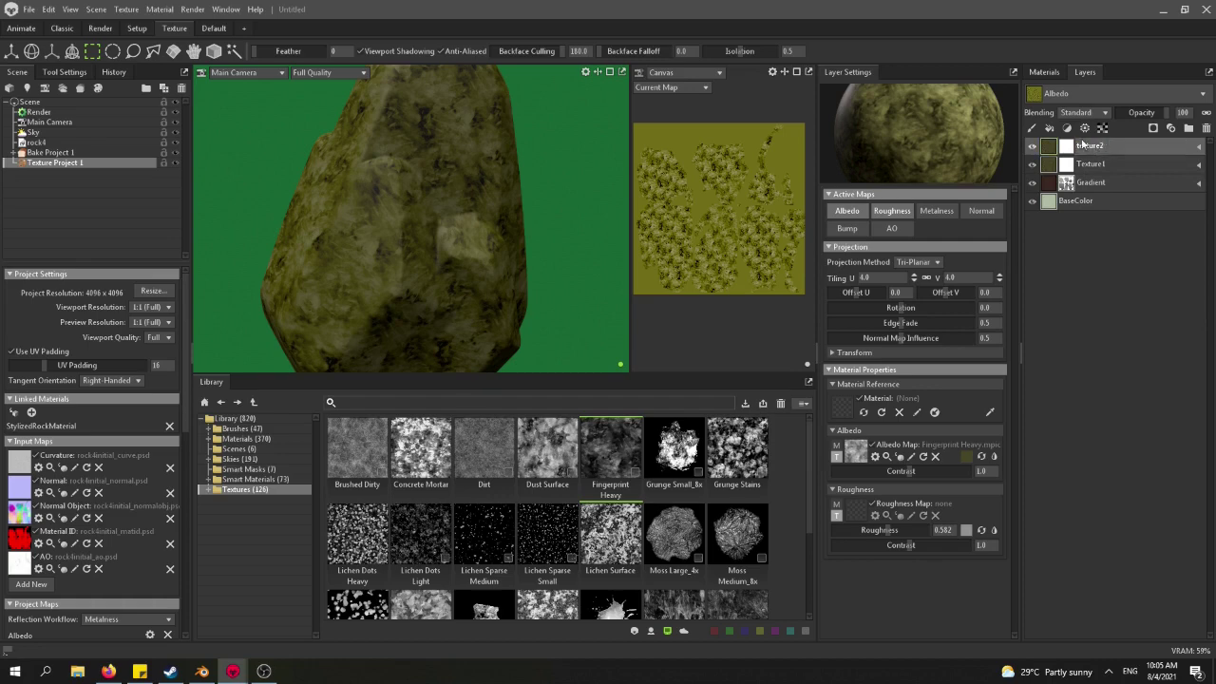
double_click(1081, 147)
text(Texture2)
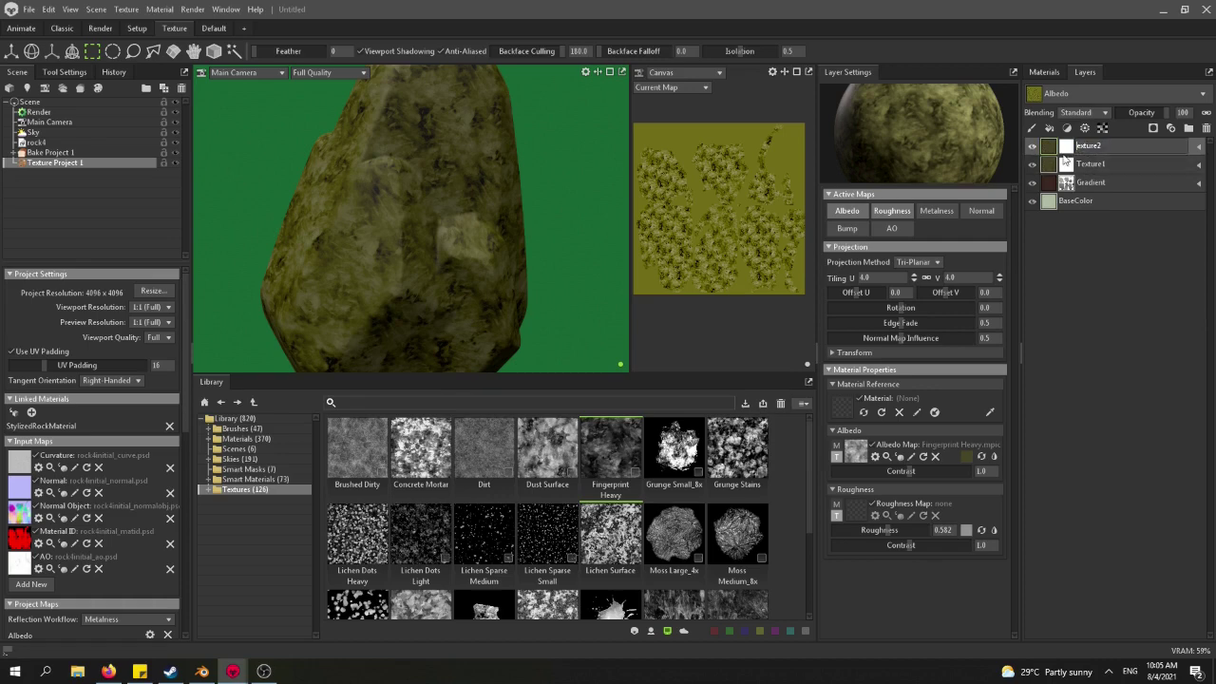
key(Return)
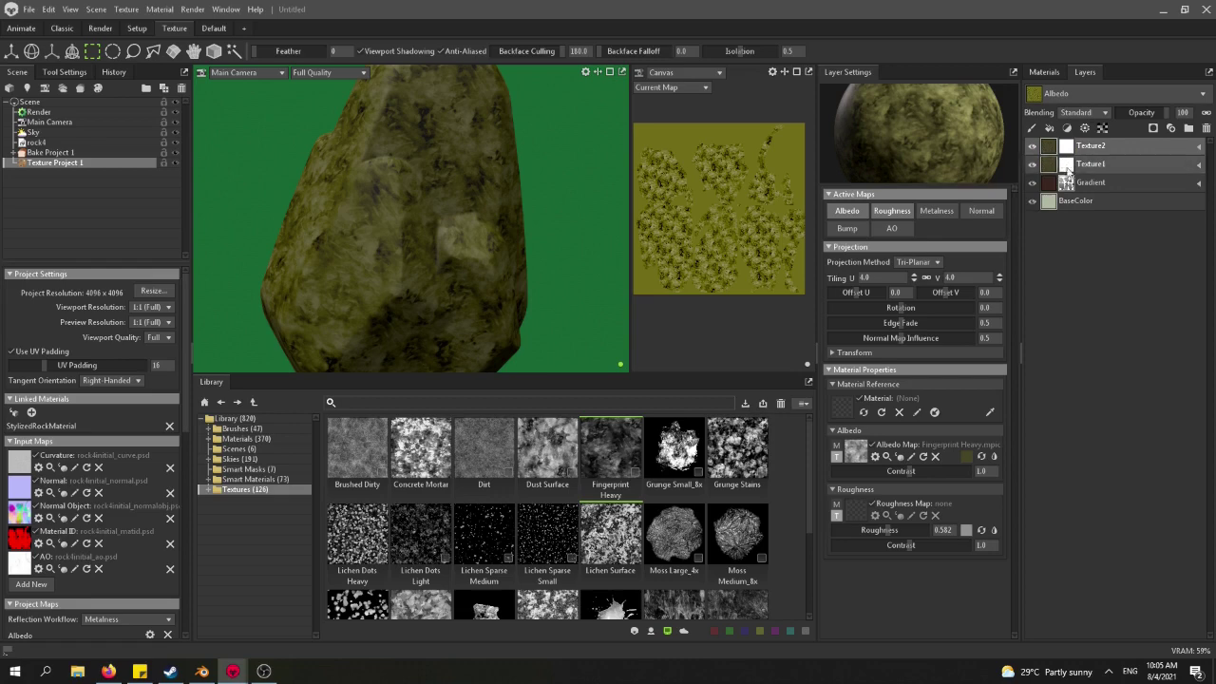
Lower the Texture1 layer's mask value to 0.5.
click(1066, 167)
click(1066, 167)
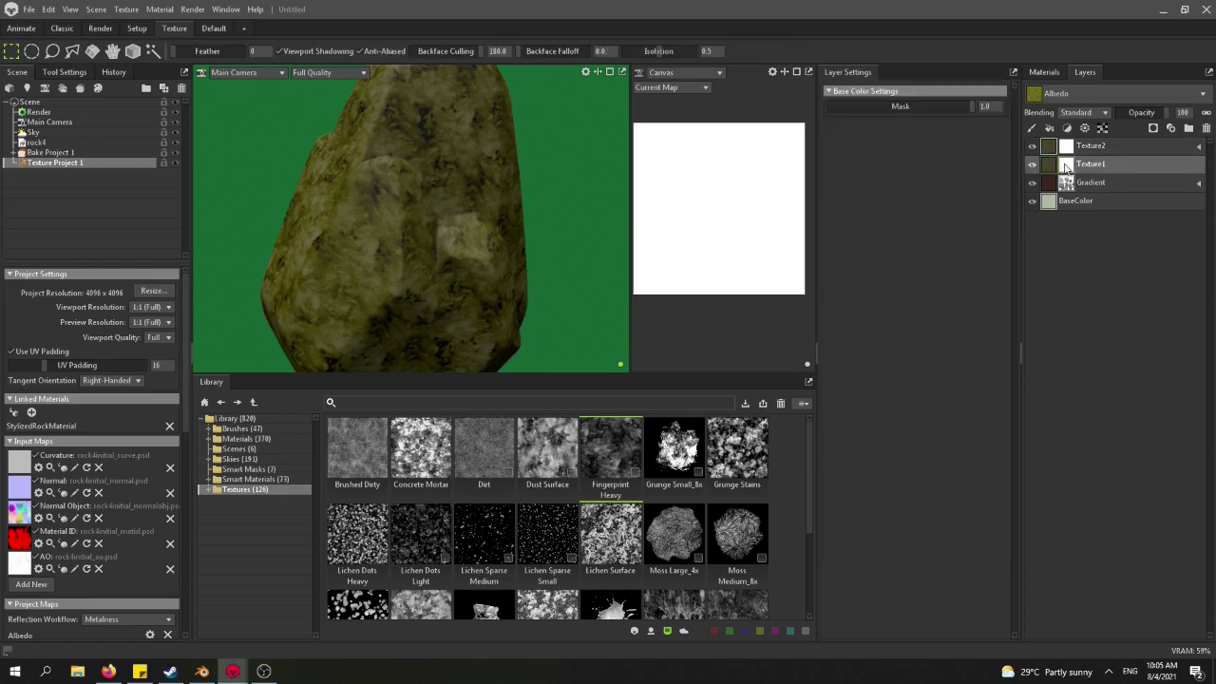
drag(962, 107, 907, 108)
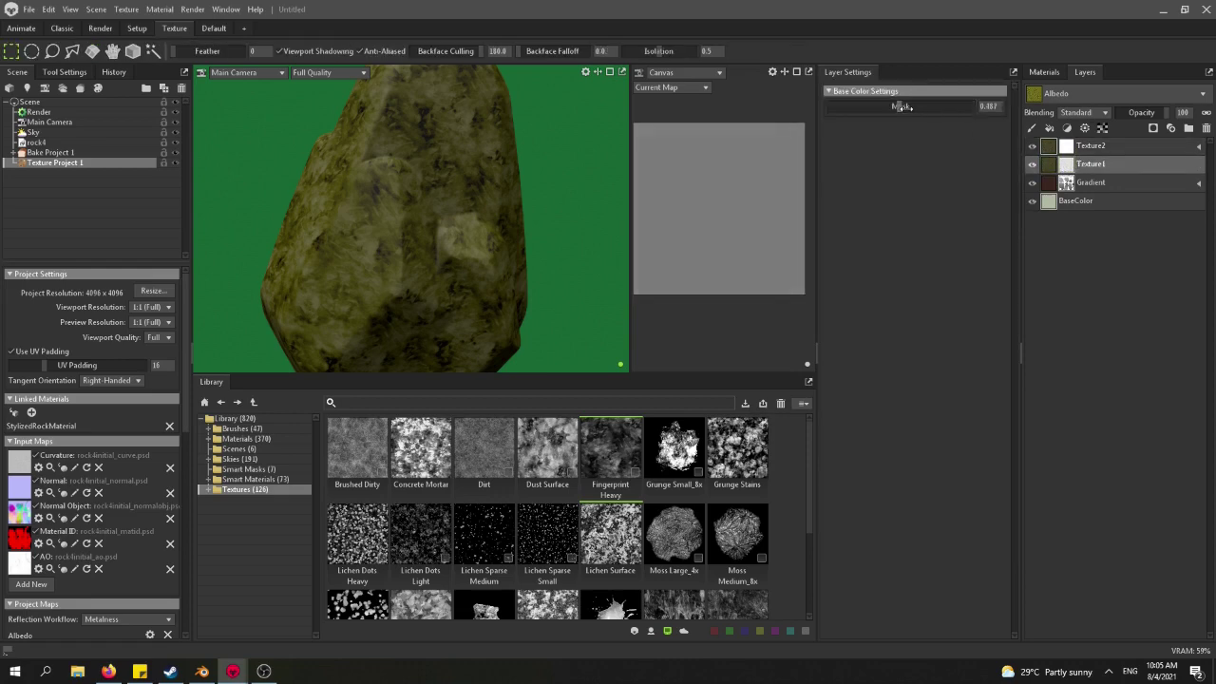
click(1000, 110)
text(.5)
Set the Texture2 layer's mask value to 0.5.
click(1085, 147)
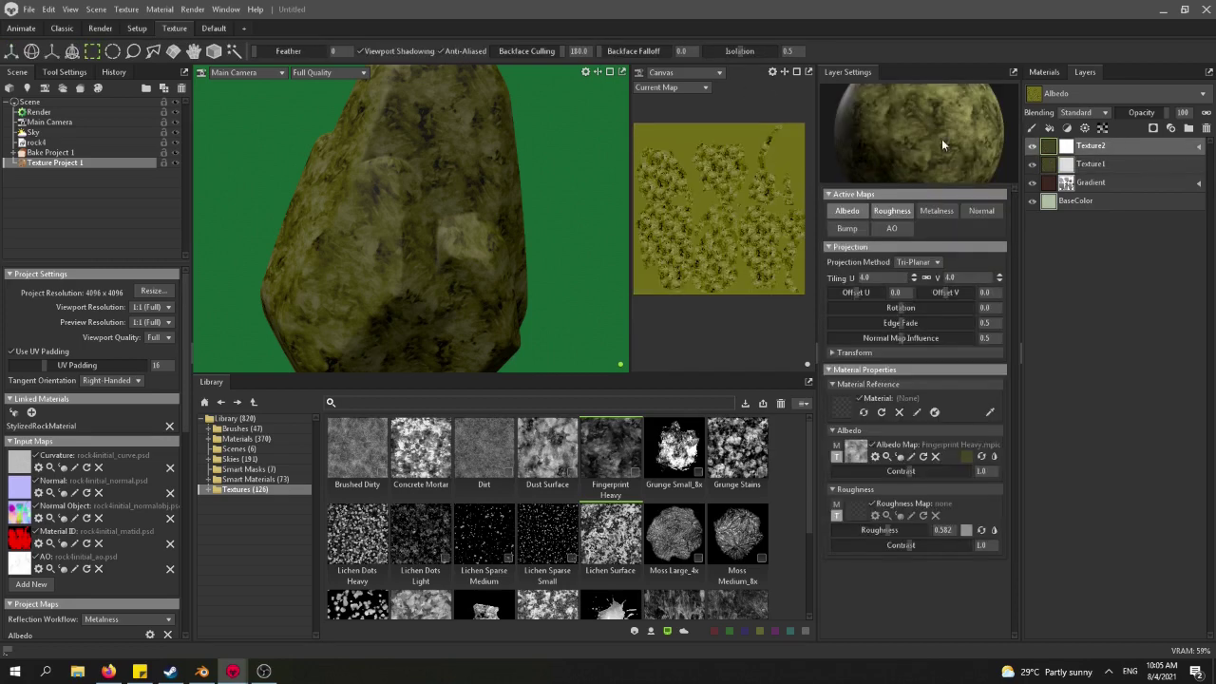
click(1065, 147)
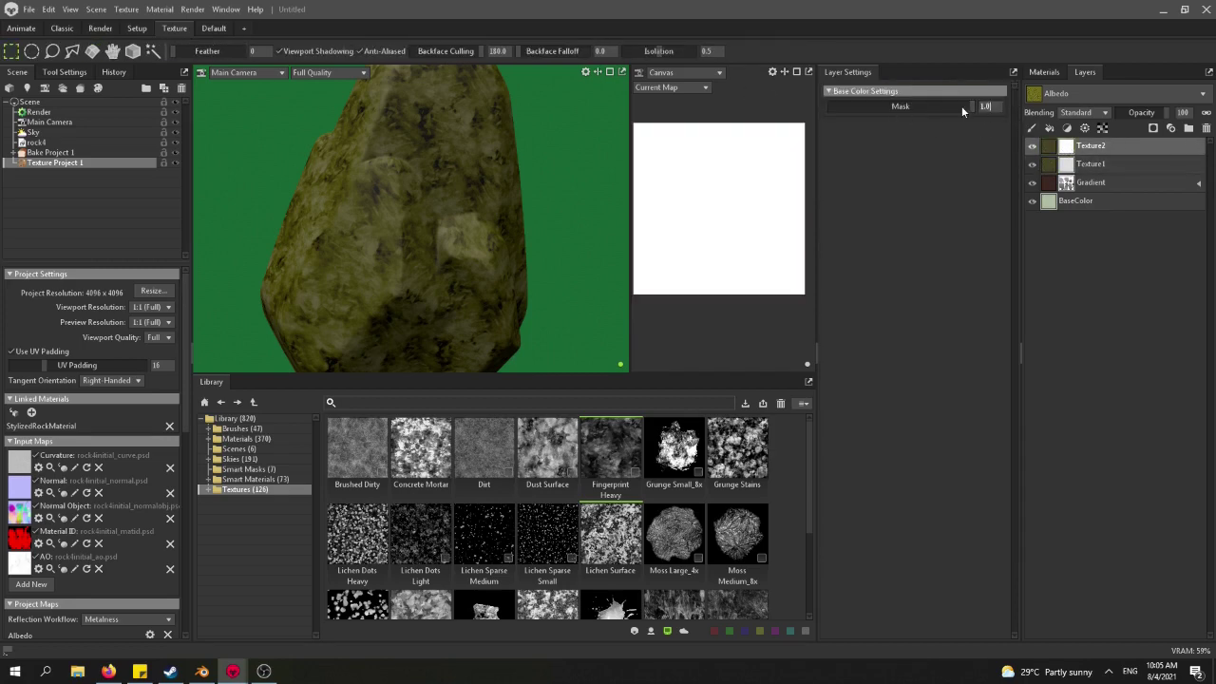
text(.5)
key(Return)
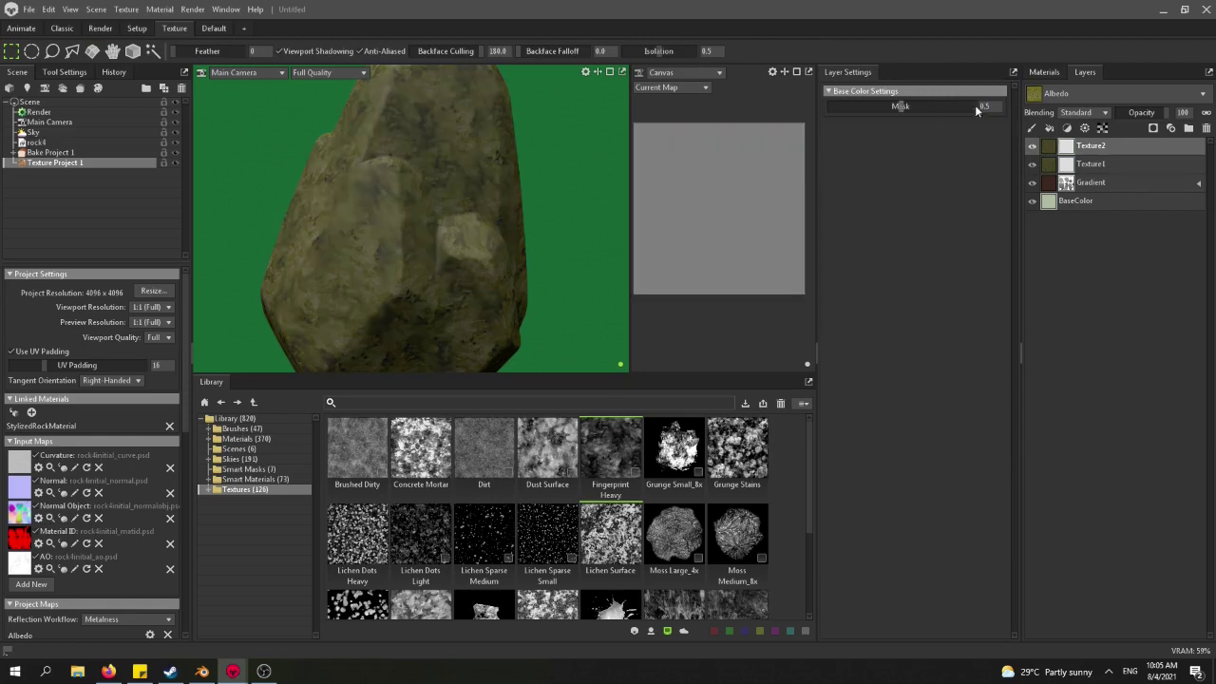
Rotate the Texture2 layer's tri-planar projection to about 119 degrees.
click(1047, 149)
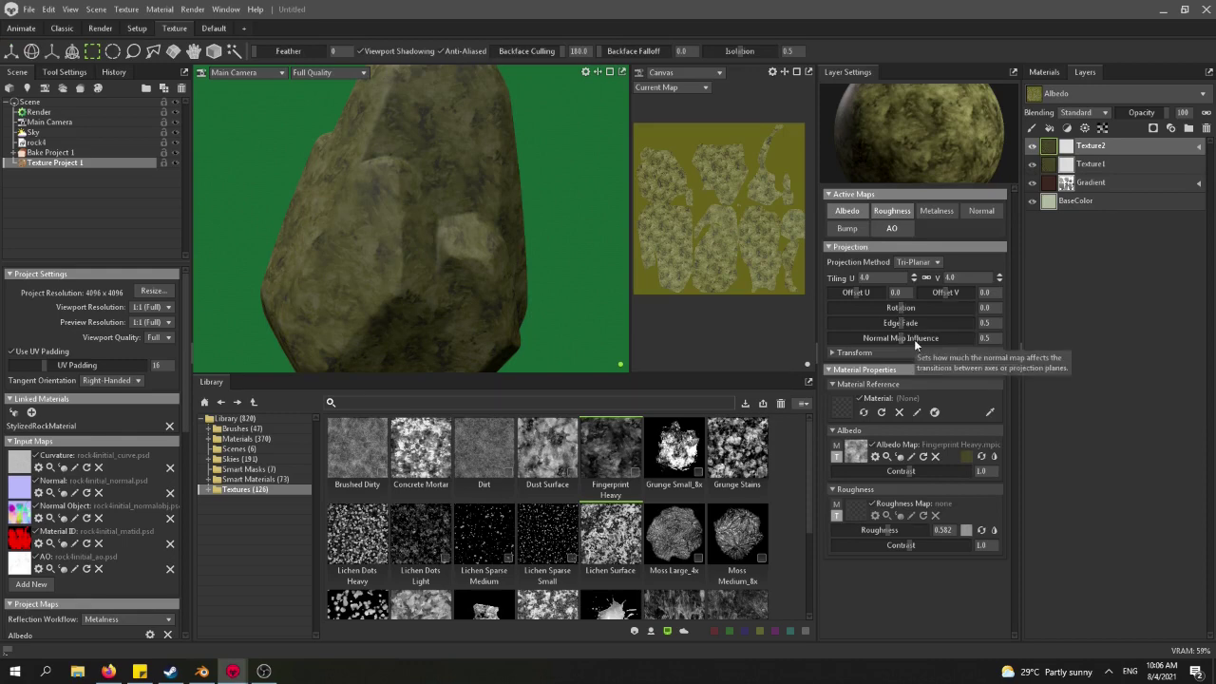
drag(907, 308, 920, 308)
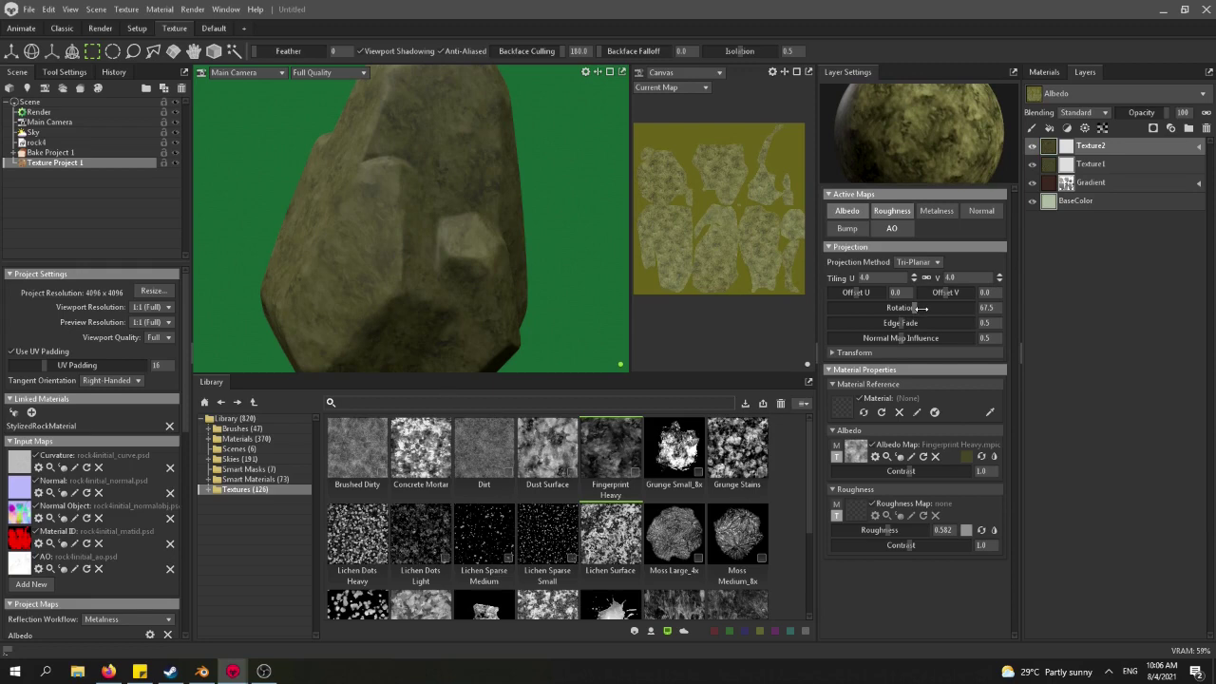
drag(920, 308, 936, 314)
scroll(351, 224, up, 3)
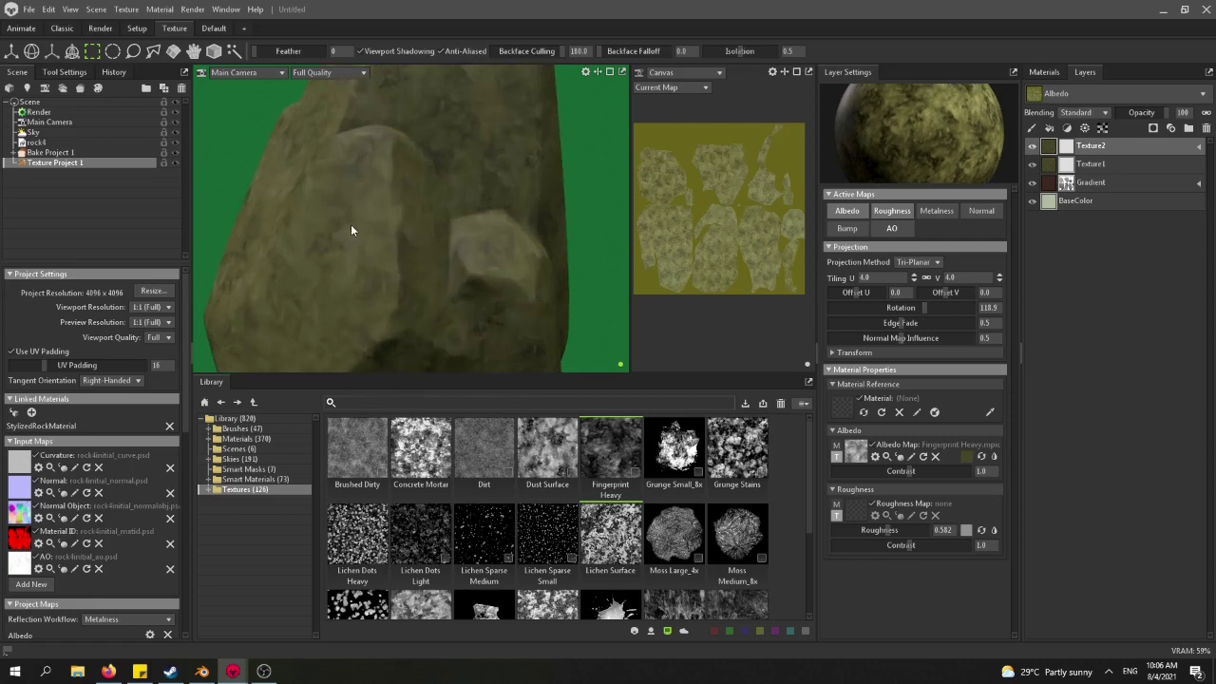
drag(341, 234, 477, 229)
scroll(478, 229, down, 4)
Add a new fill layer directly above the BaseColor layer.
right_click(1088, 289)
click(1061, 202)
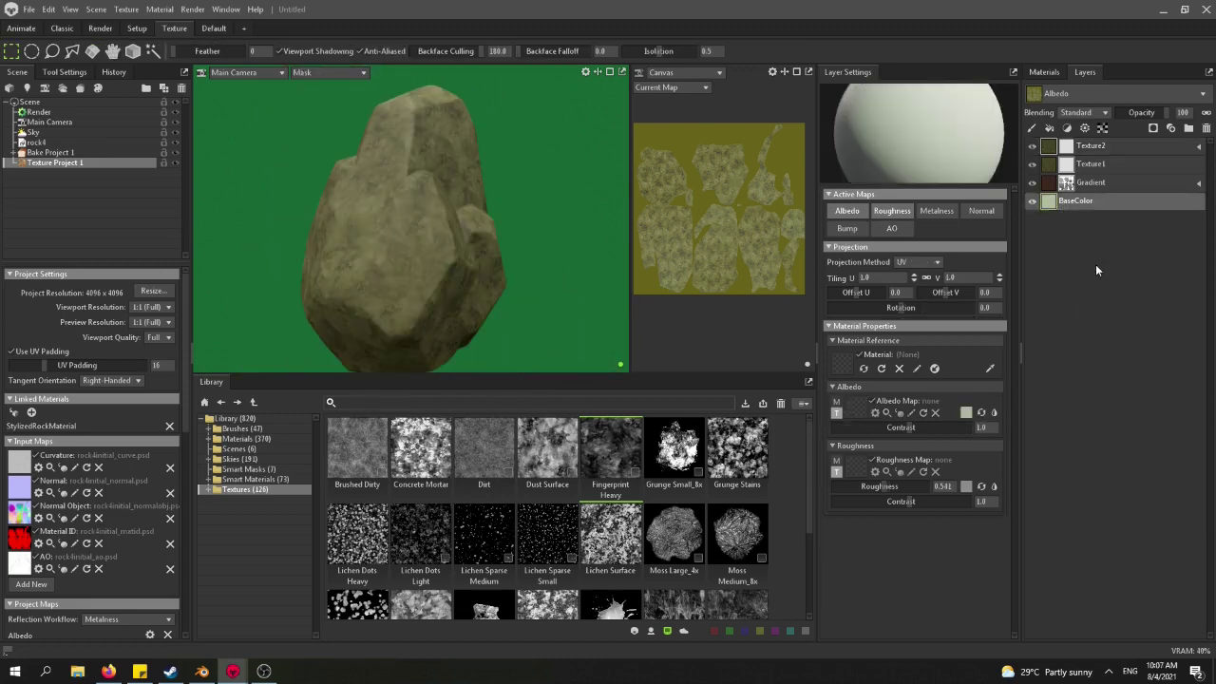
right_click(1096, 265)
mouse_move(1122, 309)
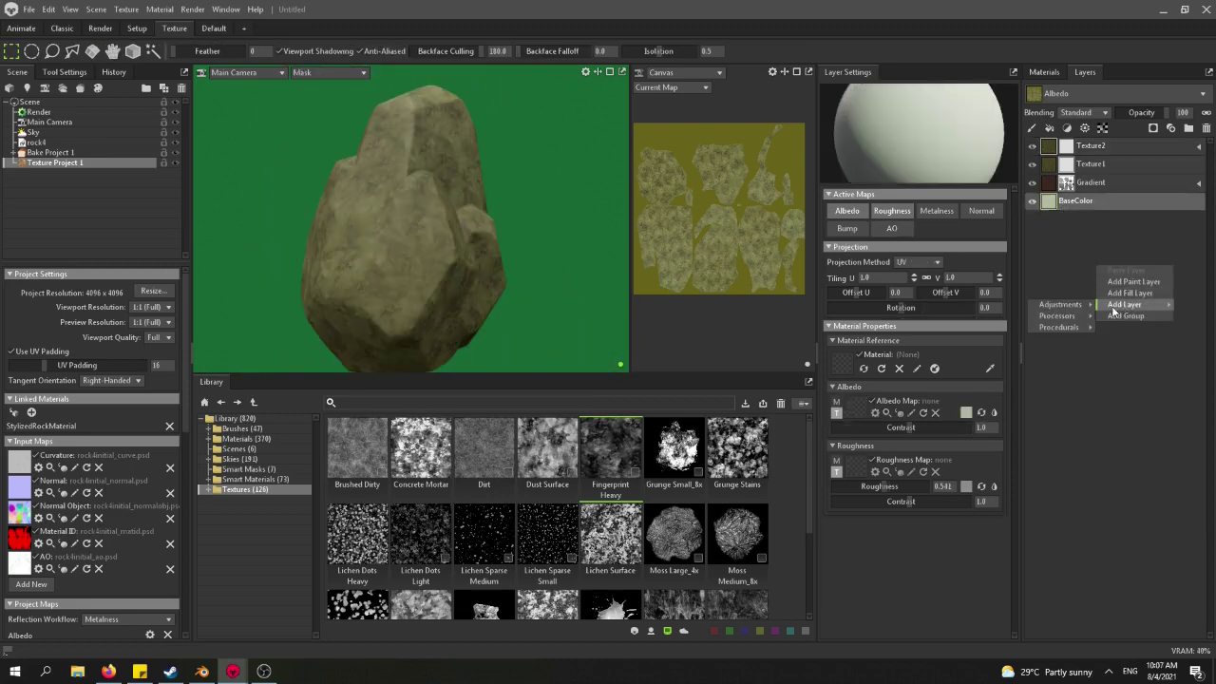
click(1130, 292)
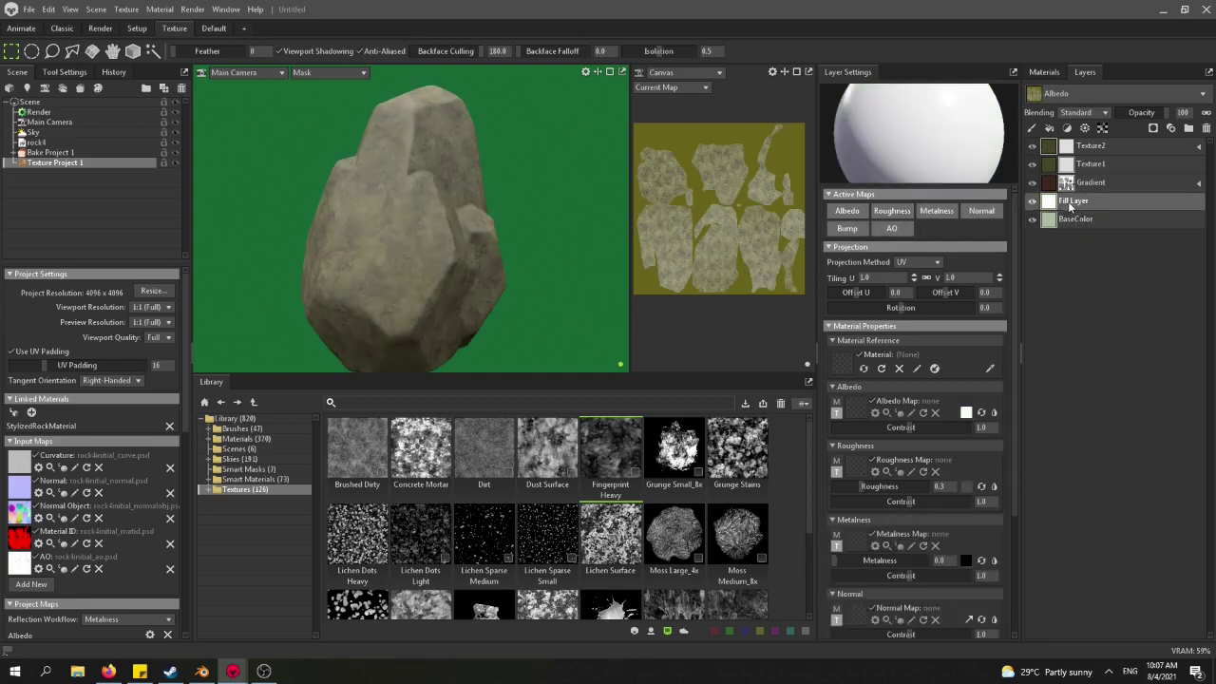
Rename the new fill layer as Curvature and move it to the top of the layer stack.
double_click(1071, 203)
text(Curva)
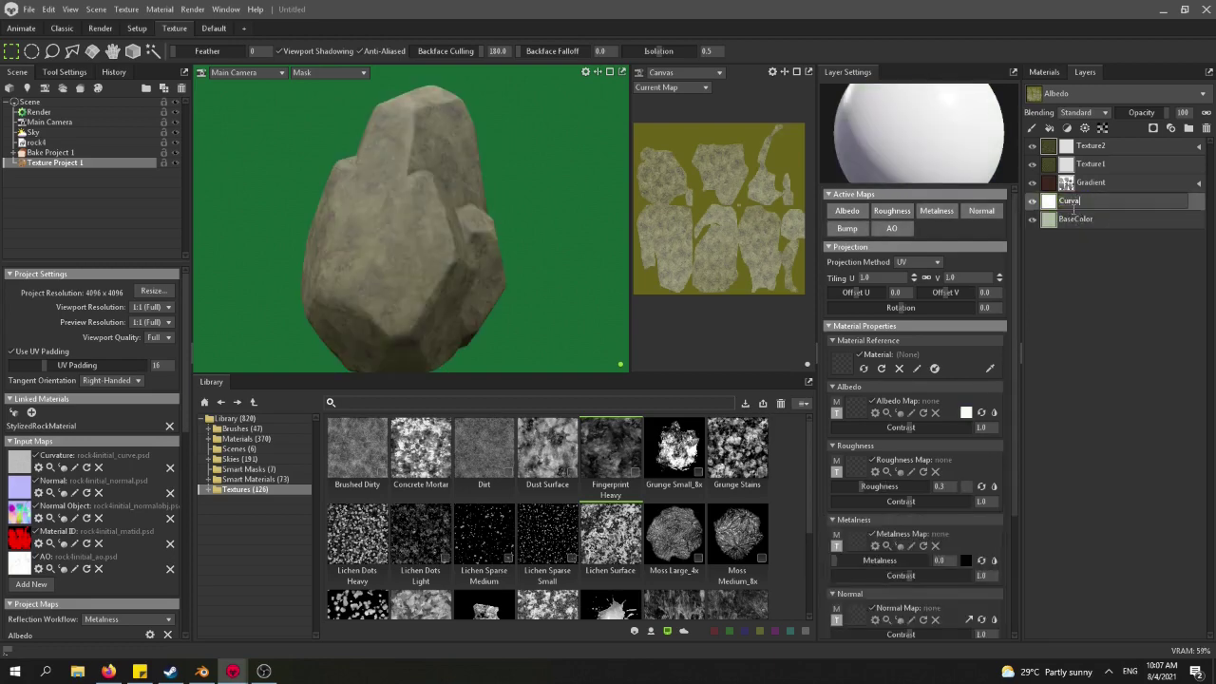
text(ture)
key(Return)
drag(1068, 208, 1062, 145)
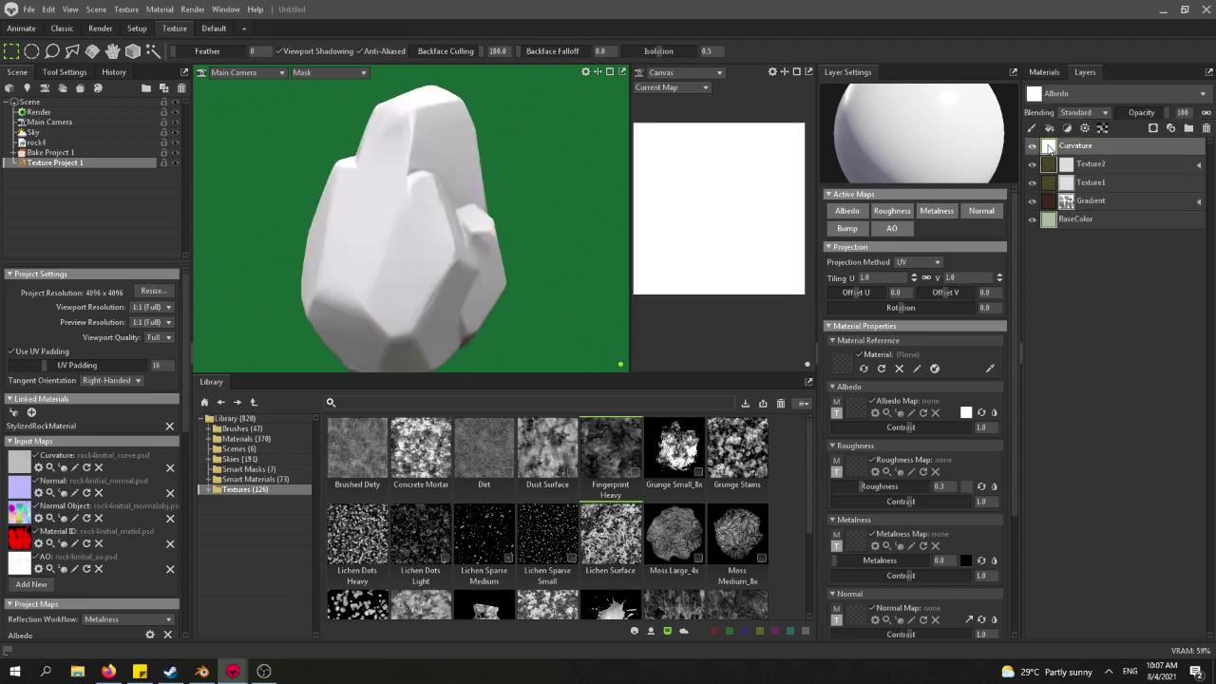
Disable the Curvature layer's Metalness and Normal maps and raise its roughness to about 0.466.
click(932, 211)
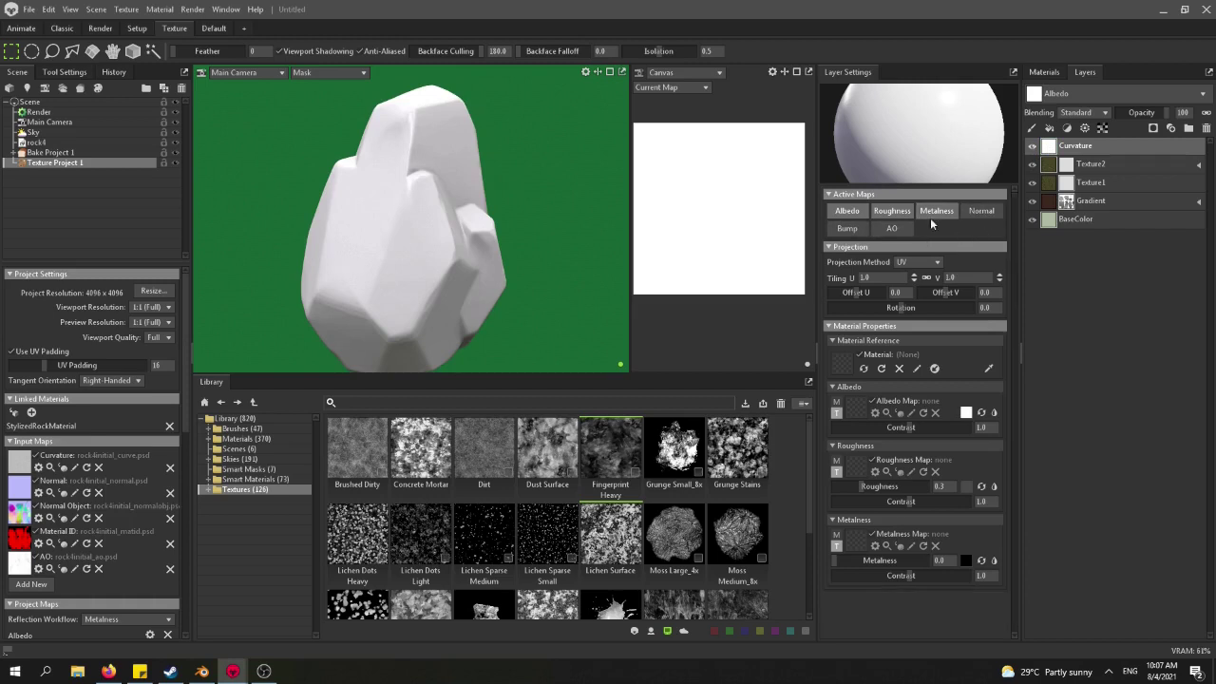
click(981, 211)
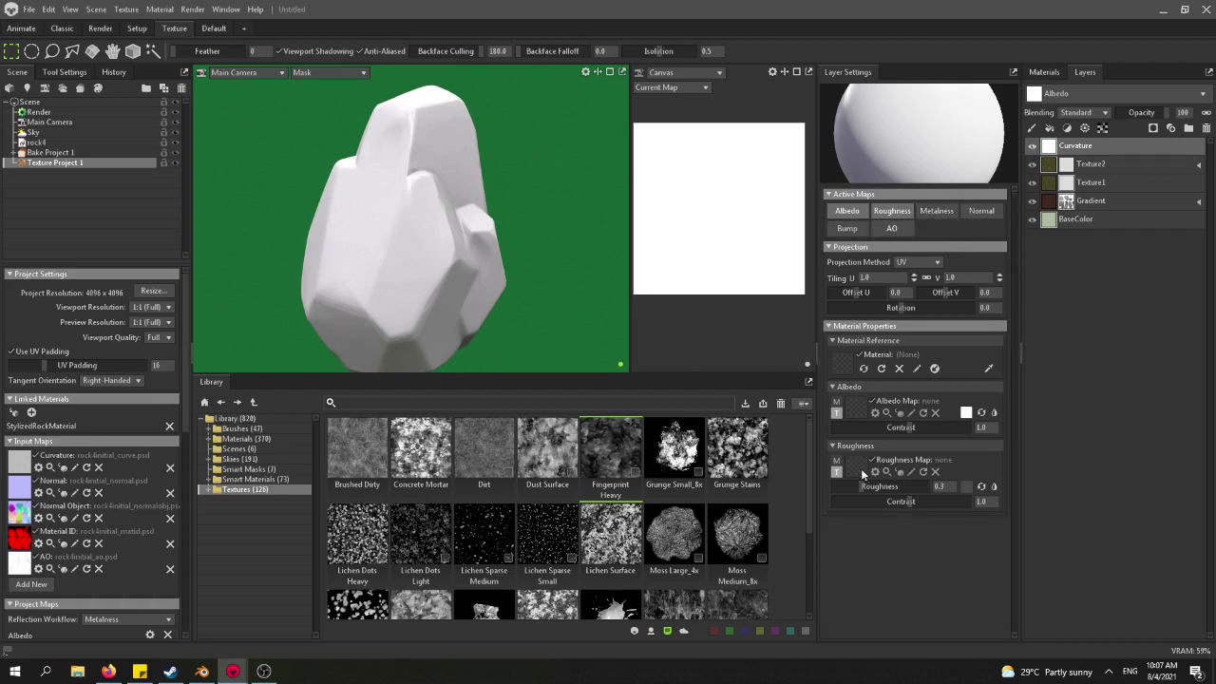
mouse_move(863, 484)
mouse_down()
mouse_move(907, 487)
mouse_move(880, 486)
mouse_up()
scroll(429, 249, up, 2)
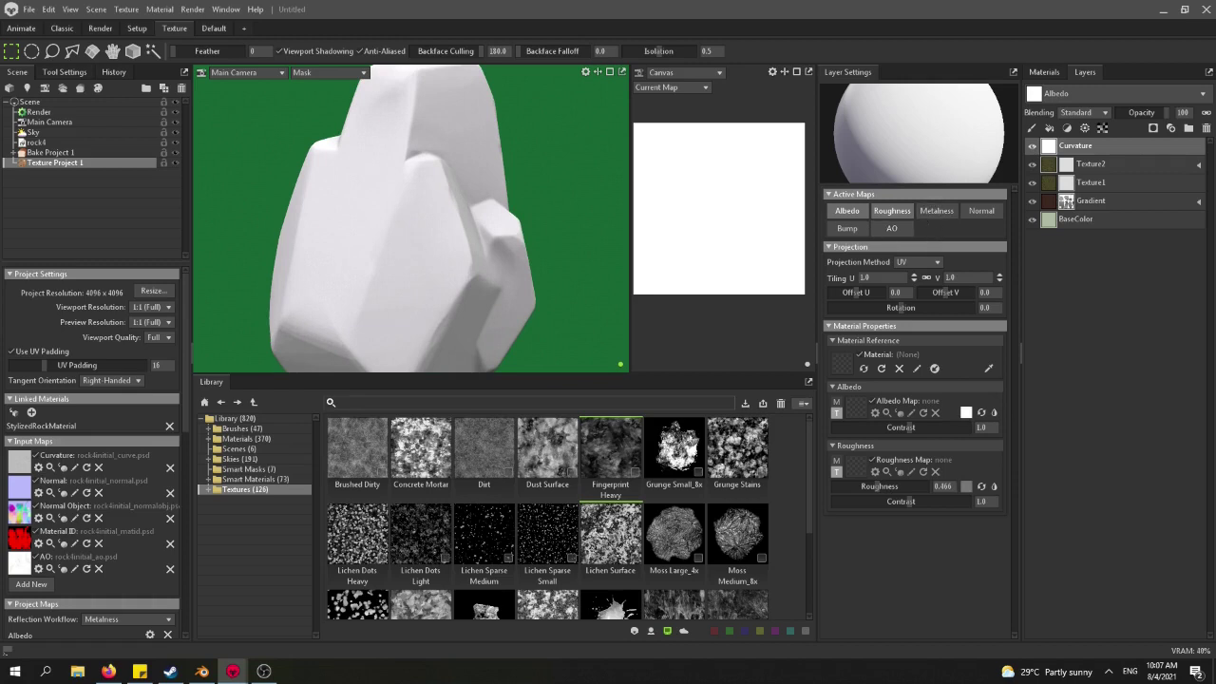
Set the Curvature layer's albedo to the pale khaki colour c2bc8f.
click(966, 412)
text(4a4729)
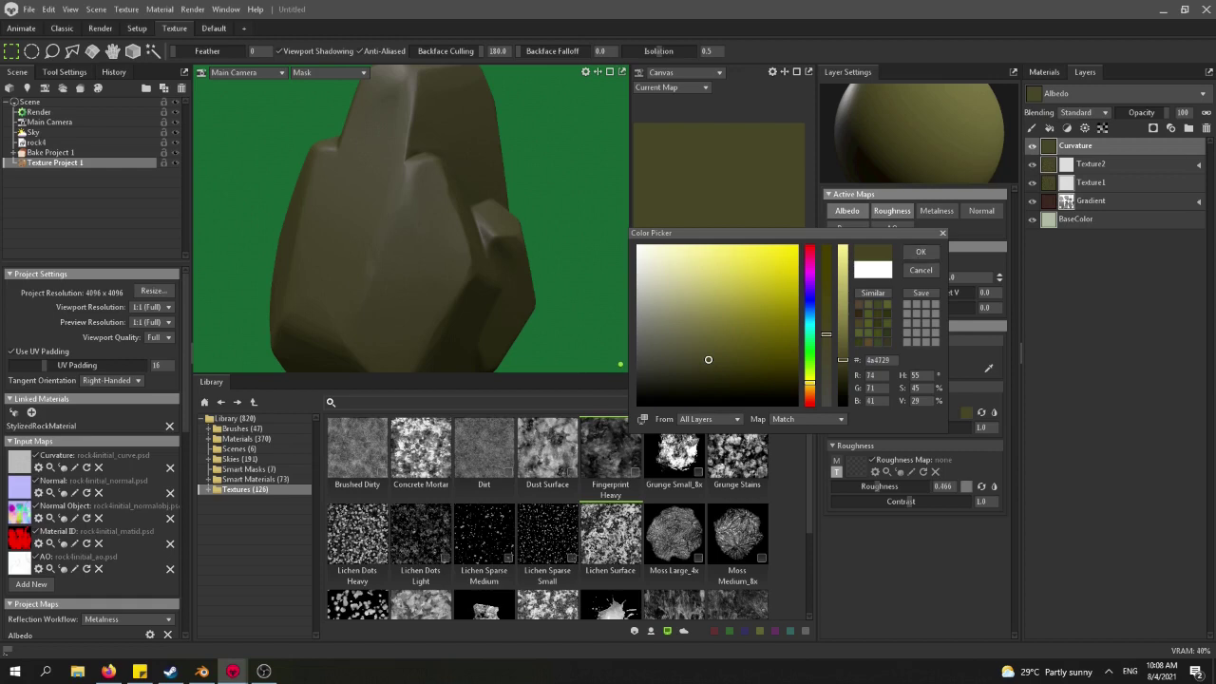
click(874, 362)
key(Return)
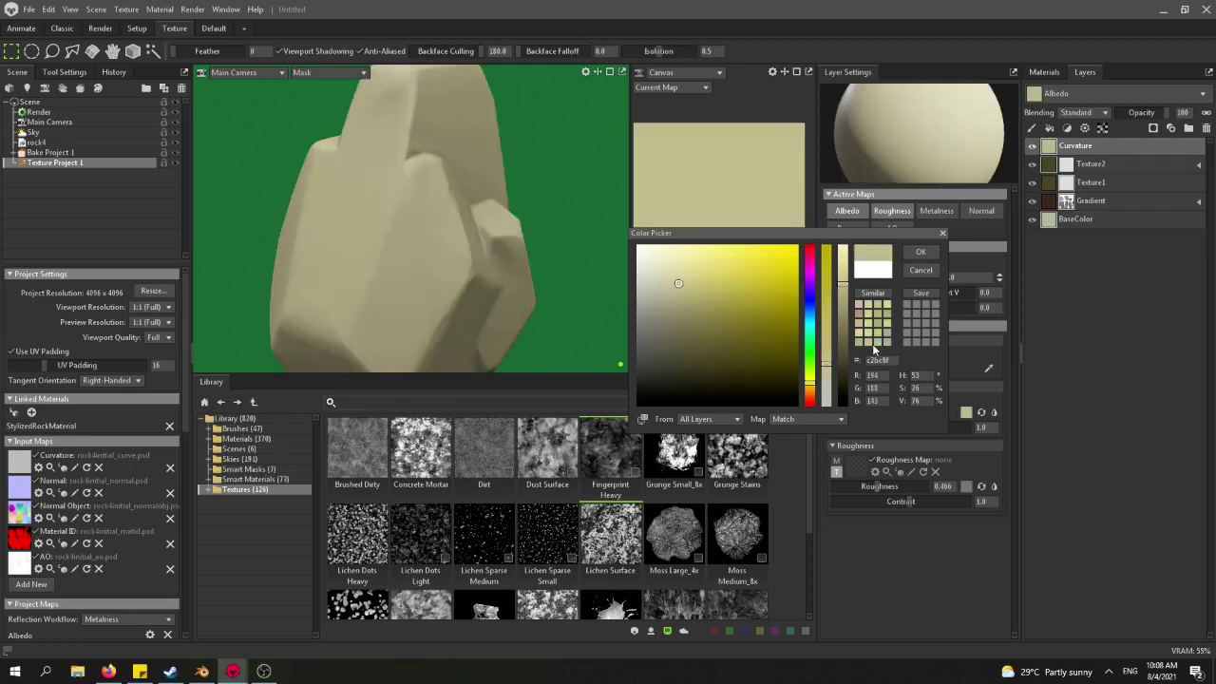
click(920, 255)
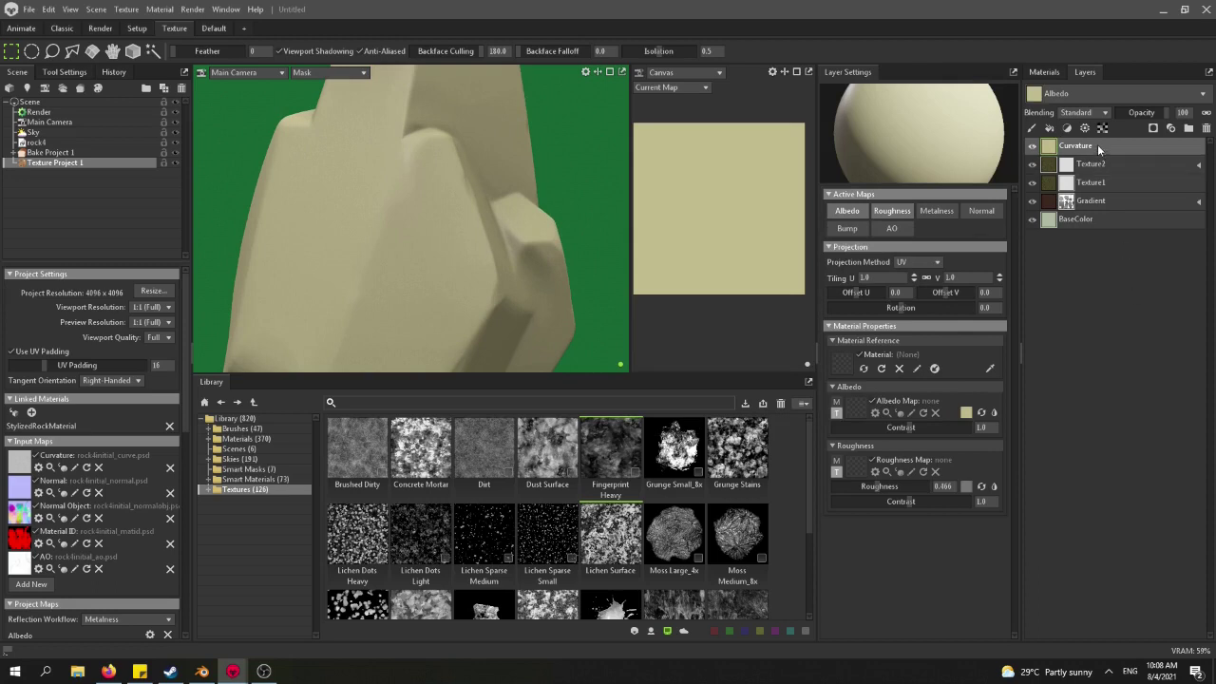
Add a white paint mask to the Curvature layer.
right_click(1099, 149)
mouse_move(1174, 373)
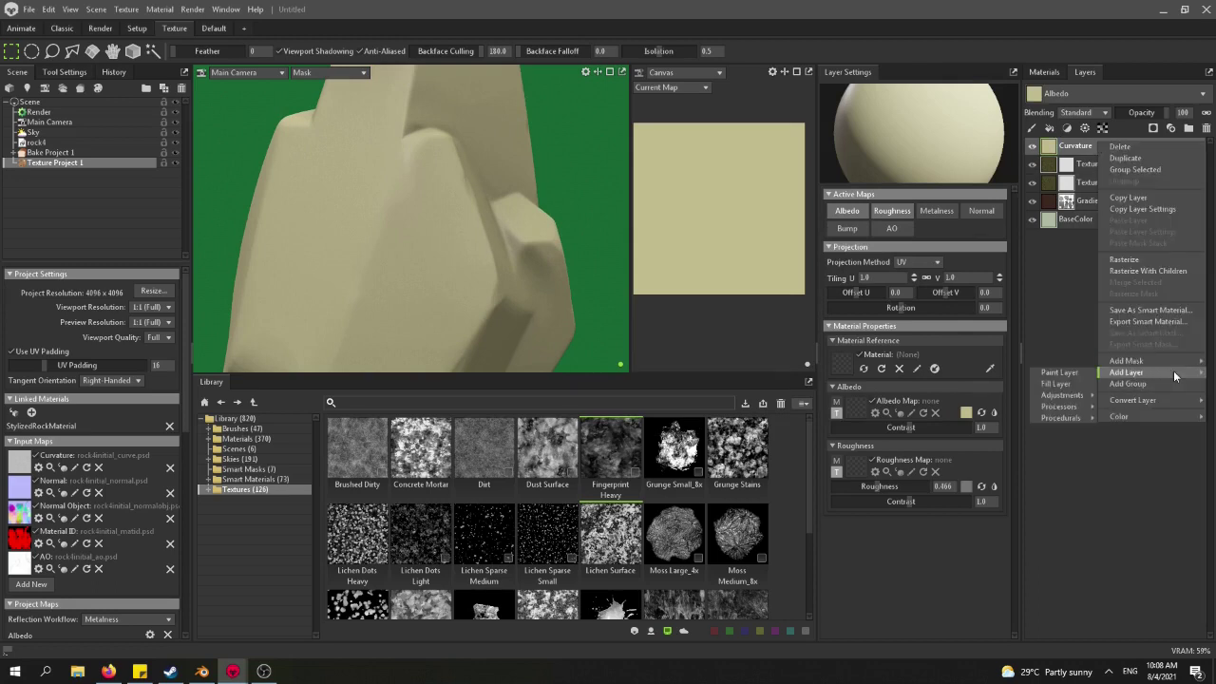
mouse_move(1076, 397)
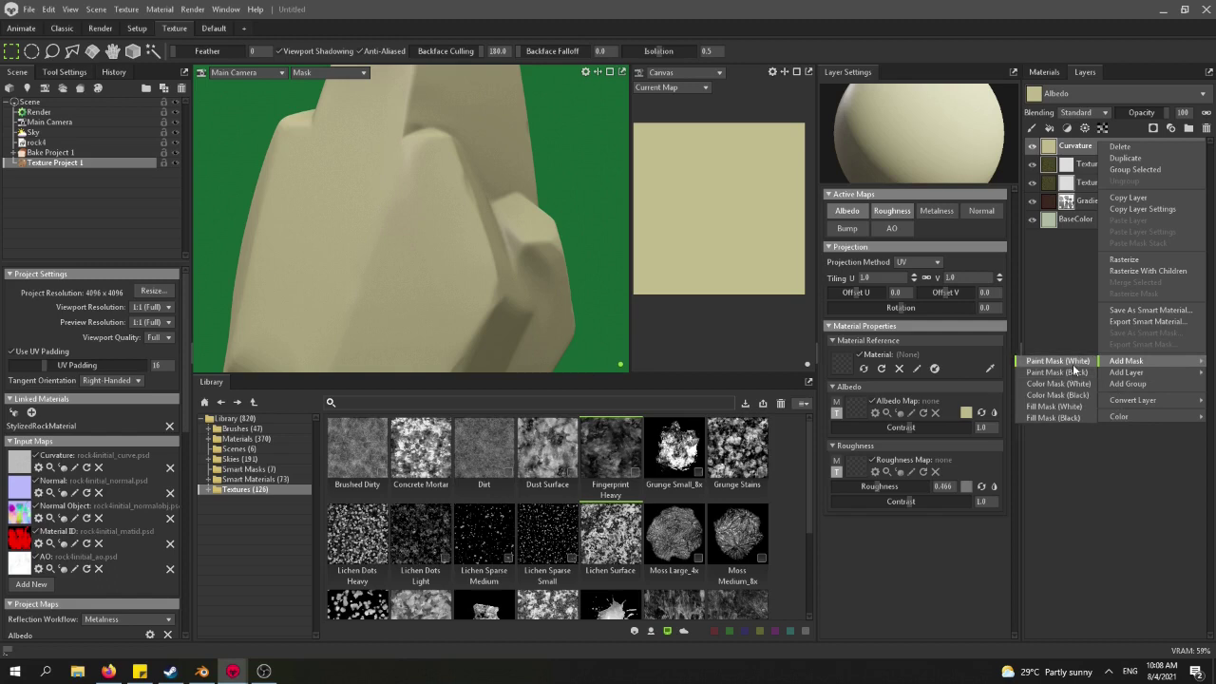
click(1073, 363)
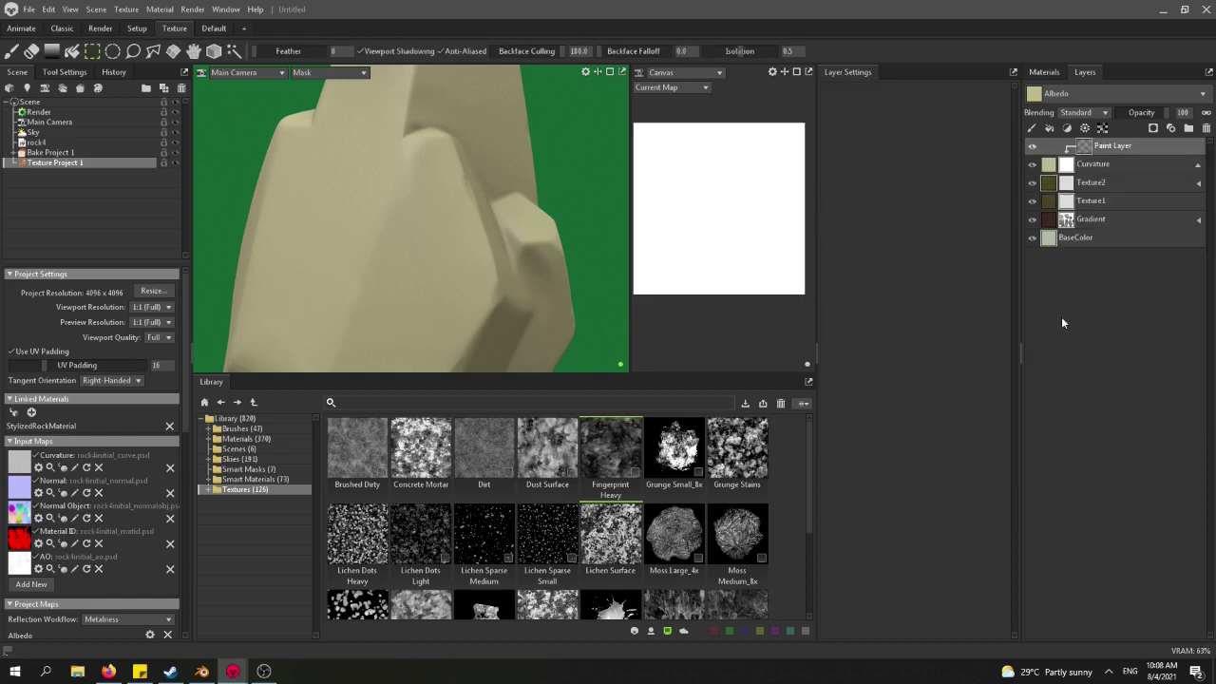
Add a Curvature processor above the paint layer in the Curvature layer's mask.
right_click(1113, 148)
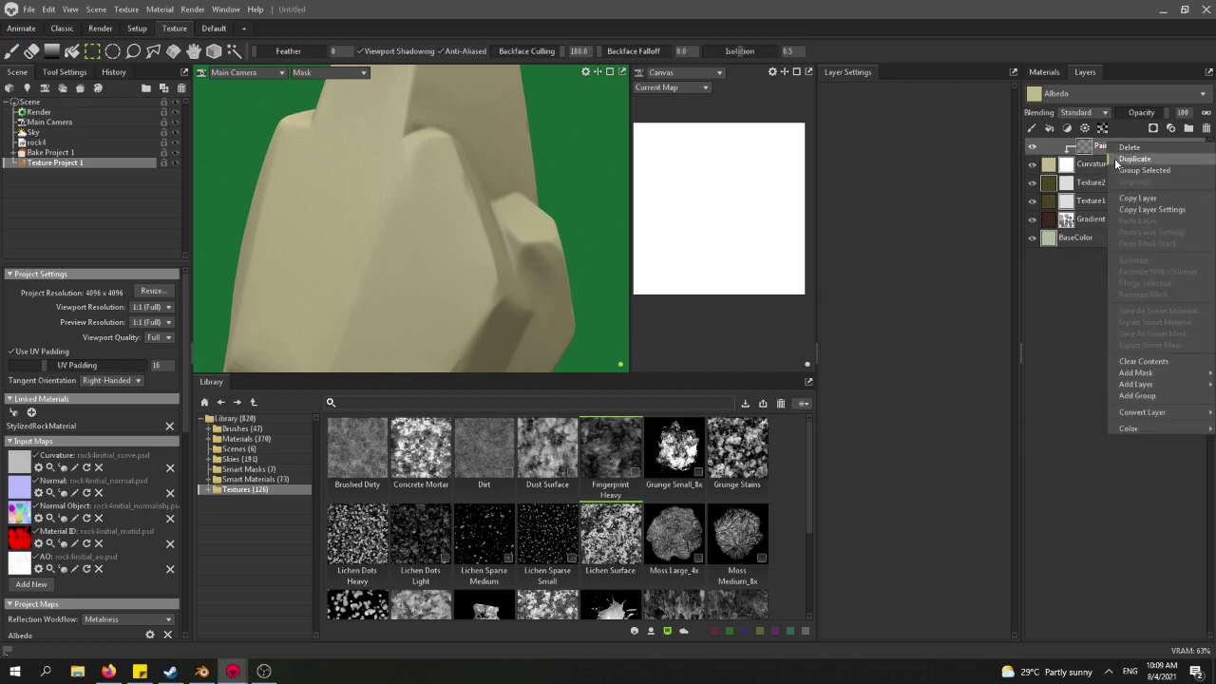
mouse_move(1135, 383)
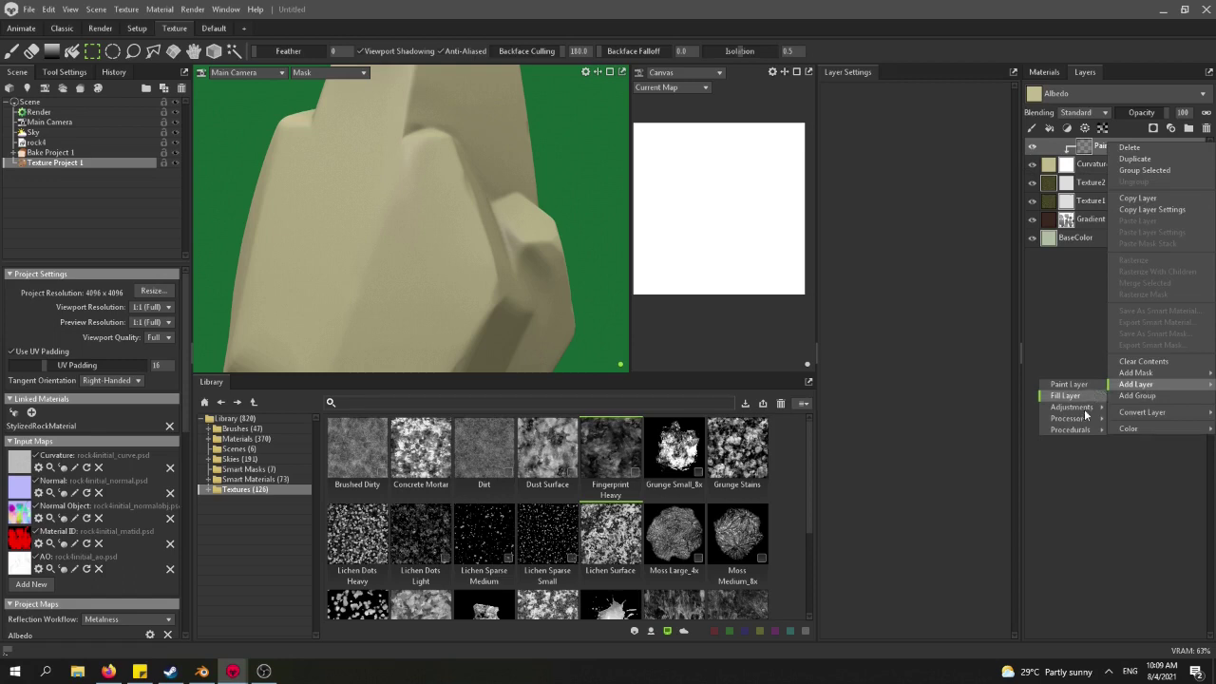
mouse_move(1088, 421)
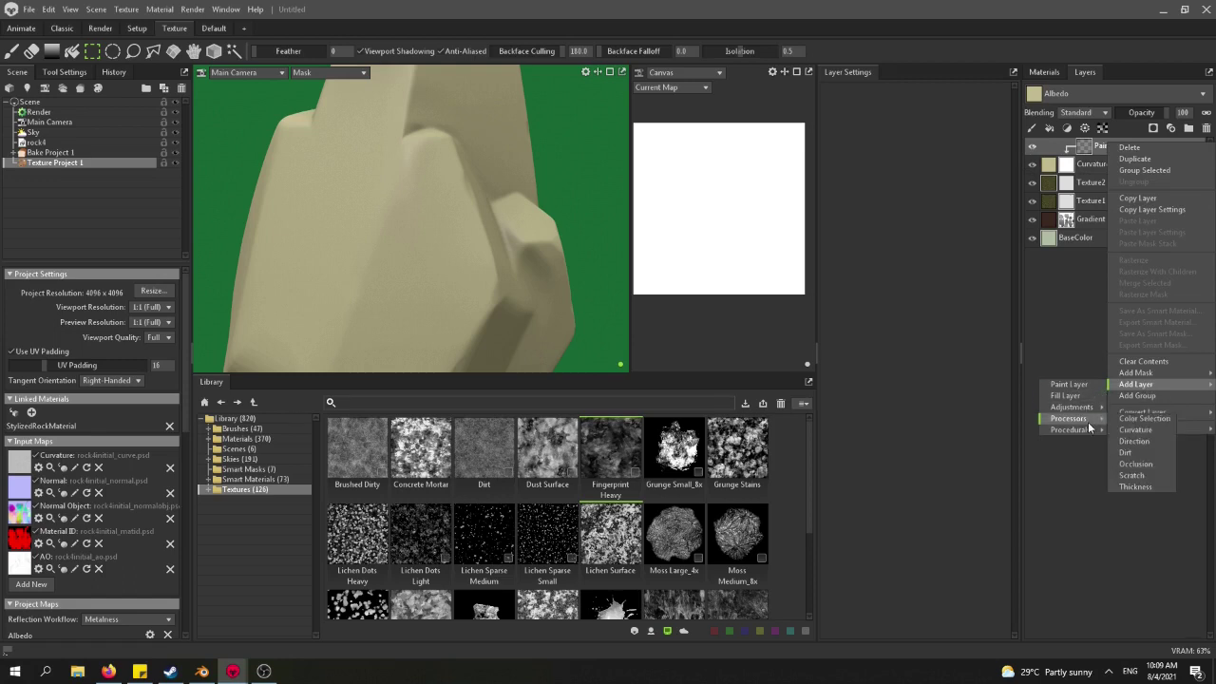
click(1138, 429)
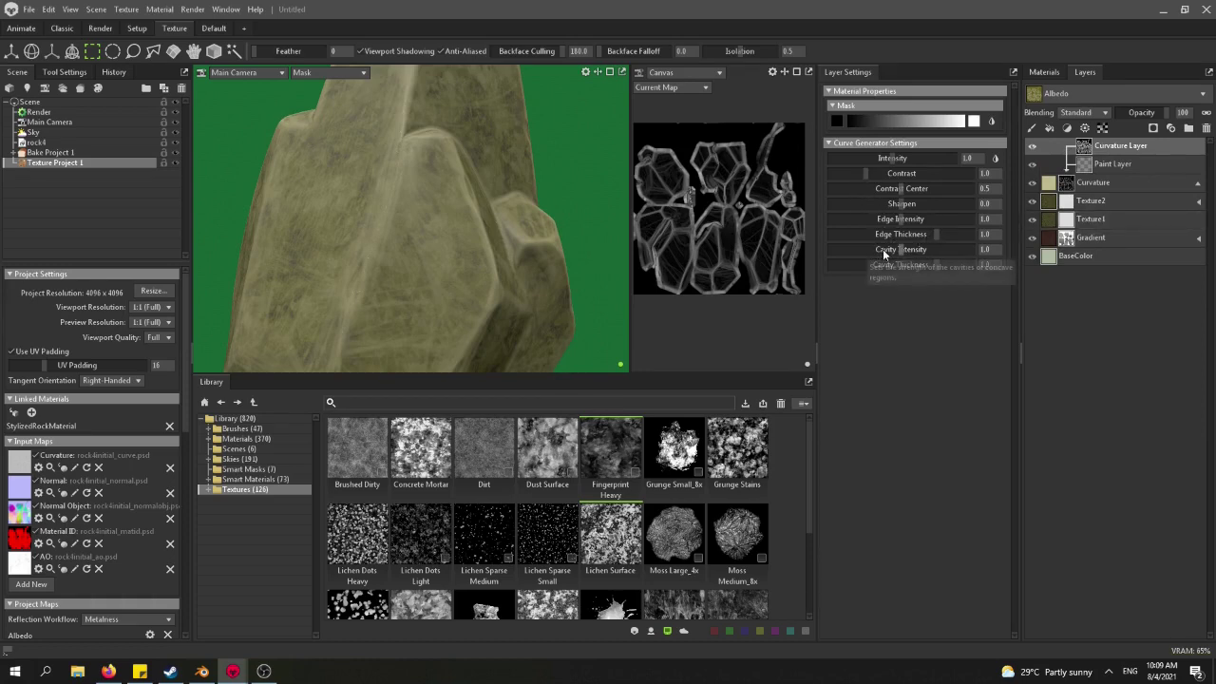
Set the curvature processor's edge intensity to 1.563, edge thickness 0.821, cavity intensity 0.813, cavity thickness -0.393 and overall intensity 0.96.
drag(897, 249, 918, 220)
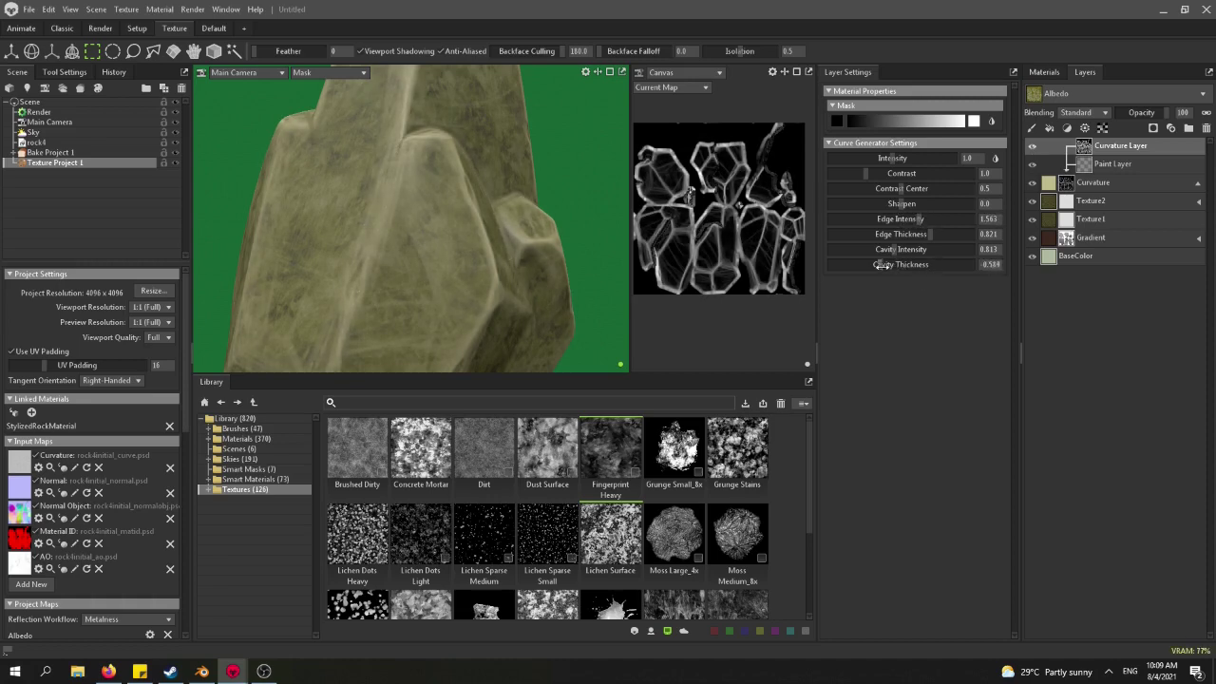
drag(898, 267, 892, 269)
drag(888, 158, 896, 160)
scroll(511, 189, down, 5)
alt+drag(532, 178, 402, 208)
scroll(390, 219, up, 3)
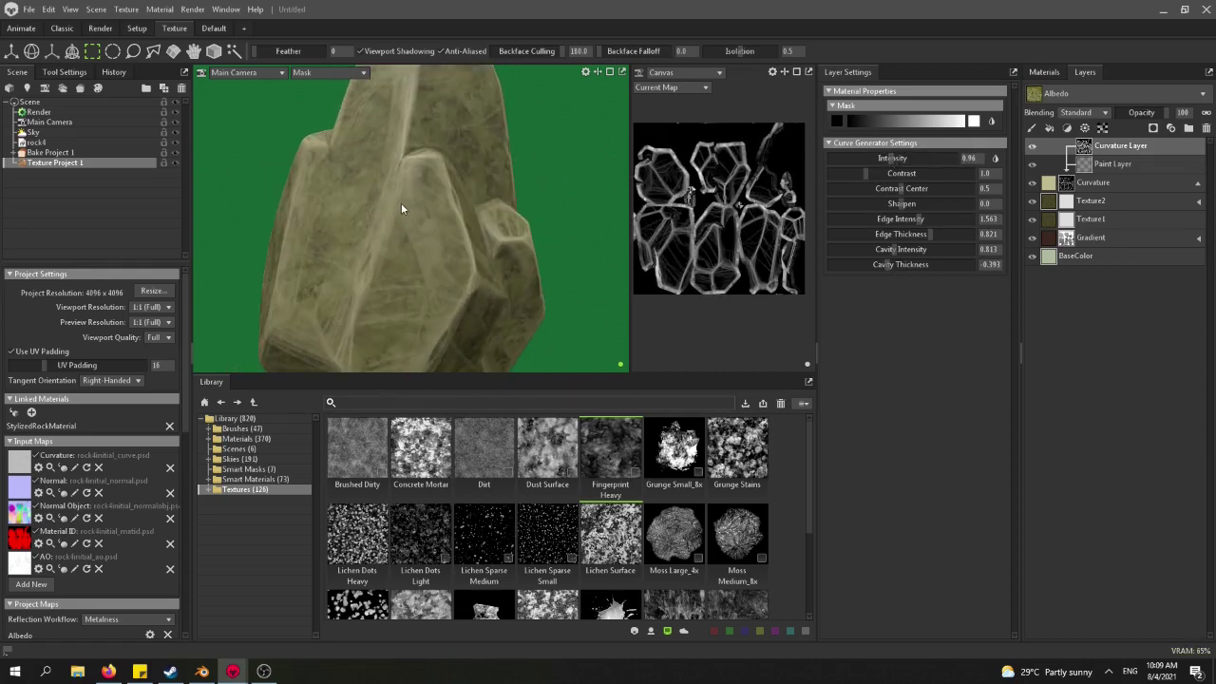
Raise the curvature processor's contrast to about 2.05 and check the edge highlights around the rock.
mouse_move(875, 174)
mouse_down()
mouse_move(849, 176)
mouse_move(906, 185)
mouse_up()
scroll(556, 170, down, 3)
drag(558, 170, 454, 178)
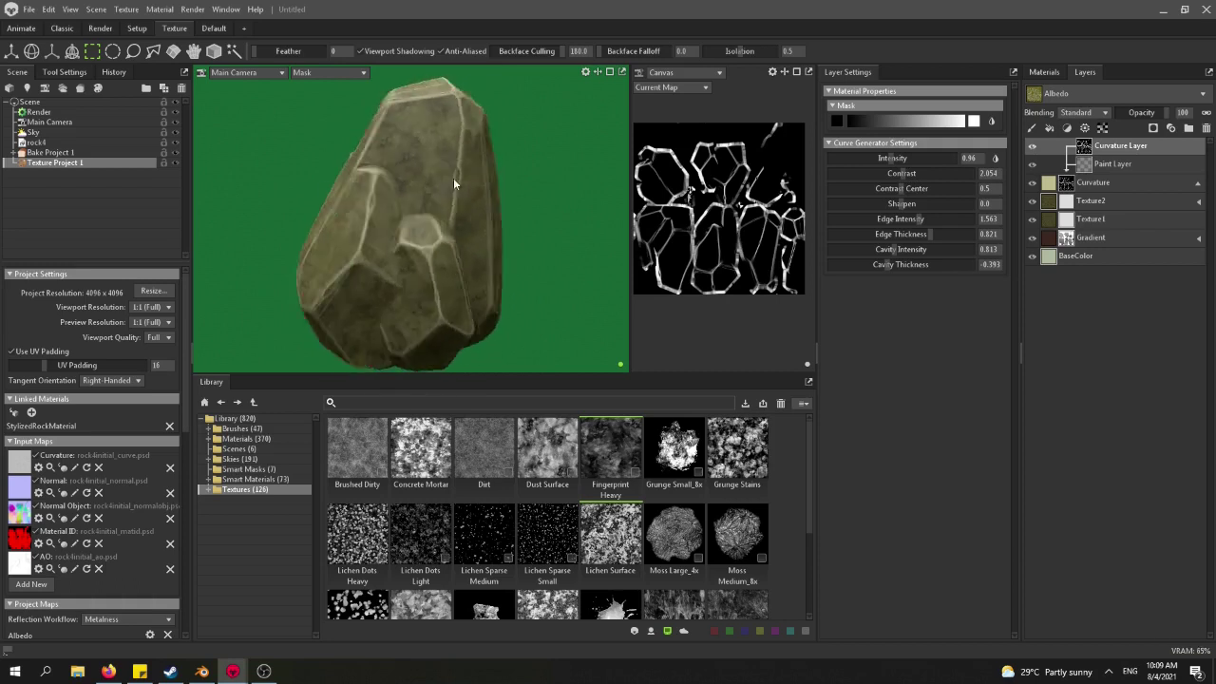
scroll(399, 186, up, 3)
scroll(367, 174, down, 2)
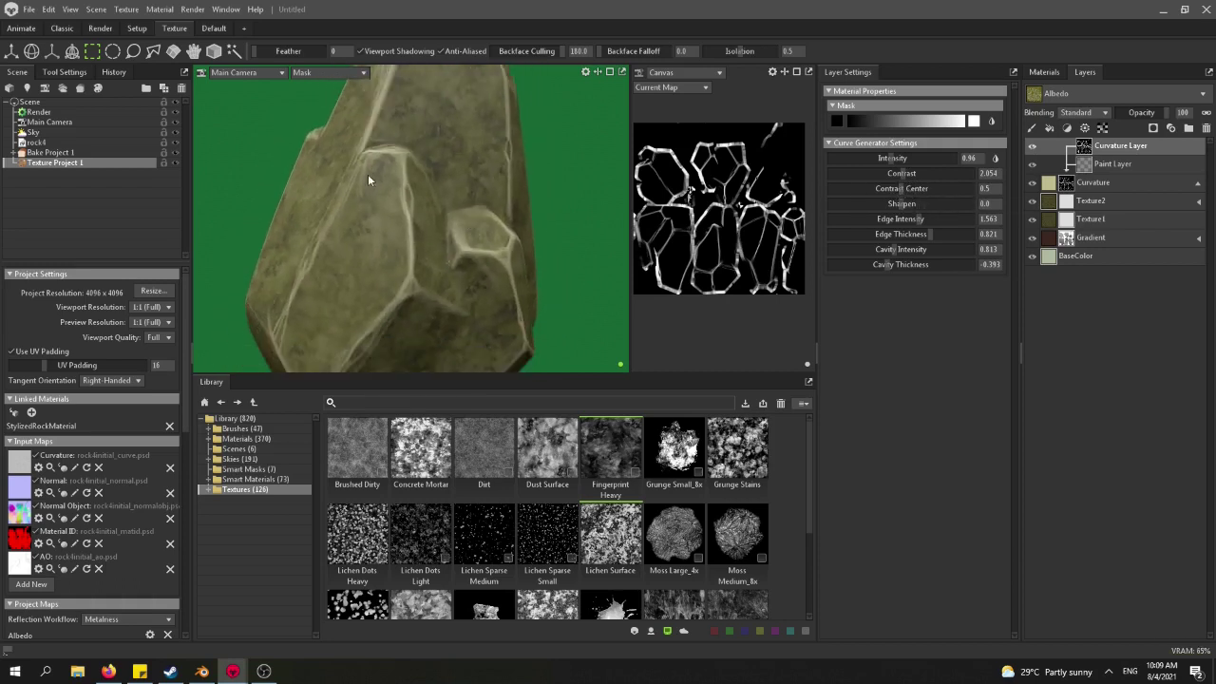
drag(368, 174, 606, 217)
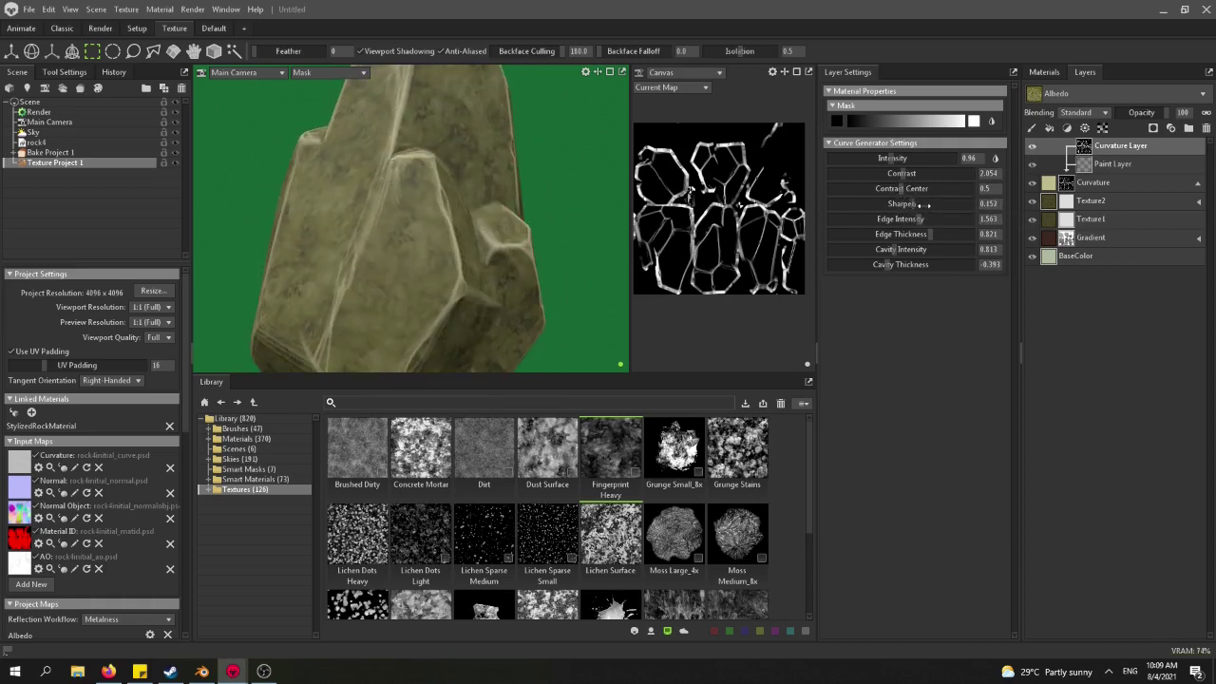
Increase the curvature processor's sharpening to about 0.32 and its contrast to about 2.29.
mouse_move(909, 203)
mouse_down()
mouse_move(866, 204)
mouse_move(918, 205)
mouse_up()
scroll(406, 213, up, 3)
mouse_move(324, 212)
alt+mouse_down()
mouse_move(390, 200)
mouse_move(332, 197)
alt+mouse_up()
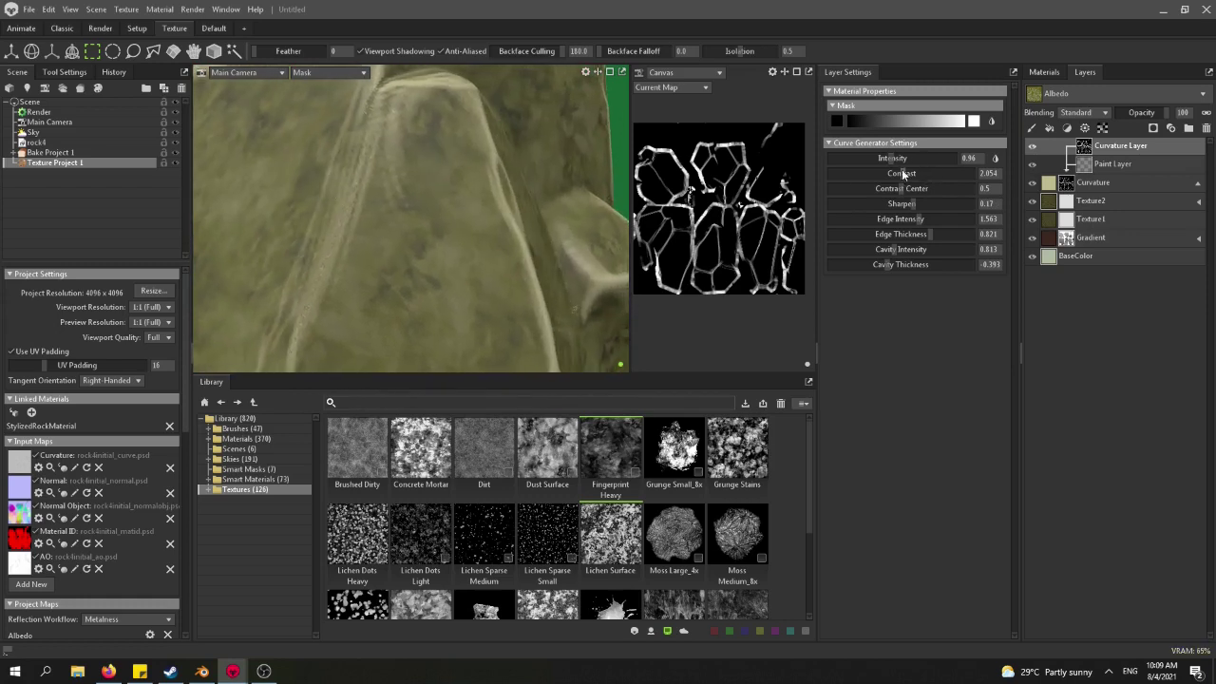
drag(903, 174, 934, 205)
scroll(339, 199, down, 3)
drag(339, 192, 372, 199)
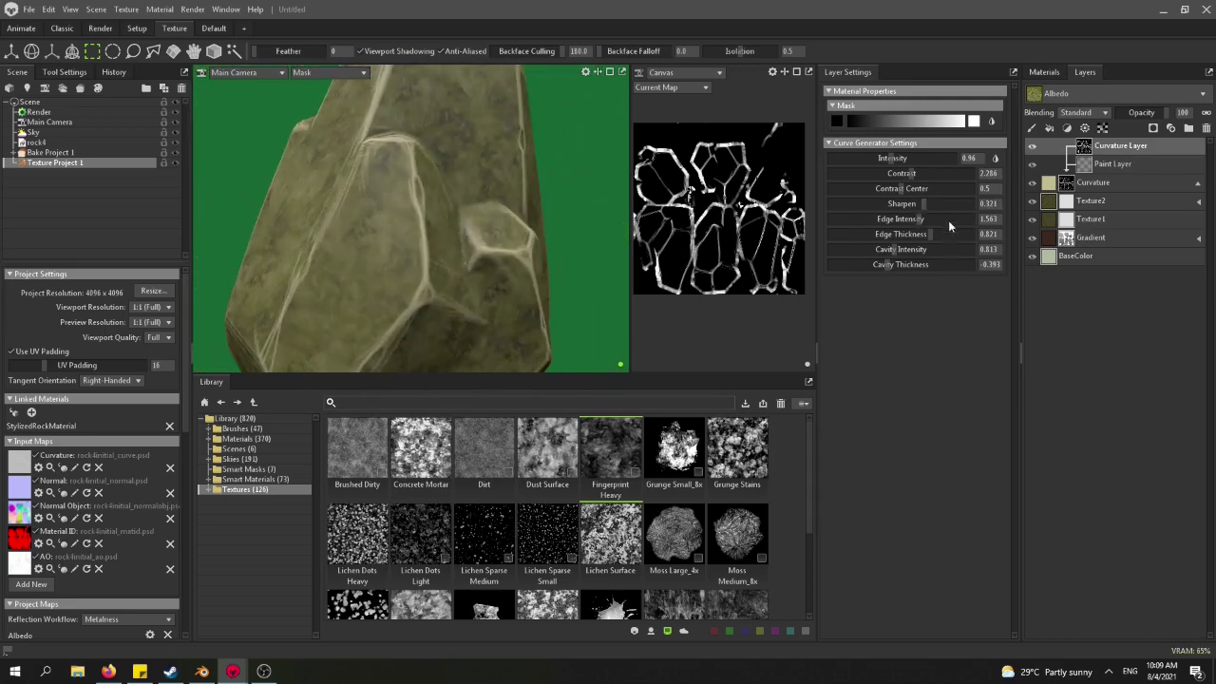
Reduce the curvature processor's contrast to about 1.95.
mouse_move(922, 173)
mouse_down()
mouse_move(936, 173)
mouse_move(898, 172)
mouse_up()
drag(440, 175, 410, 192)
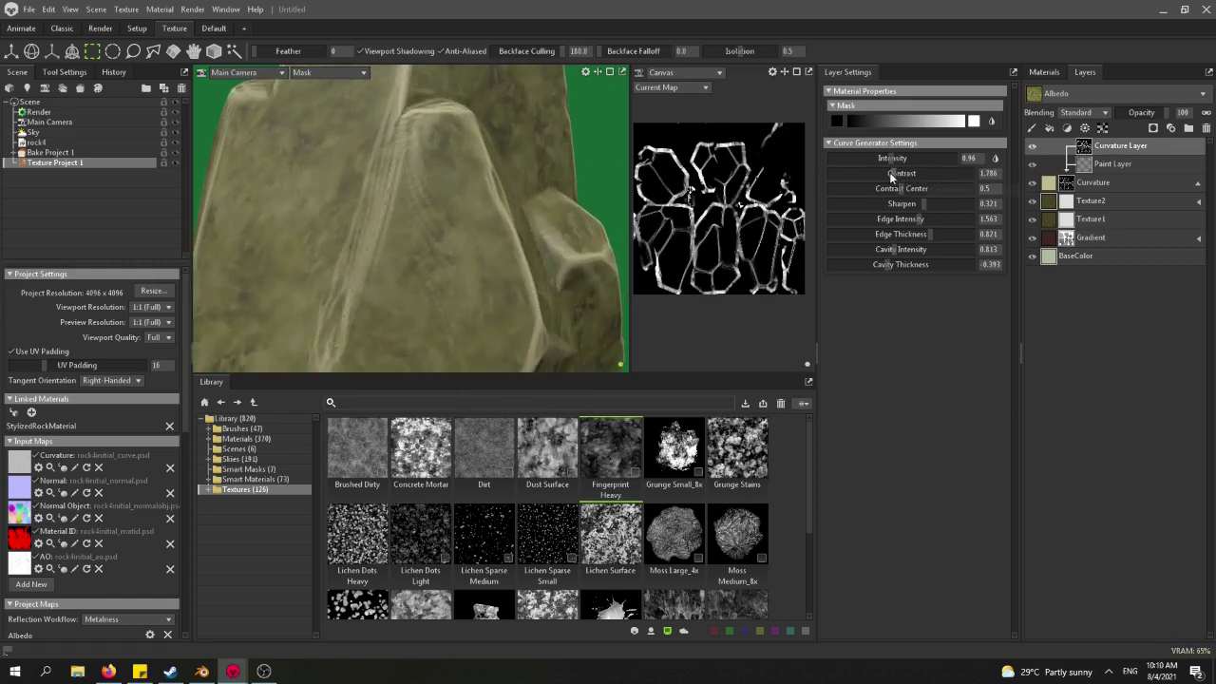
mouse_move(892, 173)
mouse_down()
mouse_move(913, 174)
mouse_move(900, 172)
mouse_up()
drag(551, 184, 435, 263)
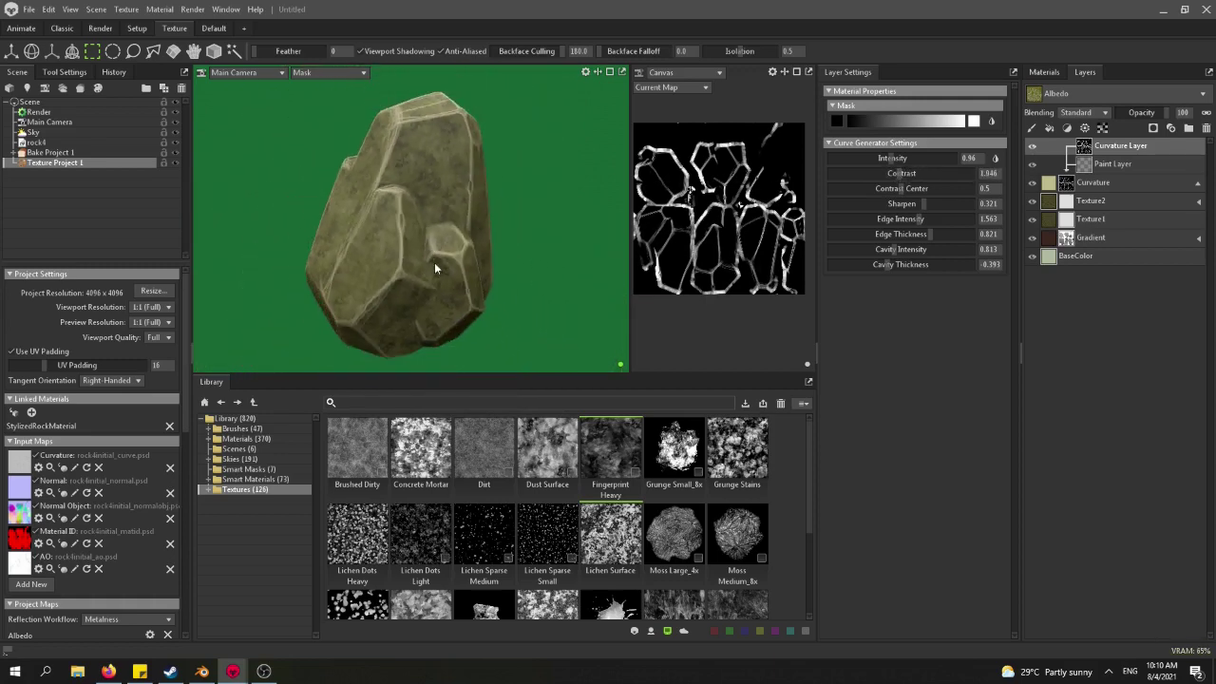
Add a Blur adjustment layer above the curvature processor in the Curvature mask and set its blur radius to 6 px.
right_click(1119, 150)
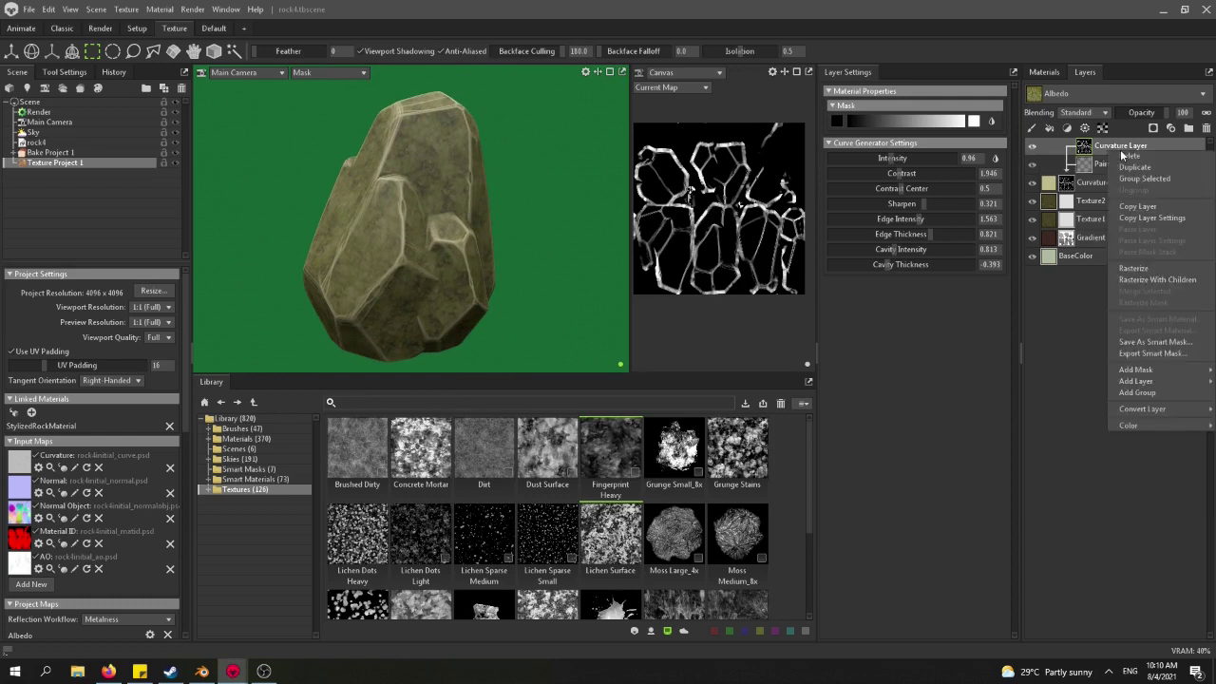
mouse_move(1154, 384)
mouse_move(1085, 419)
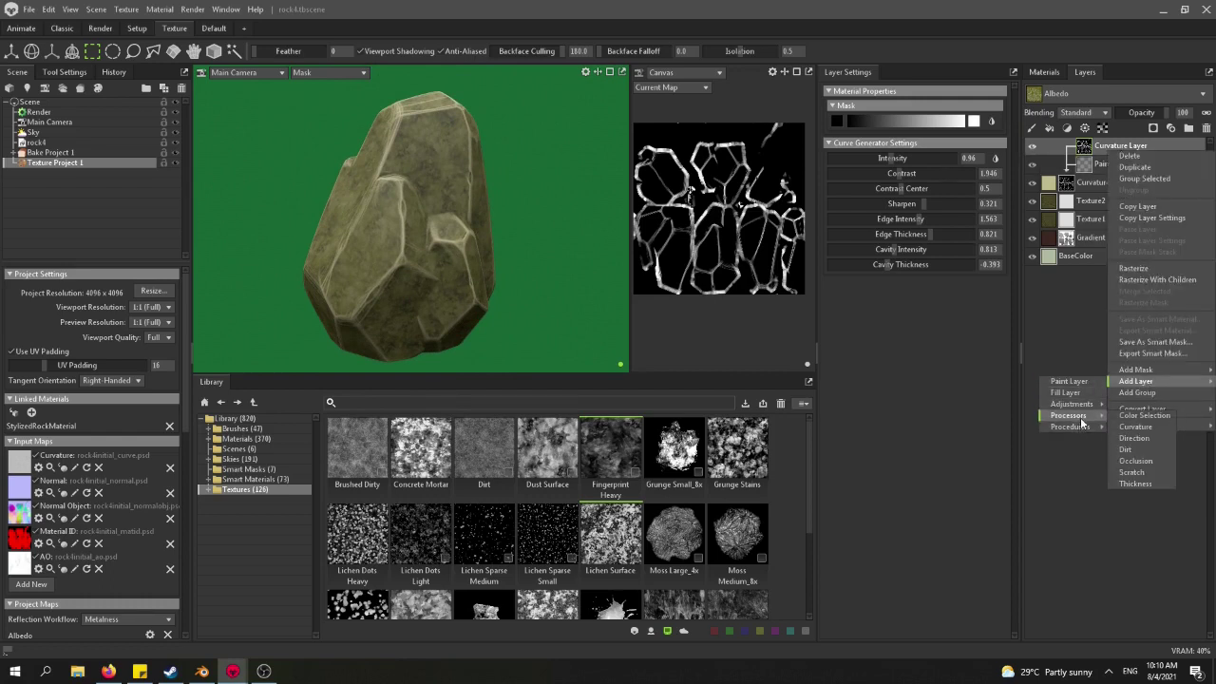
click(1140, 407)
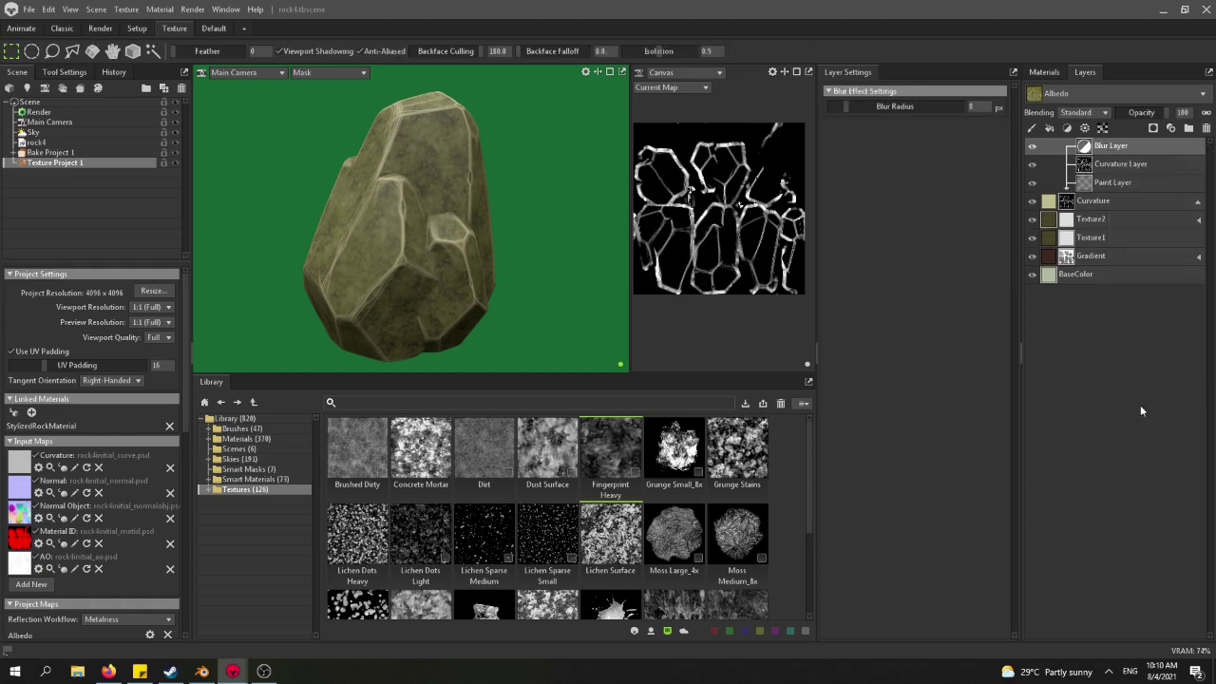
scroll(412, 269, up, 2)
scroll(374, 263, up, 5)
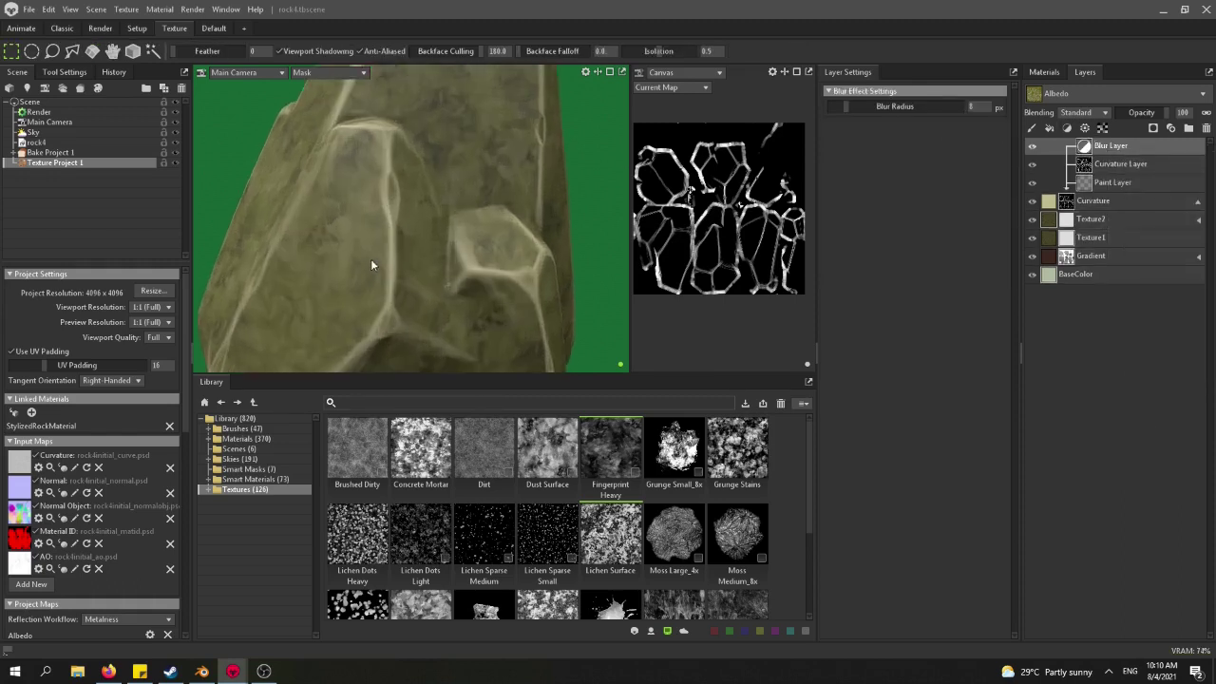
mouse_move(856, 108)
mouse_down()
mouse_move(830, 110)
mouse_move(855, 115)
mouse_up()
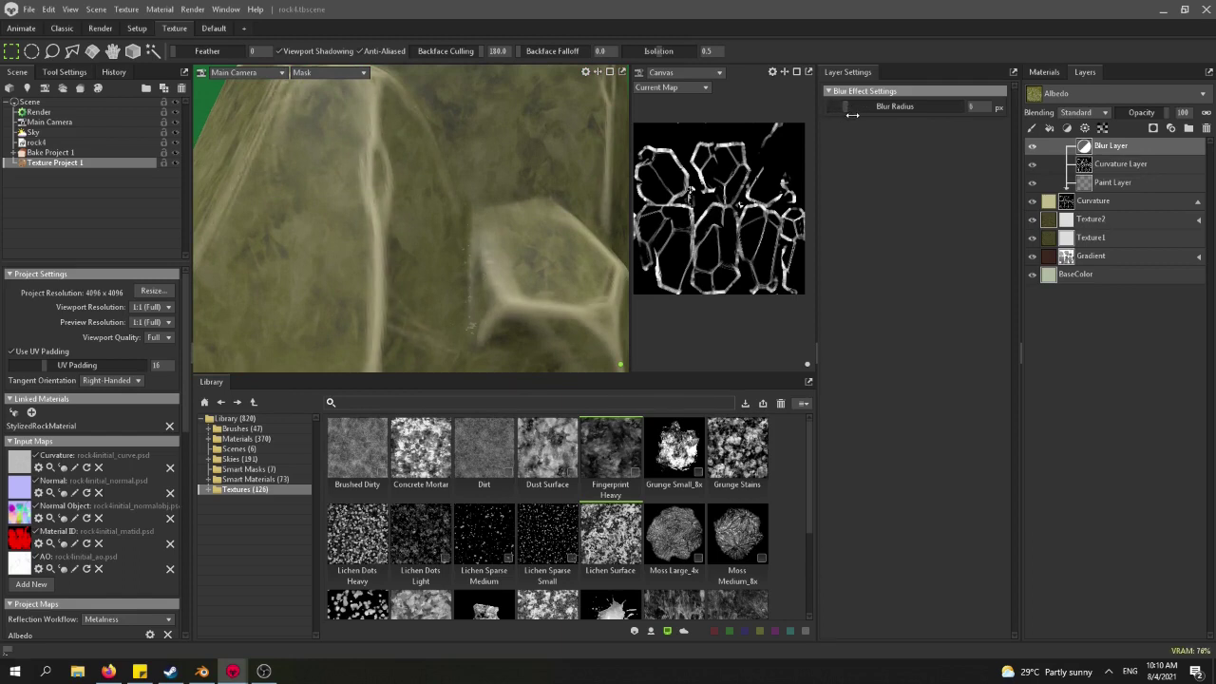
scroll(397, 266, down, 5)
alt+drag(371, 199, 471, 207)
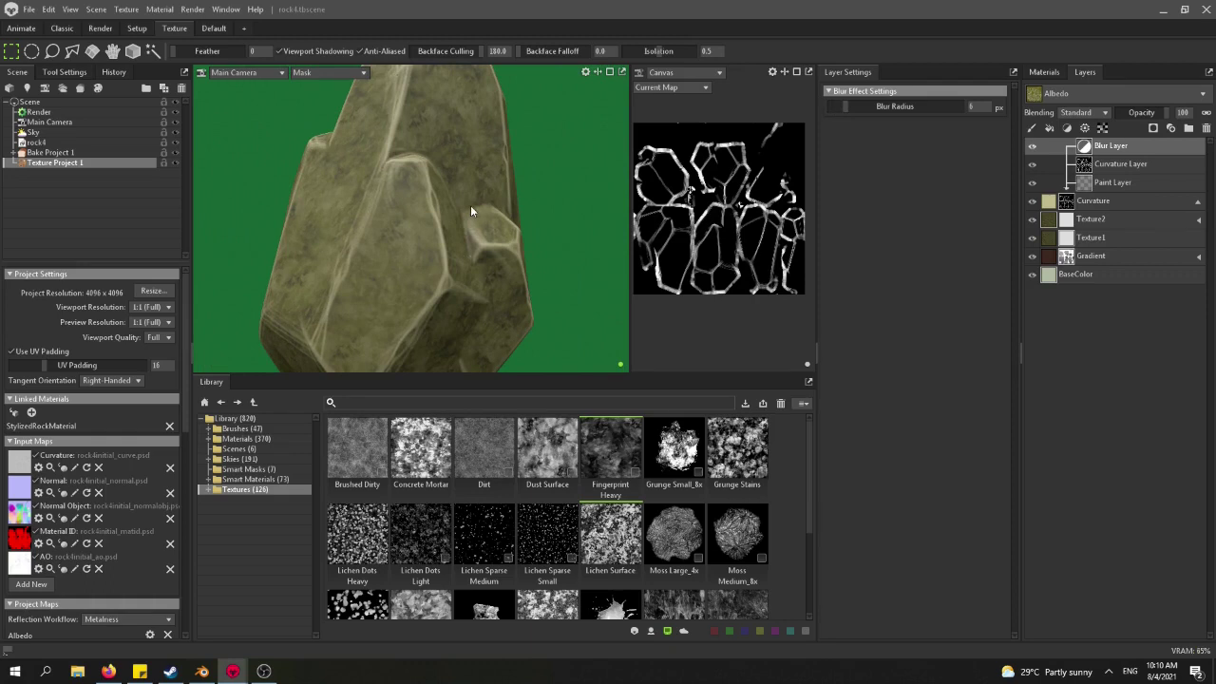
Collapse the Curvature layer's mask stack, add a new fill layer and move it to the top of the layer stack.
click(1197, 200)
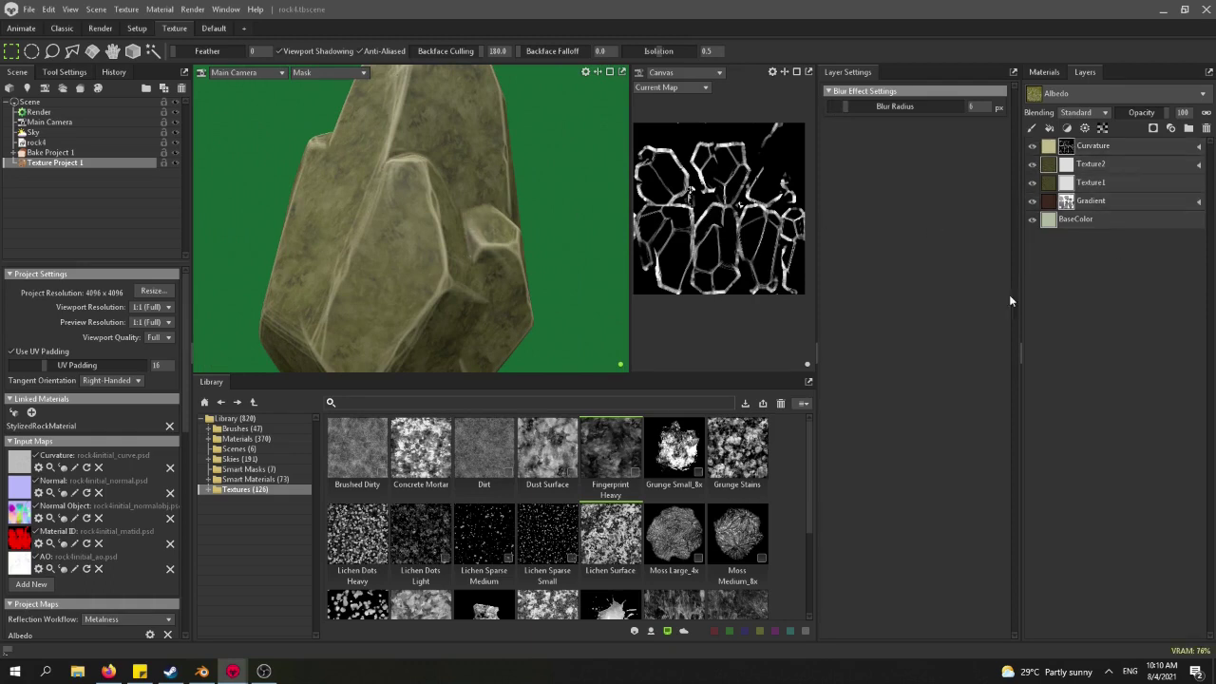
click(1094, 218)
right_click(1089, 268)
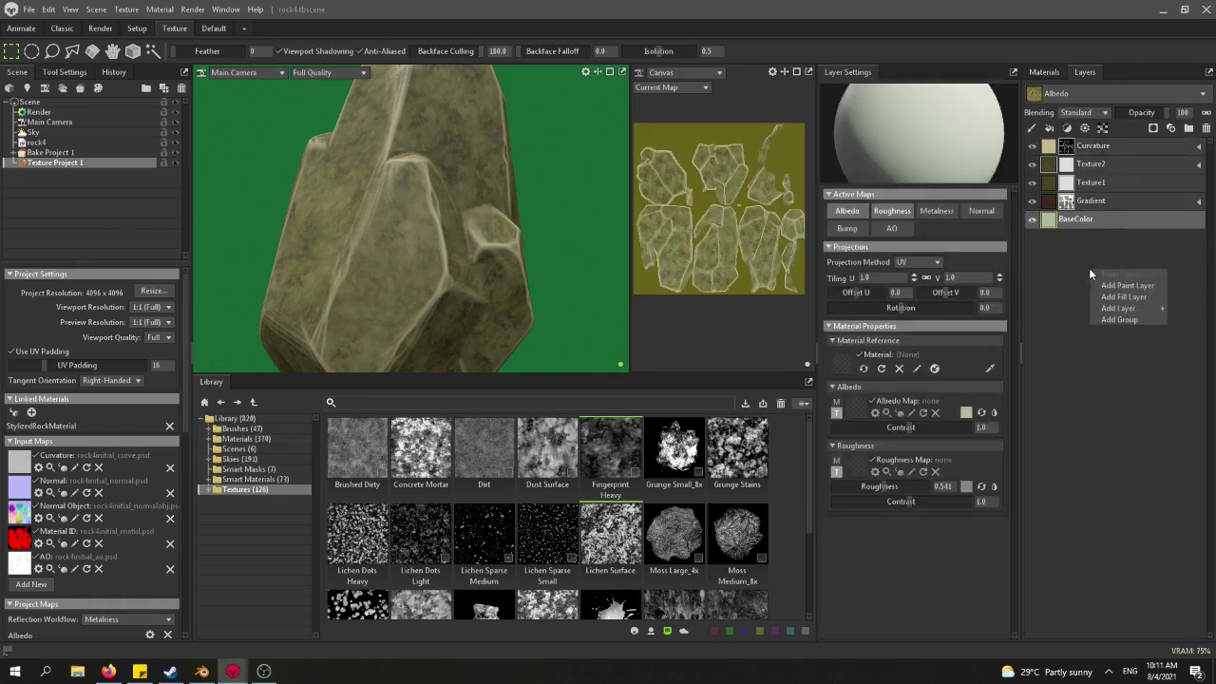
click(1124, 296)
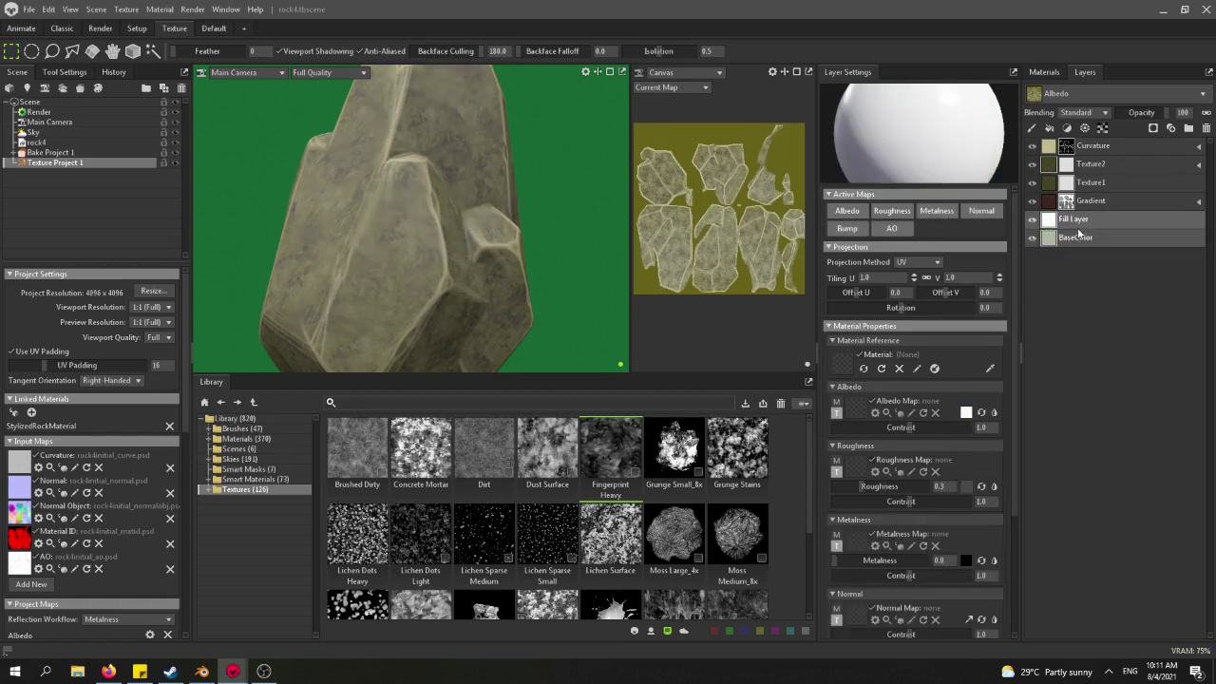
drag(1073, 219, 1068, 138)
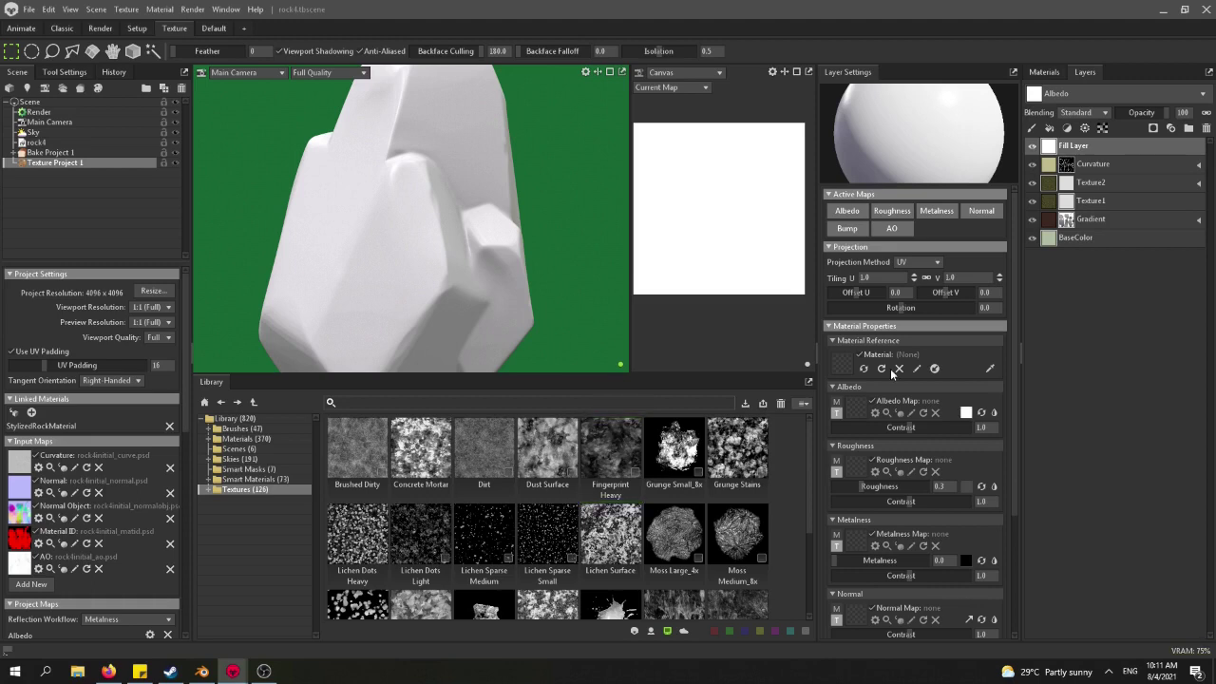
Limit the new fill layer to the Albedo and Roughness maps and set its roughness to about 0.411.
click(971, 211)
click(946, 211)
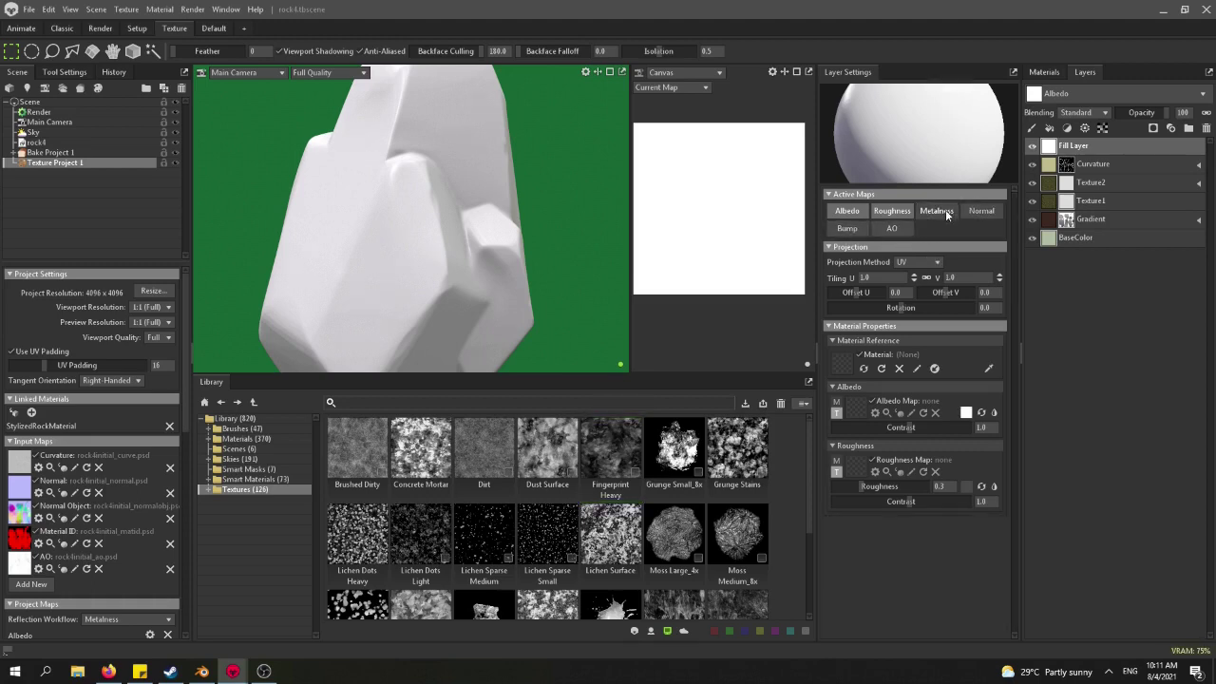
click(907, 210)
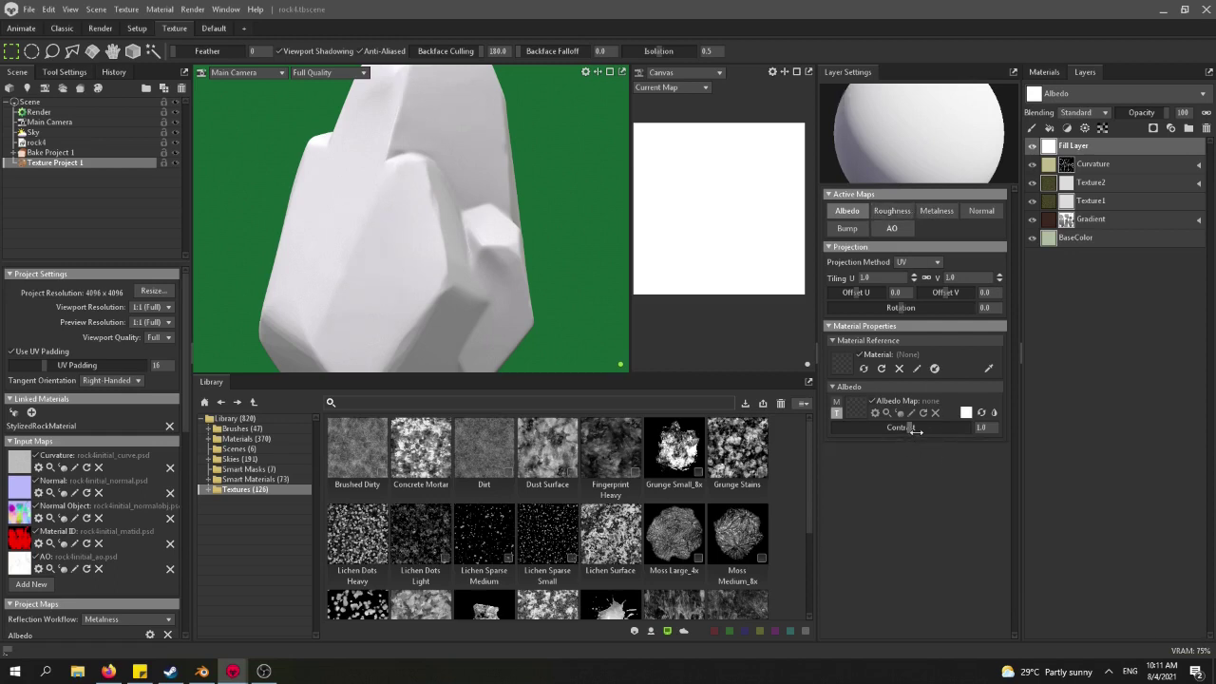
drag(915, 431, 915, 432)
click(997, 429)
text(1)
key(Return)
click(893, 211)
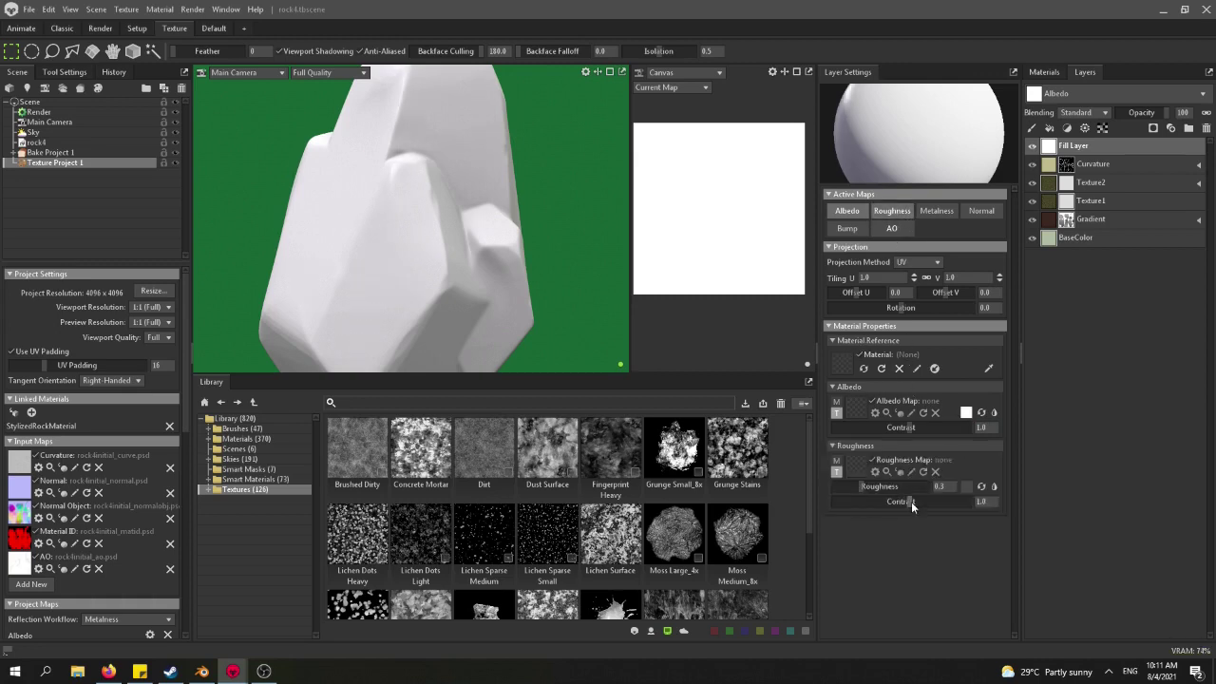
drag(866, 487, 876, 487)
Assign the Lichen Dots Light texture as the fill layer's albedo map and set its projection method to Tri-Planar.
scroll(561, 580, down, 1)
scroll(574, 517, up, 1)
scroll(508, 549, down, 1)
click(427, 503)
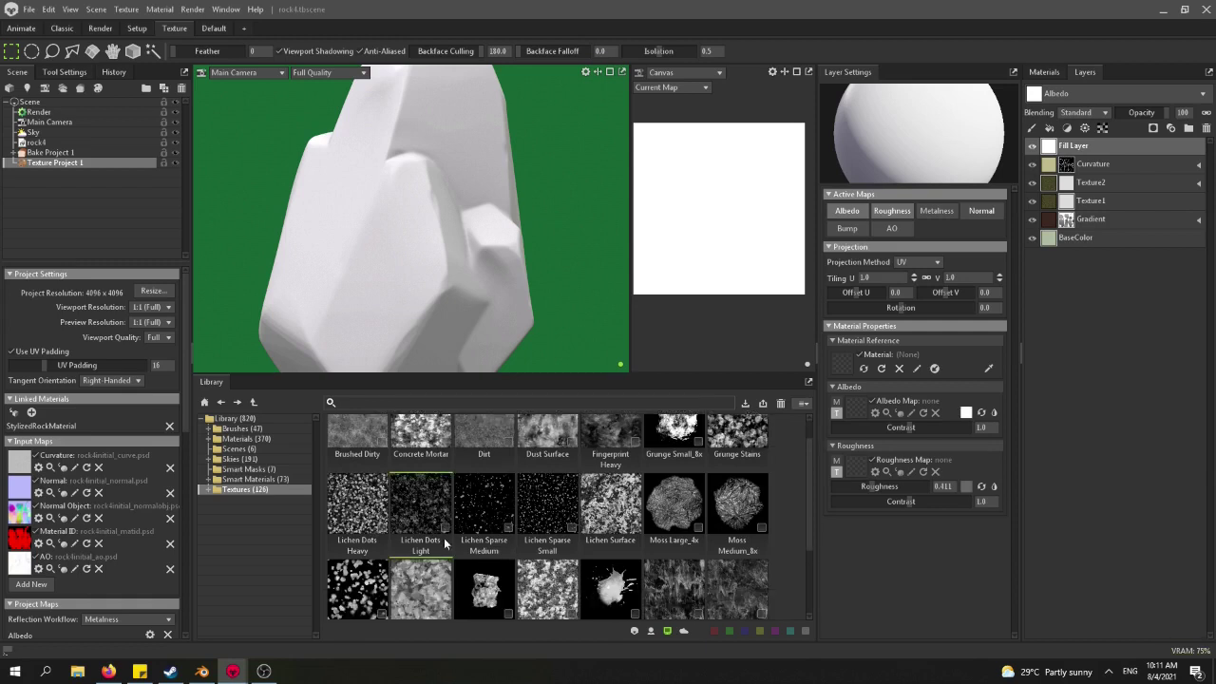
drag(430, 534, 857, 408)
click(919, 263)
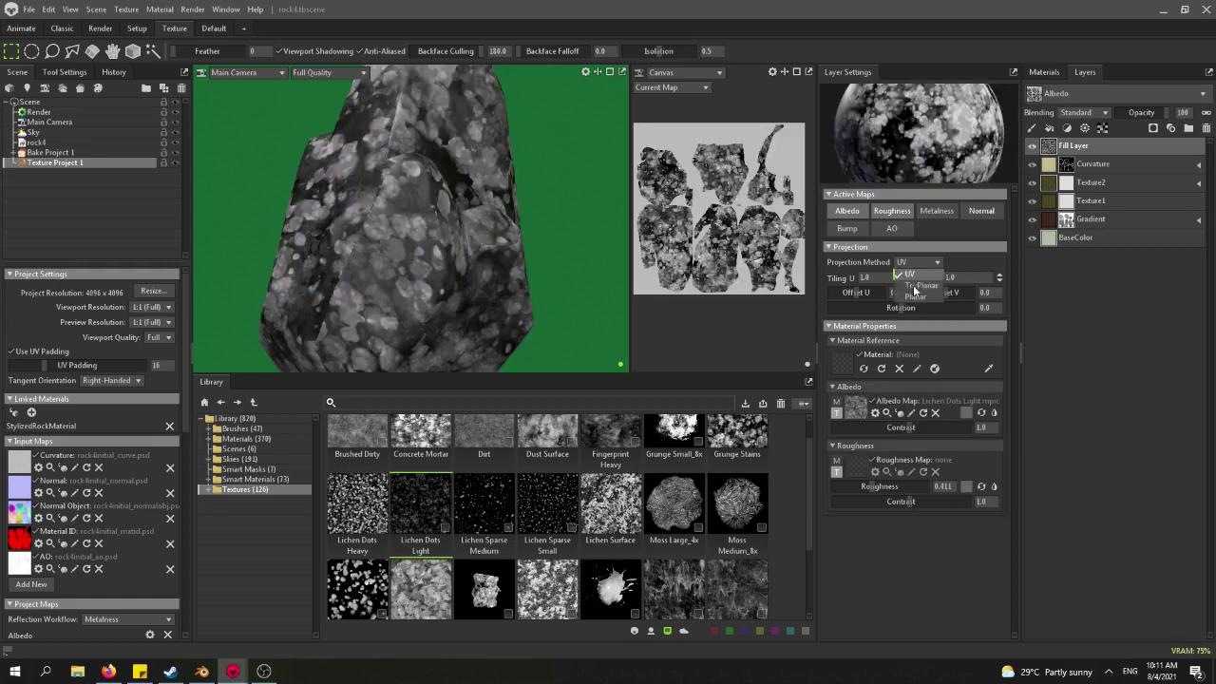
click(916, 290)
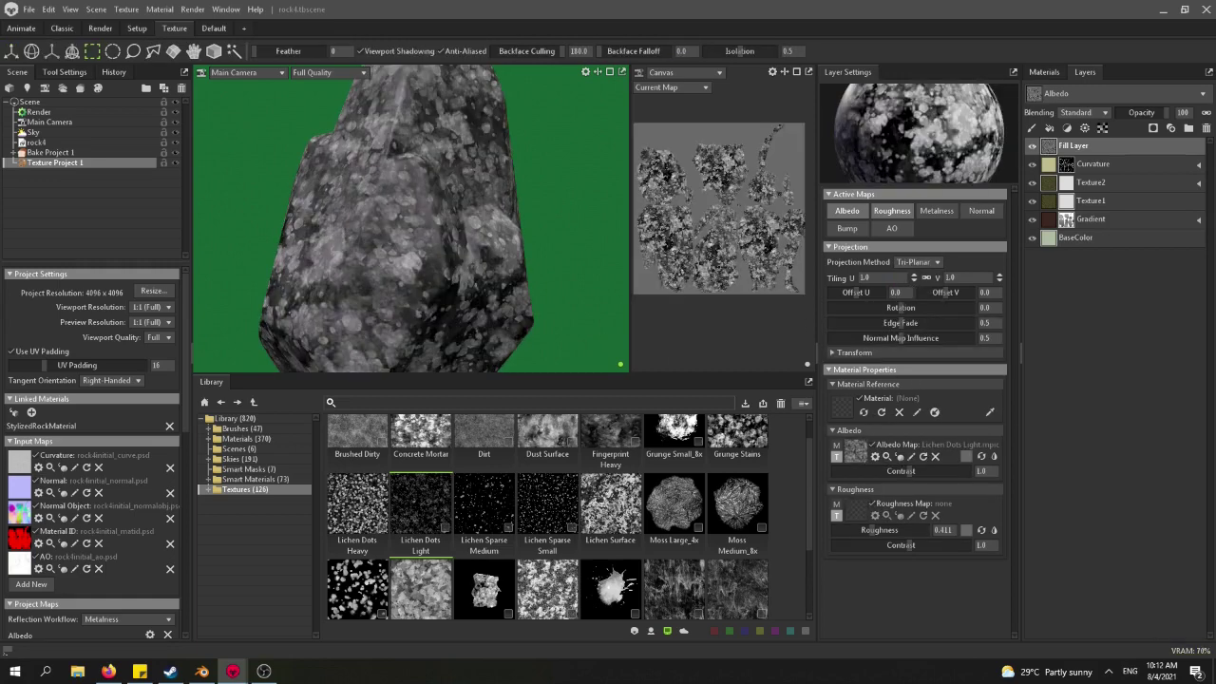
Tint the fill layer's albedo green and set its tiling to 10.
click(967, 456)
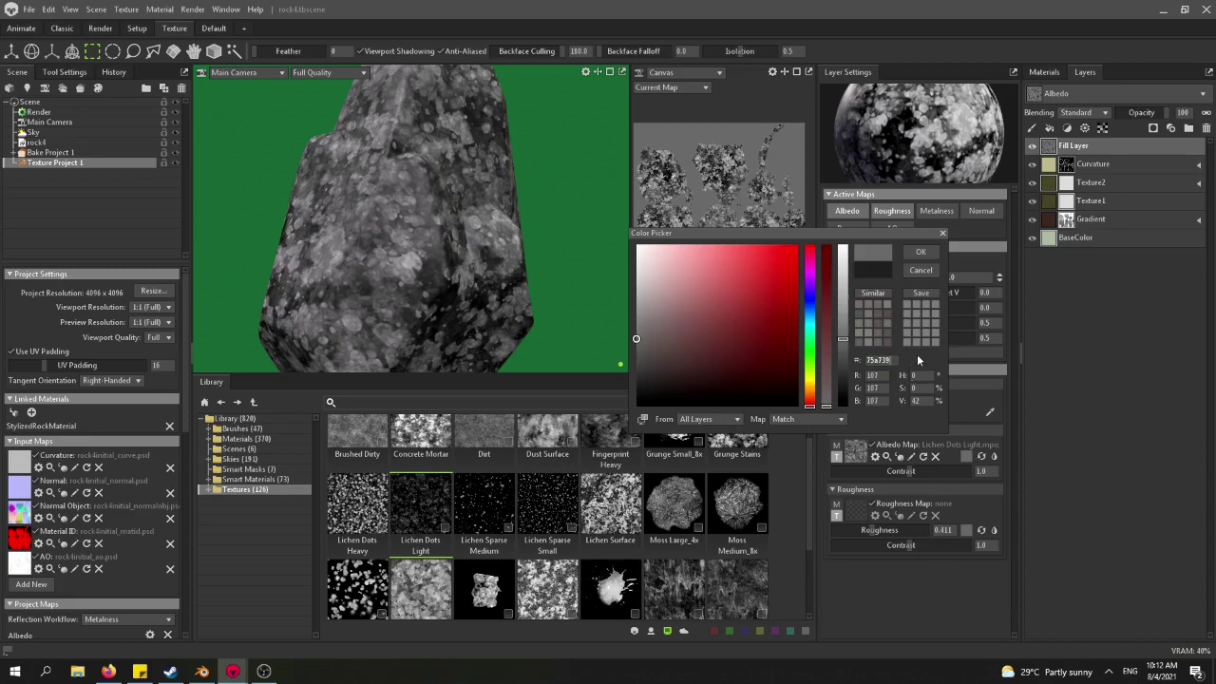
click(917, 354)
click(887, 279)
text(10)
key(Return)
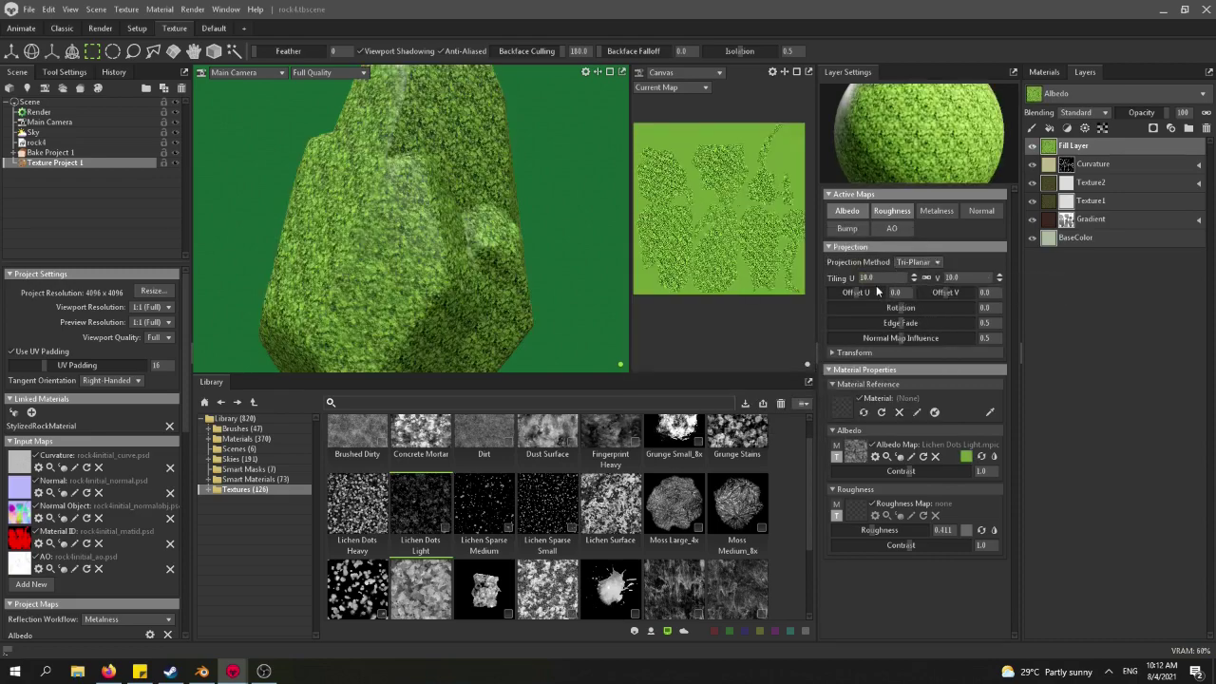
Set the fill layer's U offset to about 0.084, rotation 19.29, edge fade 0.696 and normal map influence 0.54.
scroll(440, 225, up, 6)
drag(874, 294, 929, 323)
scroll(426, 262, down, 4)
scroll(404, 265, down, 4)
scroll(404, 265, up, 6)
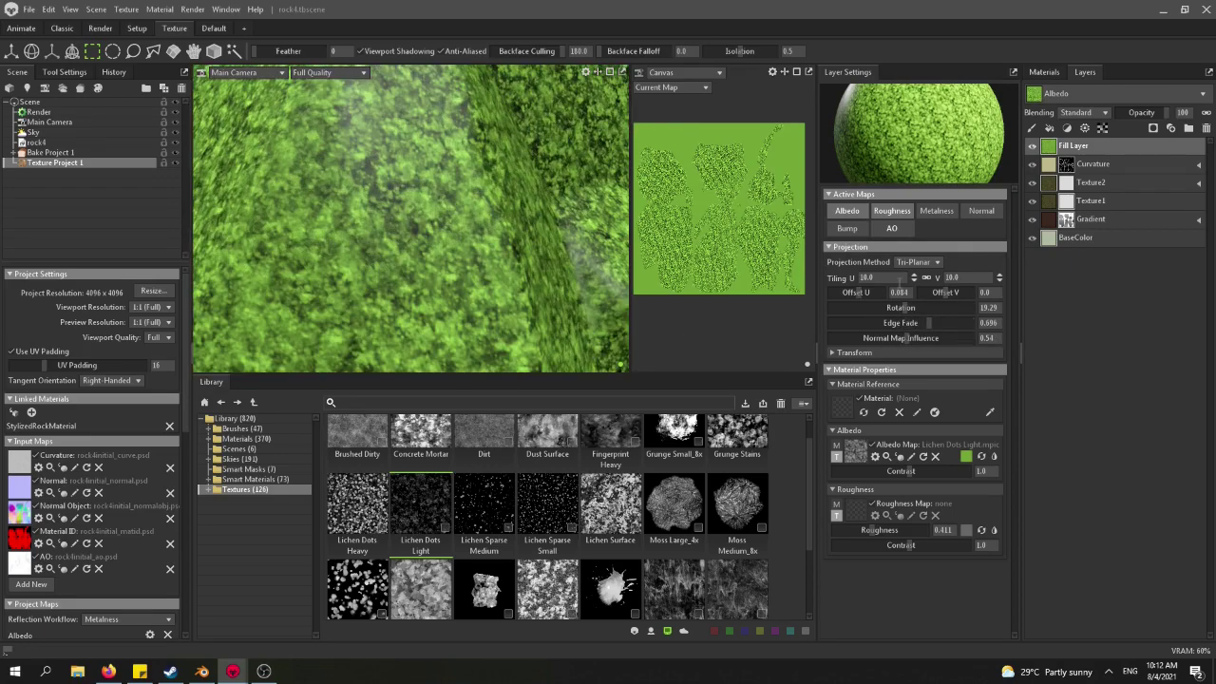
Set the fill layer's tiling to 8 and its roughness to about 0.767.
drag(878, 279, 774, 278)
text(8)
key(Return)
scroll(428, 257, down, 4)
alt+drag(475, 258, 418, 249)
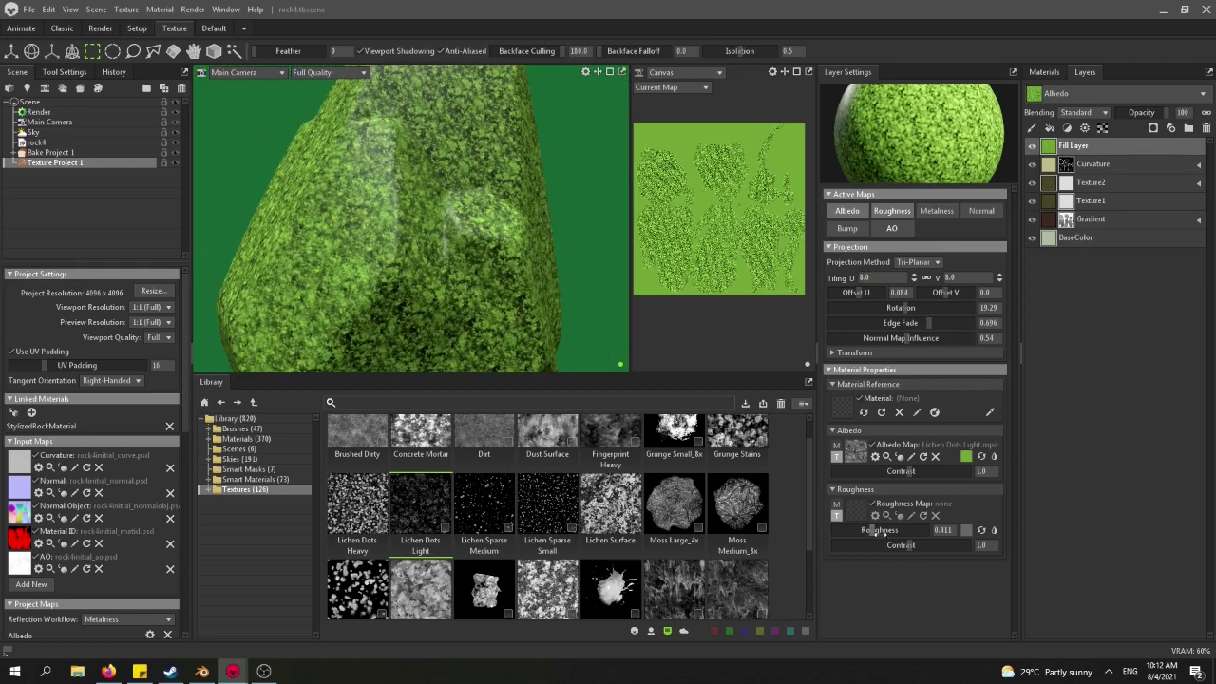
drag(872, 530, 906, 531)
scroll(532, 238, up, 3)
alt+drag(532, 237, 704, 141)
Rename the green fill layer as Moss.
double_click(1087, 148)
text(Moss)
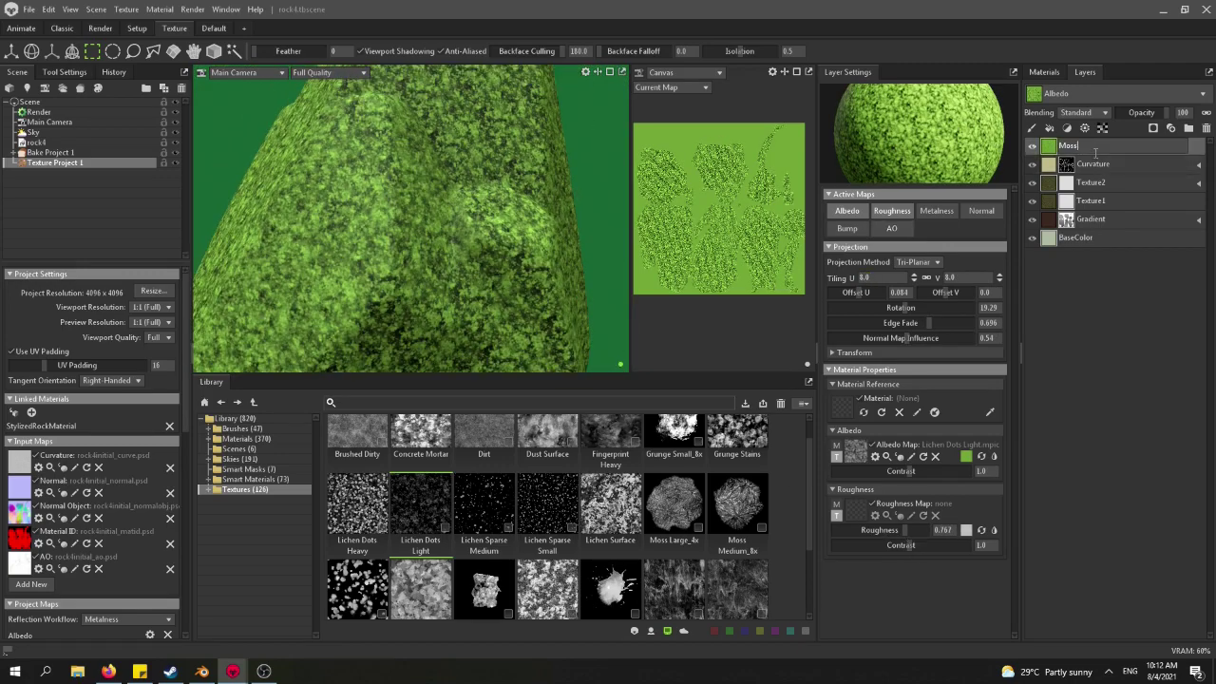
key(Return)
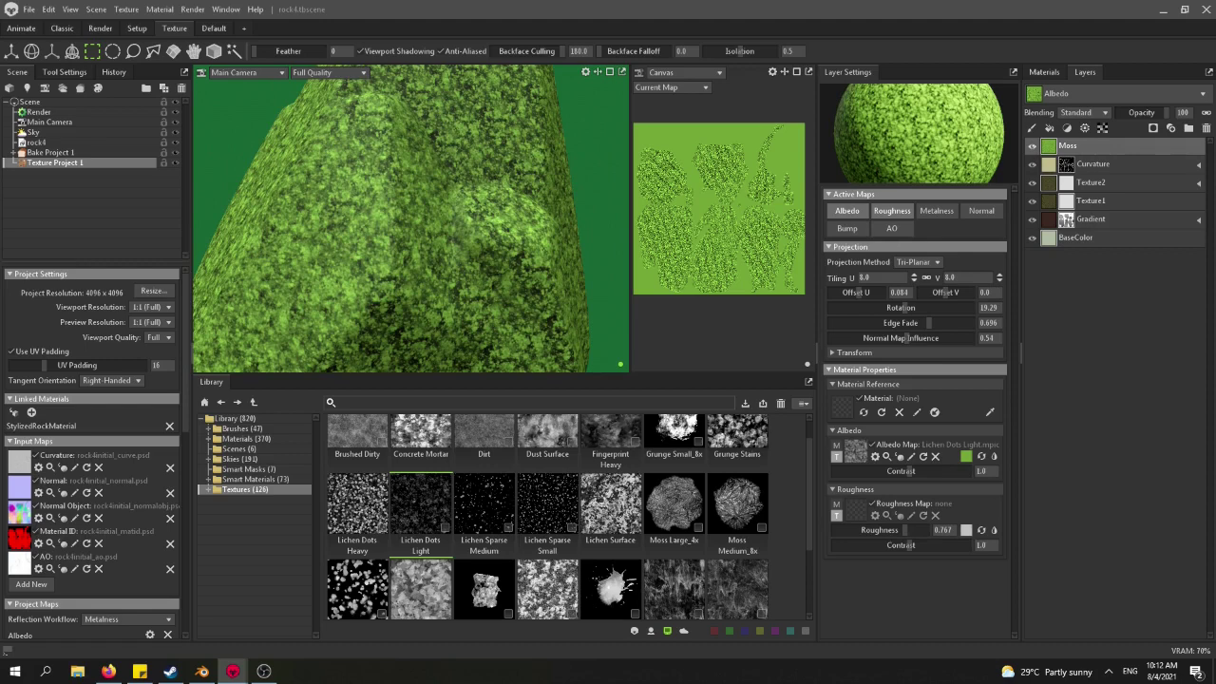
Add a Blur adjustment layer to the Moss layer and set its blur radius to 4 px.
right_click(1051, 150)
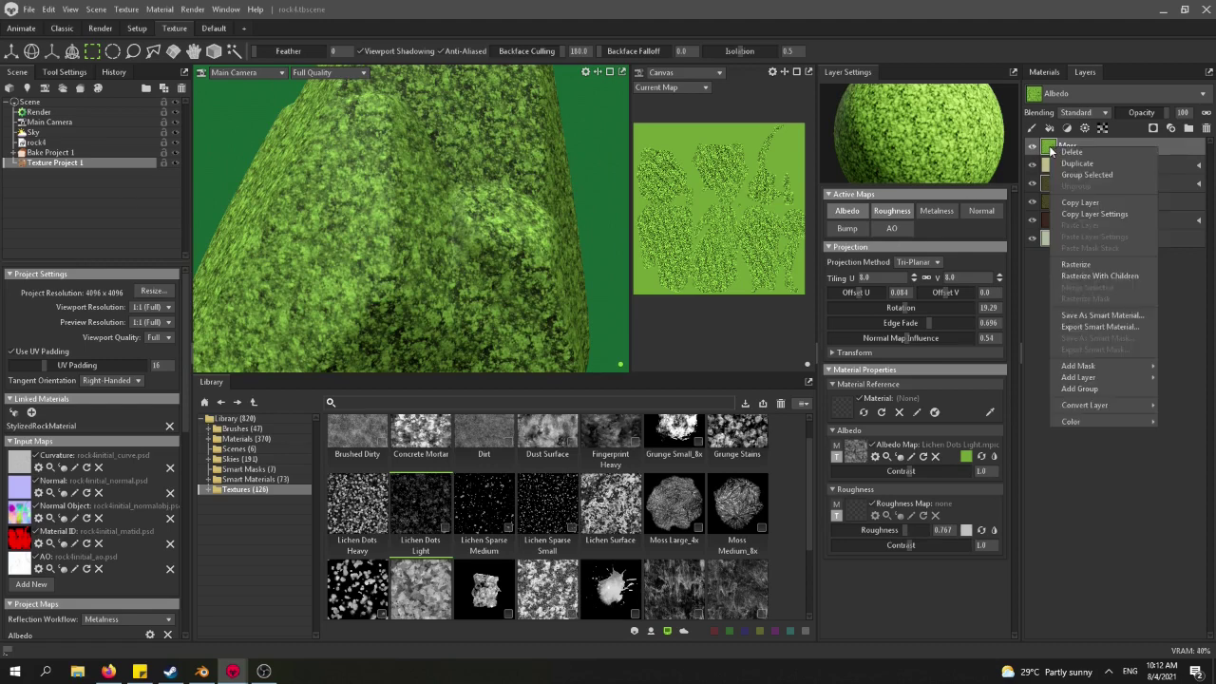
mouse_move(1131, 380)
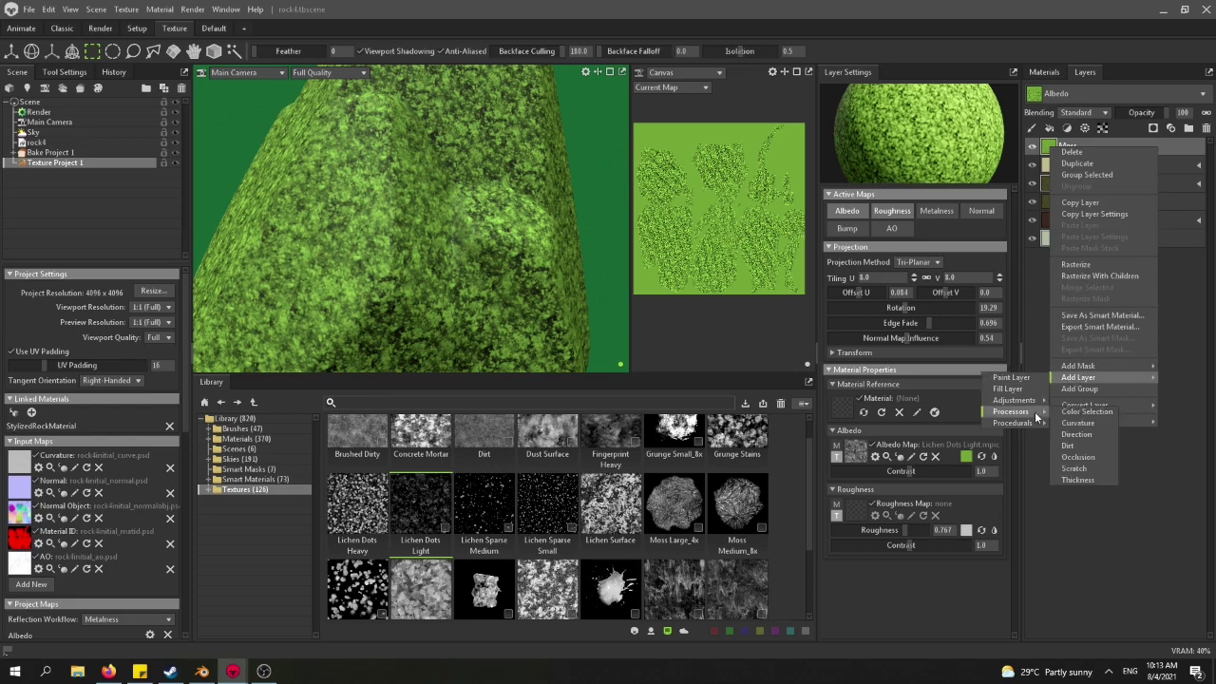
mouse_move(1038, 409)
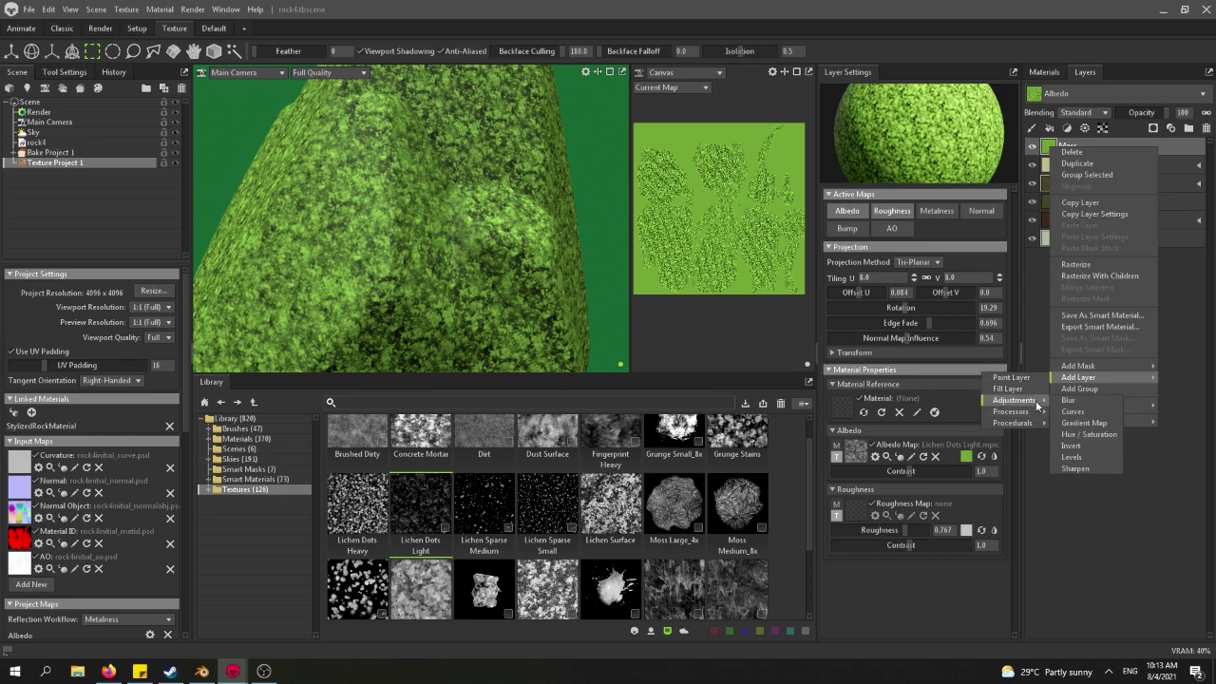
click(1069, 399)
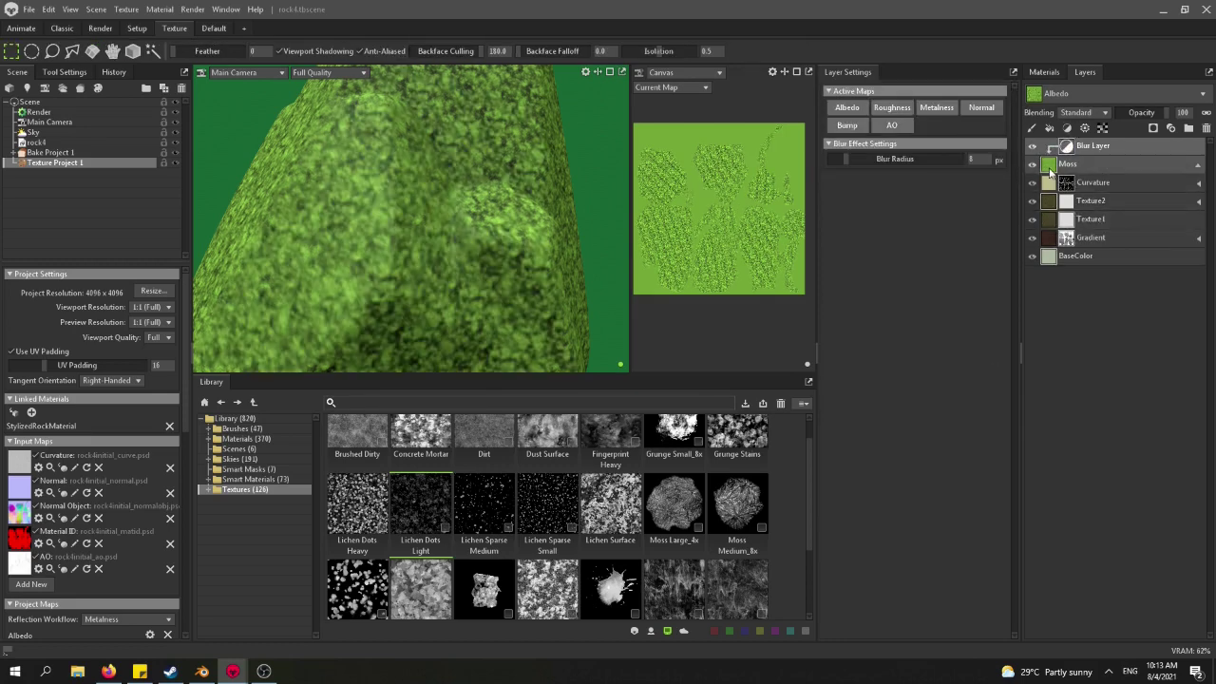
mouse_move(1050, 171)
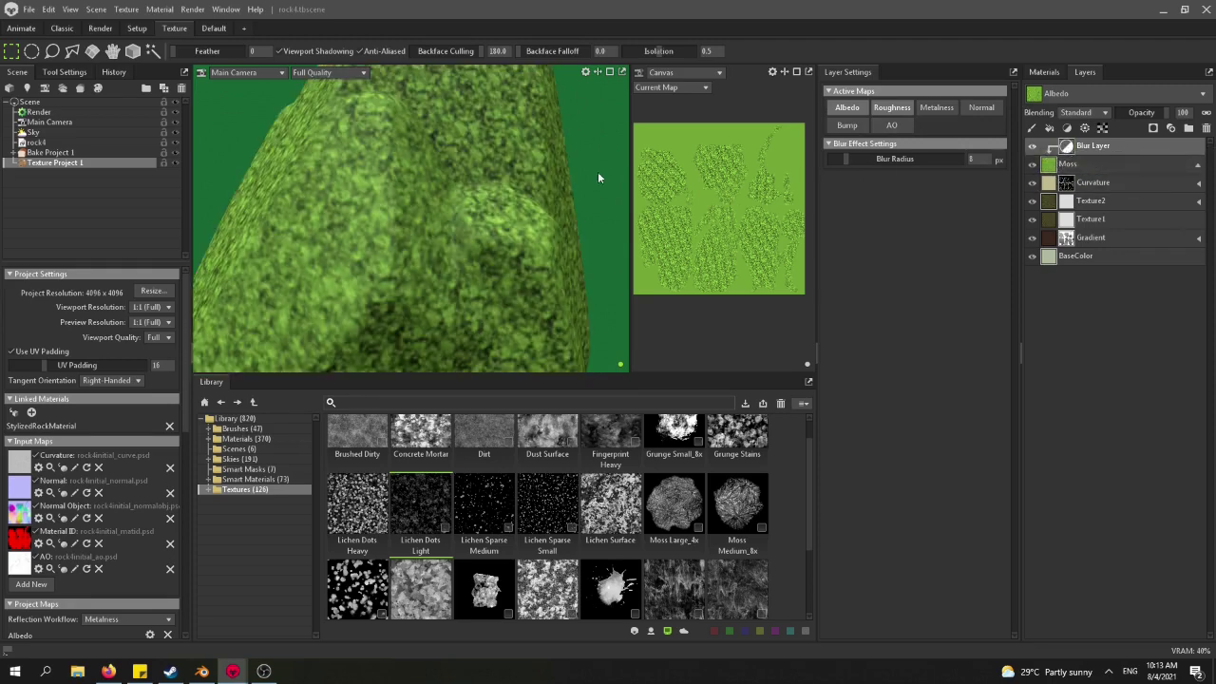
mouse_move(868, 160)
mouse_down()
mouse_move(840, 162)
mouse_move(854, 161)
mouse_up()
scroll(598, 200, up, 5)
scroll(599, 199, down, 5)
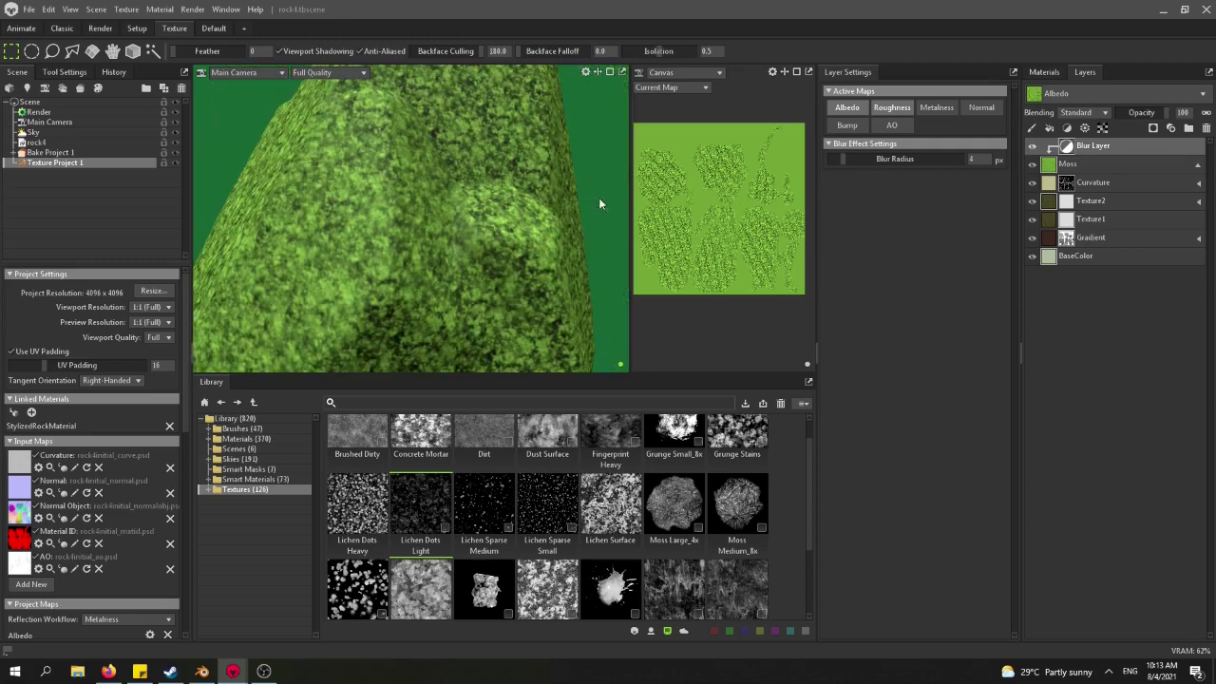
Add a black fill mask to the Moss layer and set its mask value to 0.
click(1079, 165)
right_click(1079, 165)
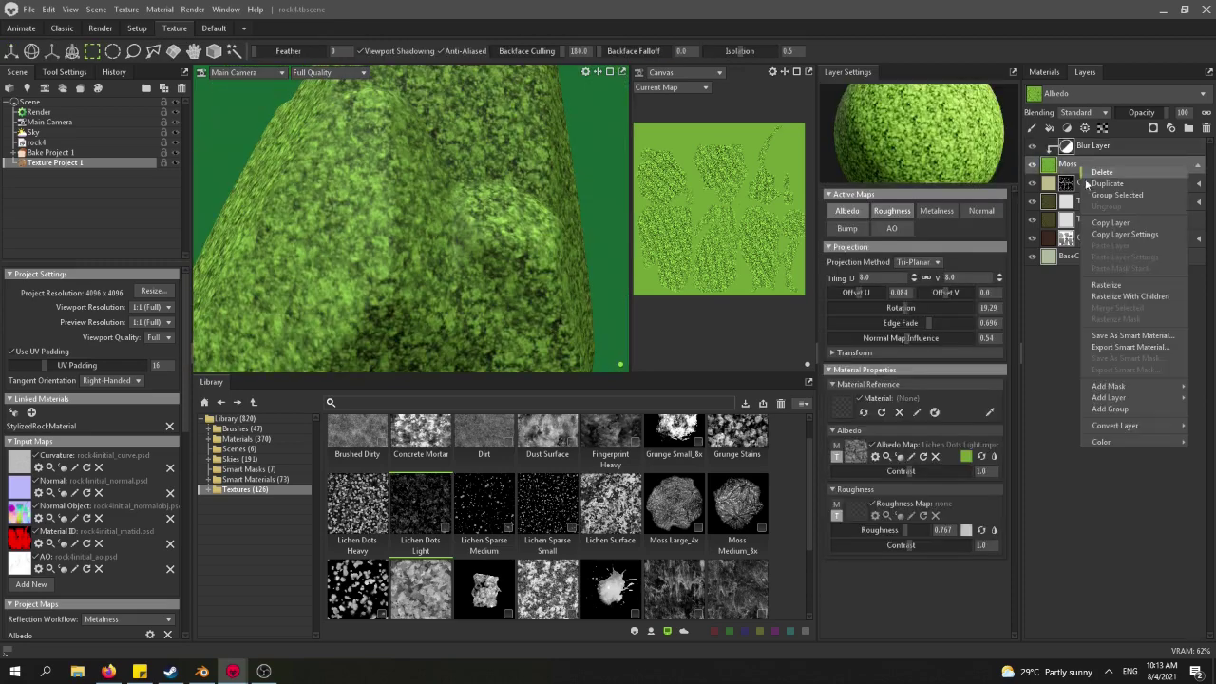
mouse_move(1127, 397)
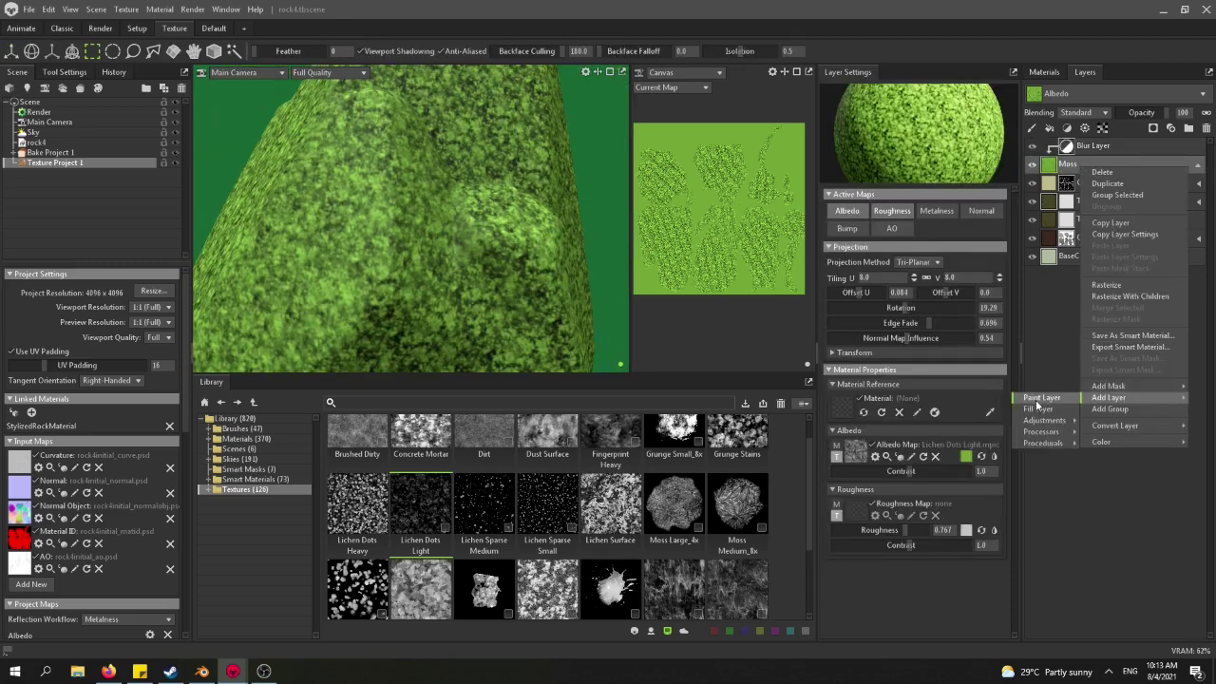
mouse_move(1044, 422)
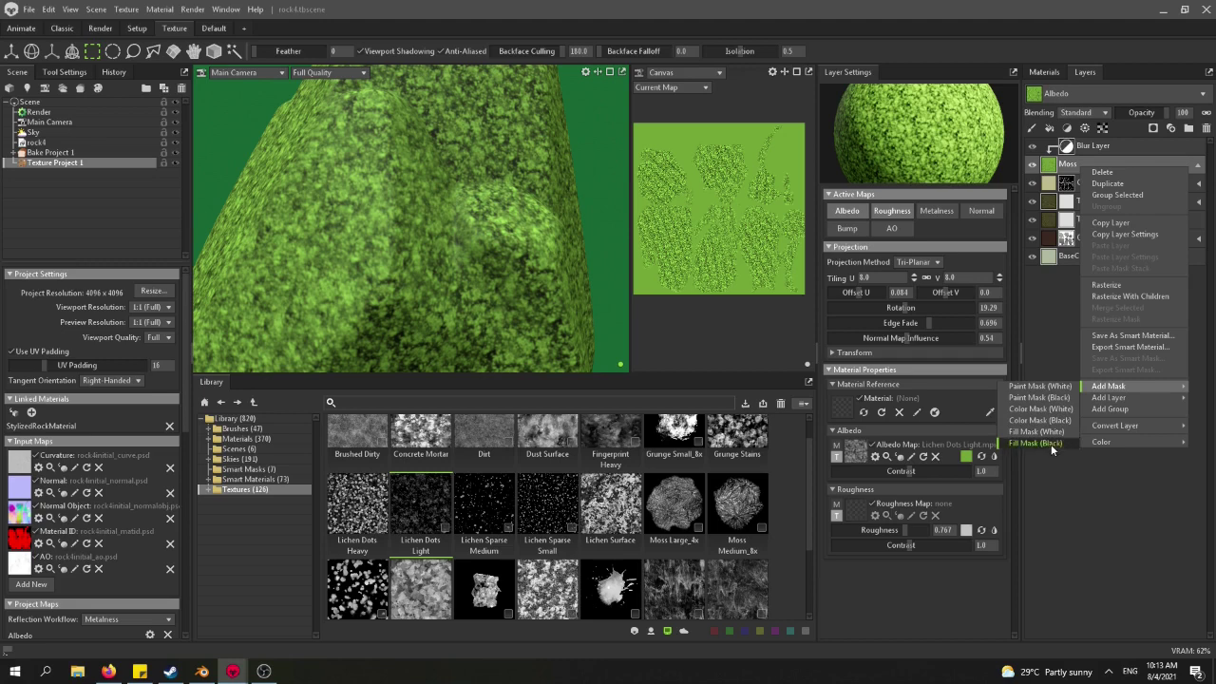
click(1051, 444)
click(1052, 167)
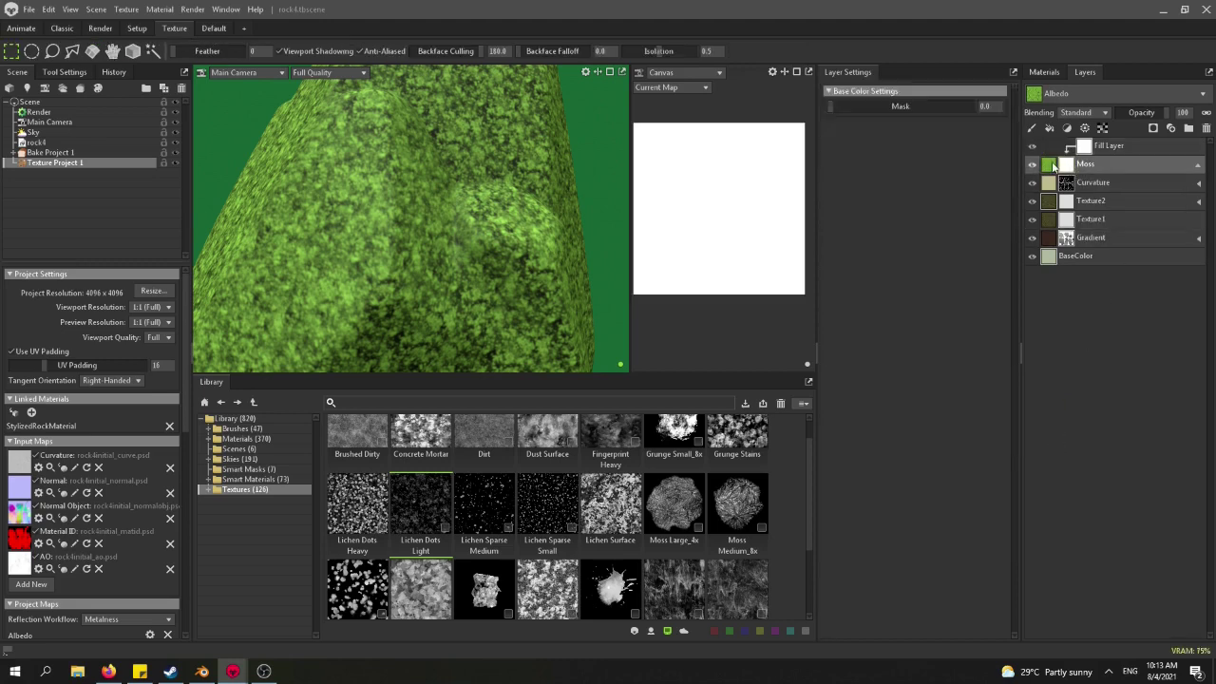
click(1053, 166)
click(1066, 164)
click(1083, 147)
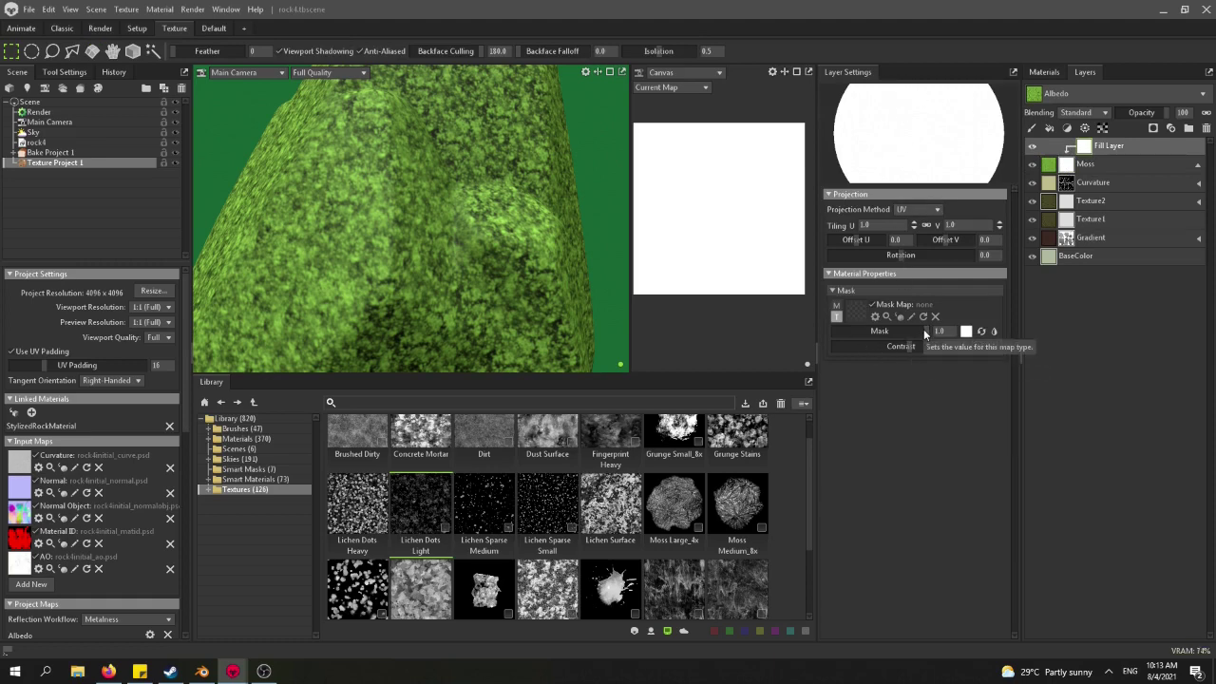
drag(931, 332, 824, 357)
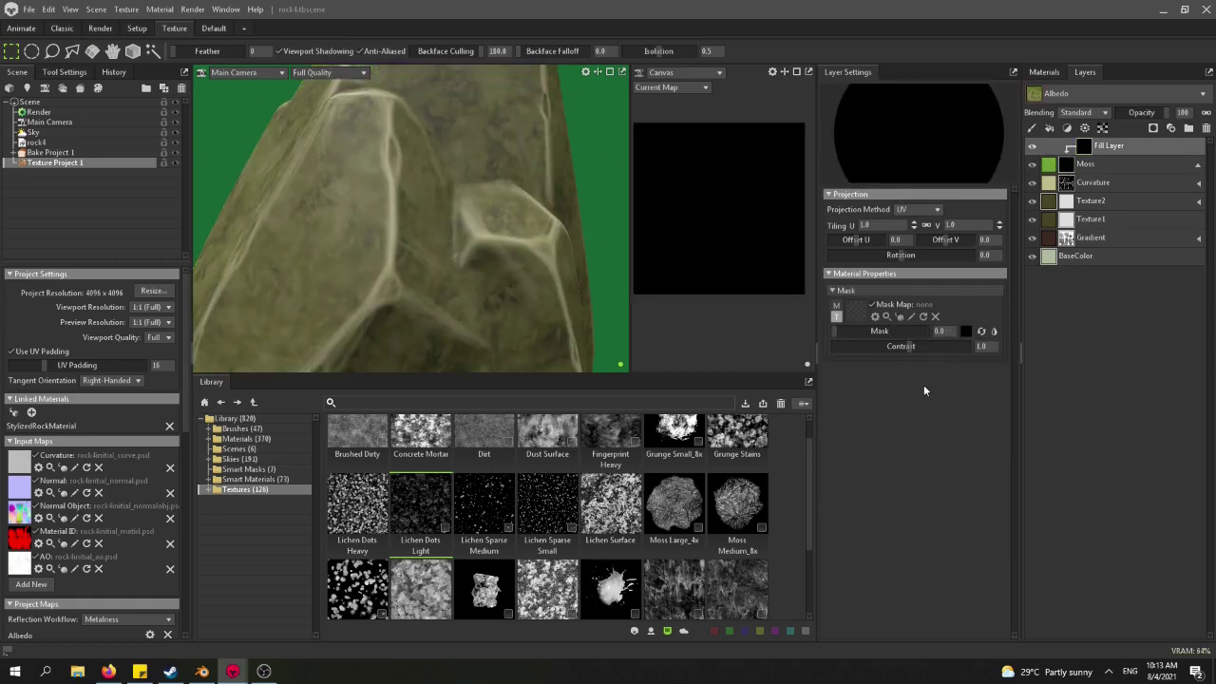
Add a Direction processor layer above the fill layer in the Moss layer's mask.
right_click(1102, 145)
mouse_move(1181, 375)
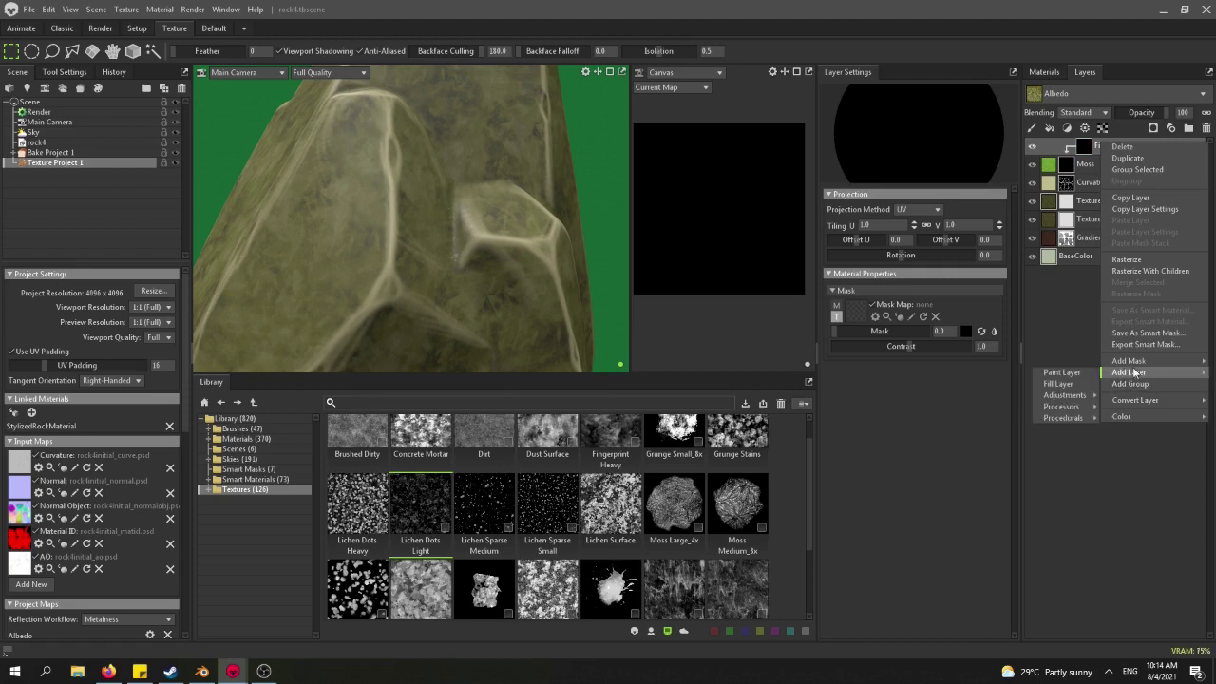
mouse_move(1074, 405)
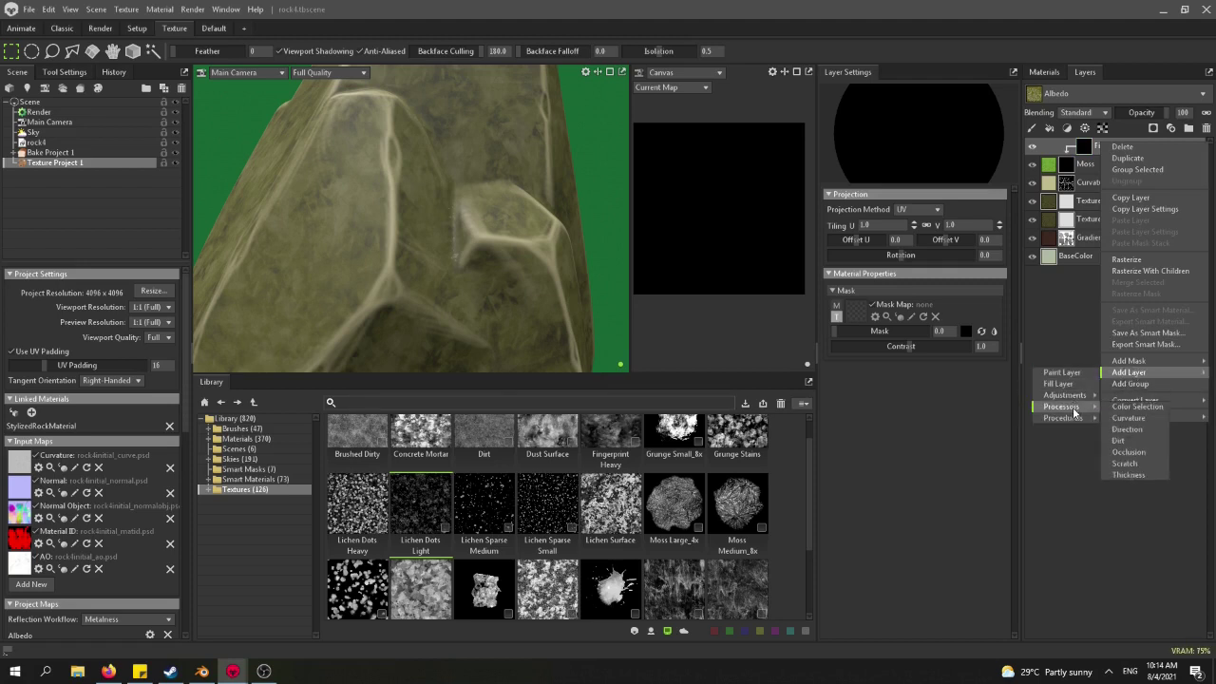
click(1127, 428)
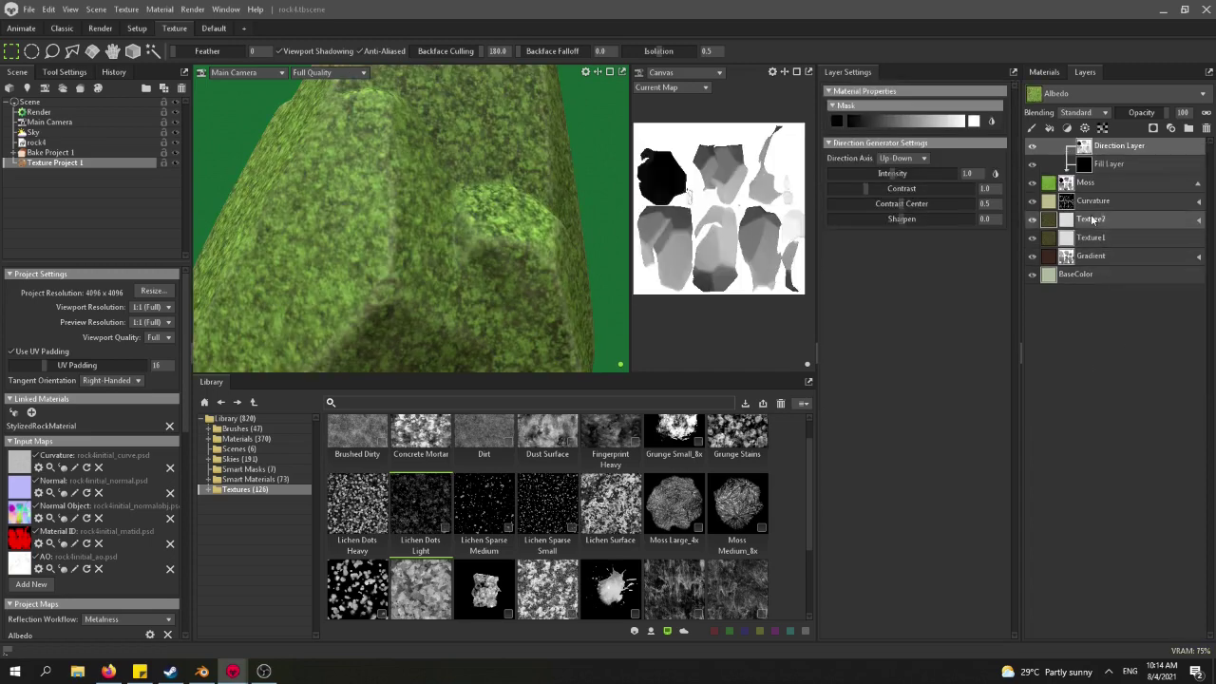
scroll(425, 245, down, 5)
scroll(427, 243, up, 5)
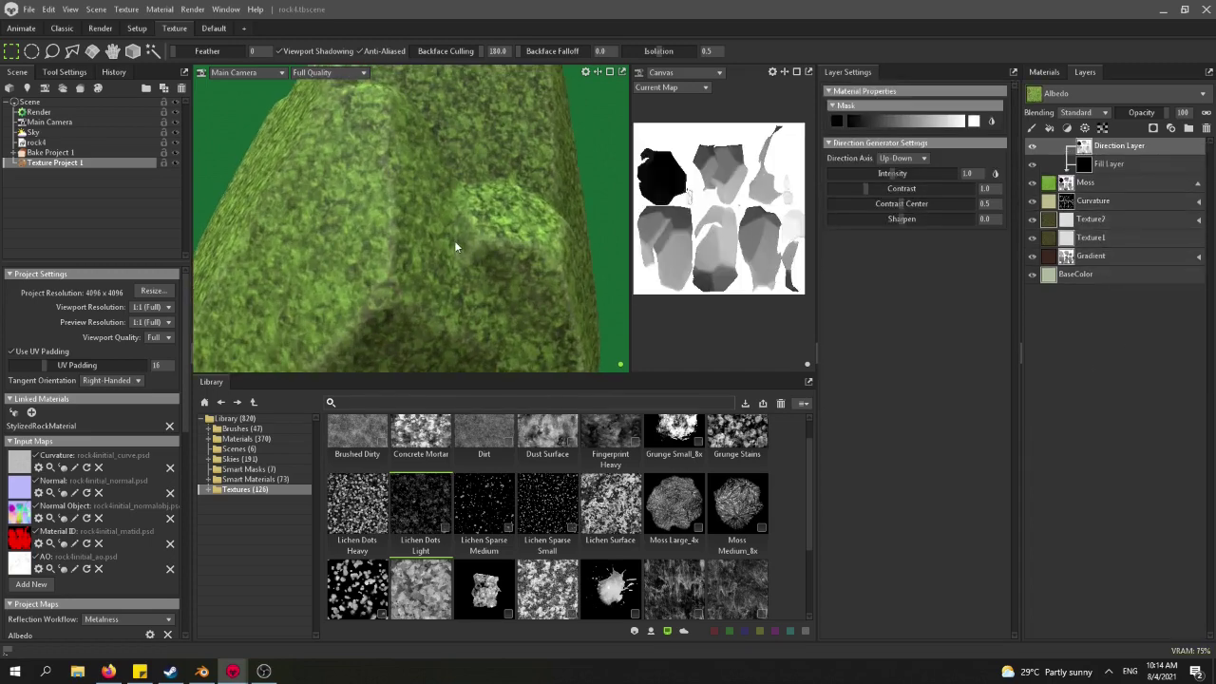
Try the Custom direction axis on the Direction layer, compare it with Up-Down around the rock, and return to Up-Down.
scroll(556, 211, down, 5)
click(907, 157)
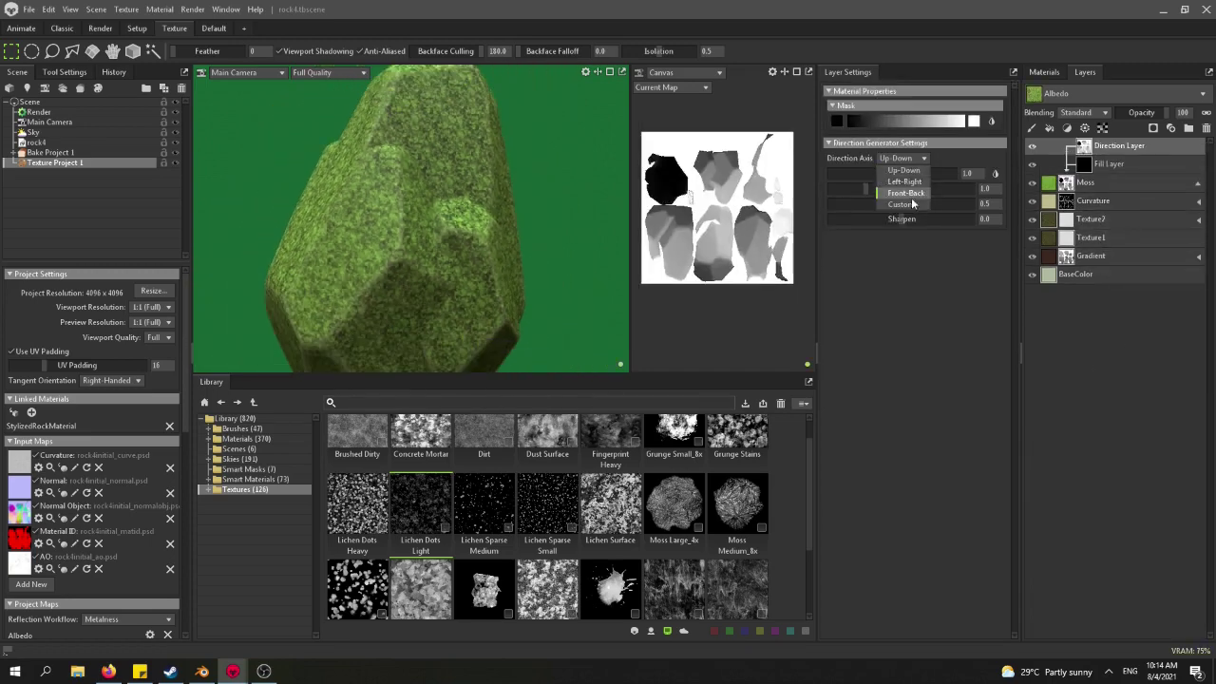
click(912, 204)
drag(407, 238, 415, 367)
scroll(469, 299, up, 4)
alt+drag(418, 314, 459, 328)
right_click(465, 218)
alt+drag(418, 223, 414, 96)
click(428, 224)
click(910, 160)
click(904, 171)
click(910, 160)
click(914, 206)
click(910, 159)
click(905, 171)
click(902, 158)
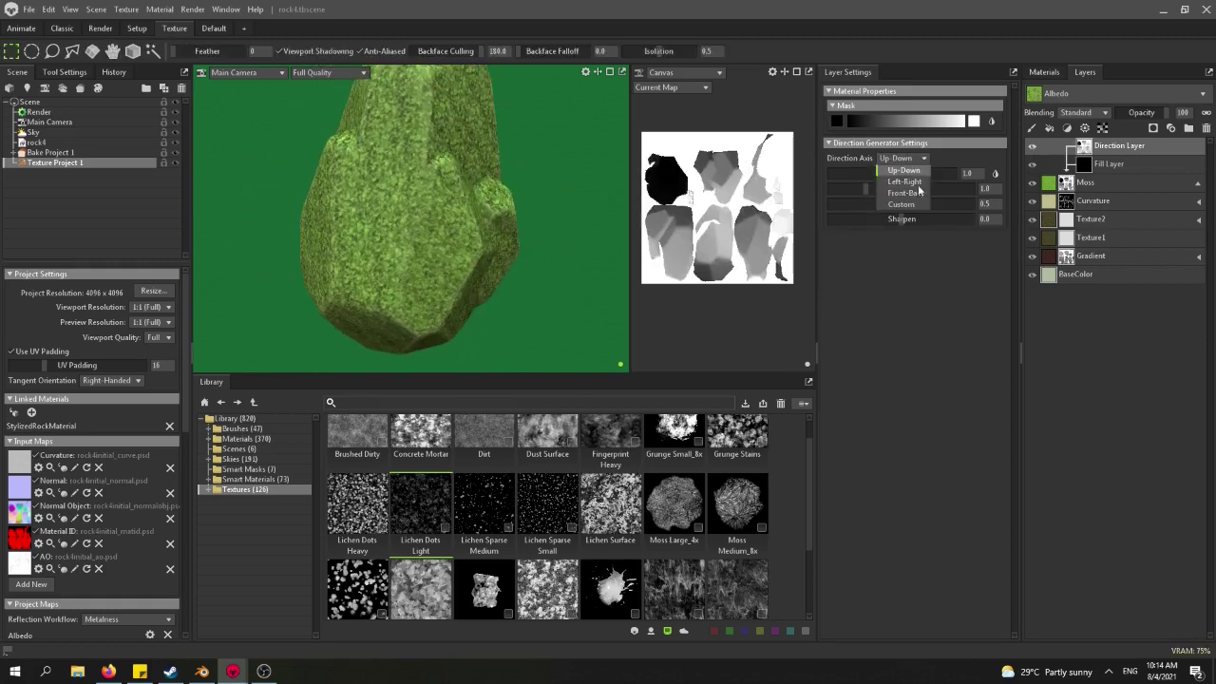
click(898, 204)
alt+drag(469, 244, 513, 232)
drag(480, 237, 418, 270)
alt+drag(418, 271, 452, 251)
click(902, 158)
click(902, 177)
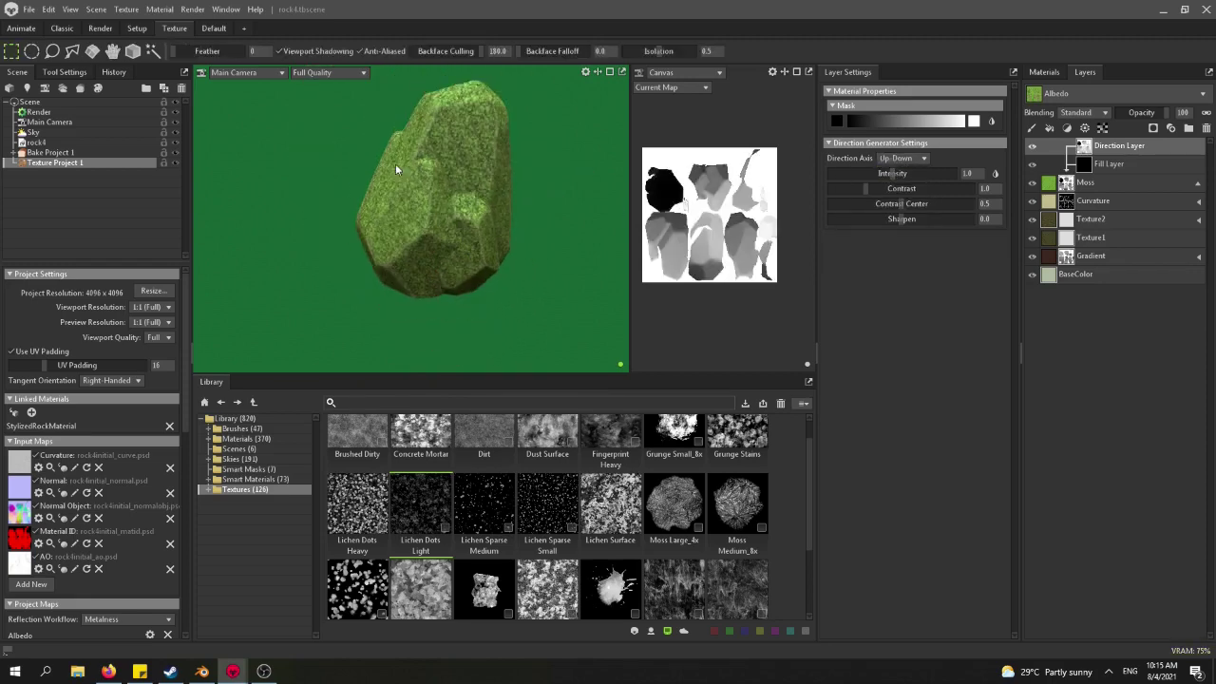
Set the Direction layer's intensity to about 0.825, contrast to about 1.786 and contrast center to 0.75.
alt+drag(459, 173, 462, 190)
scroll(575, 199, up, 2)
mouse_move(899, 174)
mouse_down()
mouse_move(923, 178)
mouse_move(892, 179)
mouse_move(898, 192)
mouse_up()
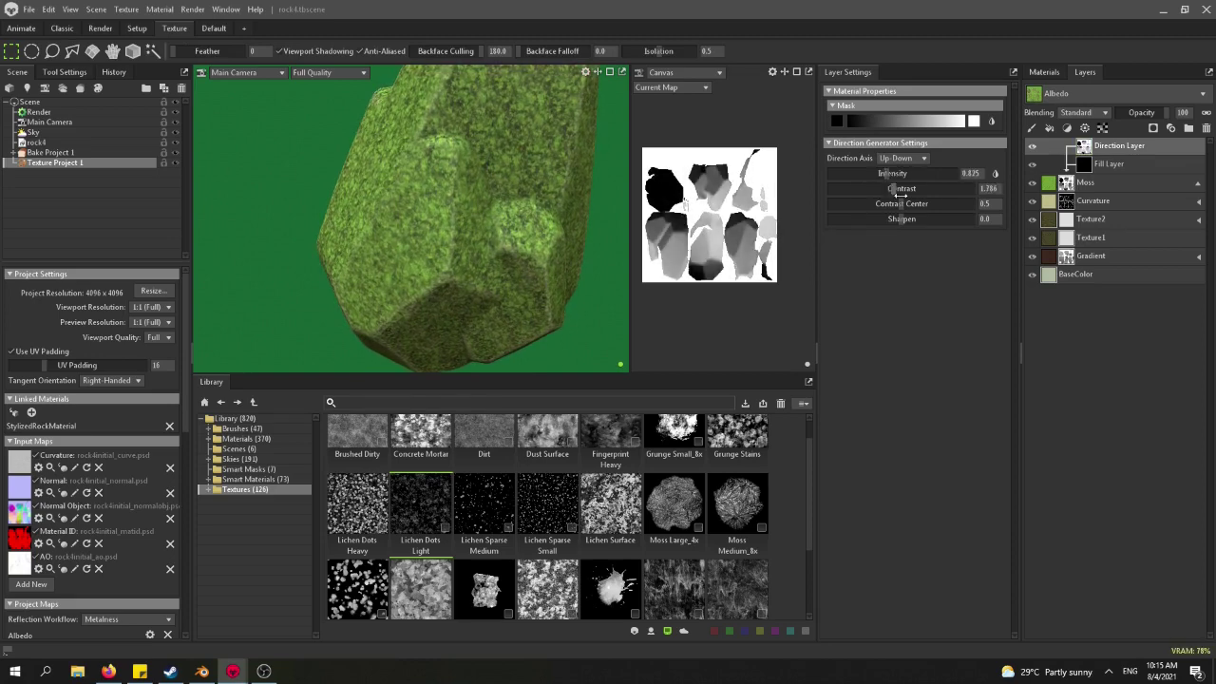
alt+drag(430, 250, 506, 229)
scroll(505, 223, up, 3)
drag(906, 205, 933, 218)
mouse_move(472, 204)
mouse_down()
mouse_move(472, 171)
mouse_move(475, 222)
mouse_up()
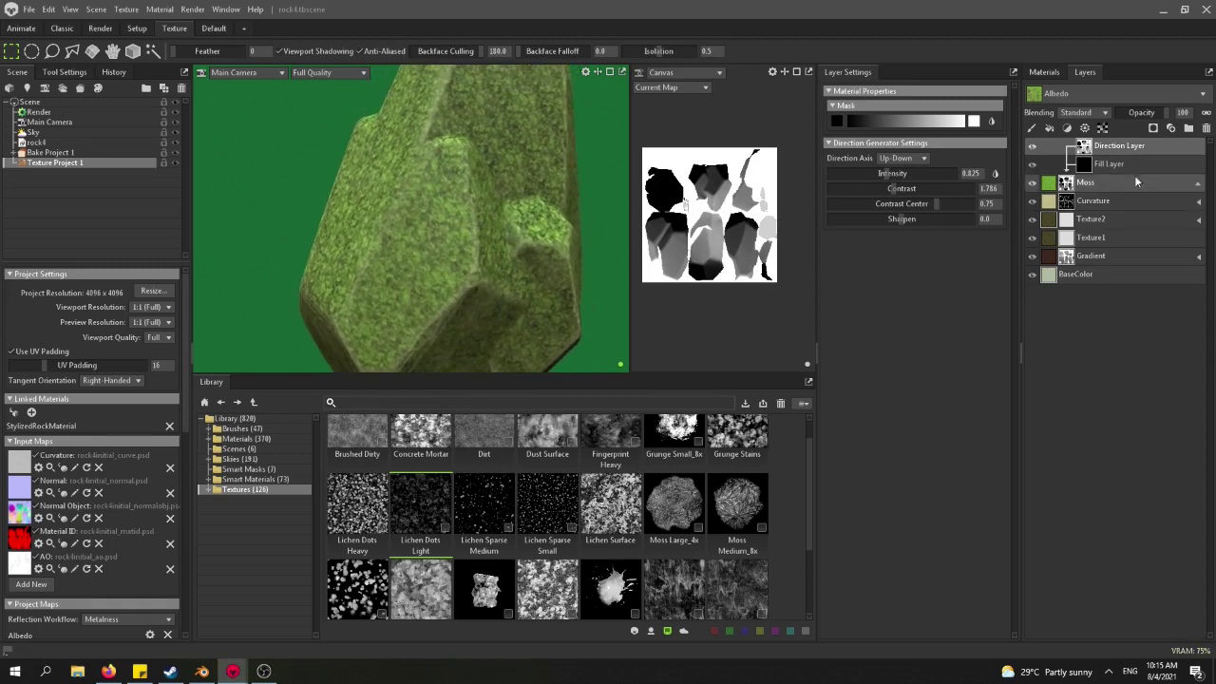
Add a Curvature processor layer above the Direction layer in the Moss mask.
right_click(1117, 145)
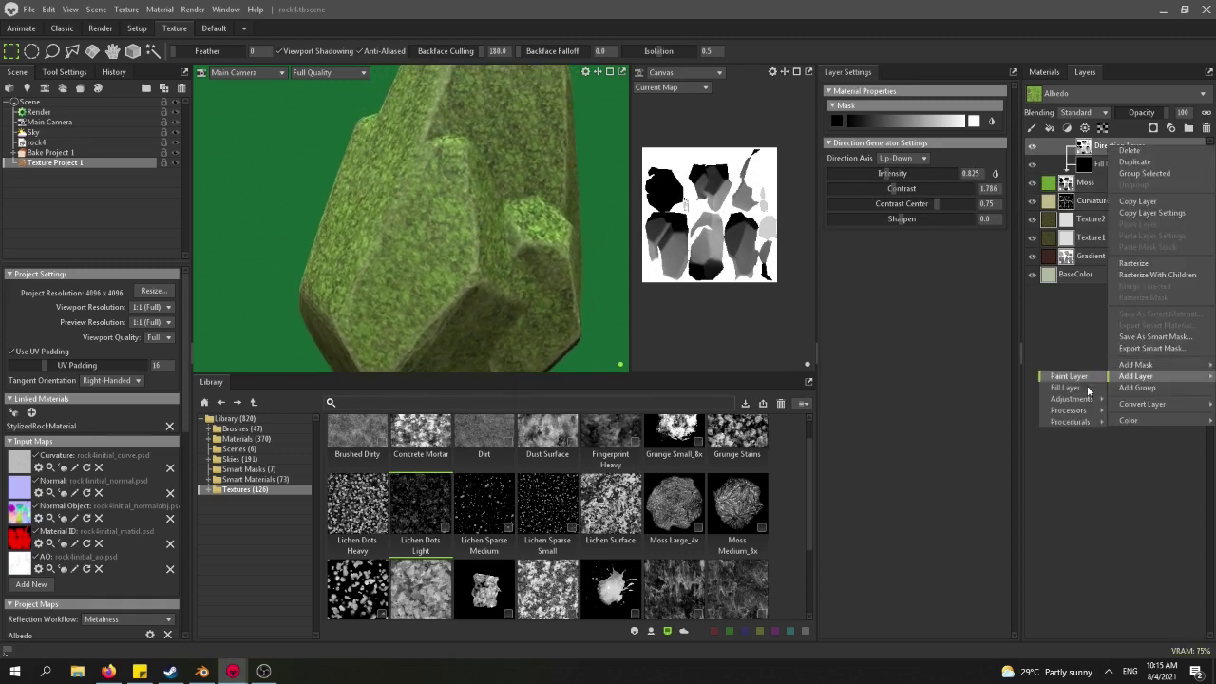
mouse_move(1074, 399)
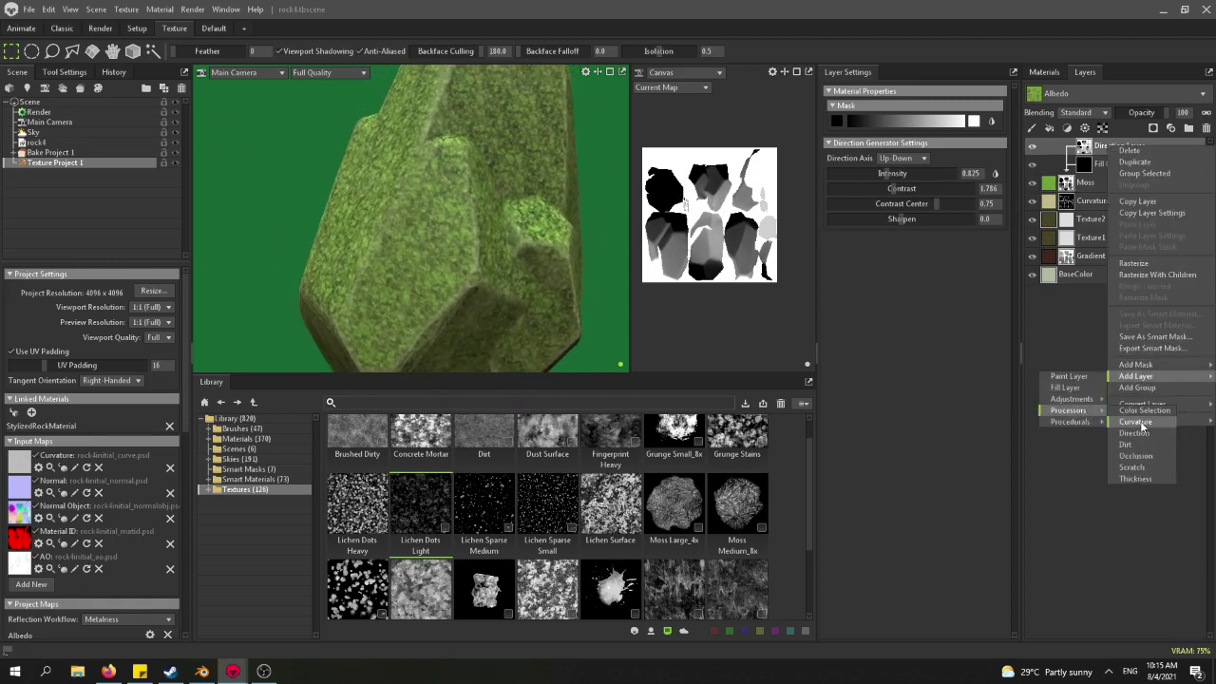
click(1135, 421)
scroll(432, 244, down, 5)
alt+drag(432, 244, 385, 205)
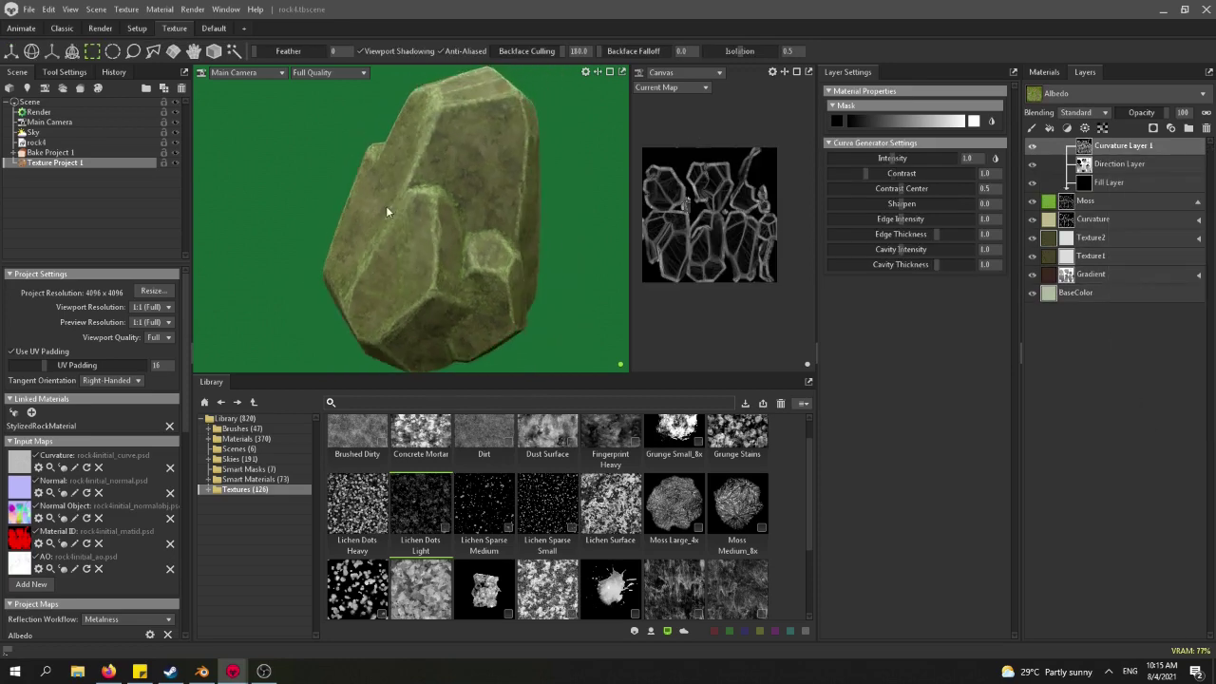
scroll(401, 138, up, 8)
alt+drag(401, 138, 453, 175)
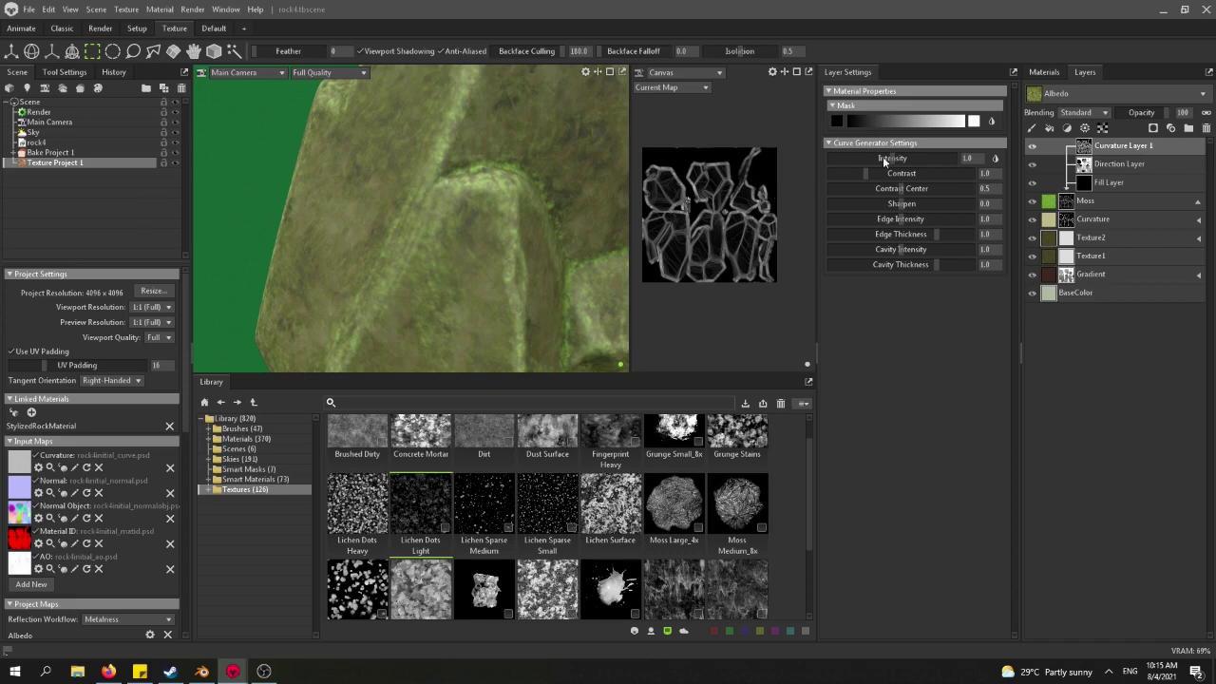
Set the mask's Curvature layer intensity to about 1.425 and its contrast to about 1.411.
mouse_move(935, 164)
mouse_down()
mouse_move(910, 163)
mouse_move(936, 160)
mouse_up()
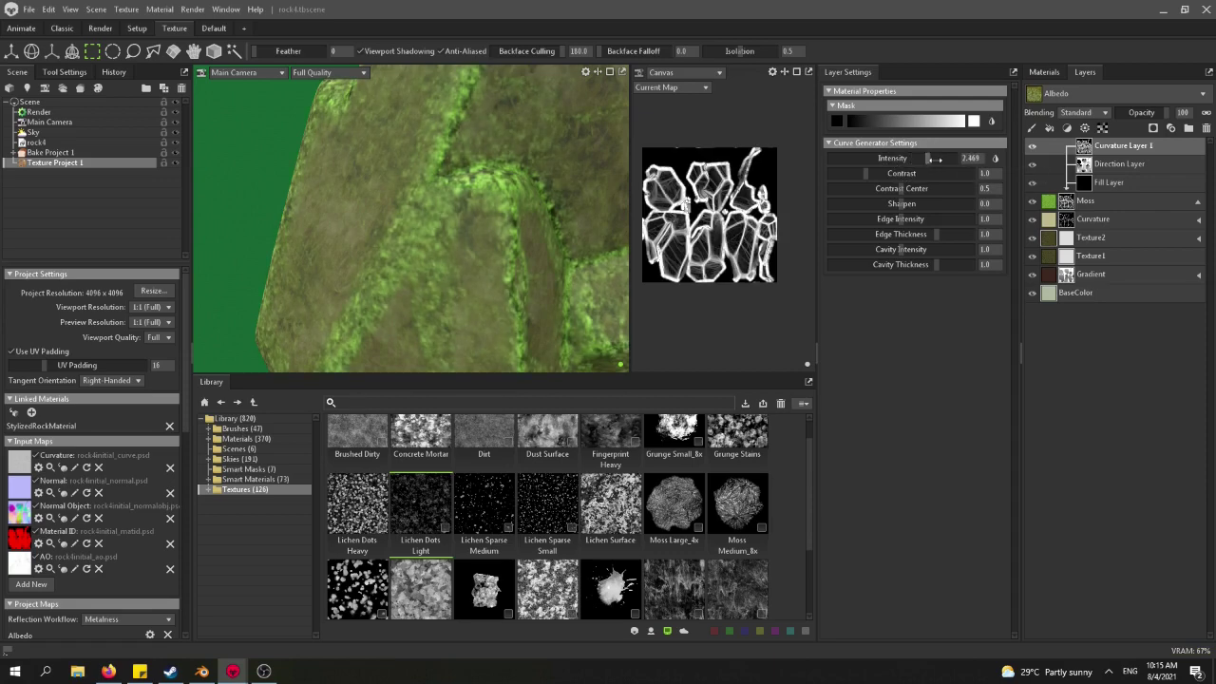
scroll(490, 171, down, 5)
alt+drag(490, 171, 446, 185)
scroll(445, 185, up, 3)
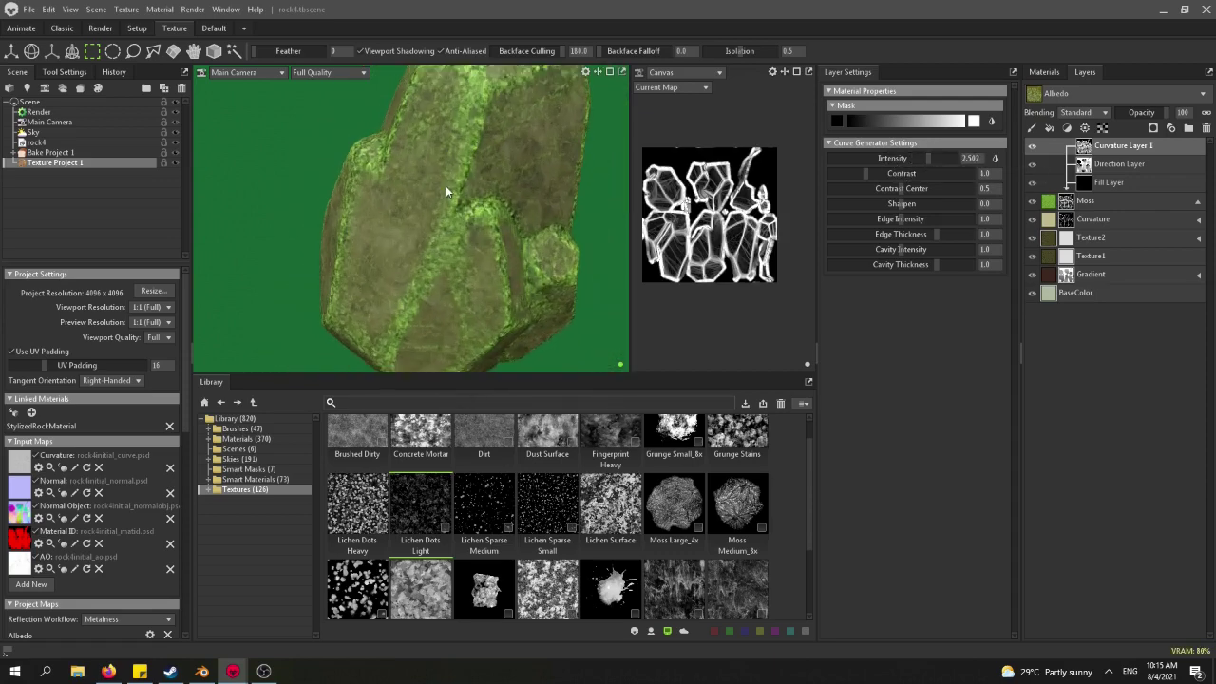
drag(923, 158, 882, 173)
drag(437, 152, 526, 163)
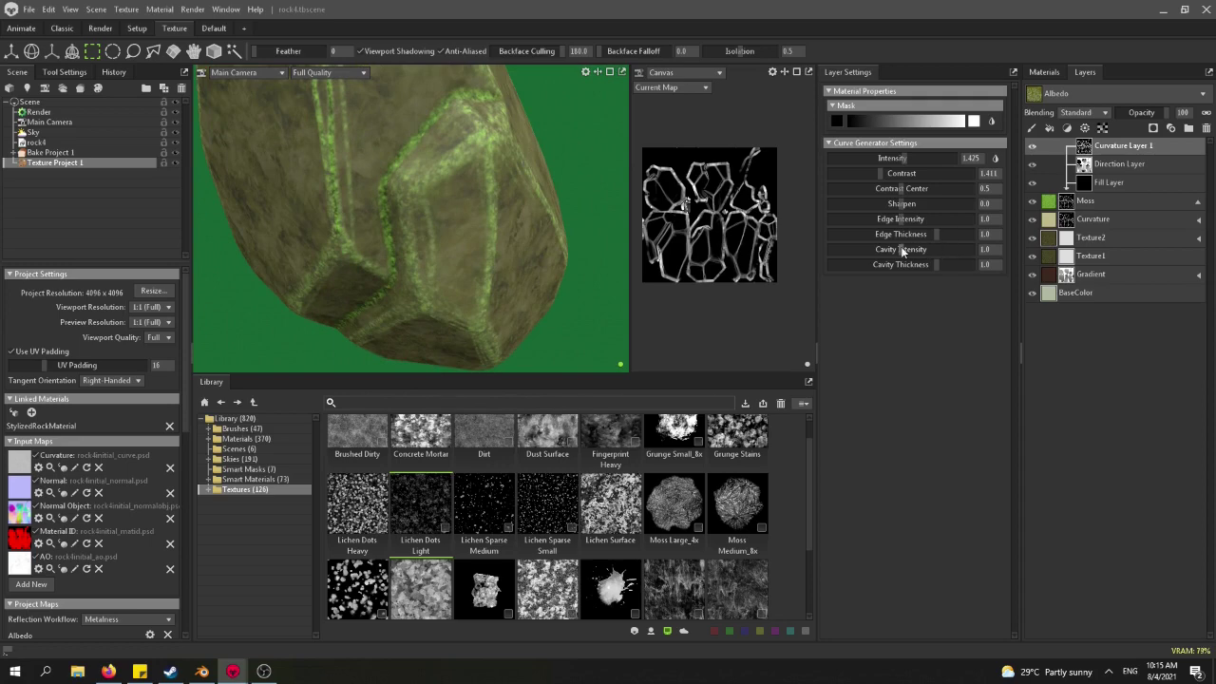
Set the Curvature layer's cavity intensity to about 2.17 and its cavity thickness to about 1.107.
drag(901, 249, 925, 248)
scroll(456, 110, up, 3)
drag(456, 110, 443, 197)
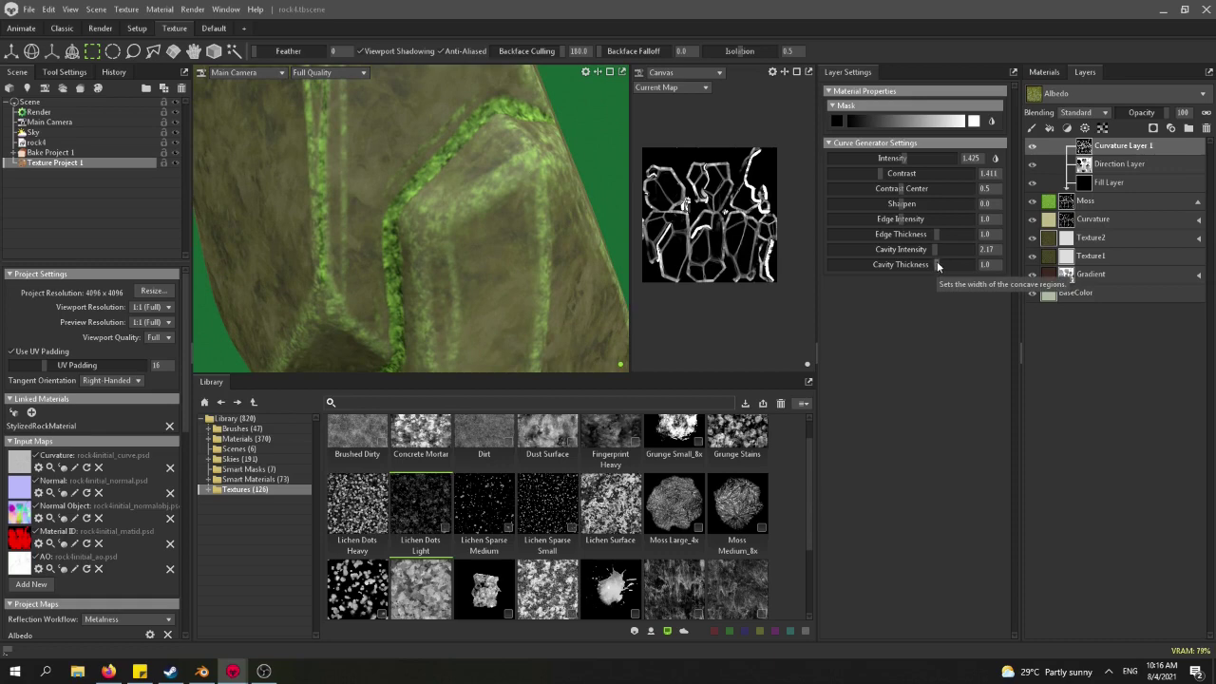
drag(936, 265, 959, 265)
alt+drag(599, 171, 416, 220)
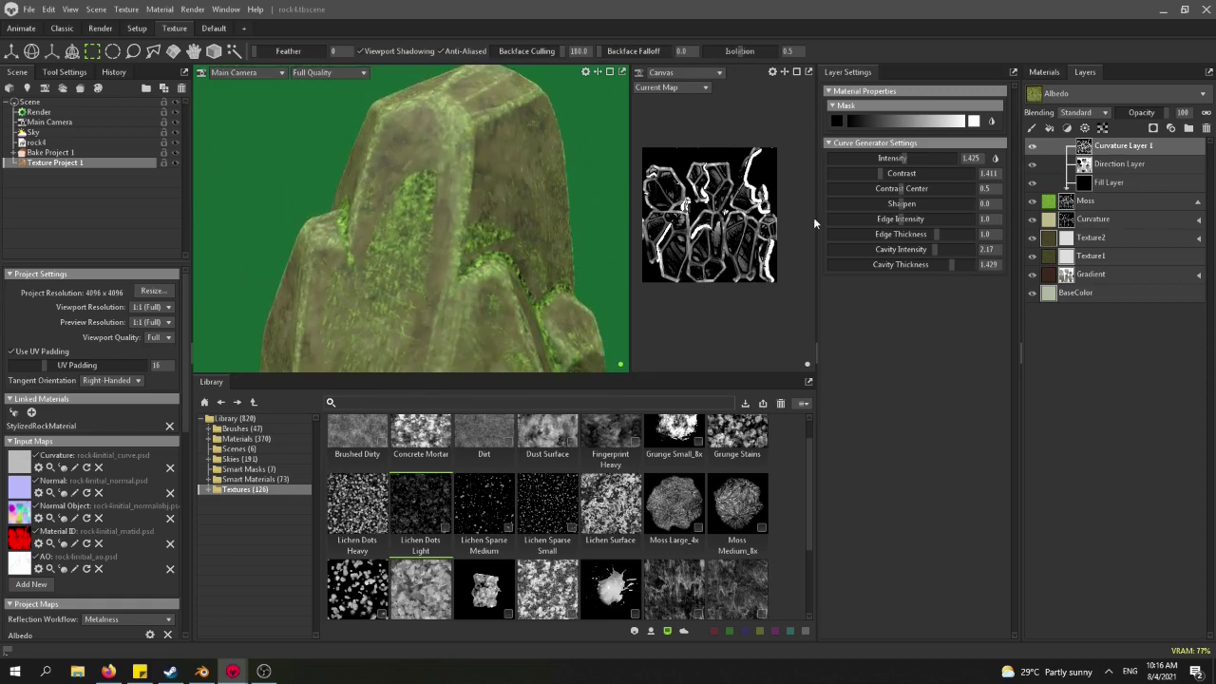
drag(948, 264, 947, 264)
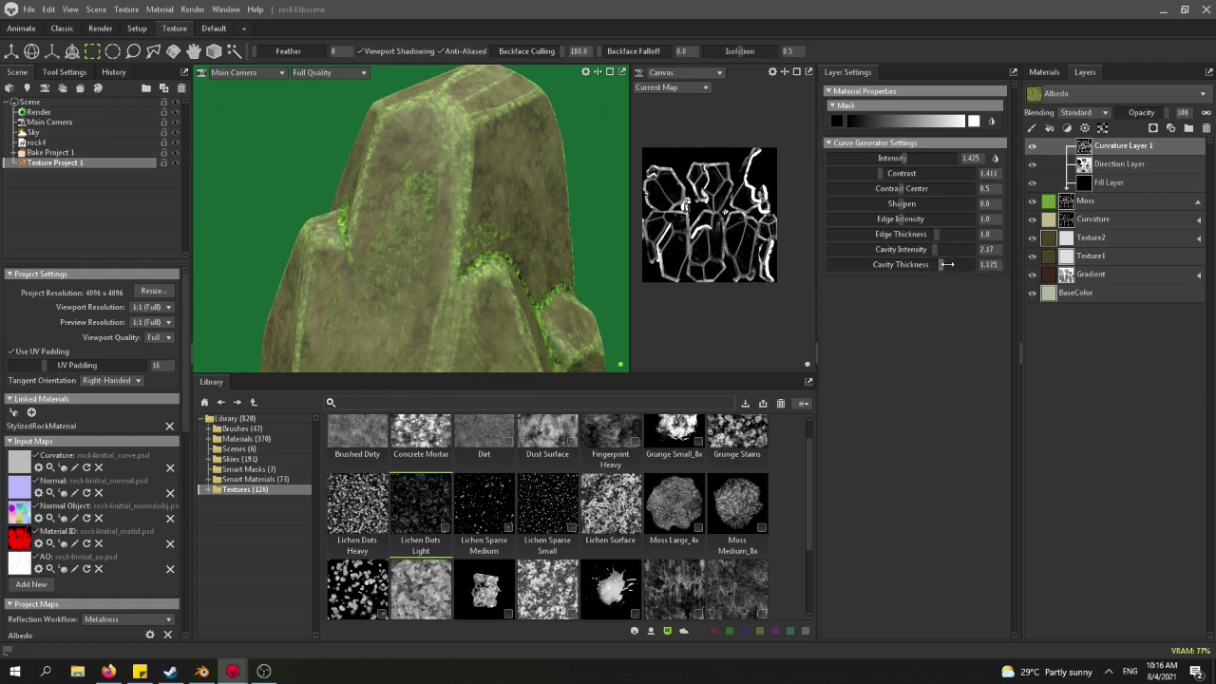
drag(608, 221, 538, 211)
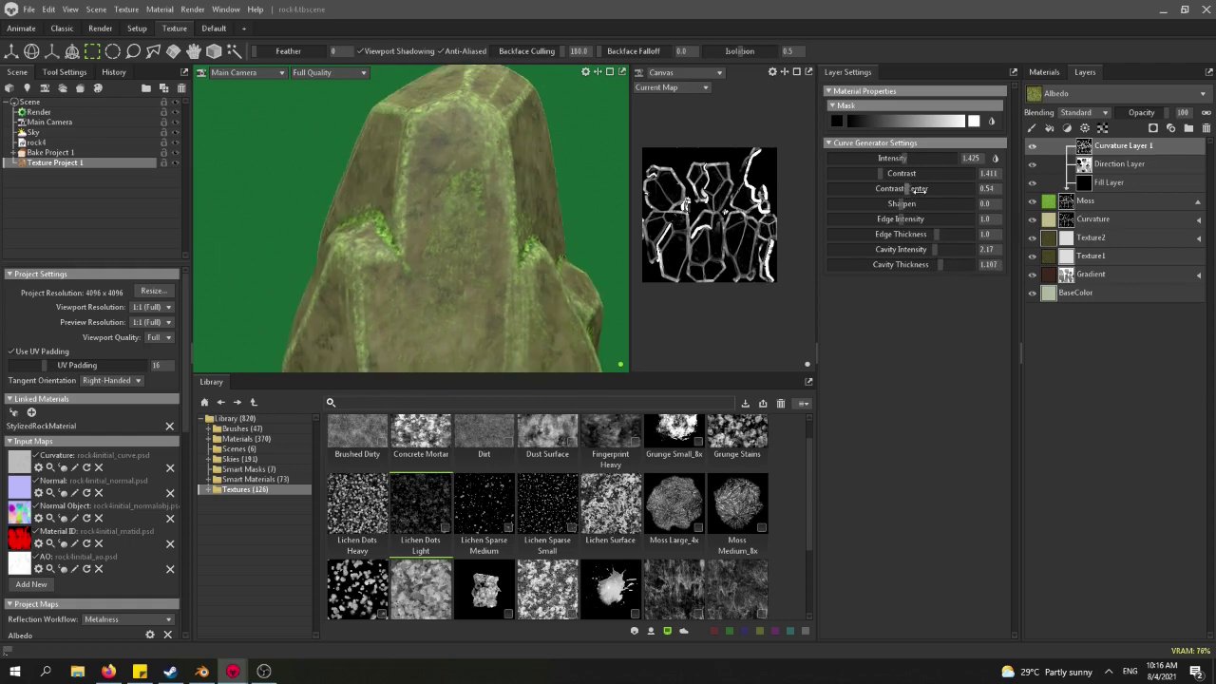
Set the Curvature layer's contrast center to about 0.719, sharpen to about 0.063 and edge intensity to about 1.8.
drag(919, 189, 938, 194)
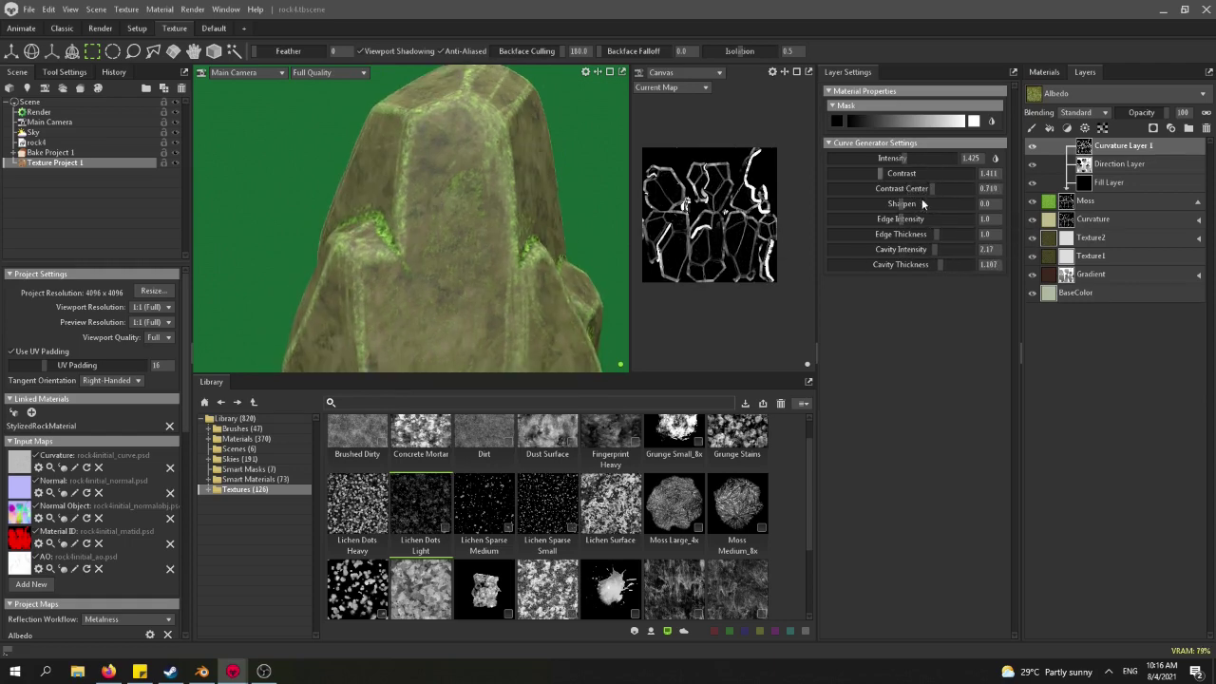
drag(900, 205, 933, 222)
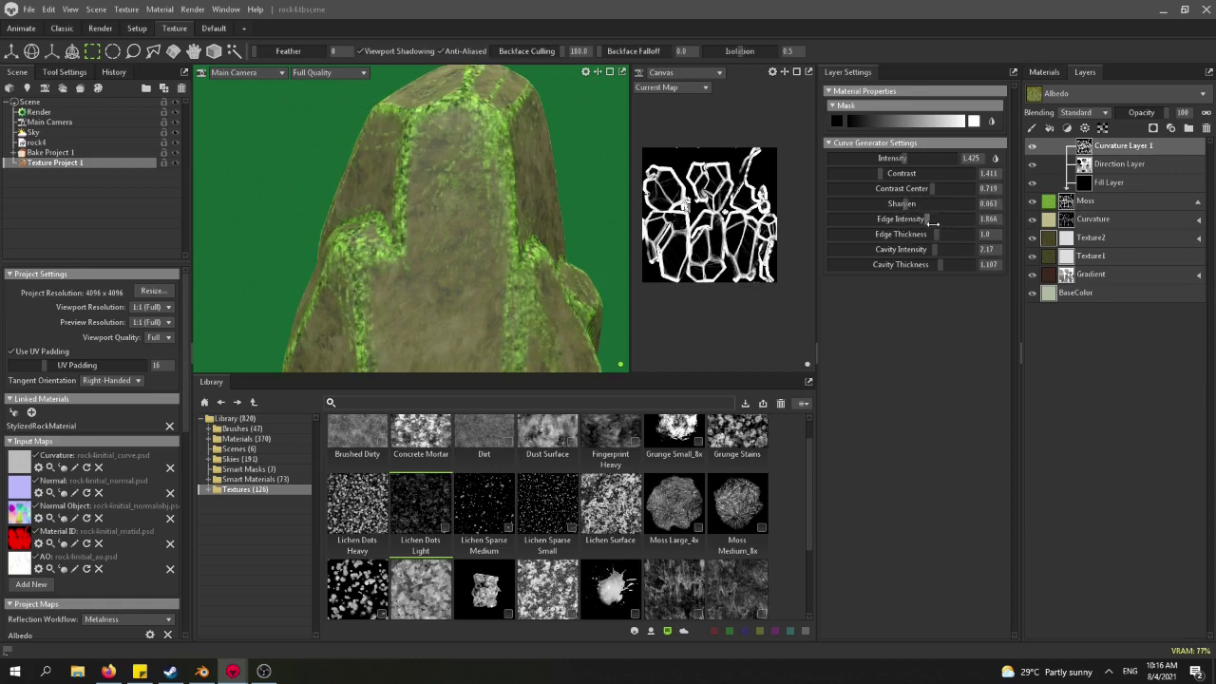
drag(604, 217, 446, 200)
Set the Direction layer's intensity to about 0.862 and its contrast to about 1.982.
click(1042, 167)
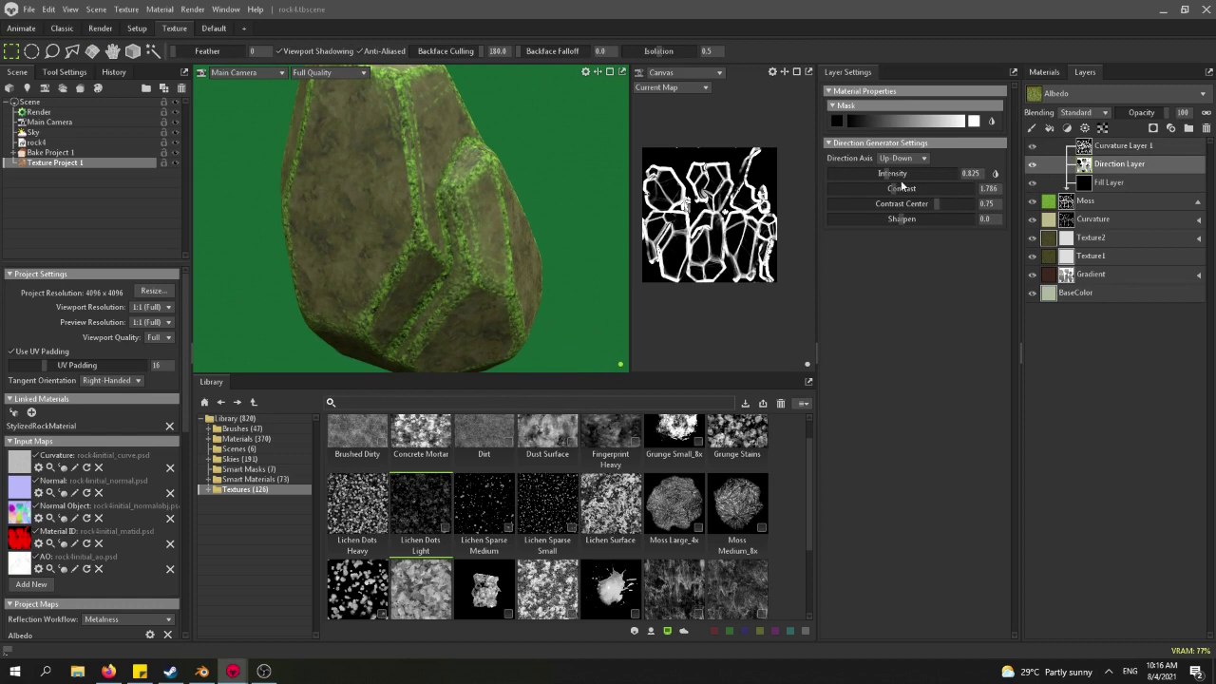
mouse_move(912, 174)
mouse_down()
mouse_move(932, 175)
mouse_move(893, 177)
mouse_up()
drag(528, 223, 916, 190)
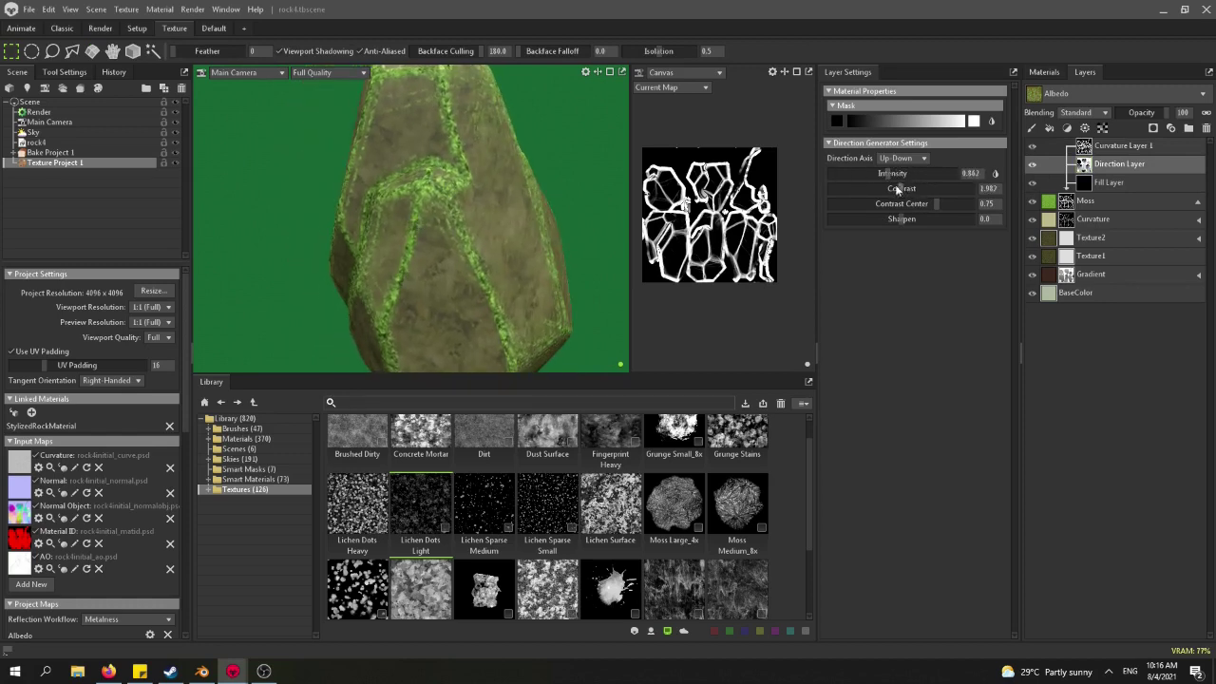
Try the Left-Right and Front-Back axes on the Direction layer, return to Up-Down and set its intensity to about 1.425.
click(902, 158)
click(903, 180)
click(910, 192)
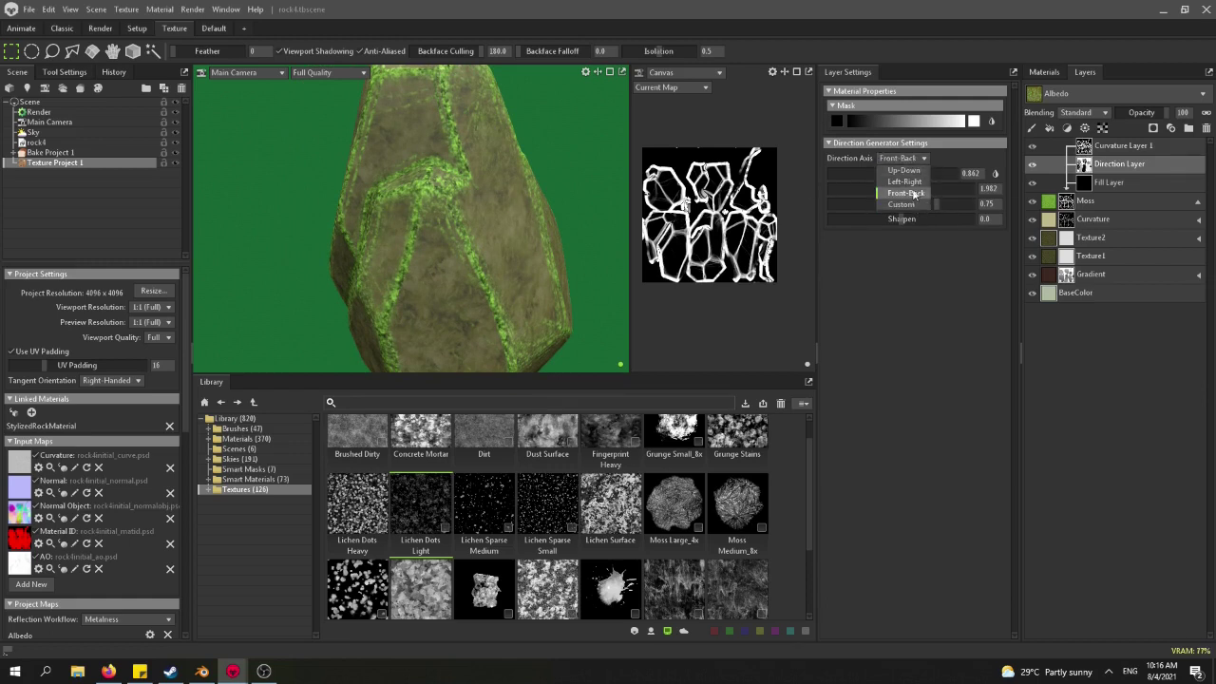
click(903, 170)
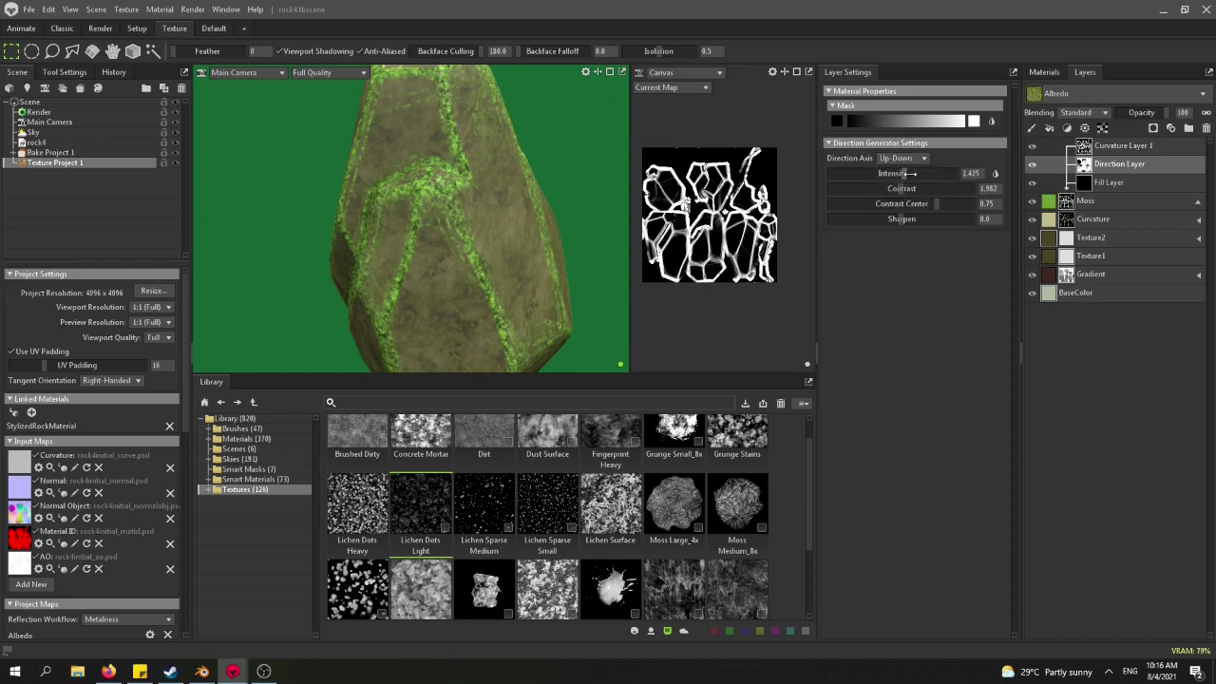
Set the Moss layer's Blur adjustment radius to 13 px.
click(1045, 202)
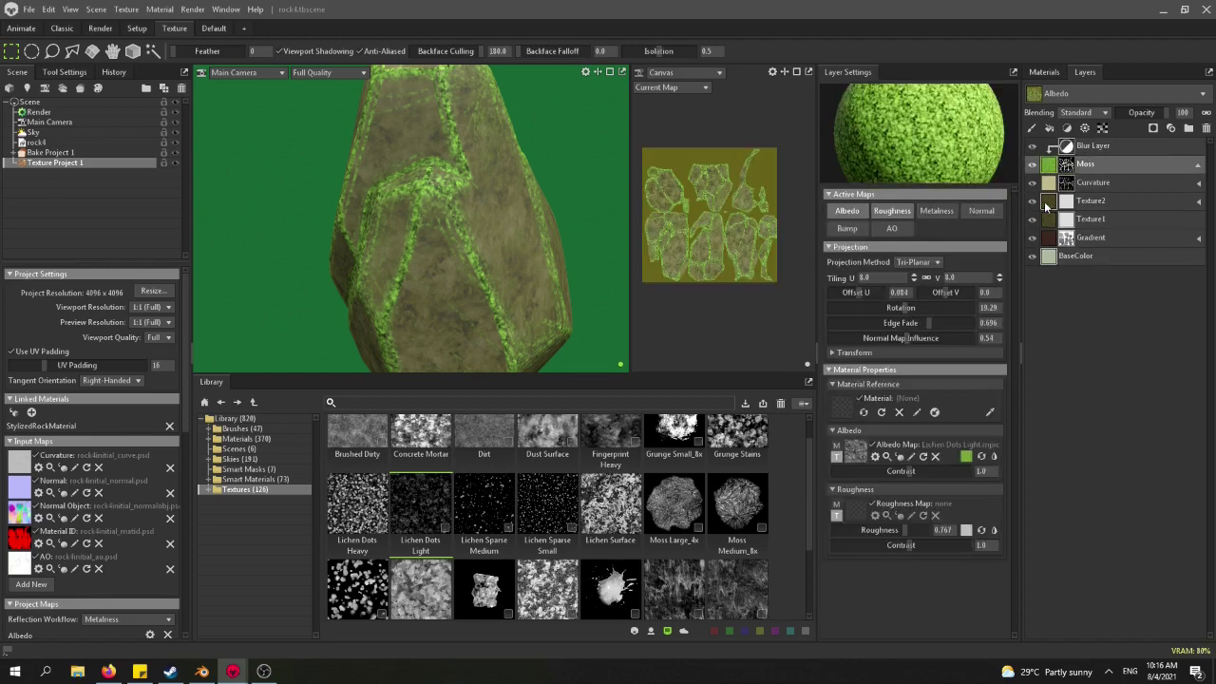
click(1062, 145)
drag(850, 163, 885, 164)
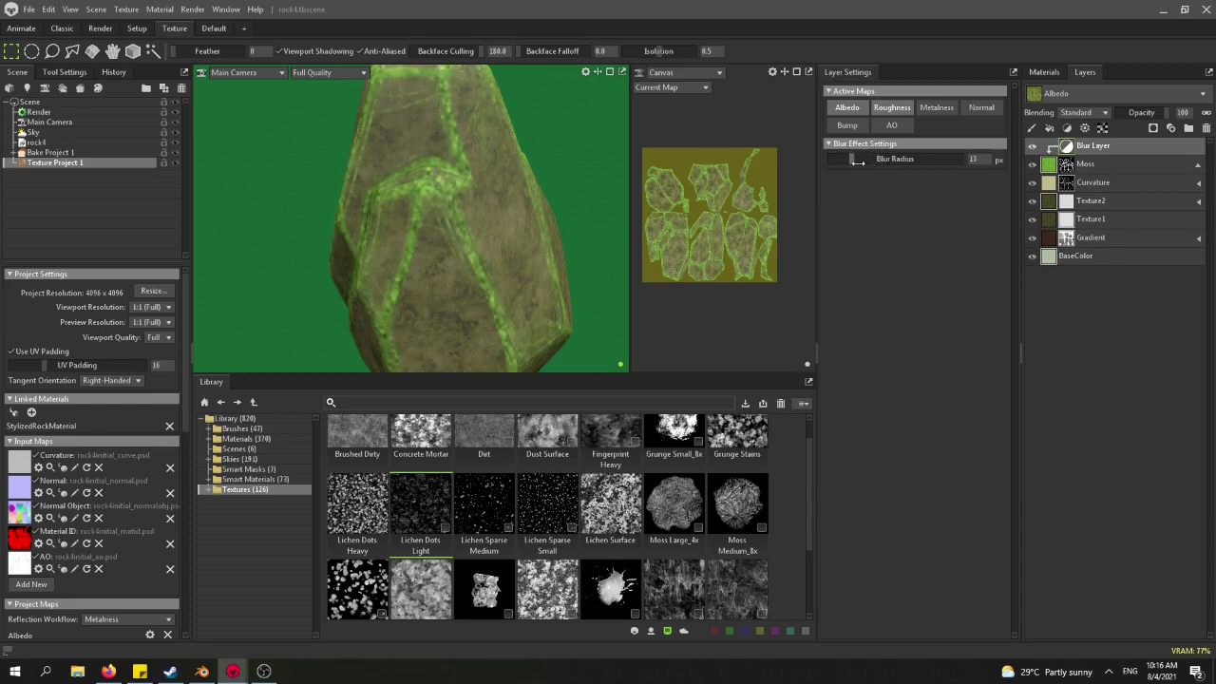
alt+drag(437, 185, 494, 152)
scroll(391, 153, up, 2)
drag(866, 161, 857, 162)
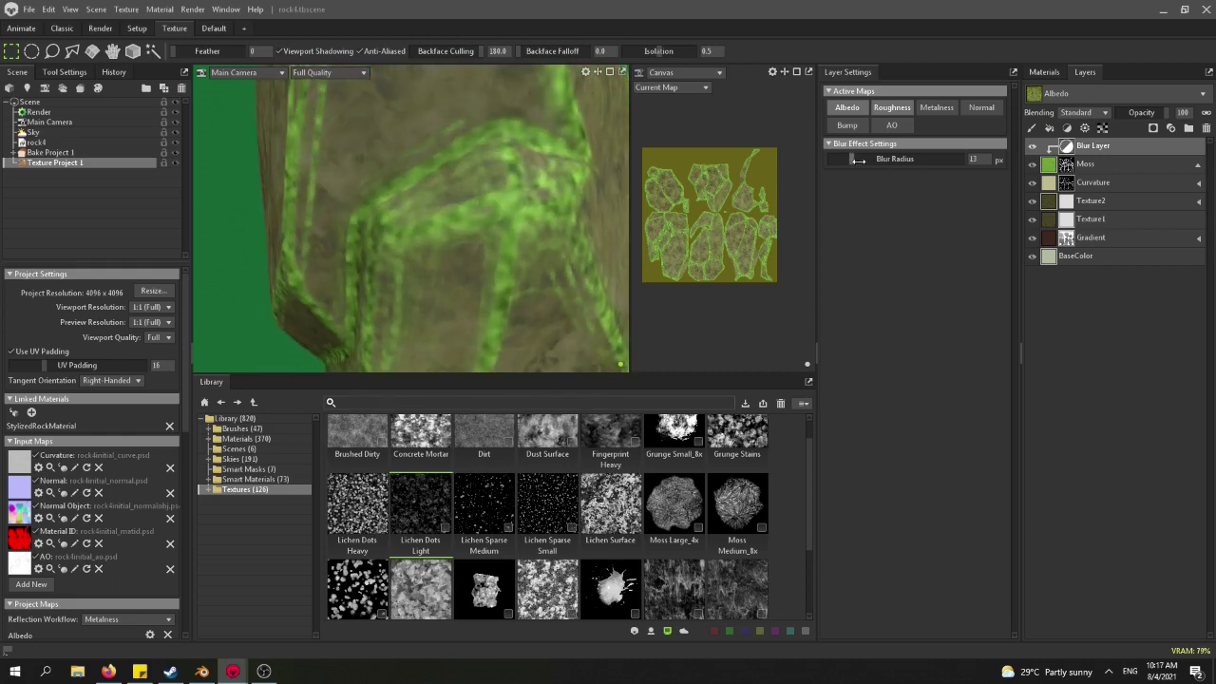
scroll(613, 182, down, 4)
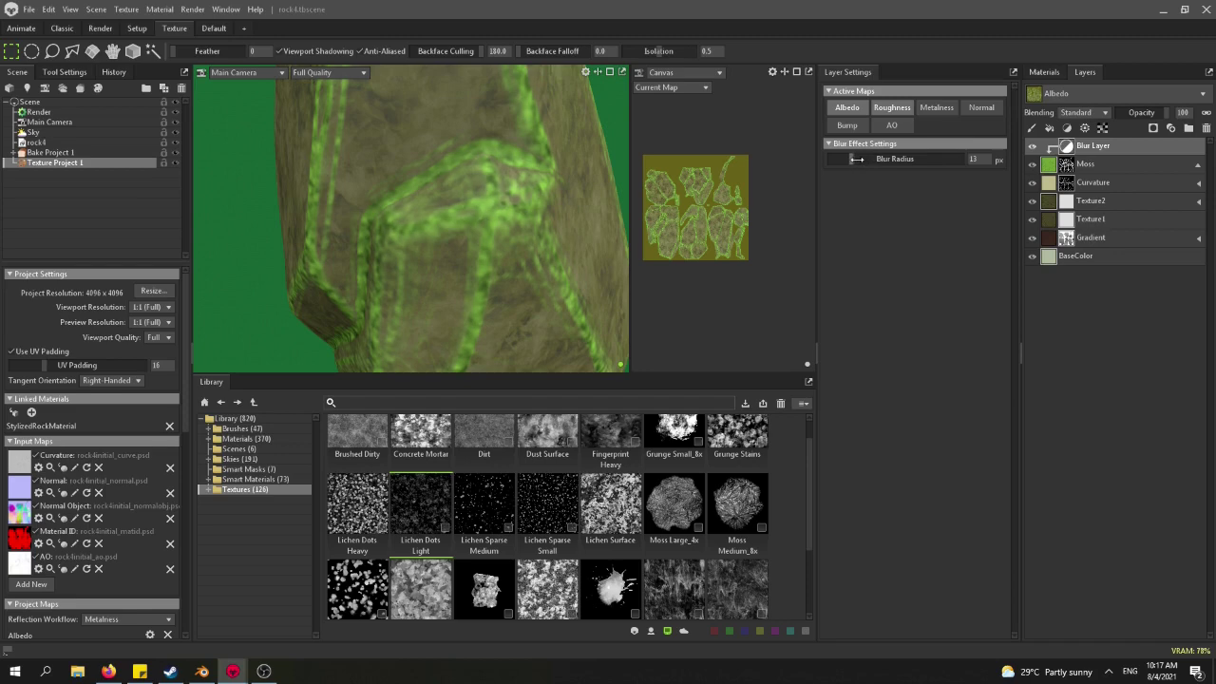
drag(526, 177, 418, 181)
Set the Moss mask's Curvature layer intensity to about 0.92, contrast to about 1.304 and edge intensity to about 2.197.
click(1067, 163)
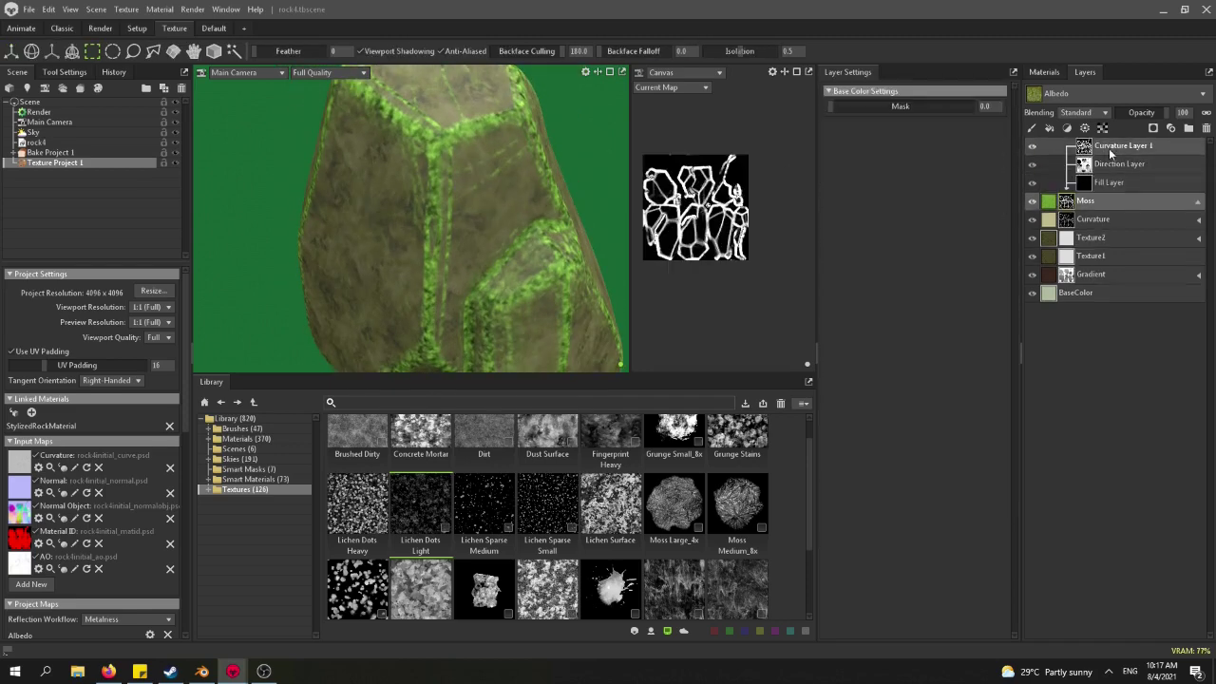
drag(900, 157, 888, 177)
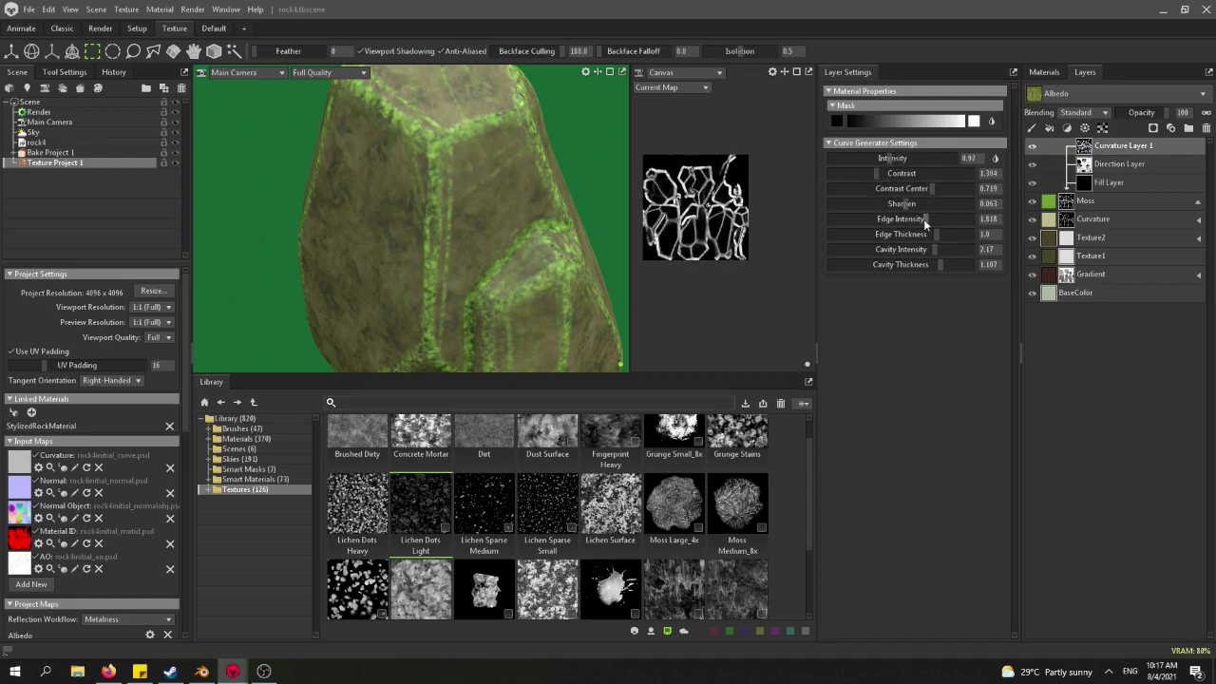
drag(936, 219, 945, 220)
mouse_move(572, 252)
alt+mouse_down()
mouse_move(367, 235)
mouse_move(374, 252)
mouse_move(506, 154)
mouse_move(449, 243)
mouse_move(551, 245)
alt+mouse_up()
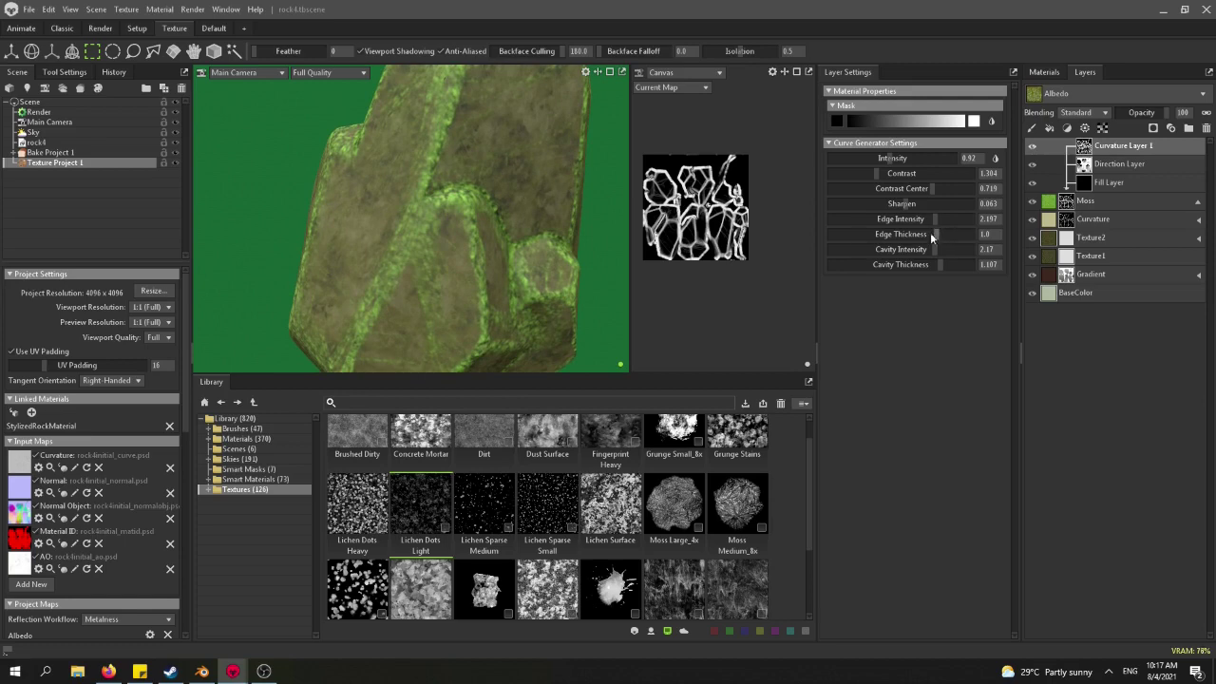
Lower the Curvature layer's edge thickness to -2.0 so the moss mask covers only the cavities.
drag(944, 235, 955, 235)
drag(513, 142, 410, 237)
scroll(410, 237, up, 4)
drag(367, 183, 445, 209)
scroll(446, 209, up, 3)
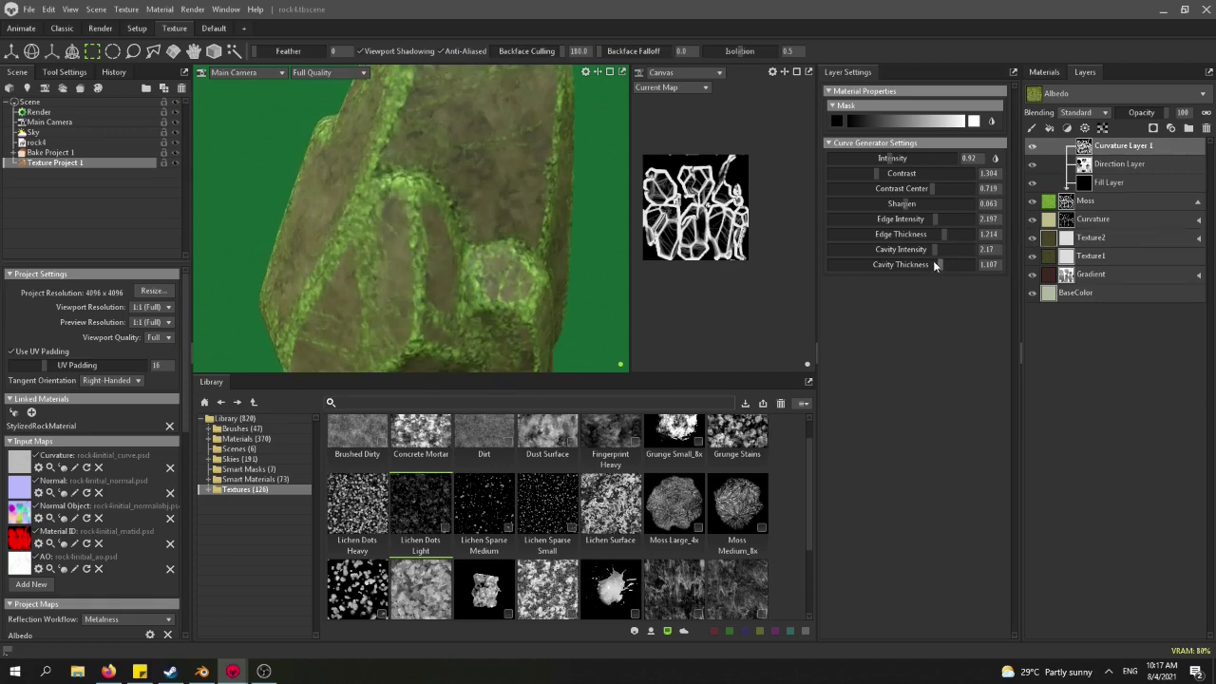
drag(780, 237, 772, 237)
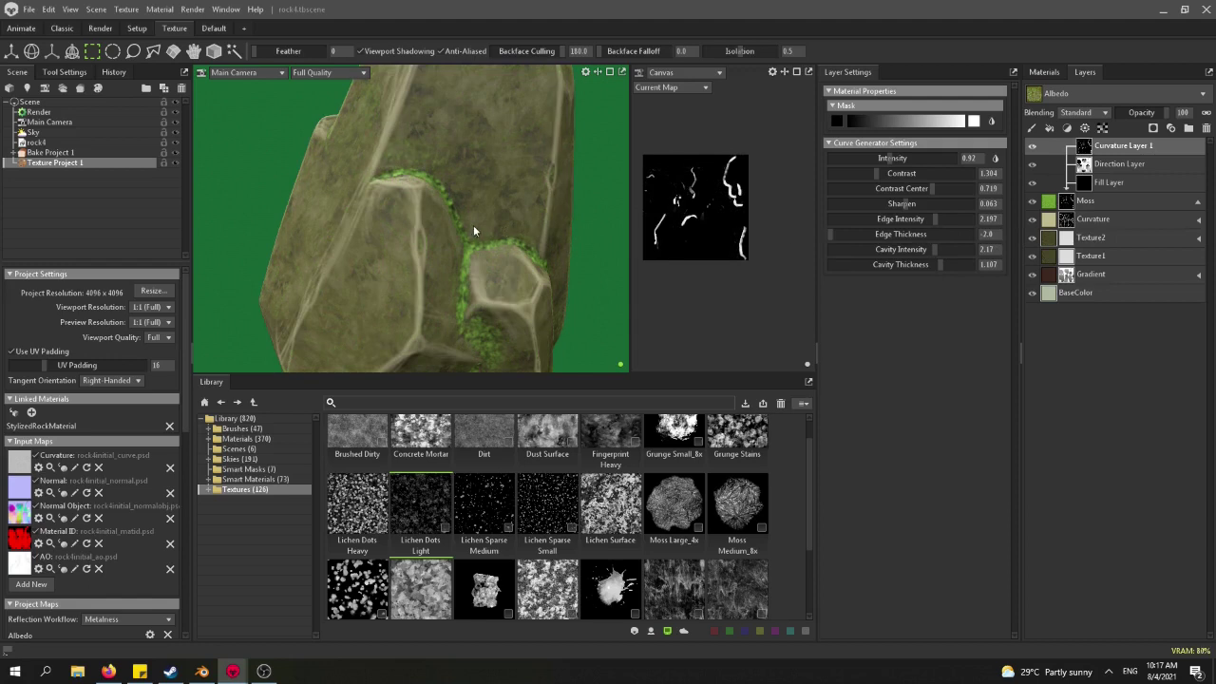
Set the Moss mask's Curvature layer cavity intensity to about 3.221 and cavity thickness to about 1.554.
alt+drag(473, 228, 429, 169)
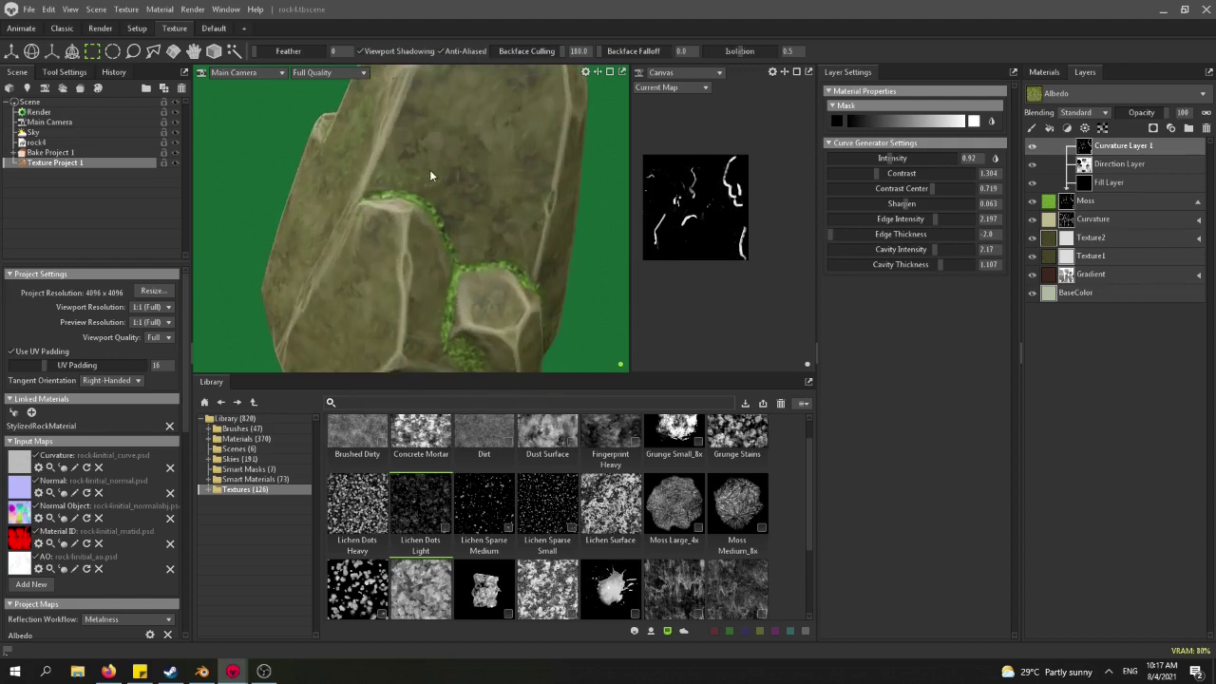
drag(939, 248, 958, 249)
drag(409, 133, 628, 150)
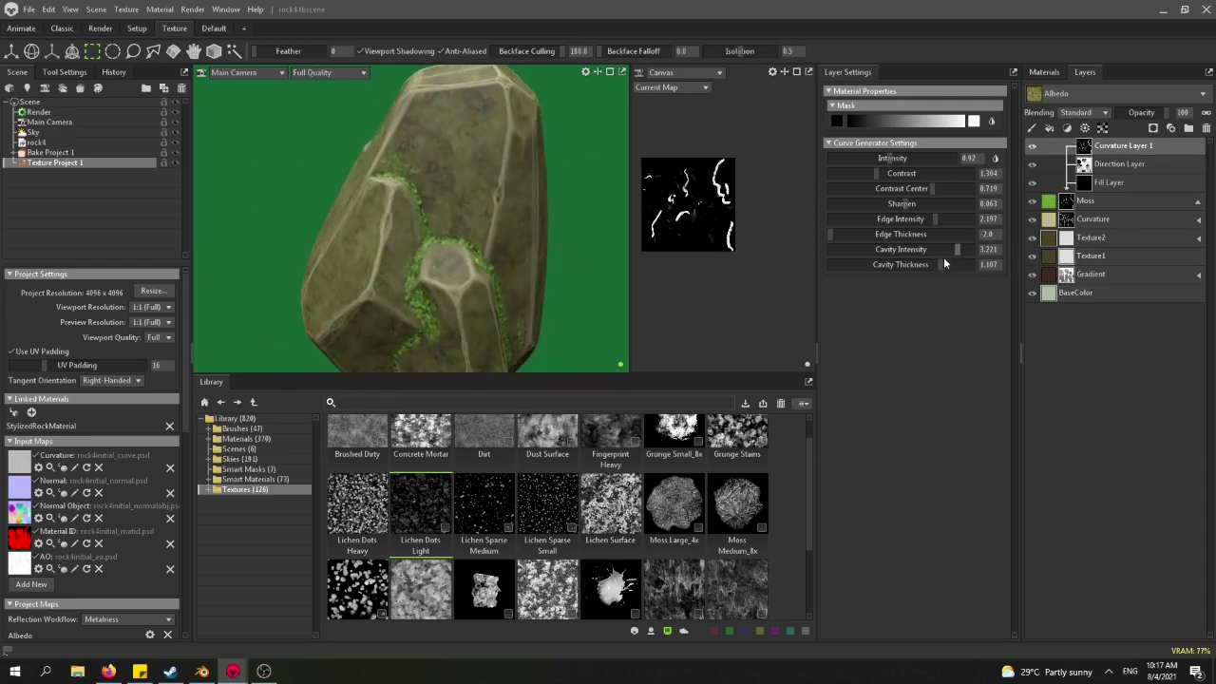
drag(936, 263, 962, 267)
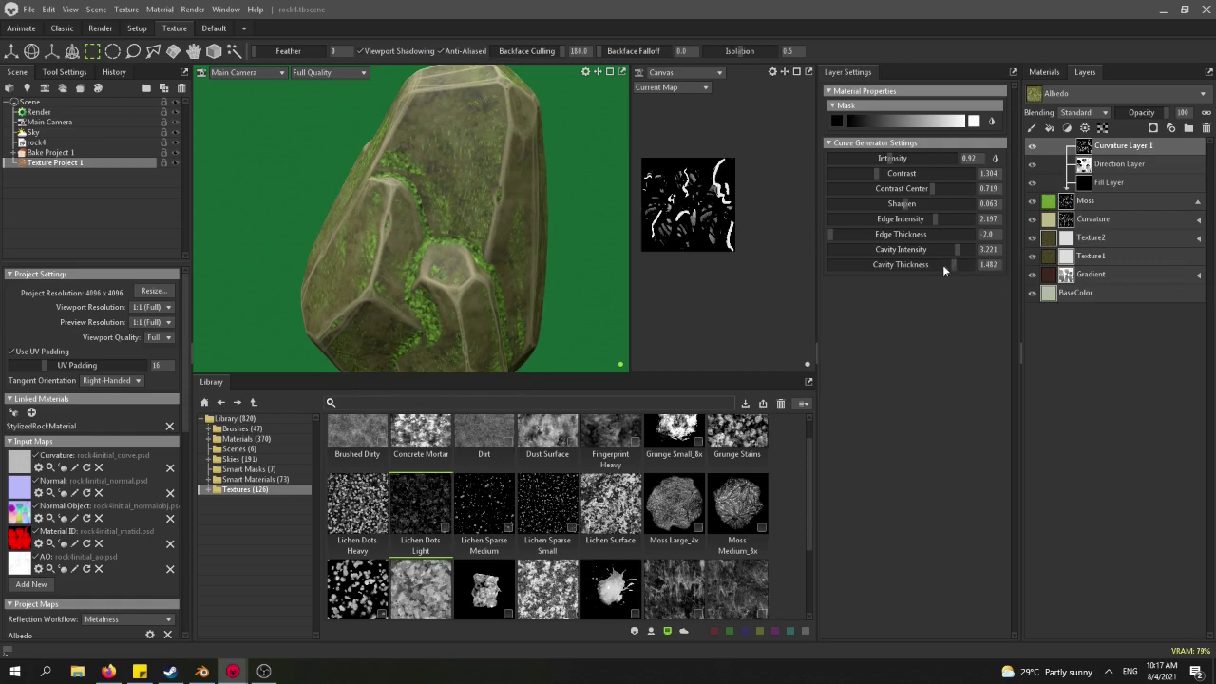
drag(353, 179, 418, 163)
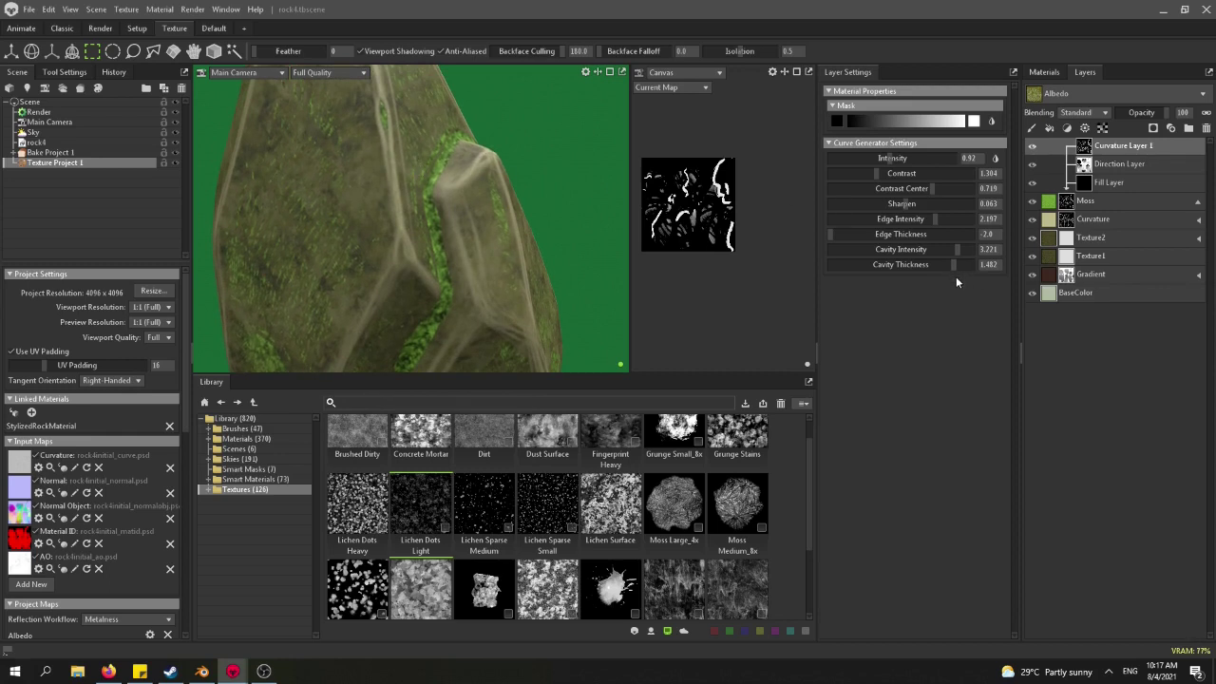
drag(961, 267, 967, 267)
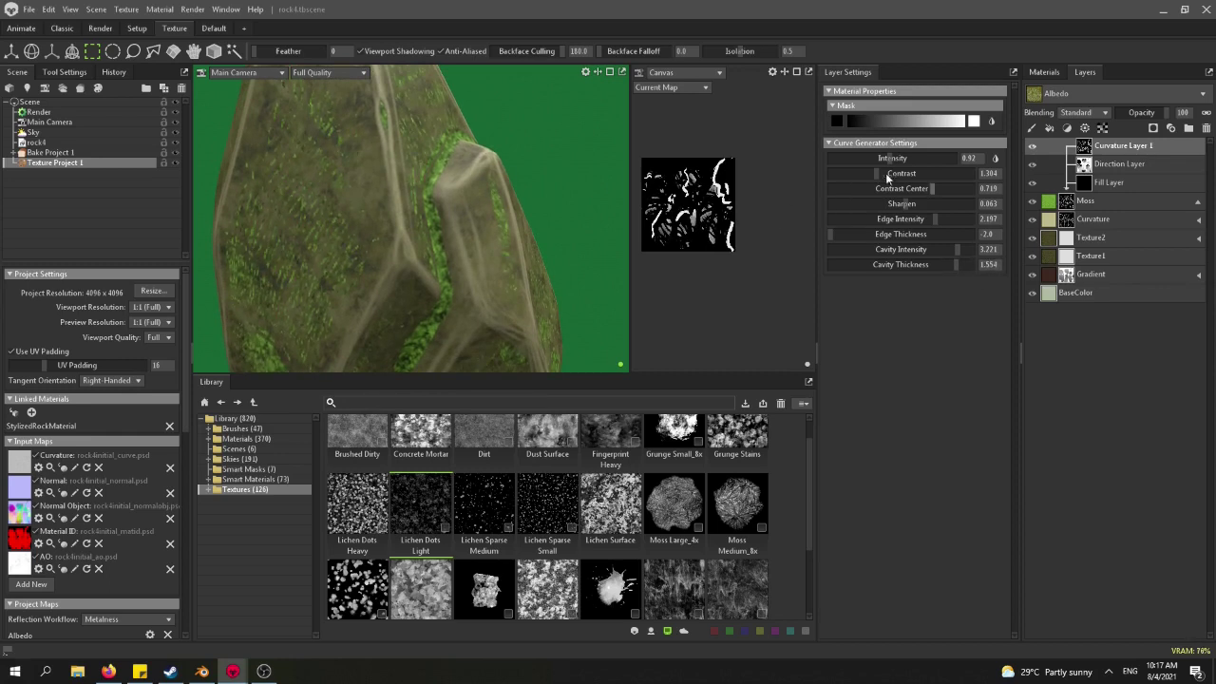
Set the Moss mask's Curvature layer contrast to about 1.821 and sharpen to about -0.777.
mouse_move(879, 177)
mouse_down()
mouse_move(903, 176)
mouse_move(845, 200)
mouse_up()
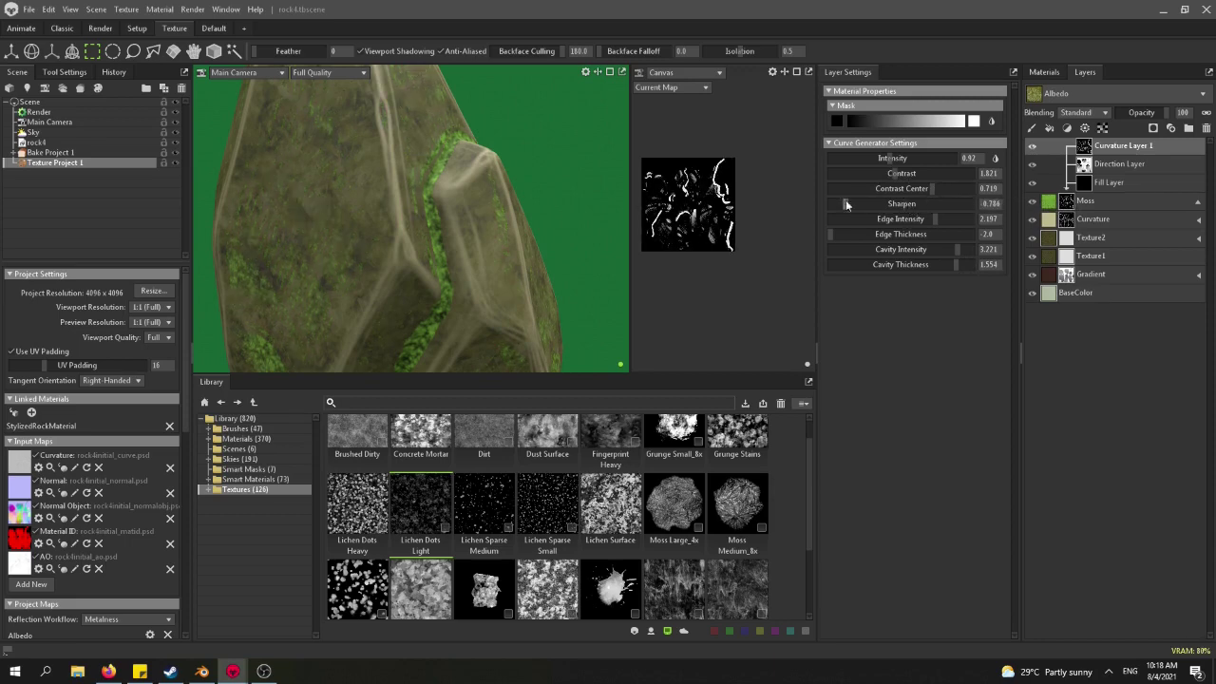
drag(325, 177, 302, 176)
click(546, 146)
scroll(499, 165, down, 2)
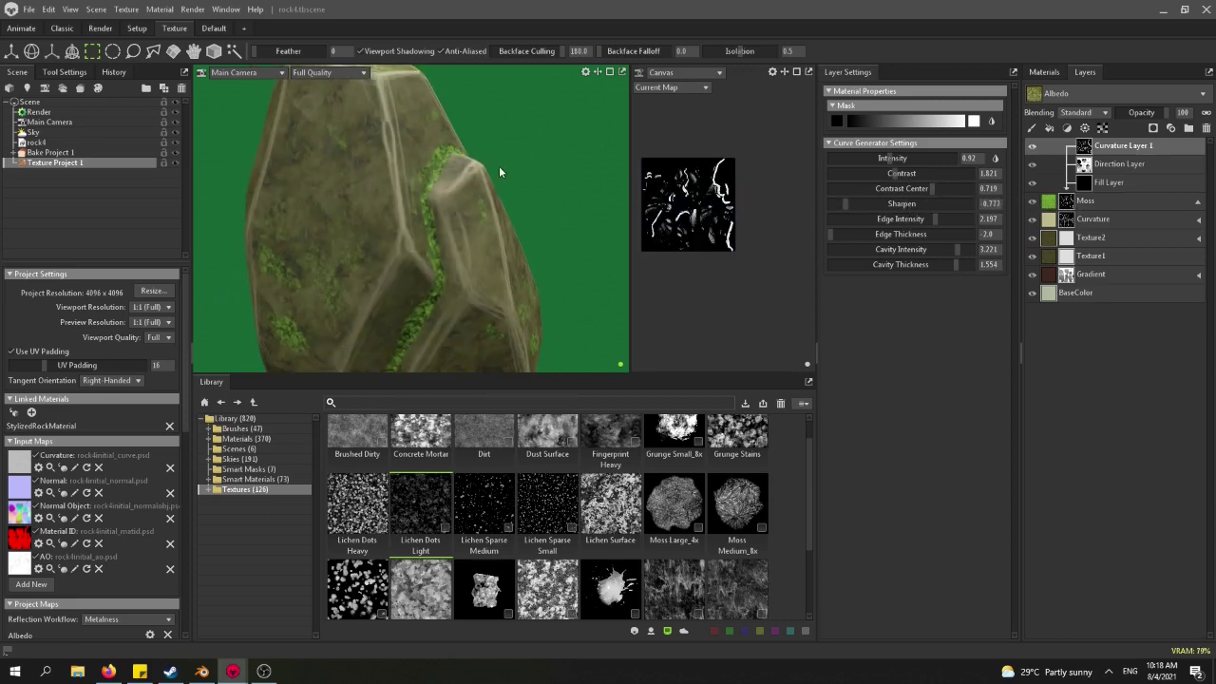
alt+drag(521, 173, 247, 195)
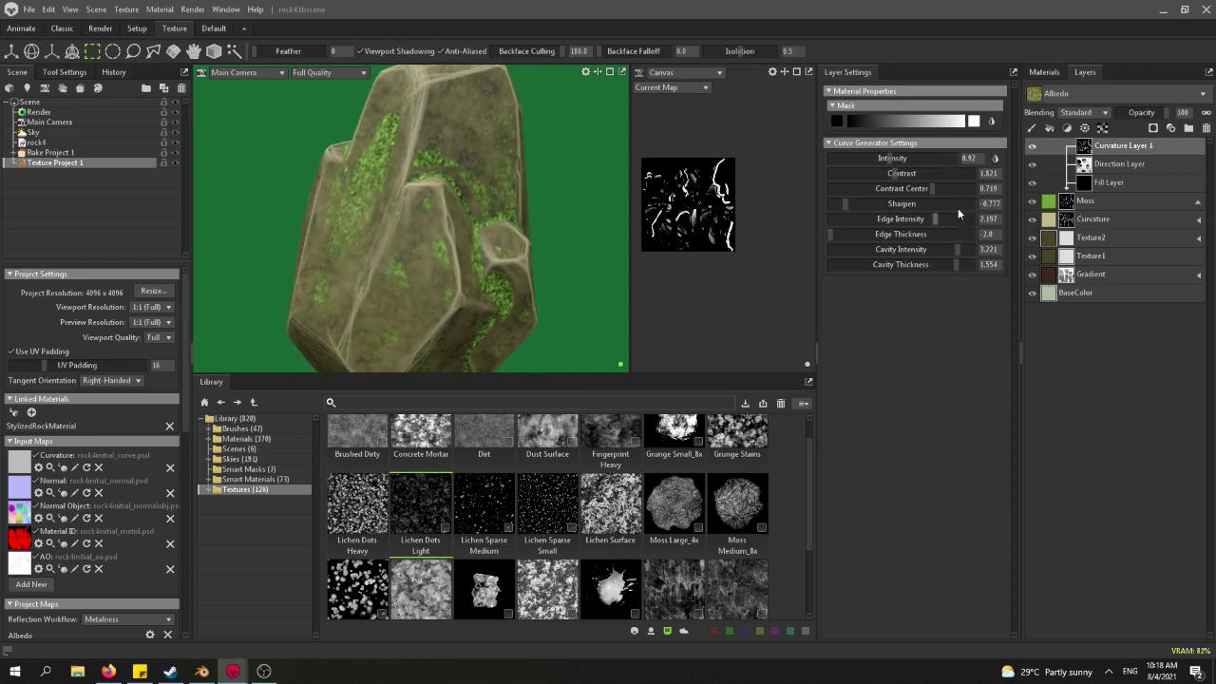
Fine-tune the Curvature layer's cavity thickness to 1.5, checking the moss coverage around the rock.
mouse_move(961, 267)
mouse_down()
mouse_move(942, 268)
mouse_move(958, 269)
mouse_up()
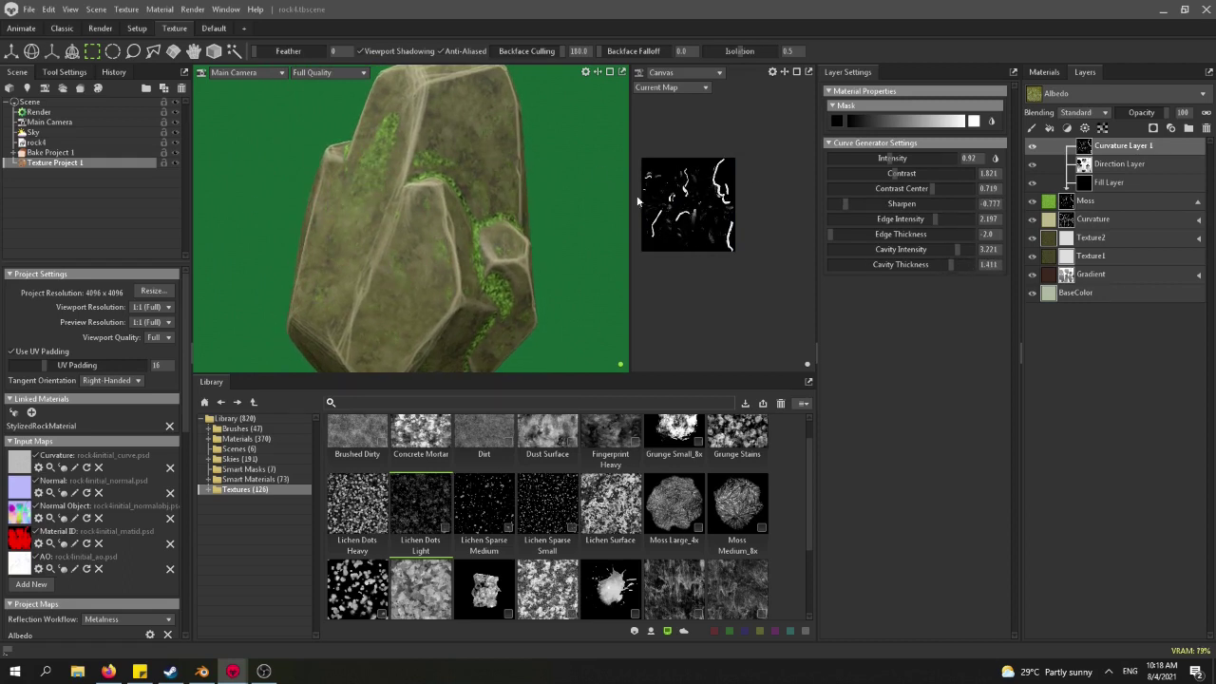
drag(608, 199, 608, 237)
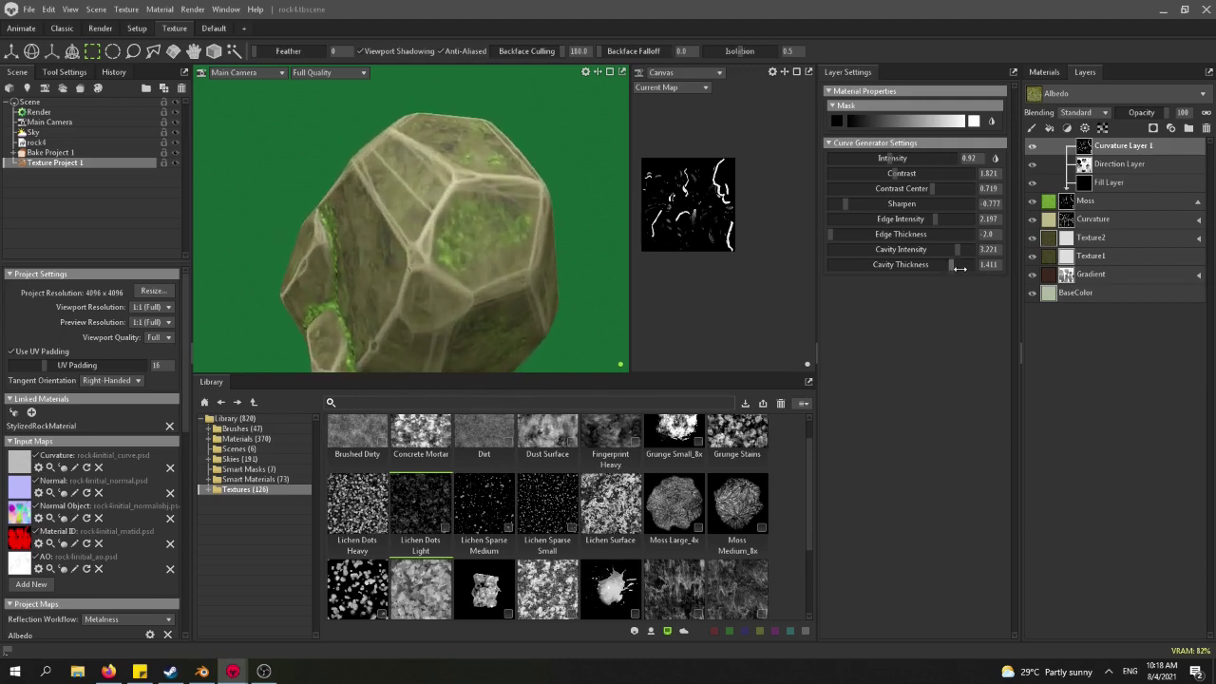
drag(960, 269, 962, 270)
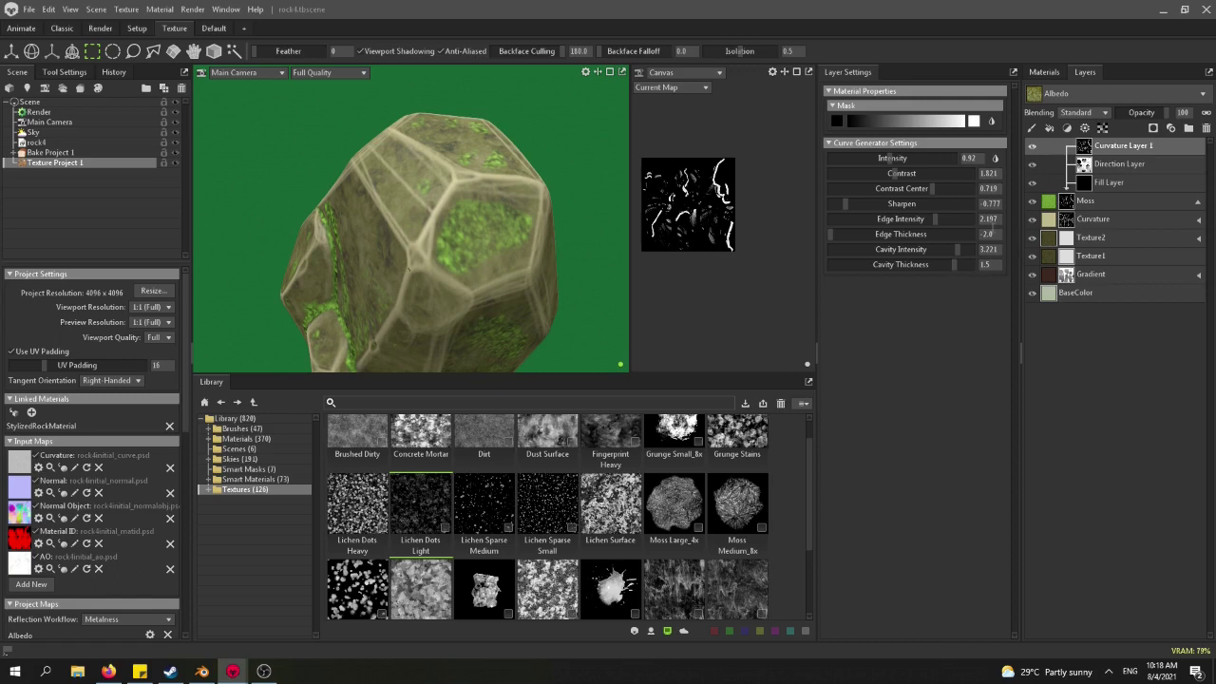
Add a Blur adjustment layer above the Curvature layer in the Moss mask with a radius of about 131 px.
right_click(1121, 152)
mouse_move(1140, 367)
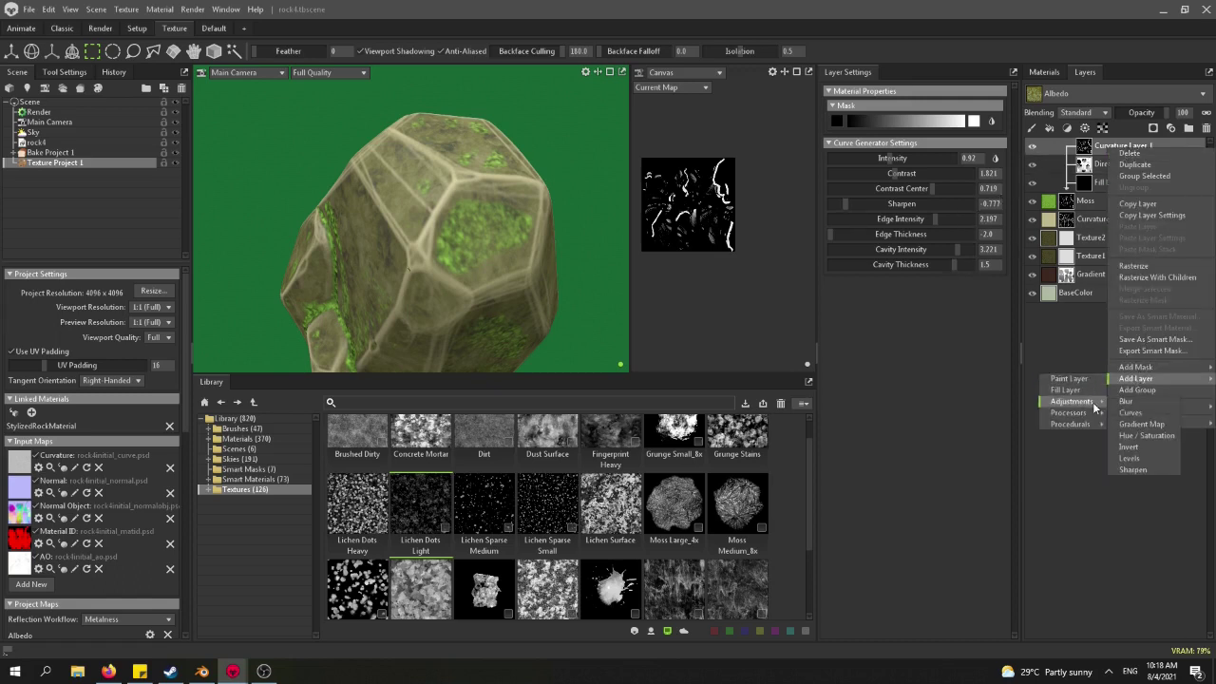
click(1127, 401)
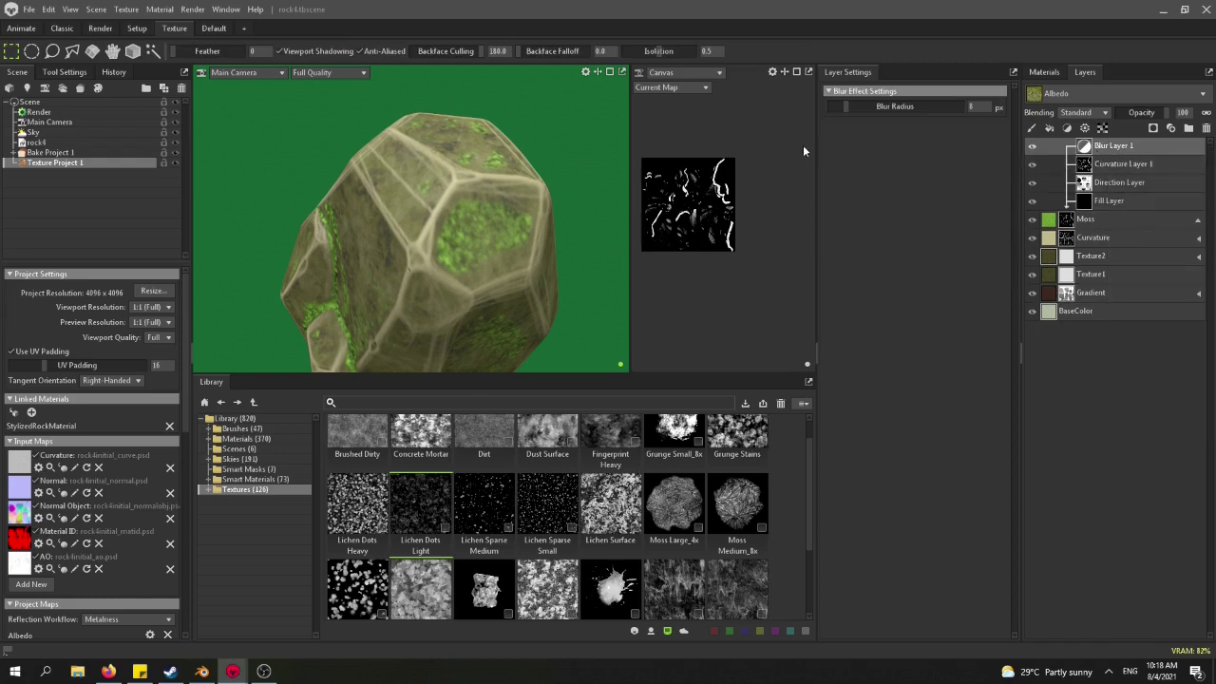
drag(848, 107, 902, 109)
alt+drag(456, 228, 507, 224)
Raise the sky light's brightness to about 0.918 and show the whole rock in the Classic workspace.
click(34, 132)
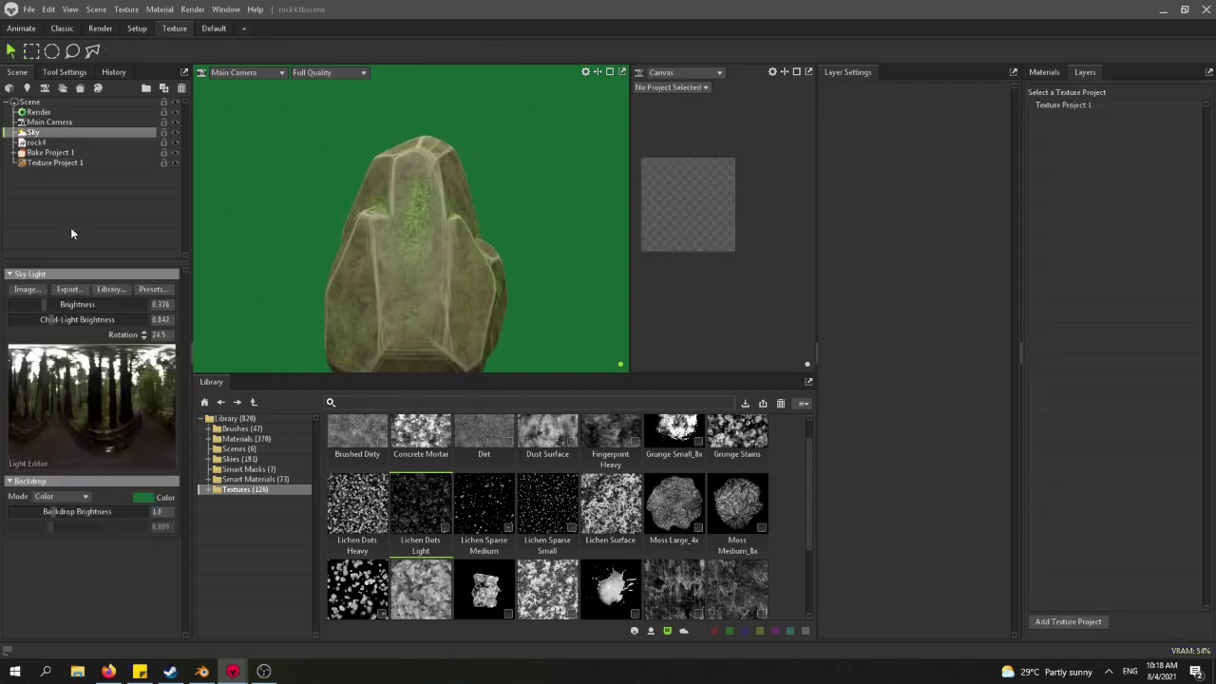
drag(41, 305, 52, 303)
mouse_move(484, 211)
alt+mouse_down()
mouse_move(427, 208)
mouse_move(484, 194)
alt+mouse_up()
click(70, 11)
click(63, 28)
scroll(665, 328, down, 3)
alt+drag(665, 328, 605, 374)
scroll(605, 374, up, 2)
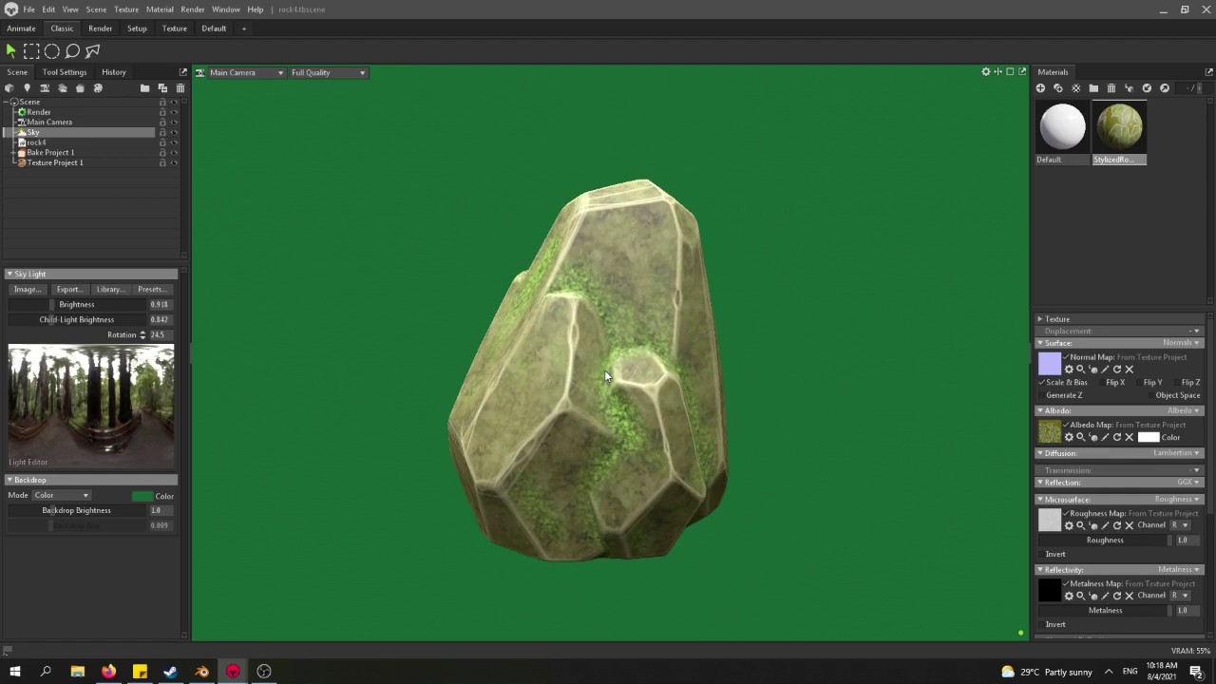
Add a new output map to the texture project with the Roughness map as its RGB source and the suffix _roughness.
click(46, 163)
scroll(104, 446, down, 5)
scroll(98, 450, down, 5)
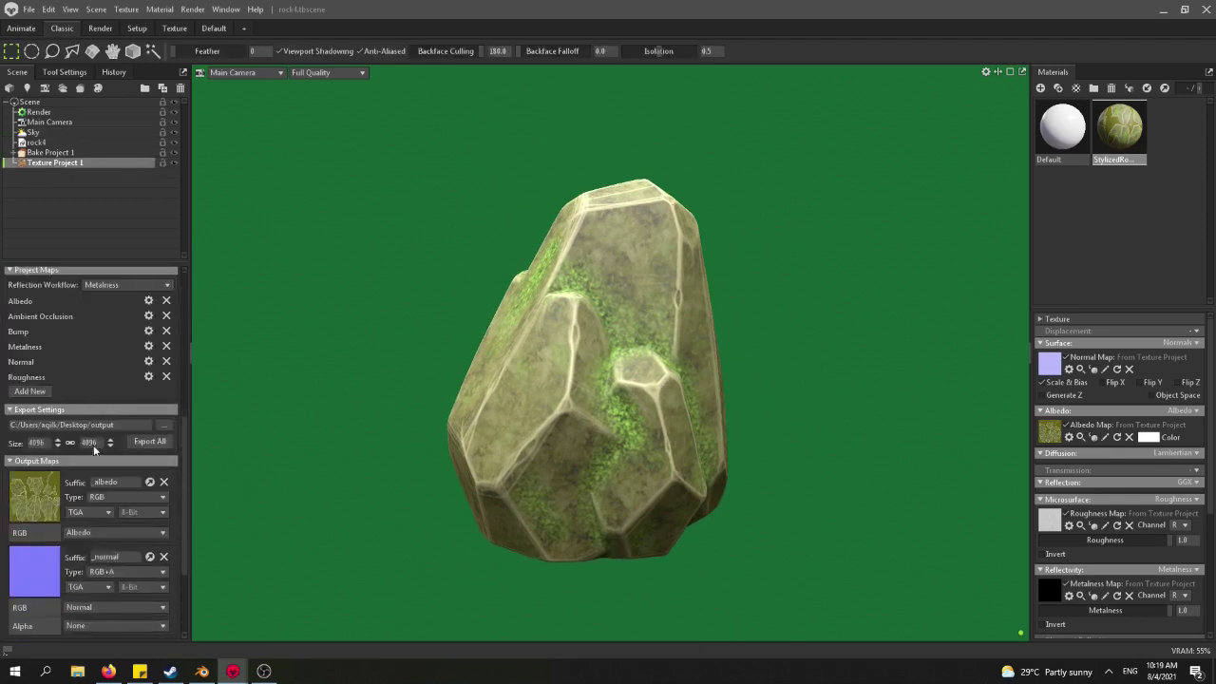
click(163, 517)
click(33, 624)
scroll(143, 614, up, 2)
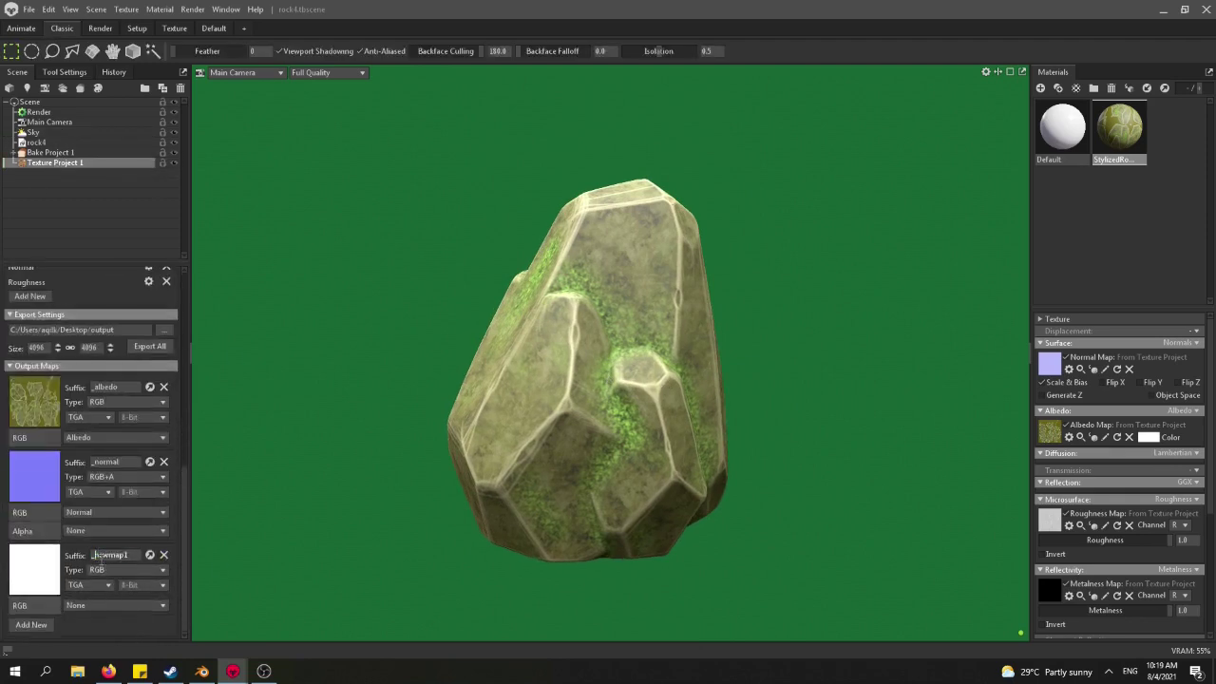
click(107, 531)
click(112, 557)
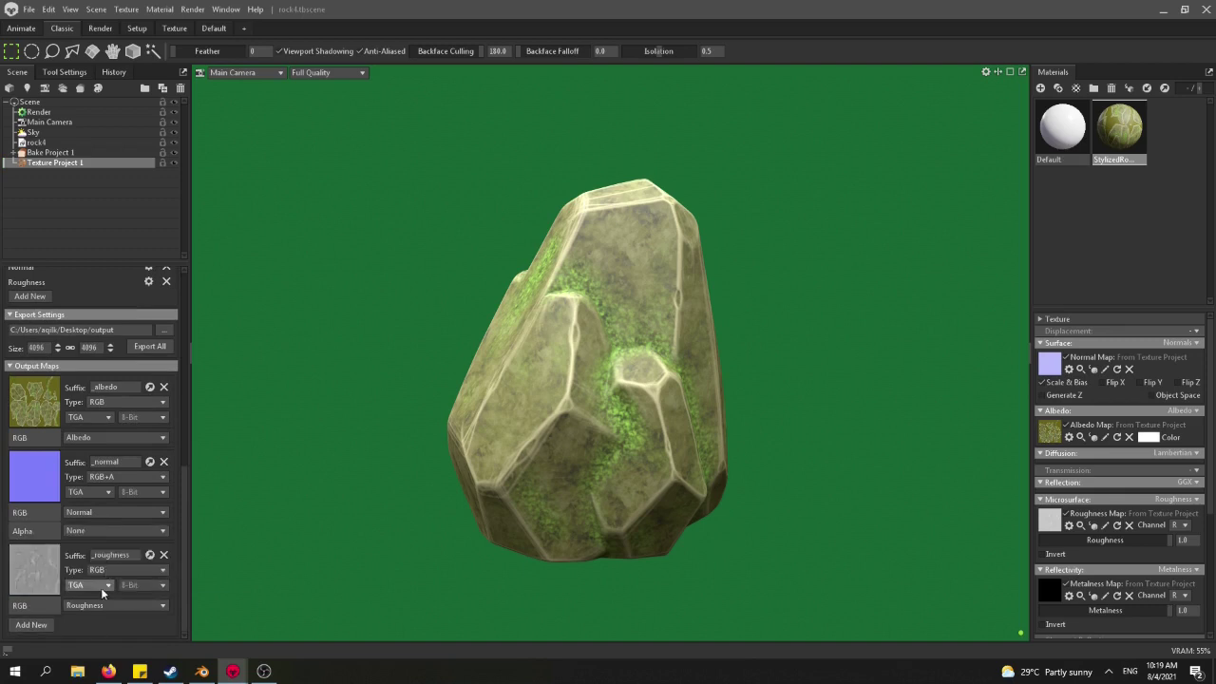
Add another output map with the suffix _AO and Ambient Occlusion as its RGB source.
click(38, 624)
scroll(42, 622, down, 2)
drag(93, 556, 223, 555)
text(_AO)
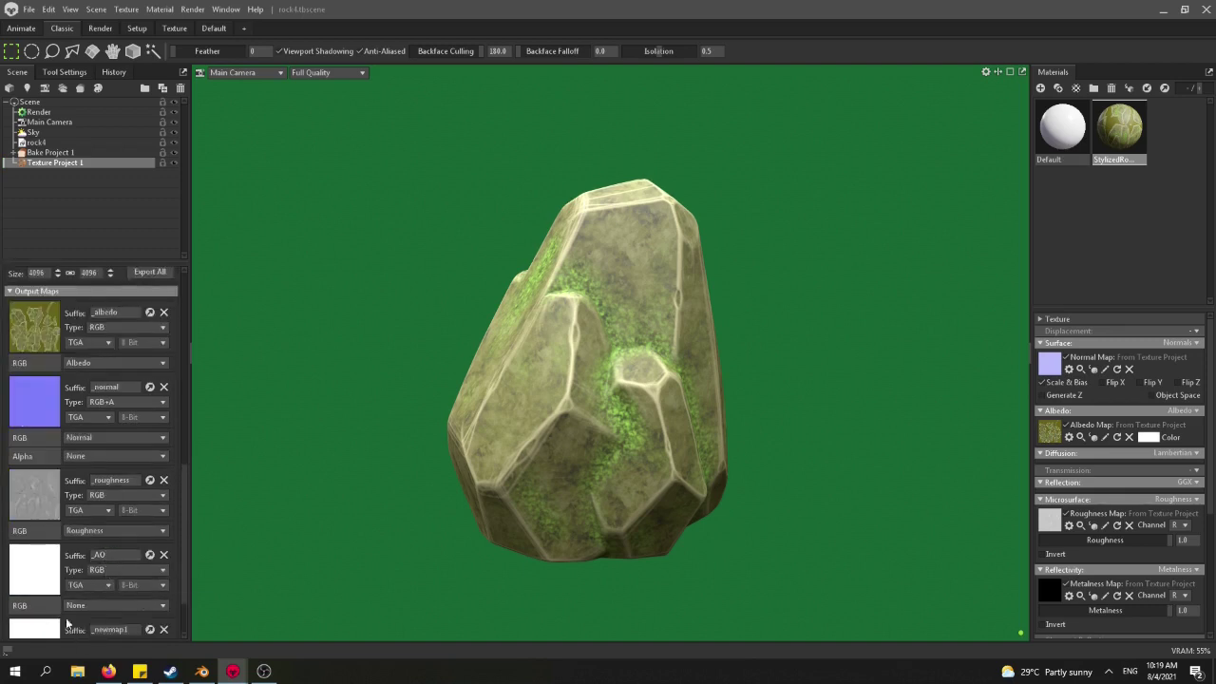
click(106, 607)
click(115, 581)
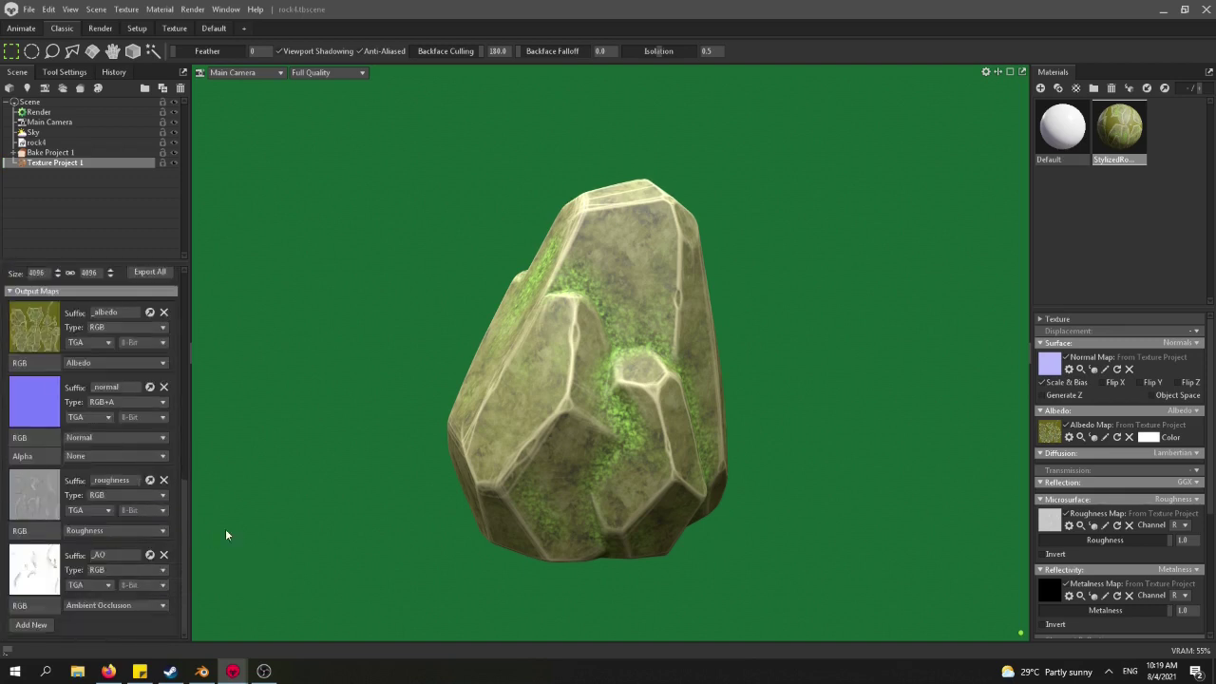
Set the export destination to rock4readytextures as a JPEG image in Meshes/Textures and switch the output maps to JPG.
scroll(164, 408, up, 3)
click(164, 407)
click(505, 204)
double_click(505, 204)
click(684, 386)
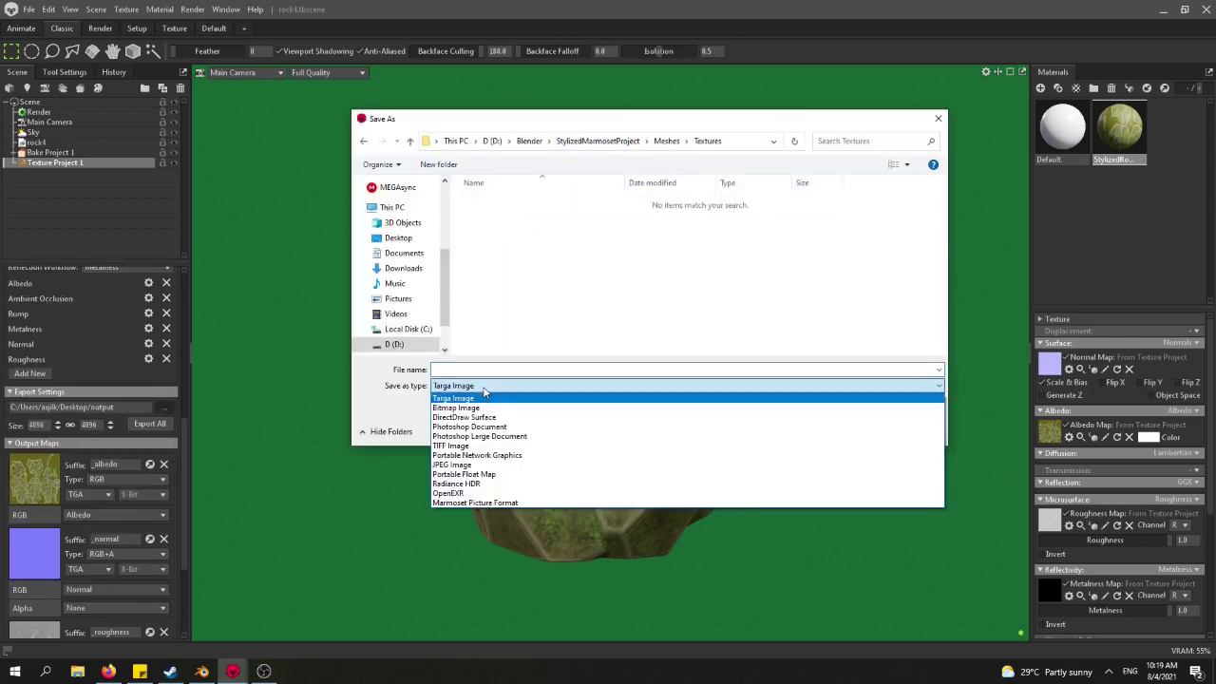
click(475, 415)
click(466, 369)
text(rock4readytextures)
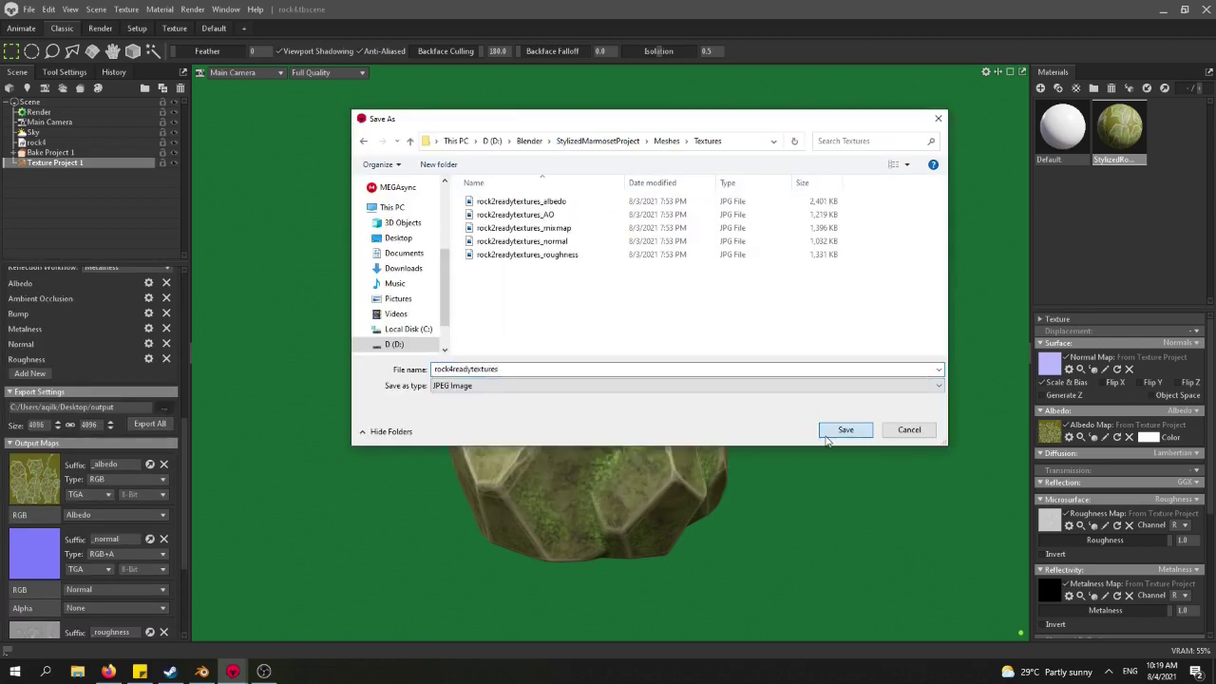
click(845, 429)
scroll(105, 495, down, 3)
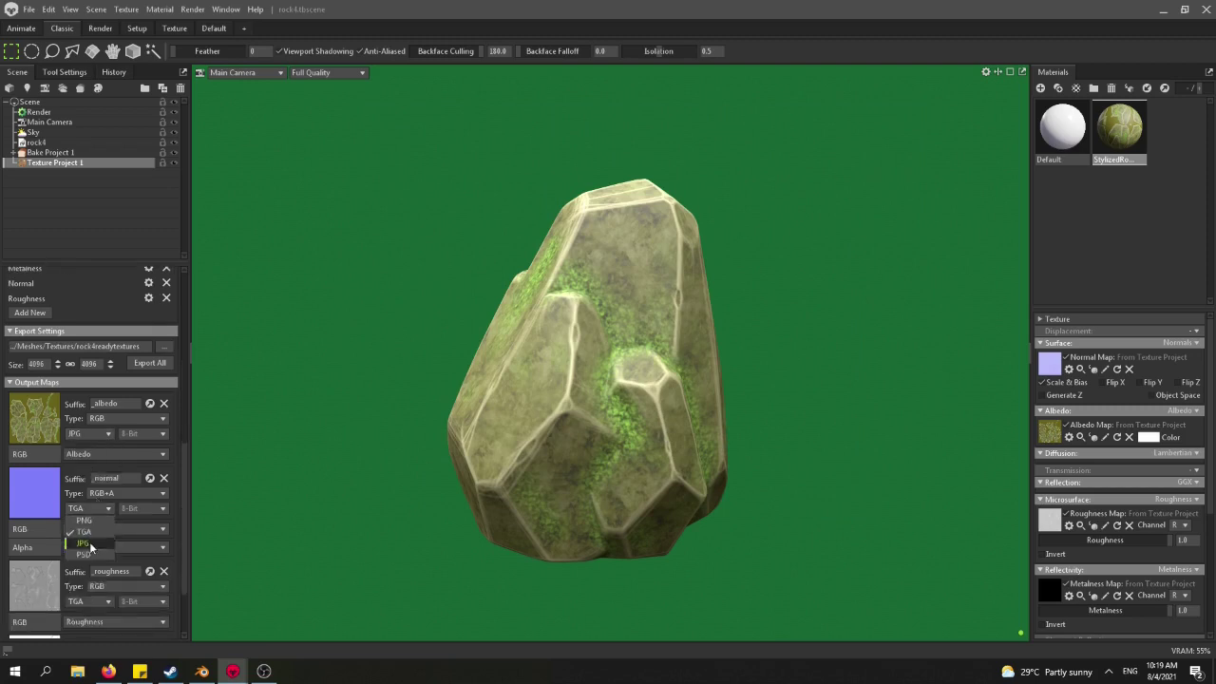
scroll(96, 546, up, 3)
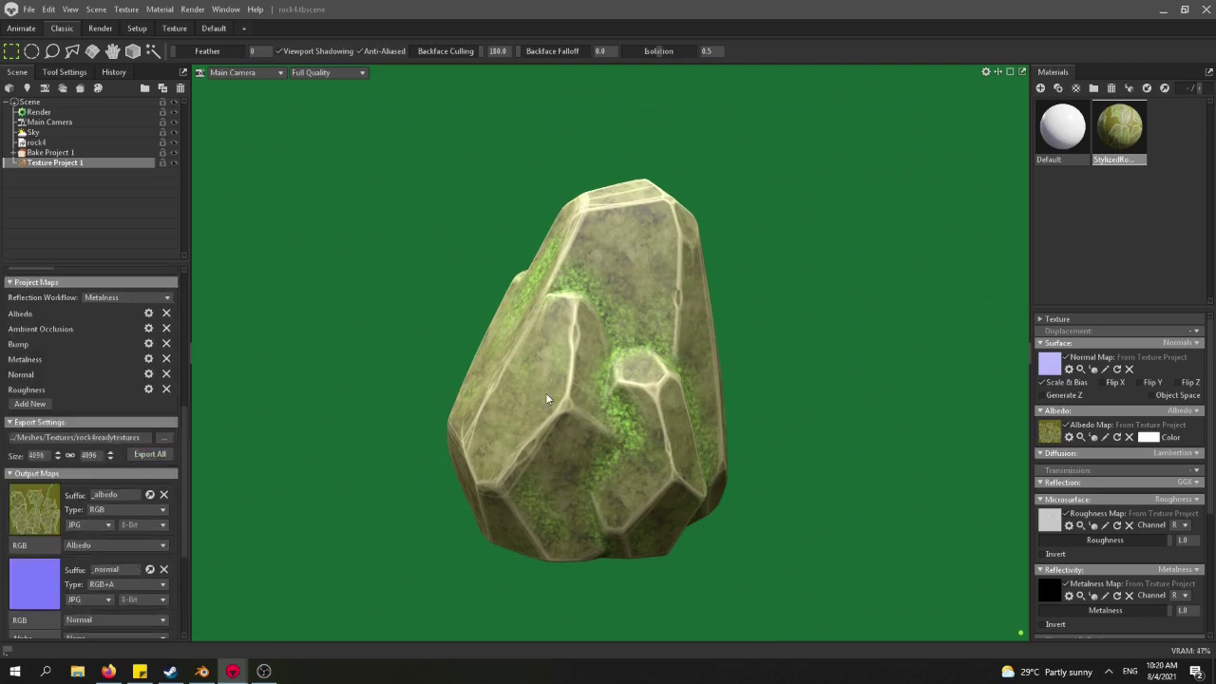
Turn on ray tracing for the rock's render and return to the Texture workspace with the Moss layer's mask stack collapsed.
click(193, 10)
click(222, 114)
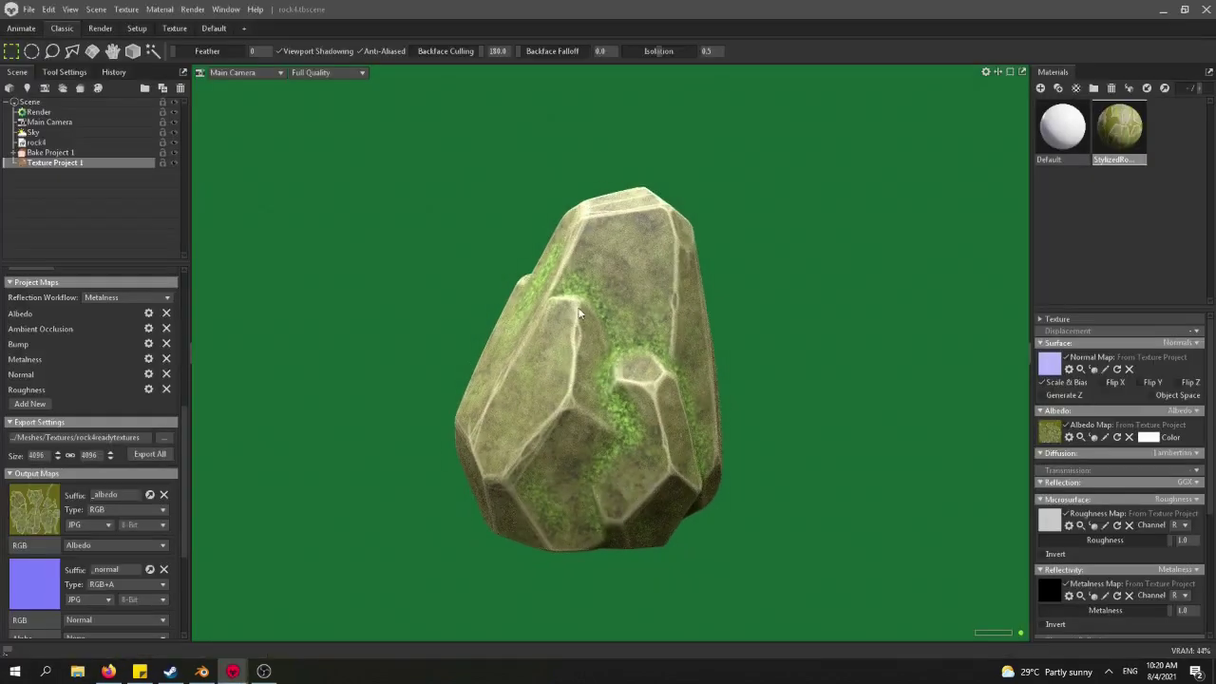
drag(580, 313, 624, 365)
click(173, 28)
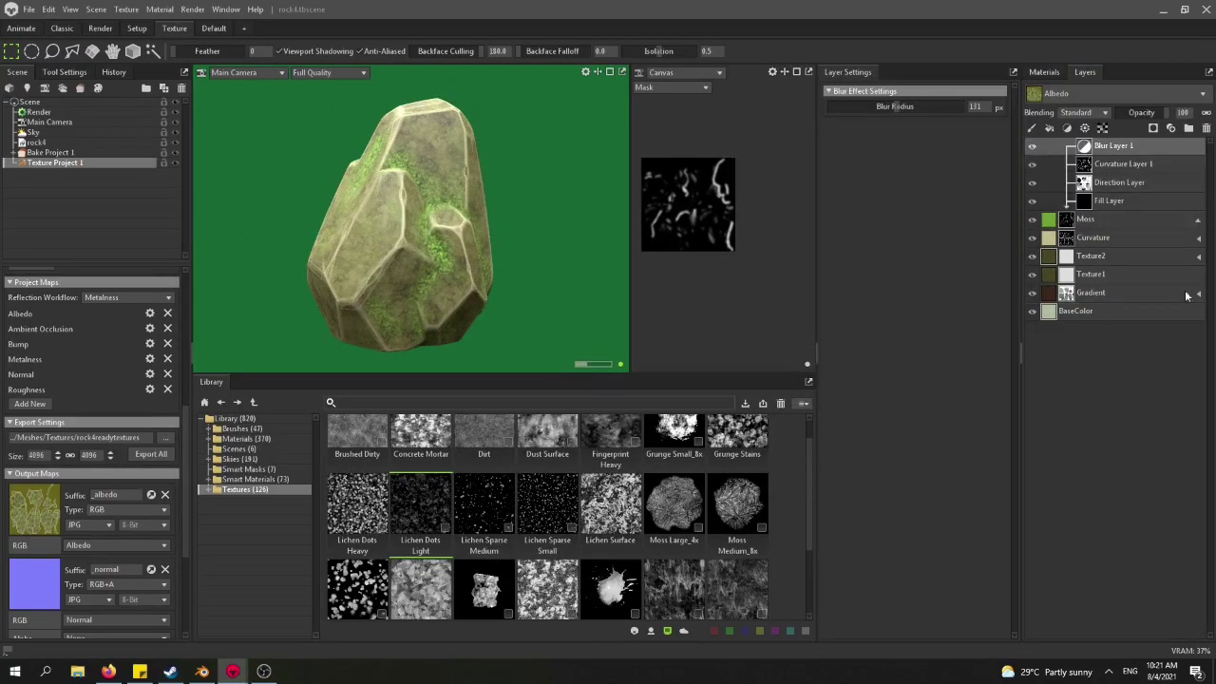
click(1198, 219)
click(1096, 240)
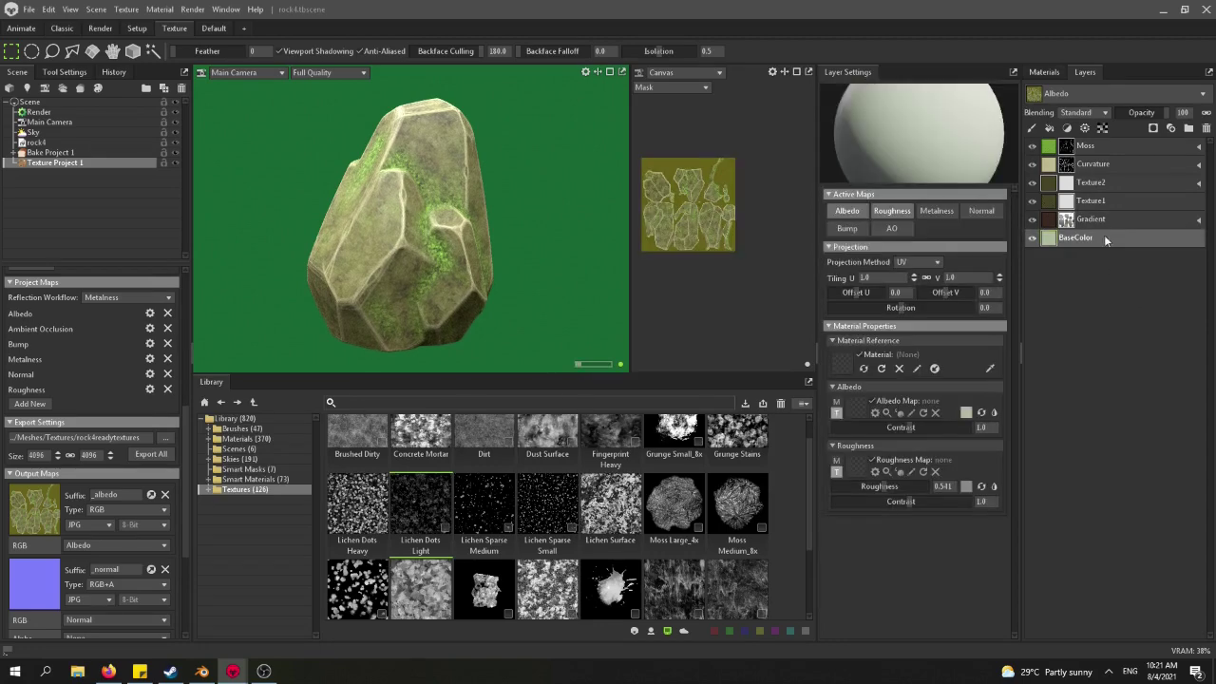
click(1111, 221)
ctrl+click(1102, 202)
ctrl+click(1105, 188)
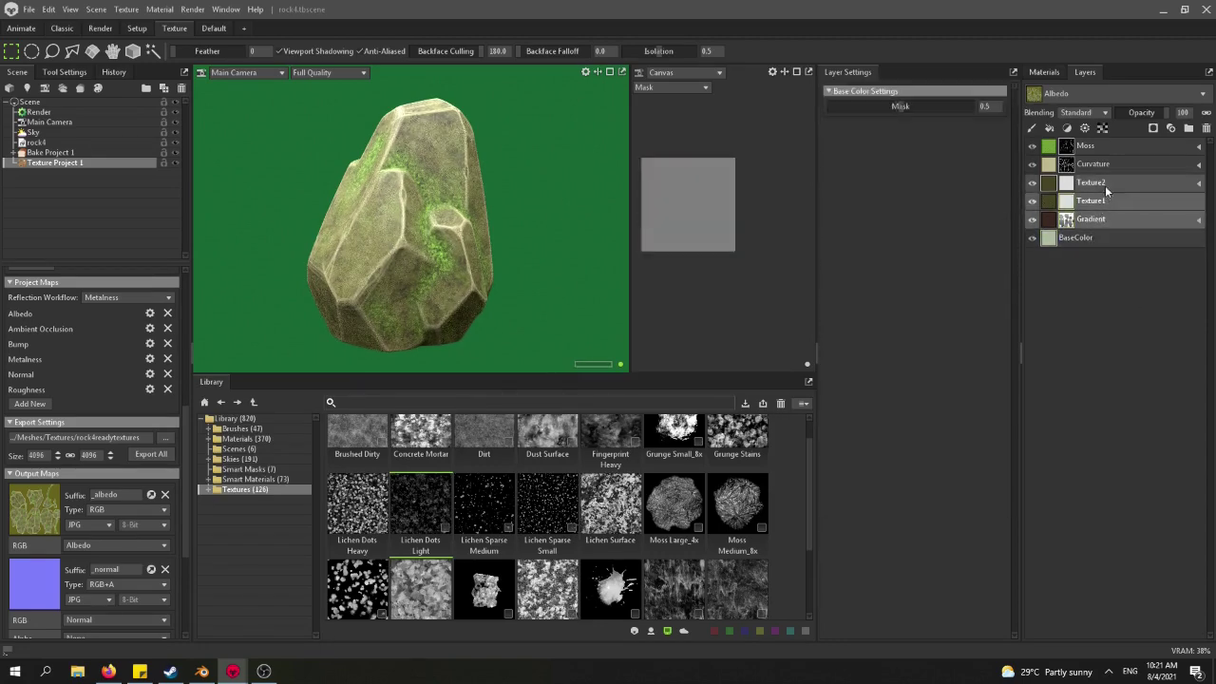
ctrl+click(1110, 166)
ctrl+click(1113, 150)
shift+click(1109, 237)
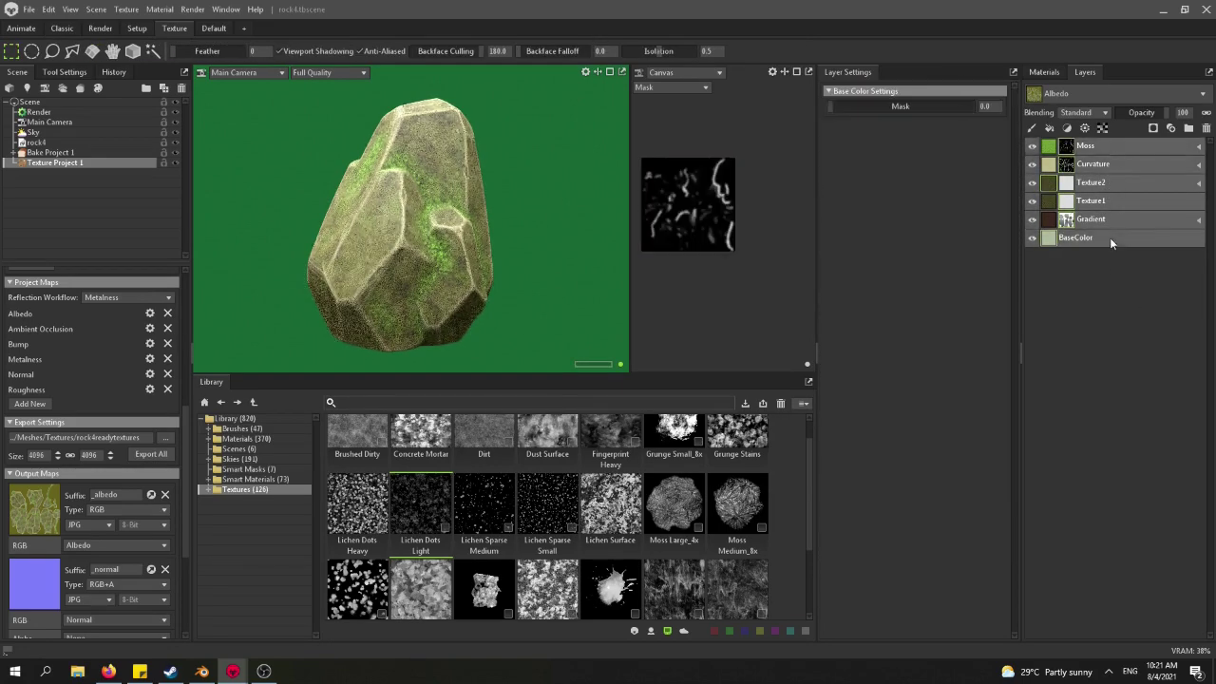
Group all layers from BaseColor up to Moss and name the group StylizedRockMaterial.
click(1091, 239)
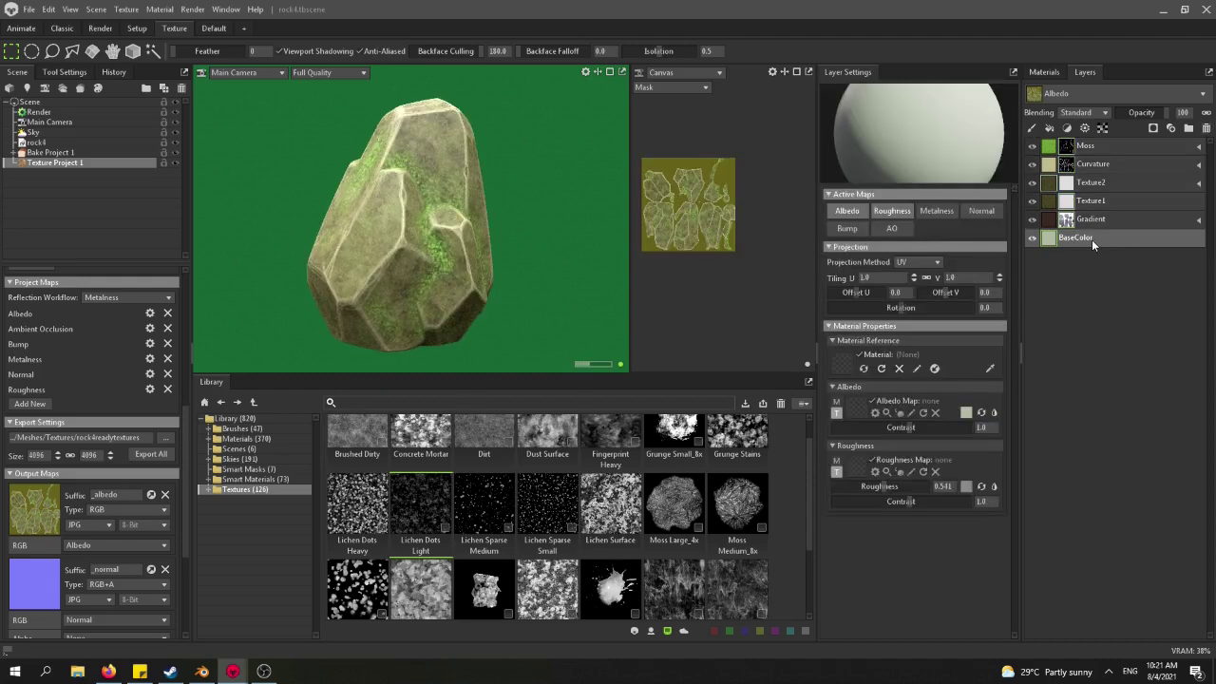
ctrl+click(1099, 221)
ctrl+click(1105, 203)
ctrl+click(1115, 184)
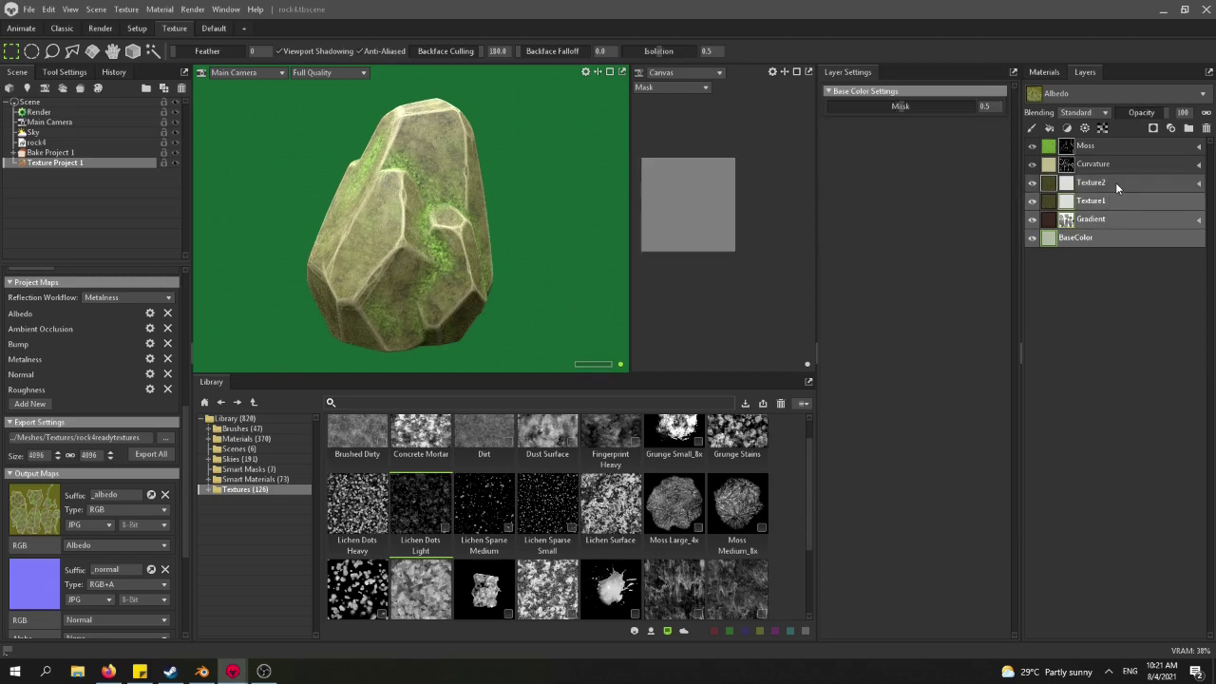
ctrl+click(1121, 165)
drag(1121, 158, 1122, 148)
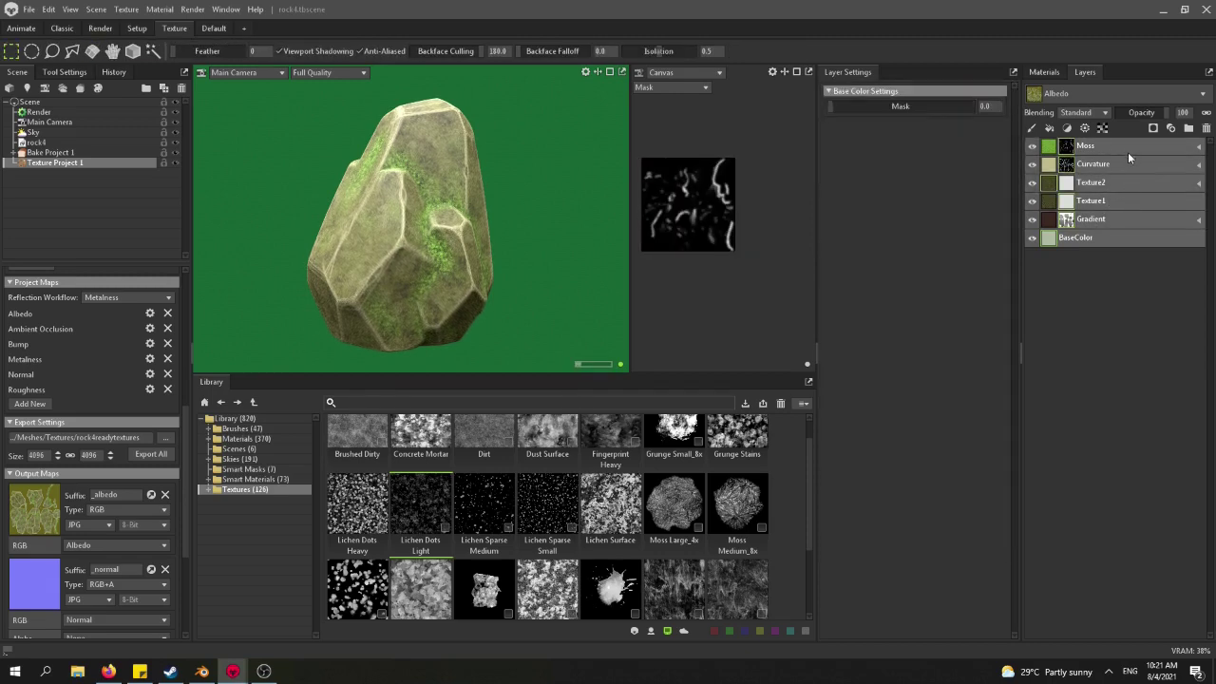
click(1189, 130)
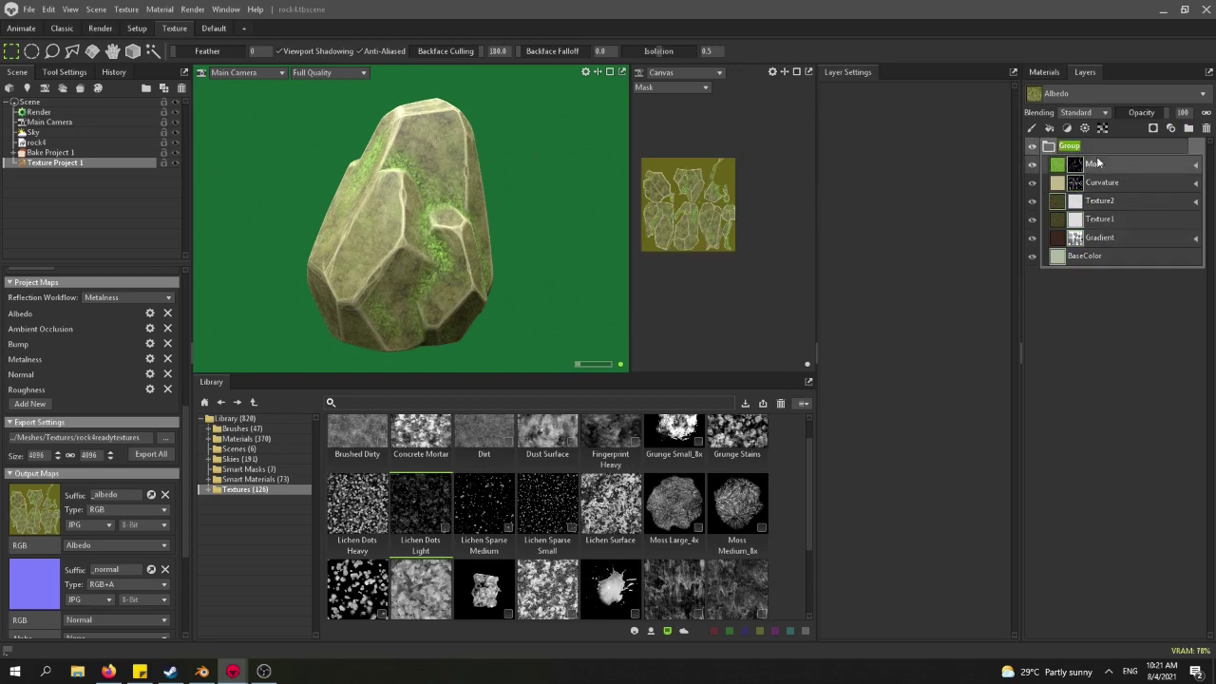
text(StylizedRockMaterial)
key(Return)
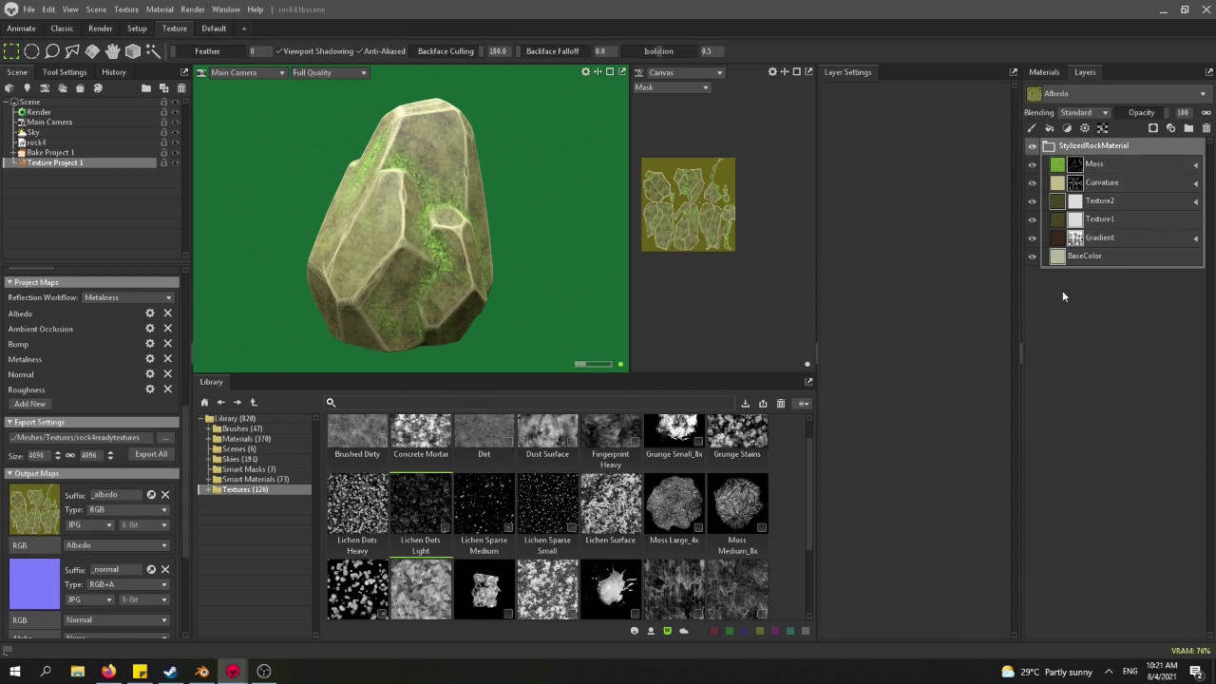
Start saving the StylizedRockMaterial group as a smart material and name it StylizedRockSmartMaterial.
right_click(1116, 145)
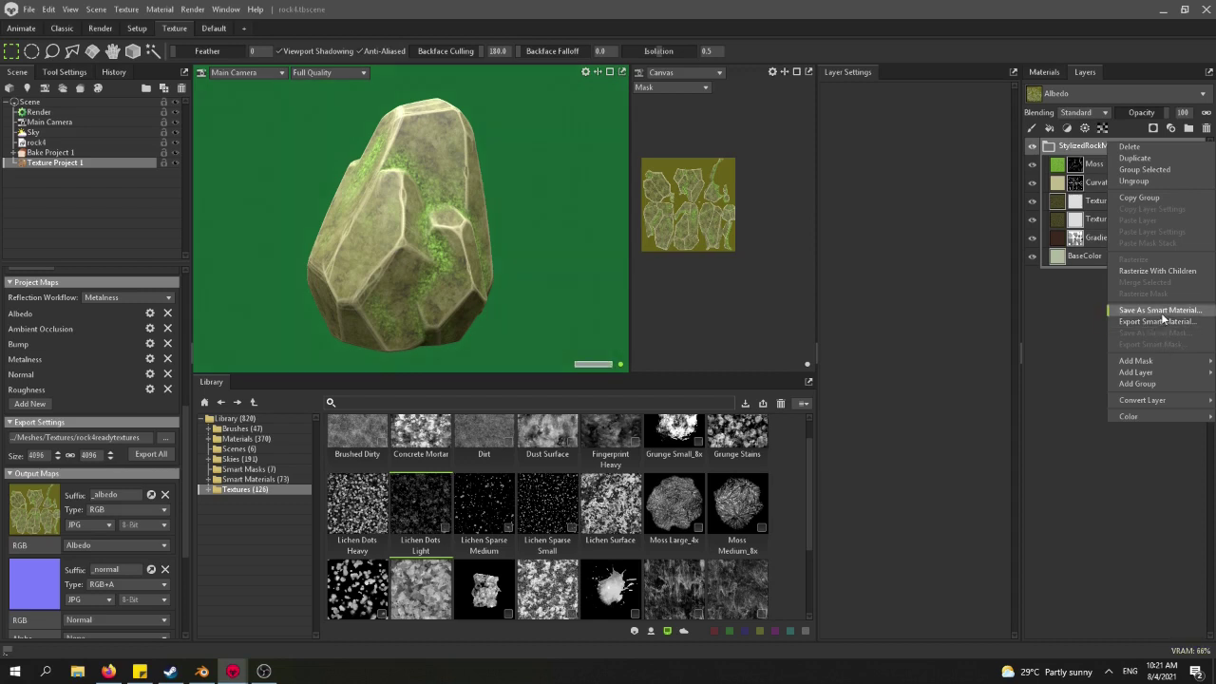
key(Return)
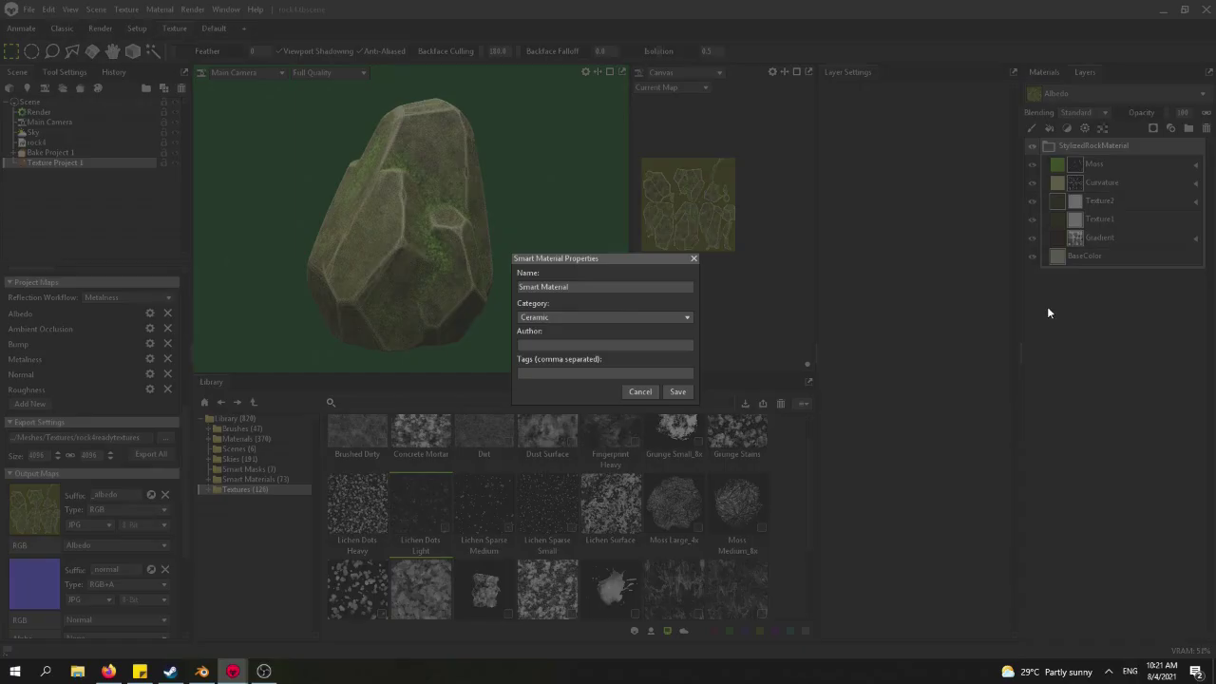
drag(599, 290, 400, 294)
text(StylizedS)
key(BackSpace)
text(RockSmartMaterial)
Set the smart material's category to Stone, fill in the author and save it.
click(568, 318)
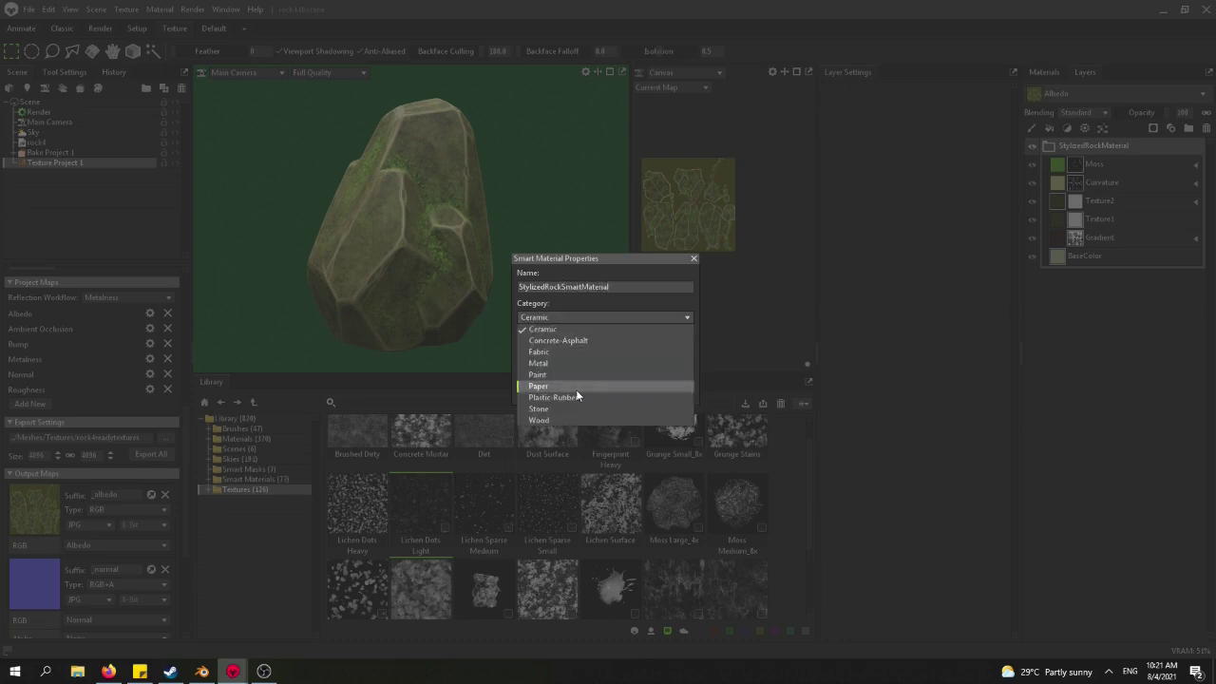
click(572, 409)
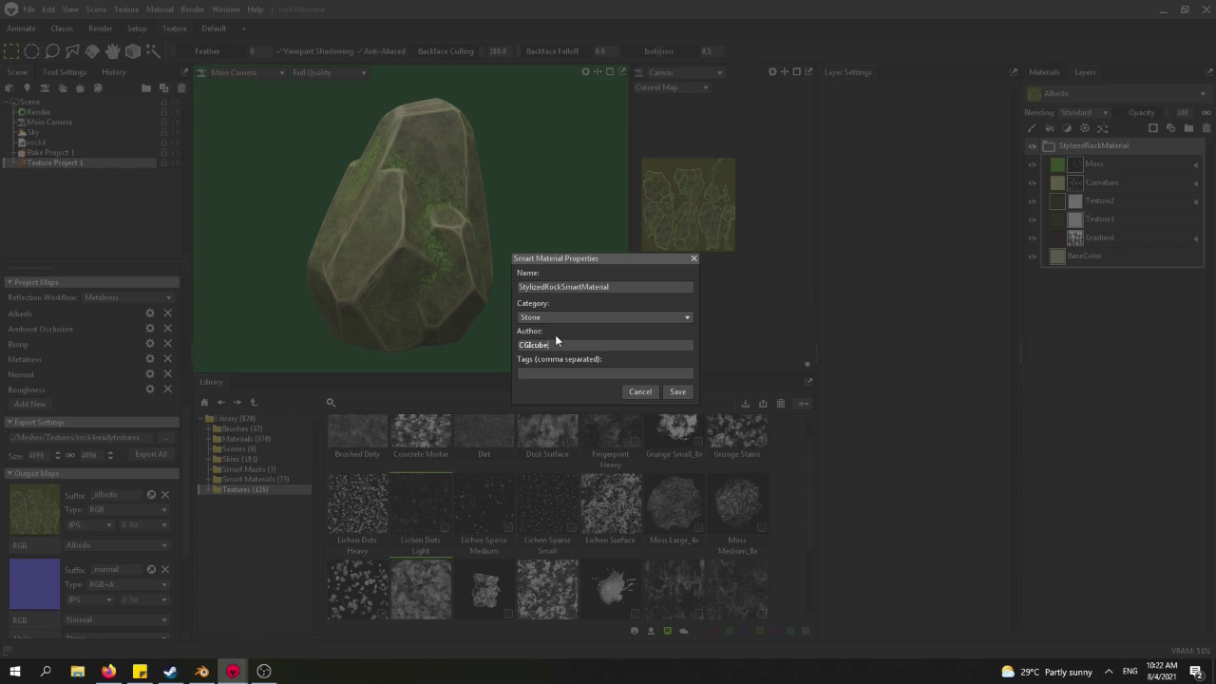
click(573, 389)
click(677, 391)
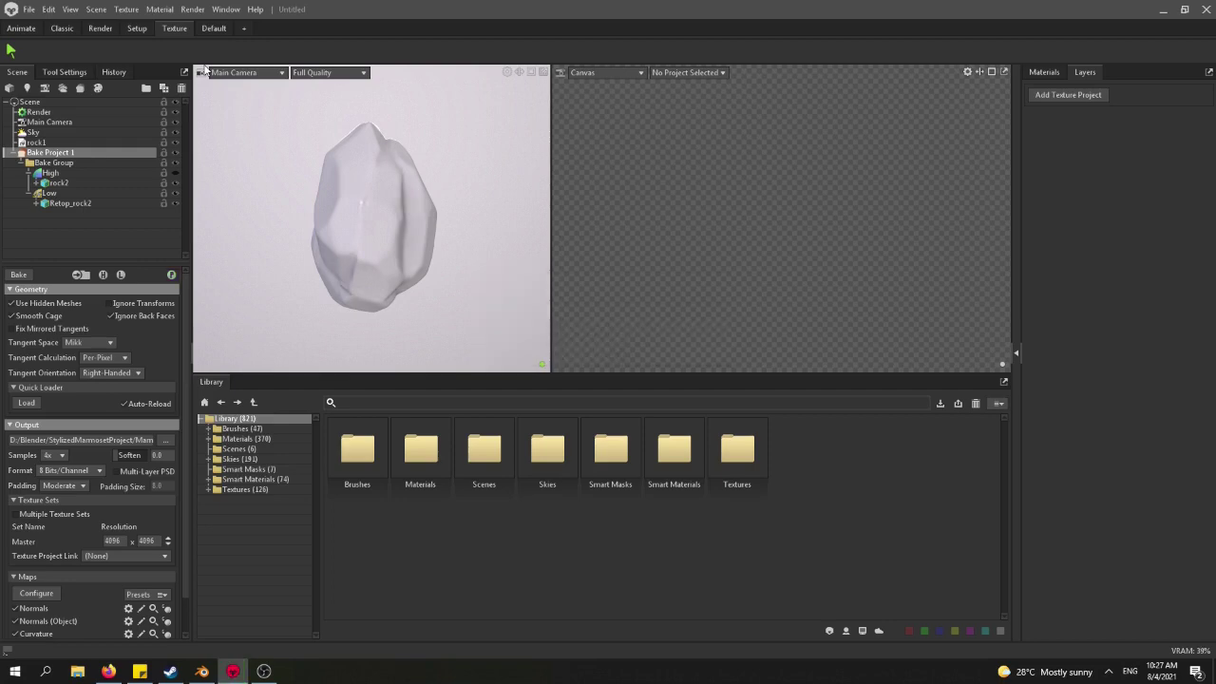
Add a texture project to the rock1 scene in the Classic workspace and link the Default material to it.
click(9, 152)
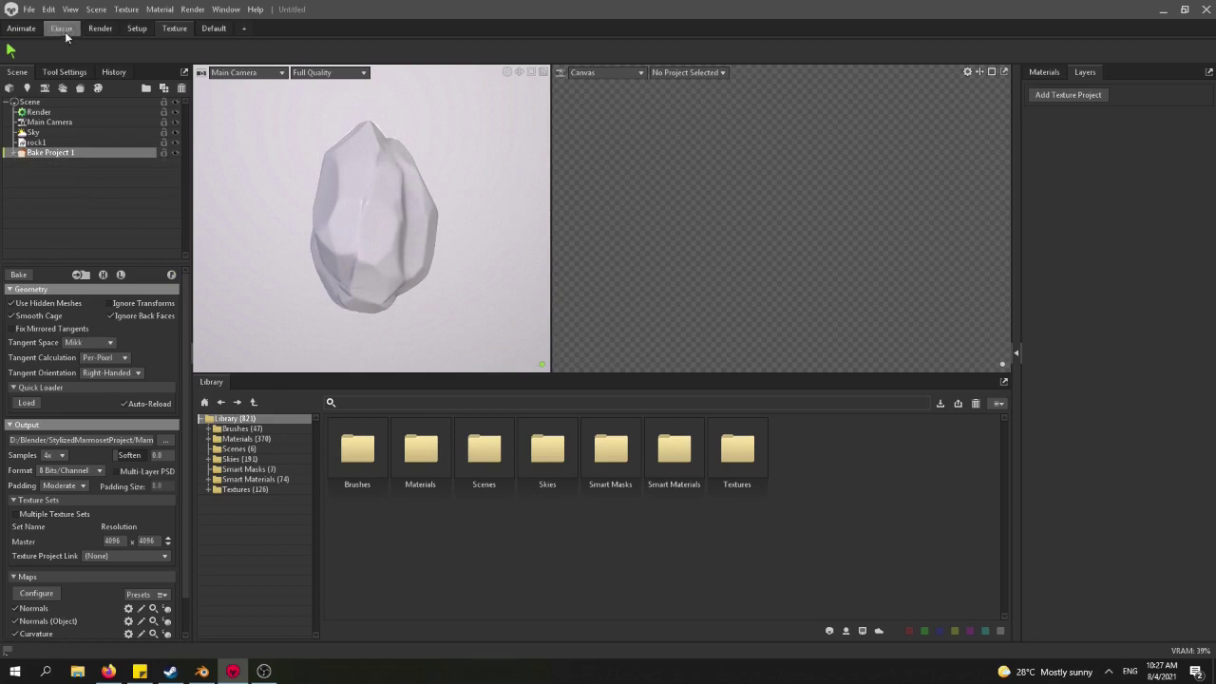
click(62, 28)
click(1064, 133)
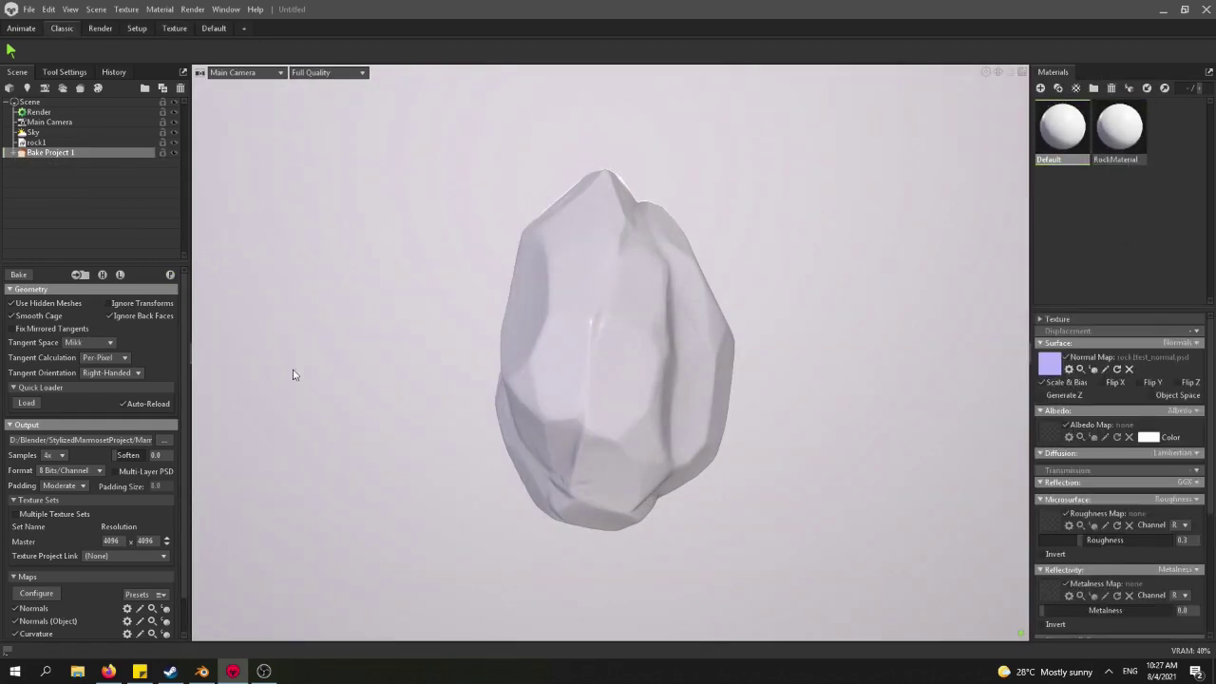
click(104, 93)
click(98, 88)
drag(1055, 132, 35, 430)
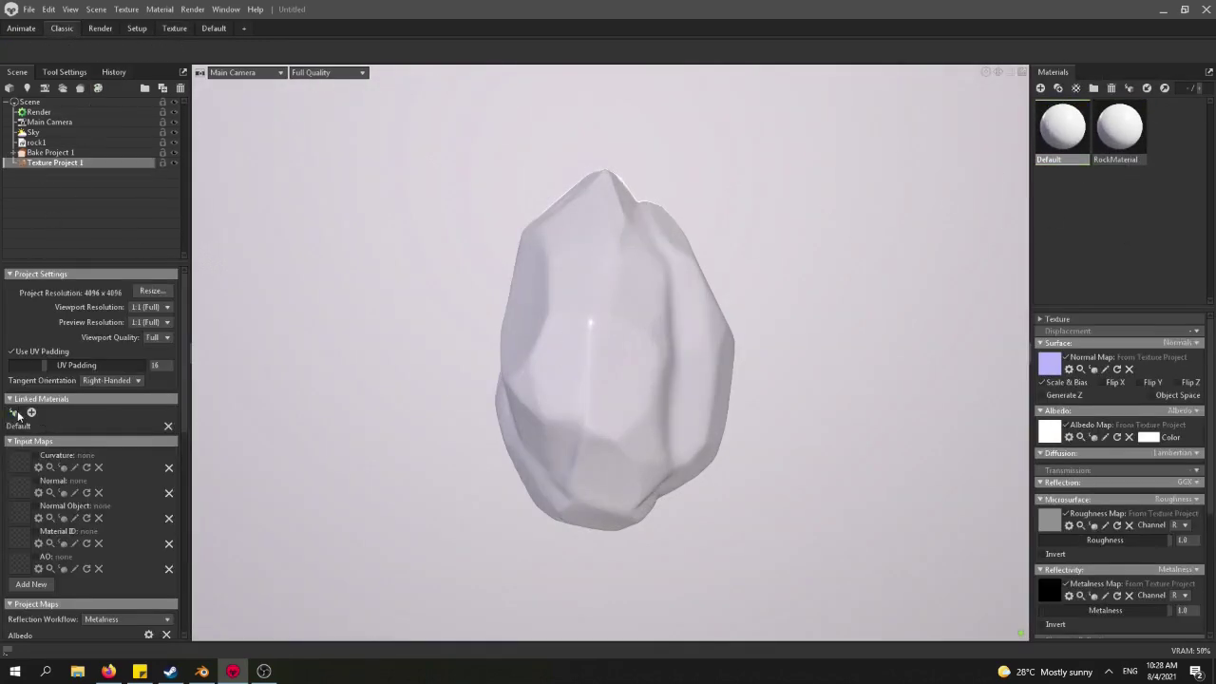
Load rock1test_curve as the texture project's Curvature input map.
click(20, 461)
scroll(584, 344, down, 6)
click(526, 273)
scroll(524, 275, up, 4)
click(503, 292)
click(524, 318)
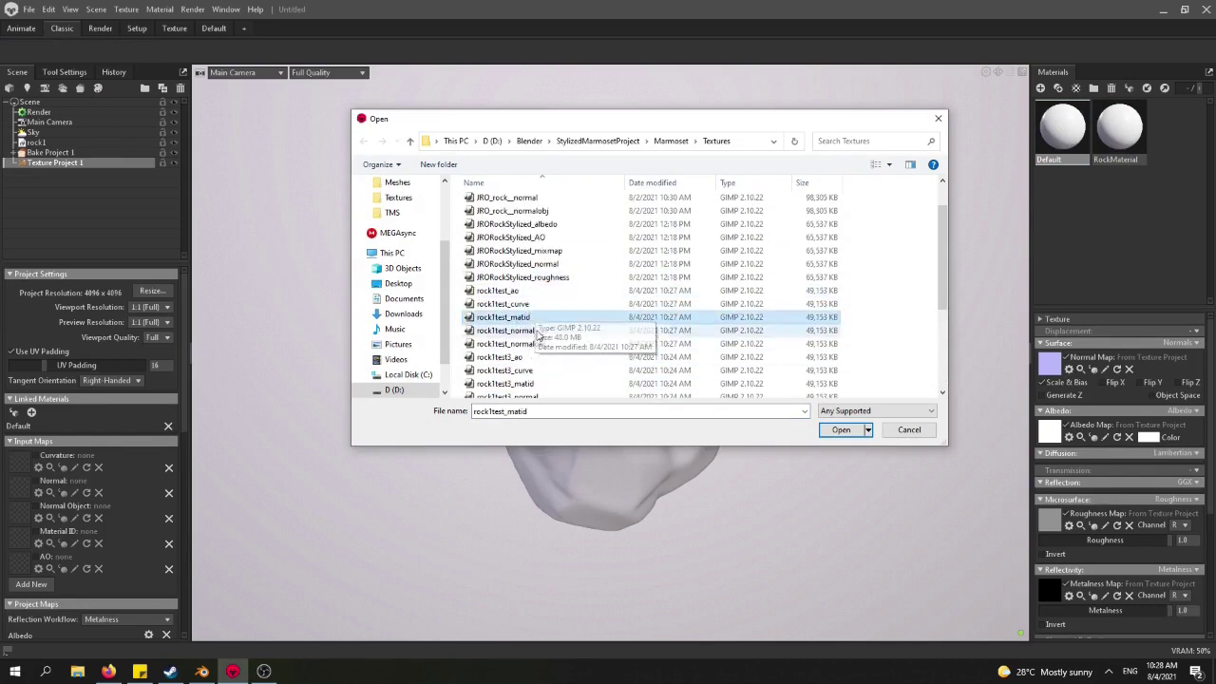
click(535, 332)
double_click(521, 305)
Load rock1test_normal as the Normal input map and rock1test_normalobj as the Normal Object input map.
click(27, 490)
click(527, 375)
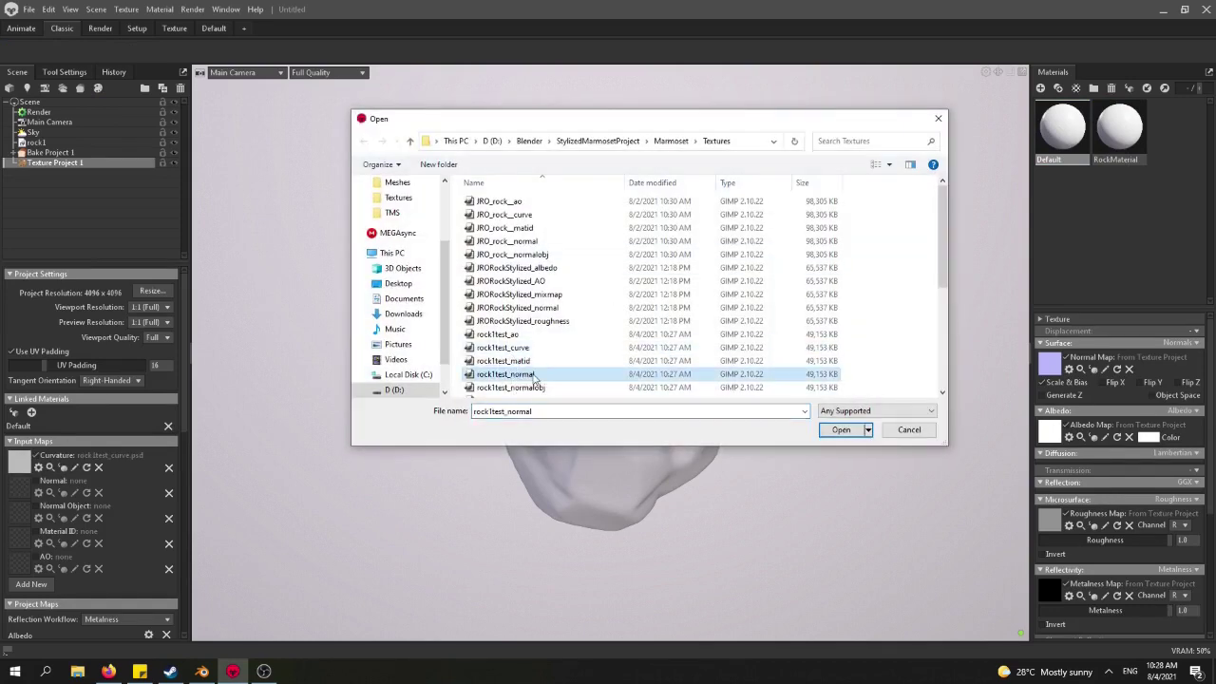
double_click(532, 375)
click(19, 517)
click(510, 388)
double_click(510, 387)
Load rock1test_matid as the Material ID input map and rock1test_ao as the AO input map.
click(19, 544)
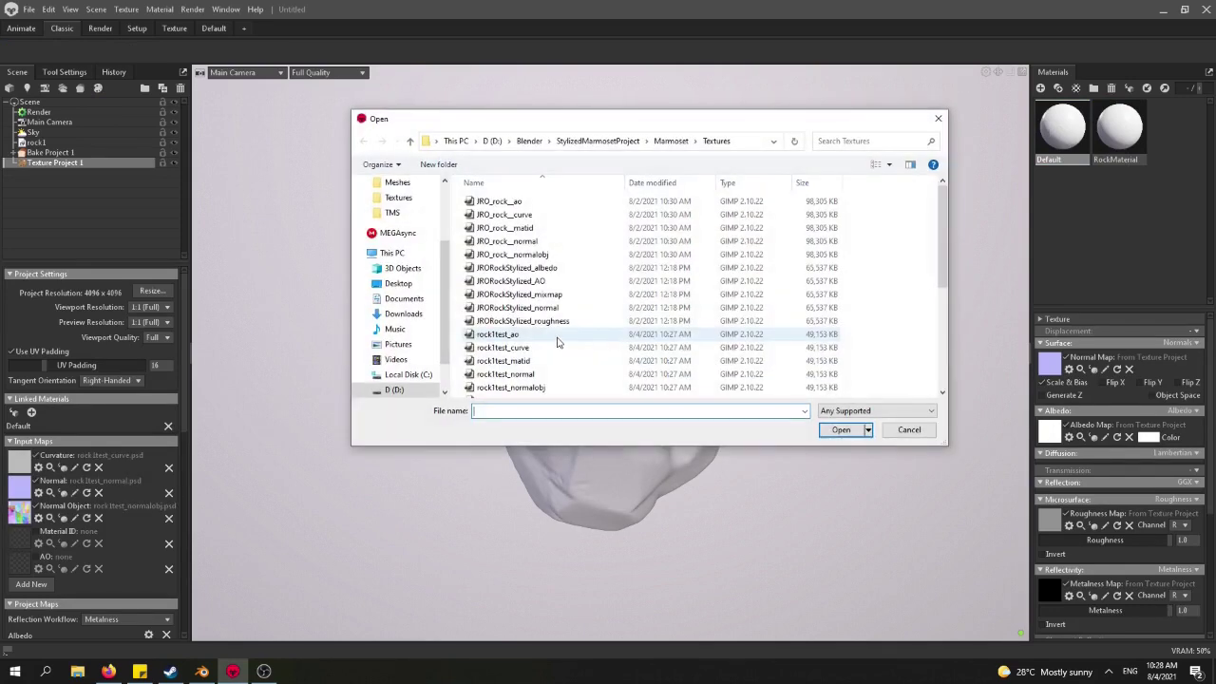
click(504, 361)
double_click(503, 361)
click(19, 568)
click(497, 335)
double_click(497, 334)
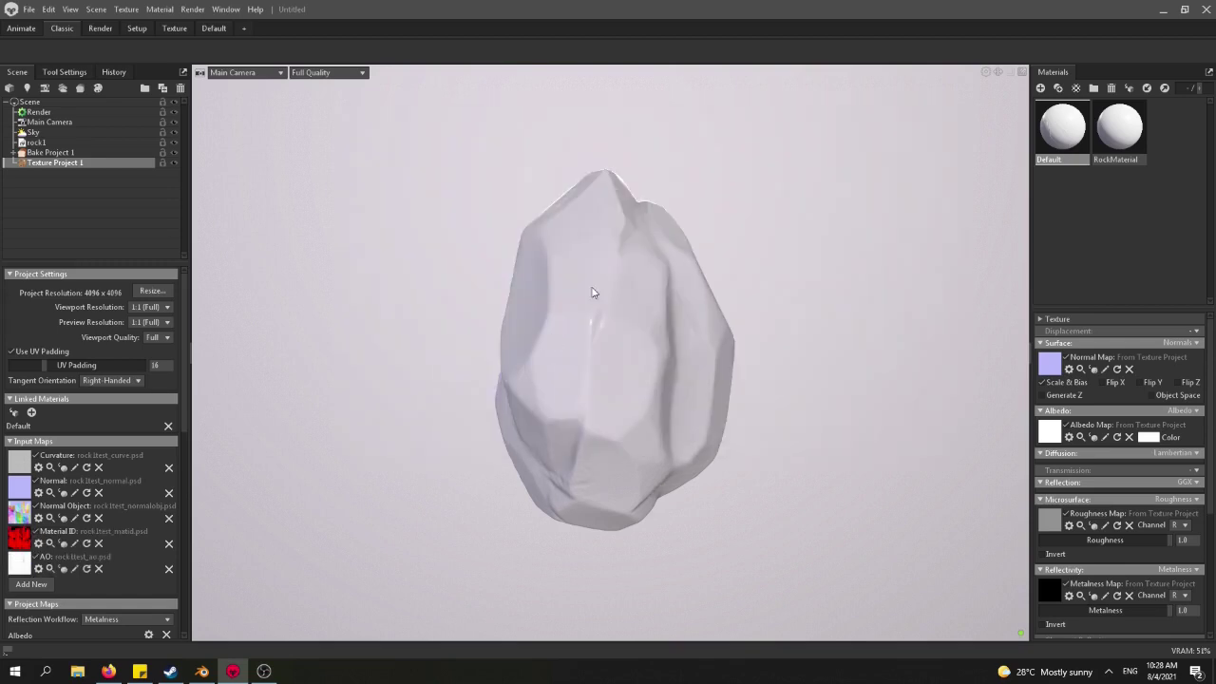
Apply the saved stylized rock smart material from the library to the rock and return to the Classic workspace.
drag(592, 292, 294, 354)
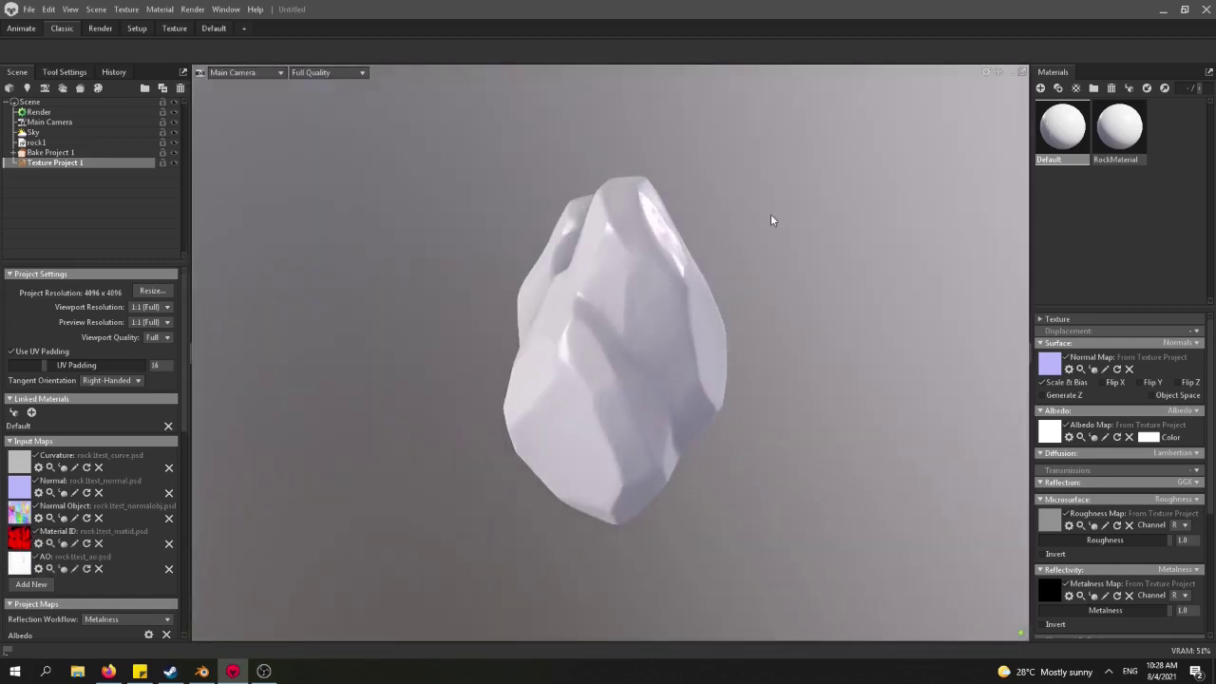
click(175, 28)
click(269, 481)
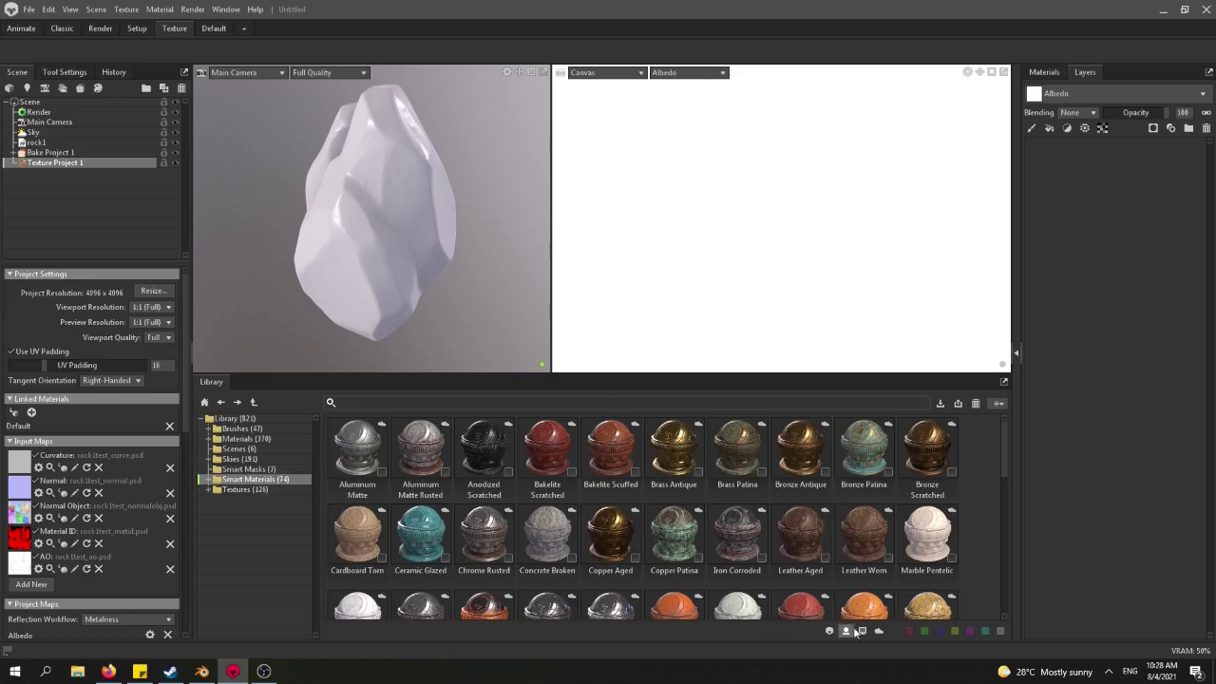
drag(547, 447, 370, 201)
click(62, 28)
alt+drag(399, 249, 427, 256)
Replace the sky light's environment with a forest sky from the library and inspect the rock under it.
click(44, 134)
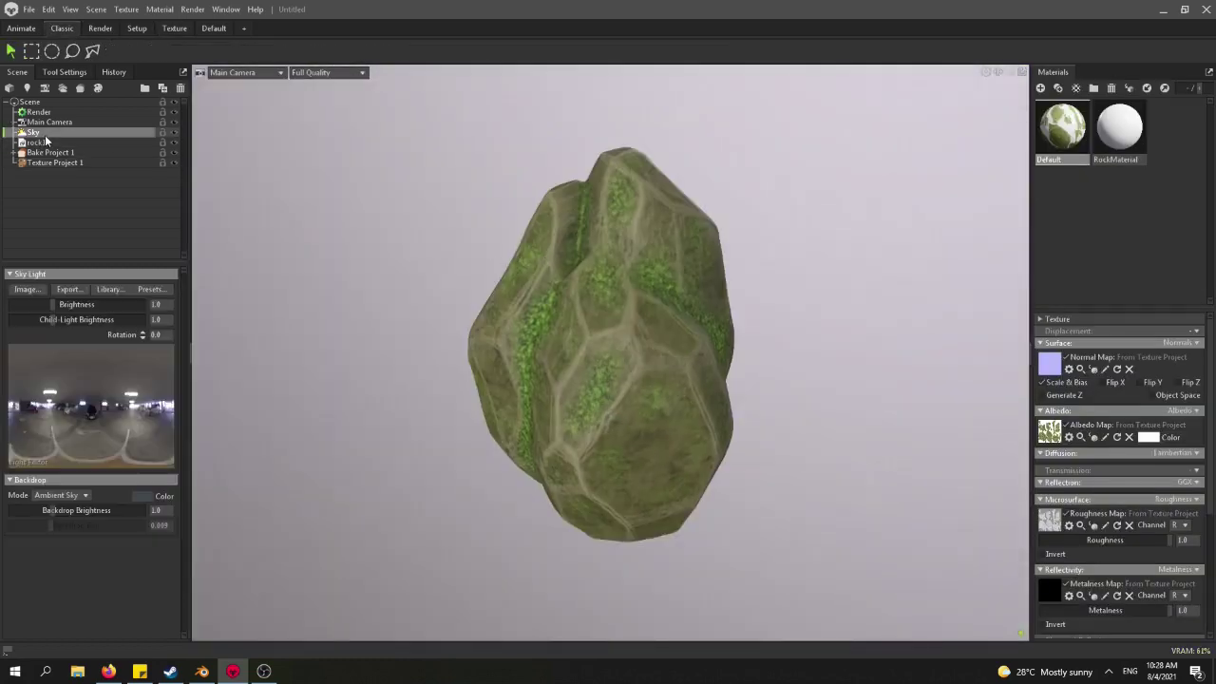
click(110, 289)
double_click(495, 280)
click(871, 195)
alt+drag(798, 275, 539, 327)
drag(624, 327, 686, 385)
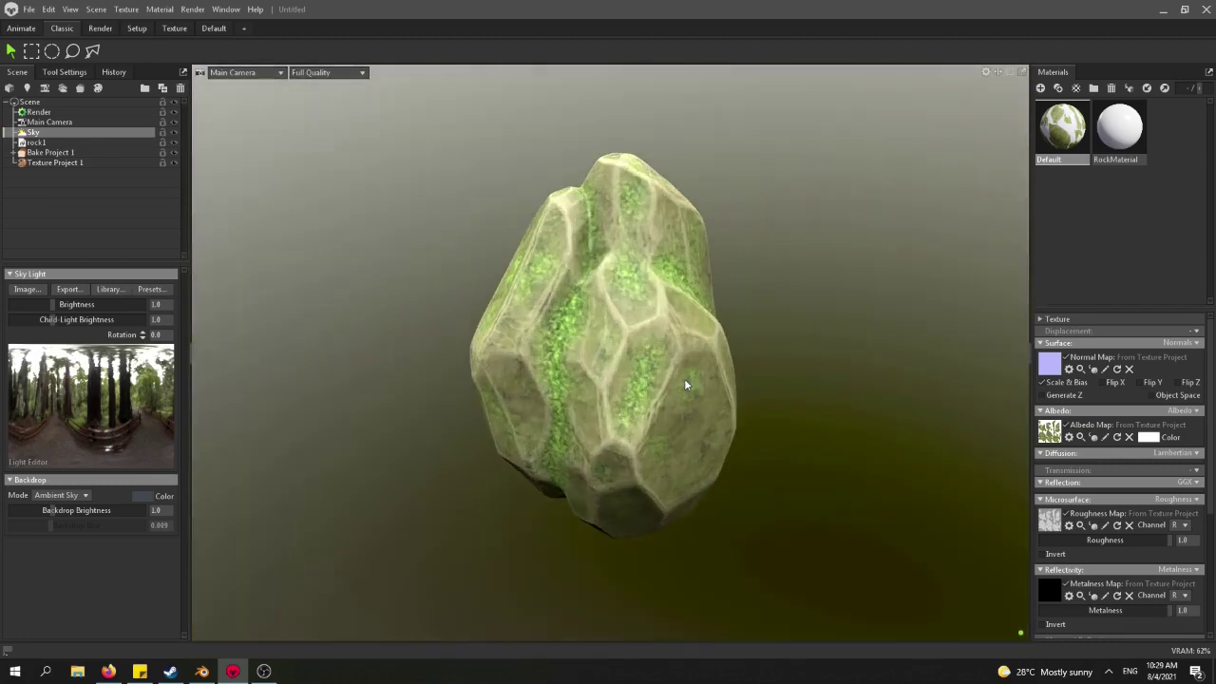